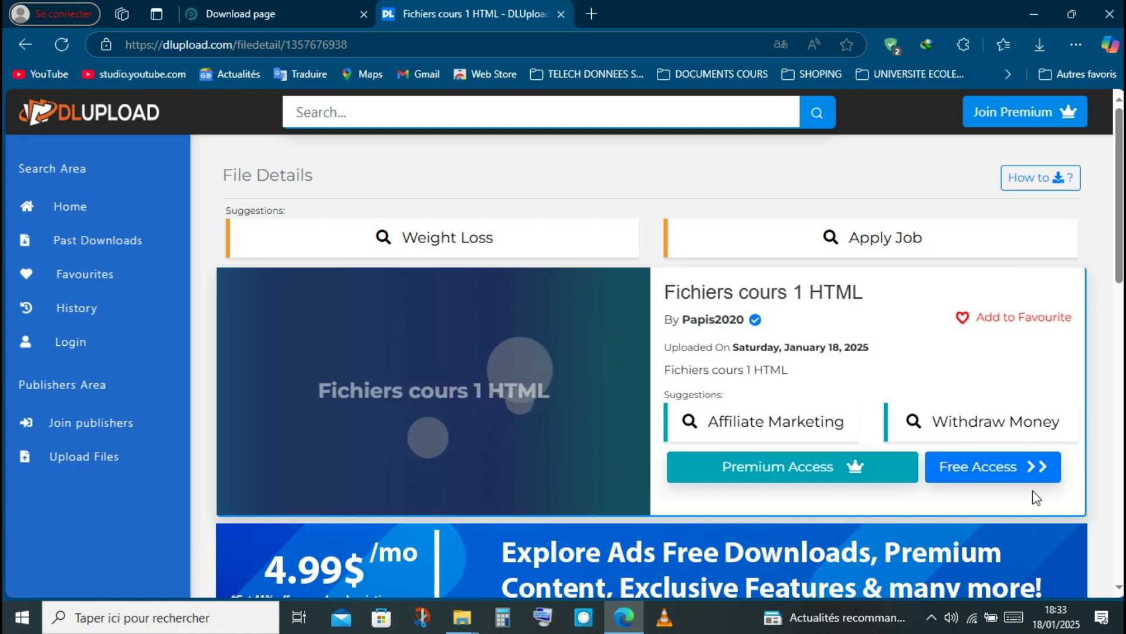
- Choose free access for the Fichiers cours 1 HTML file and complete the Related Topics ad requirement without opening a topic
click(1009, 470)
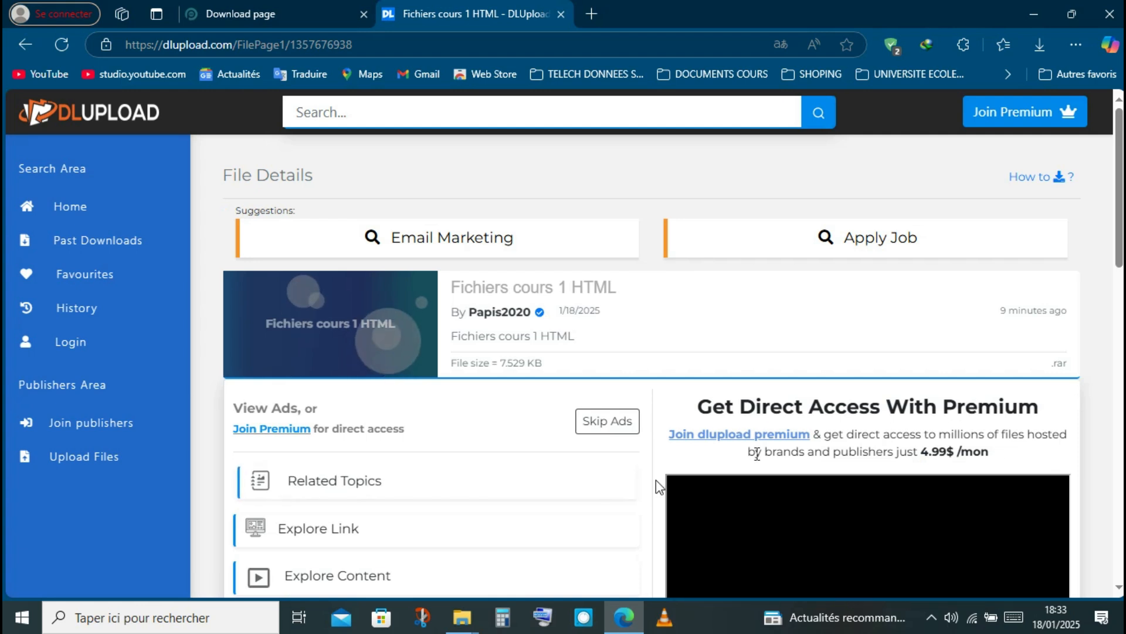
click(606, 486)
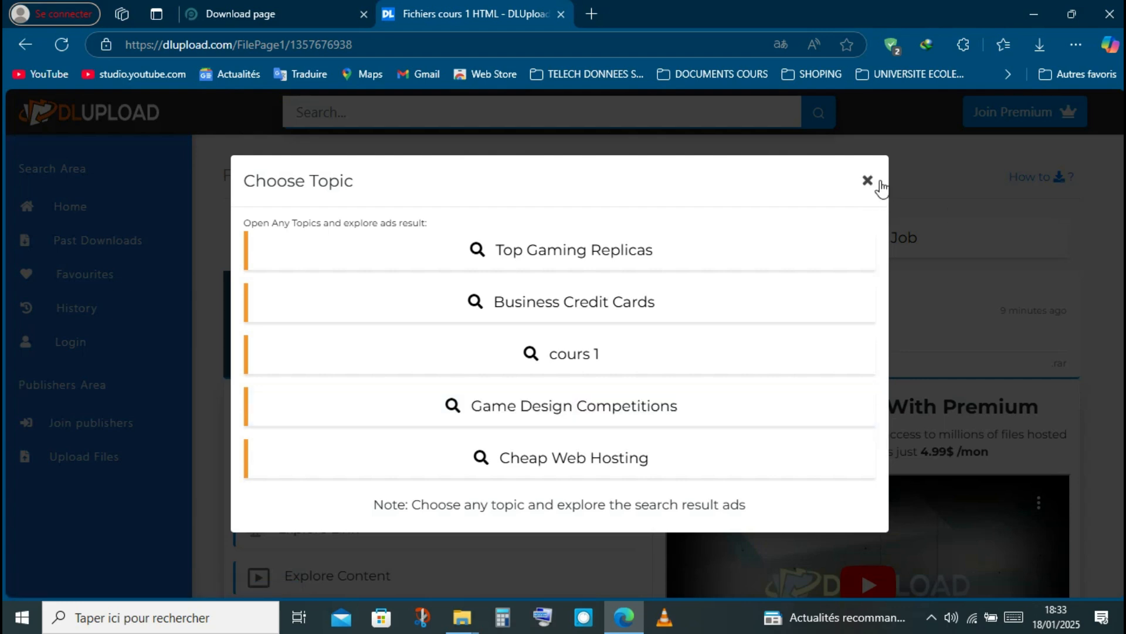
click(880, 186)
click(869, 187)
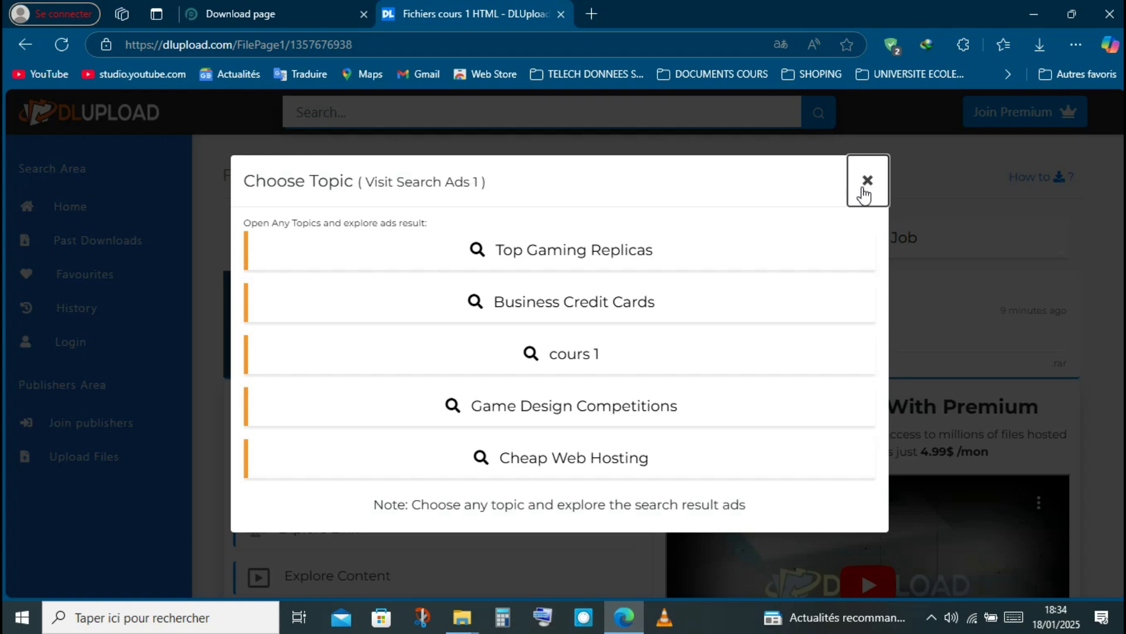
click(864, 192)
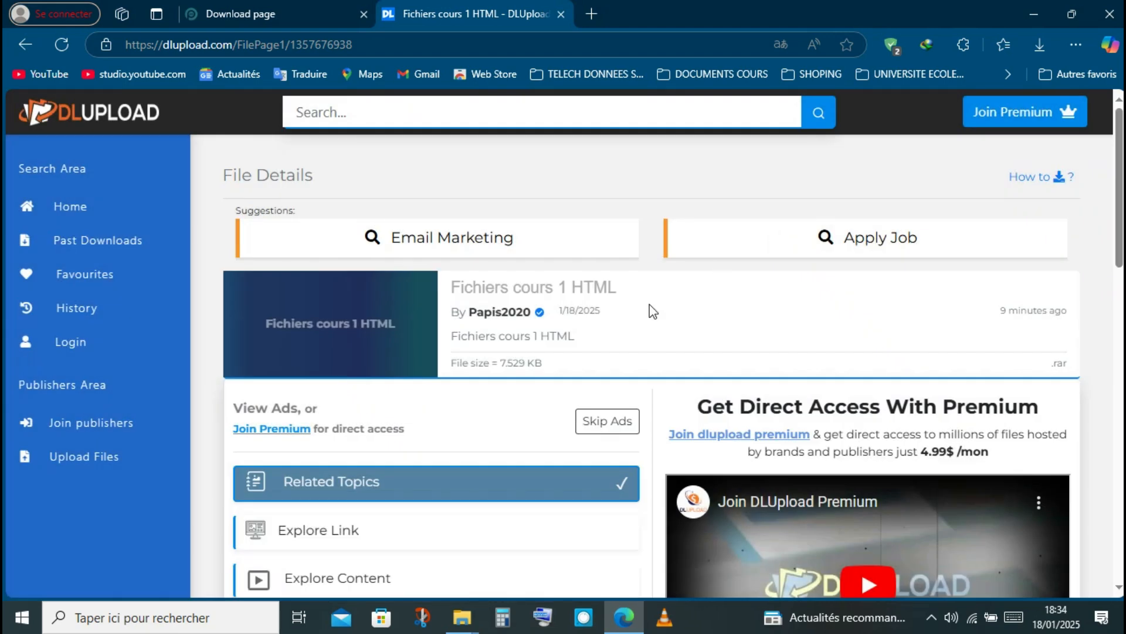
- Complete the Explore Link and Explore Content ad requirements for the file
click(569, 384)
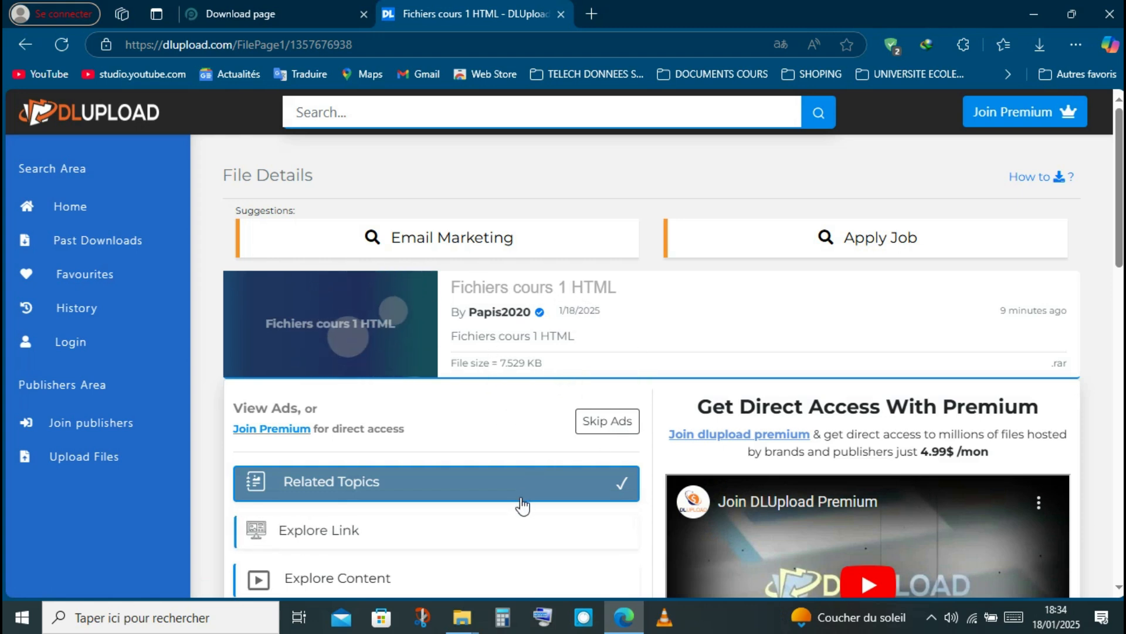
click(511, 534)
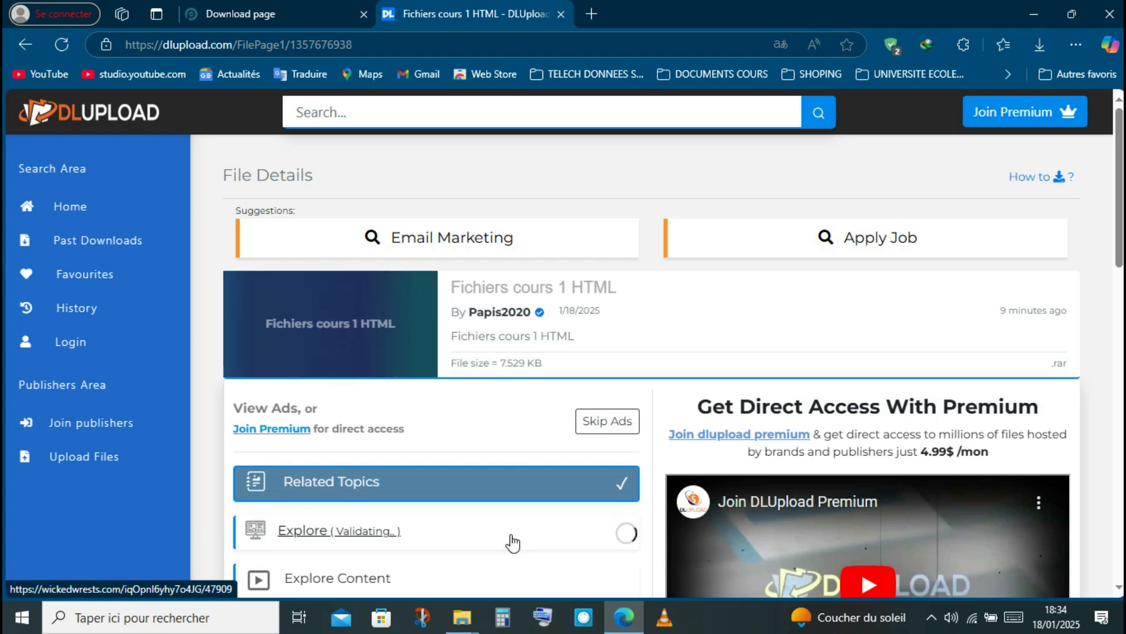
scroll(513, 543, down, 2)
scroll(514, 541, down, 1)
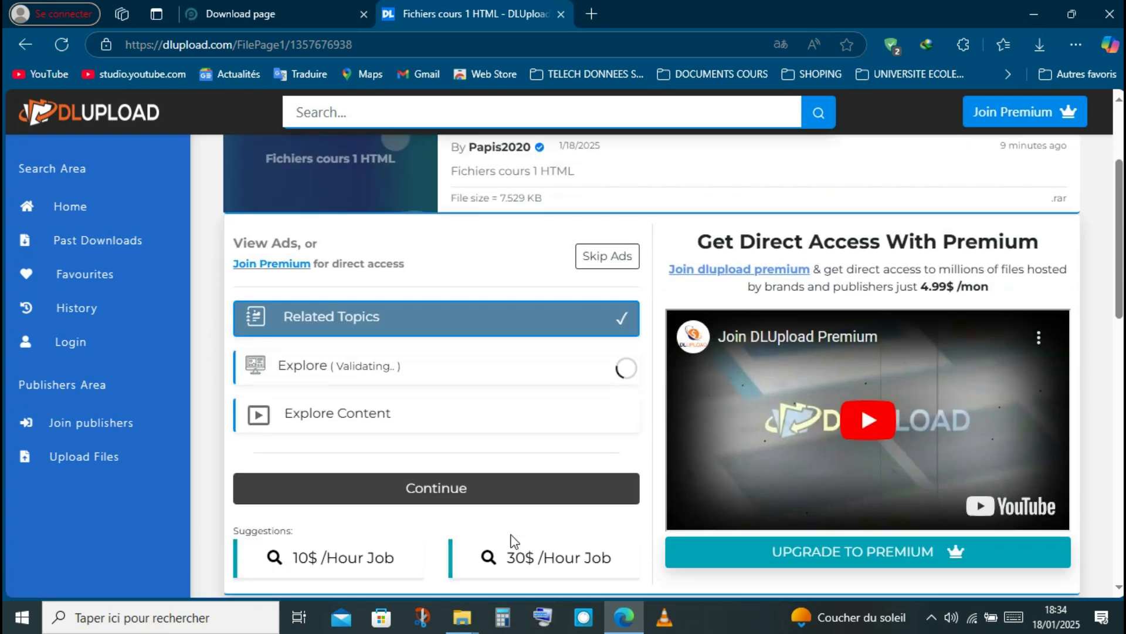
click(500, 494)
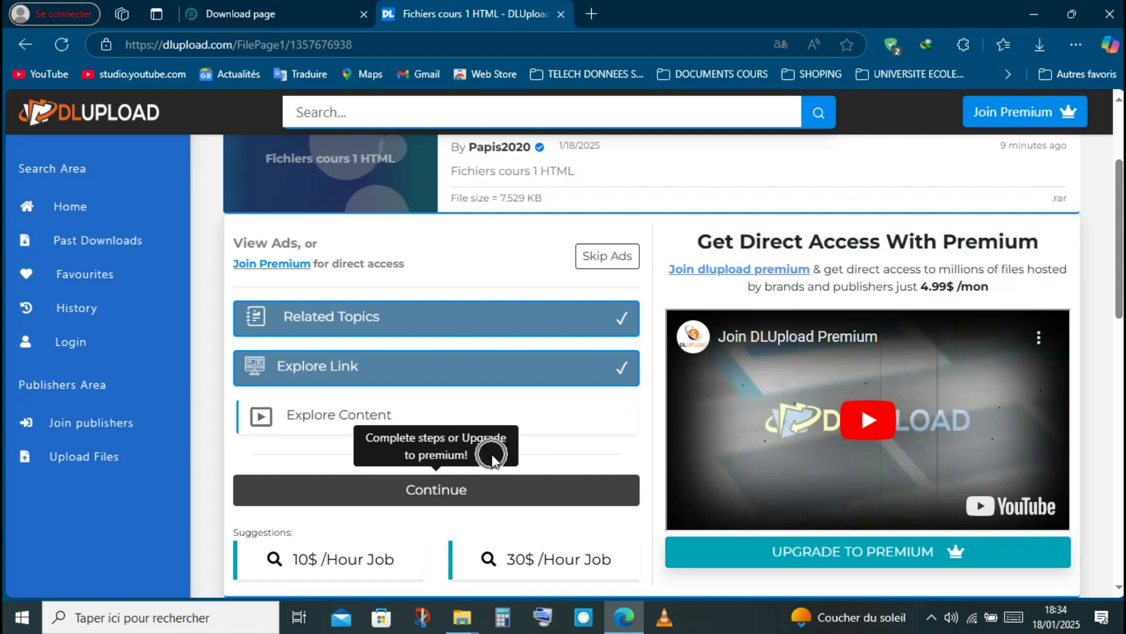
click(467, 420)
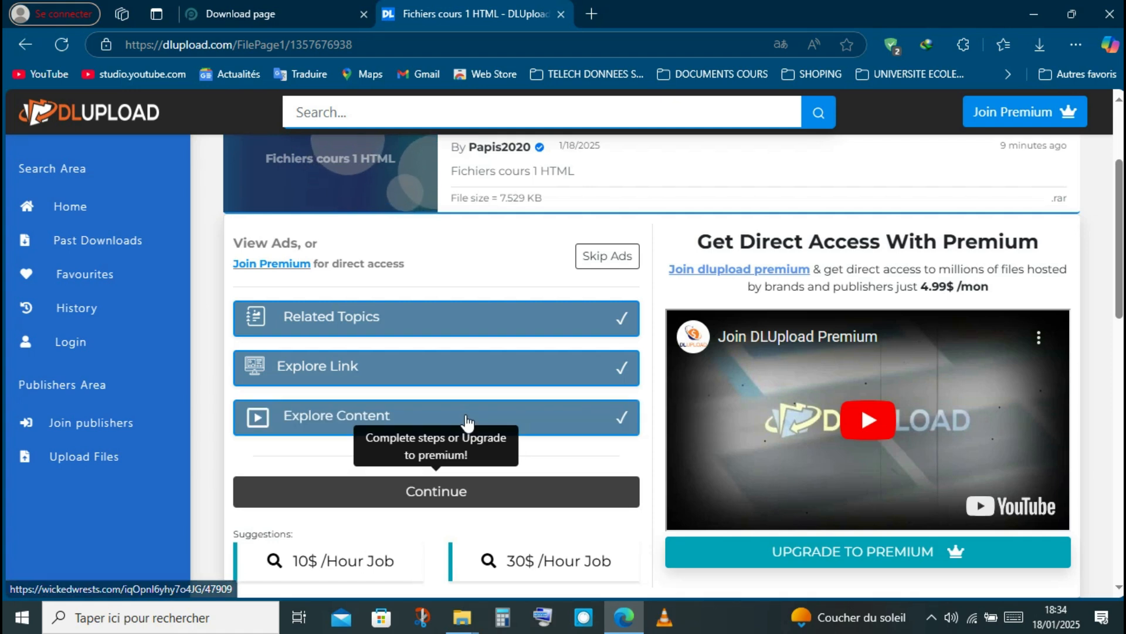
- Continue from the completed ad requirements to the file's download page
click(475, 498)
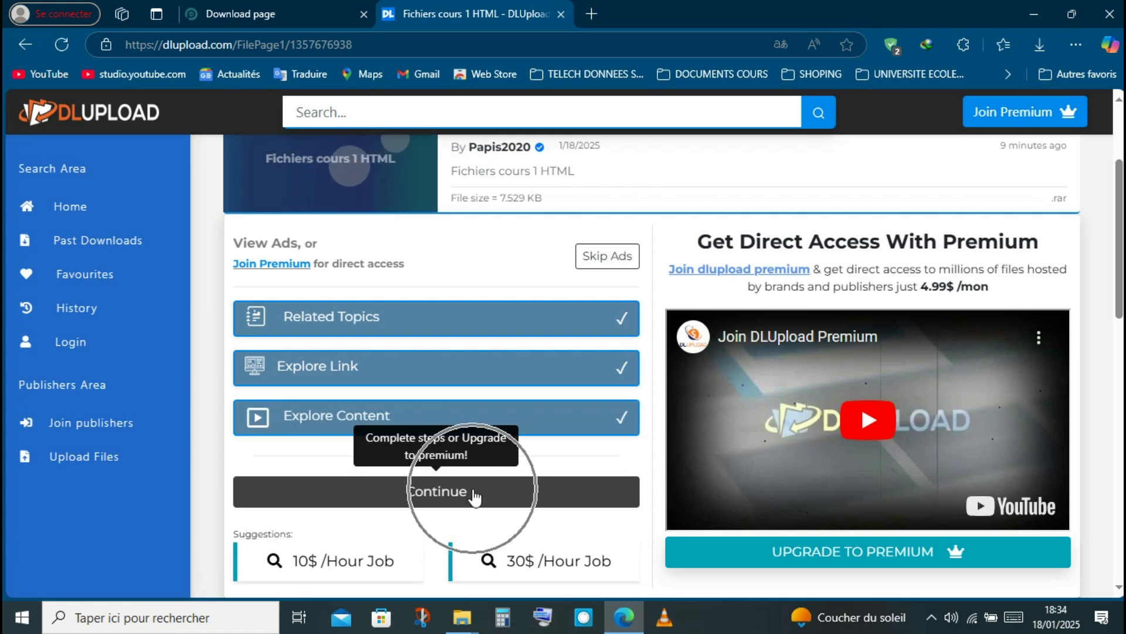
click(475, 505)
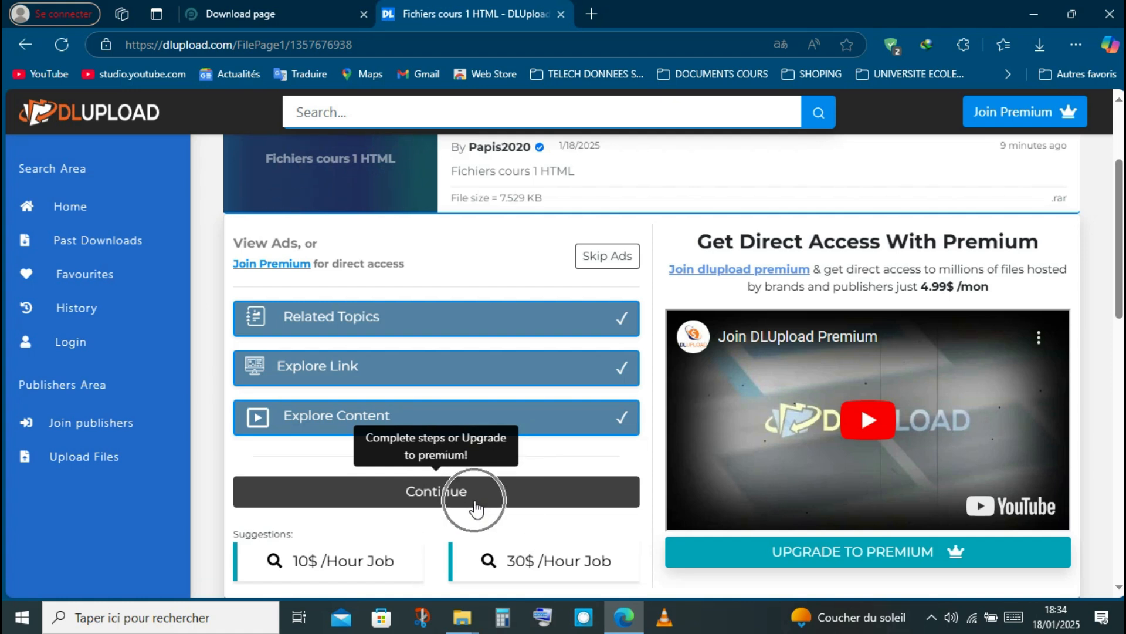
click(475, 508)
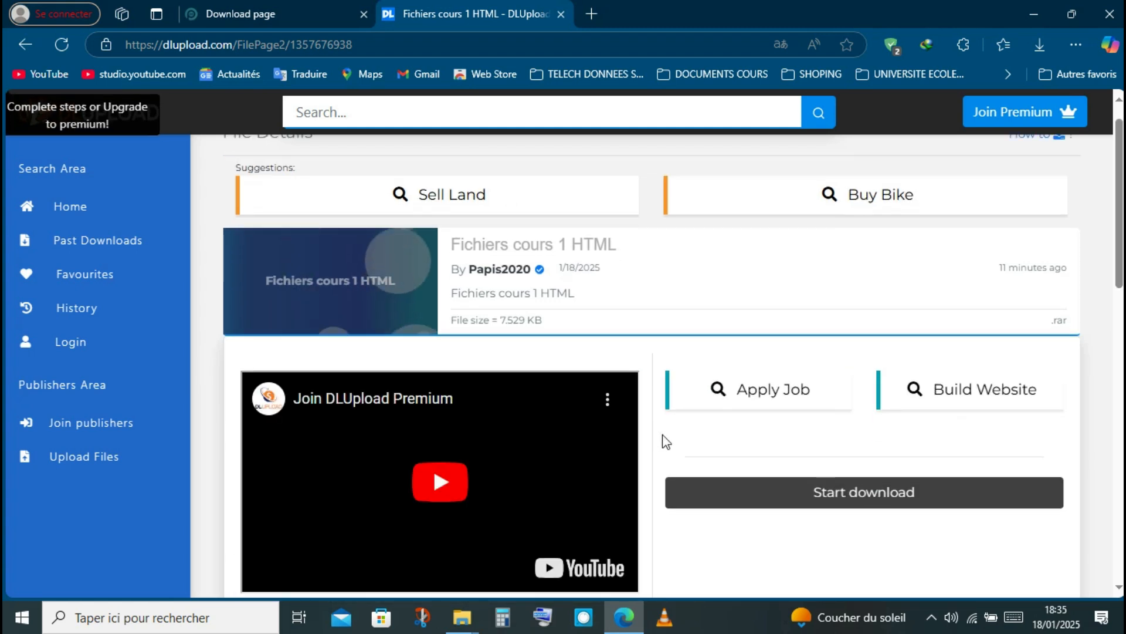
- Pass the reCAPTCHA check and start downloading the archive 1+-+fichier-source-module1.rar to the Téléchargements folder
click(781, 435)
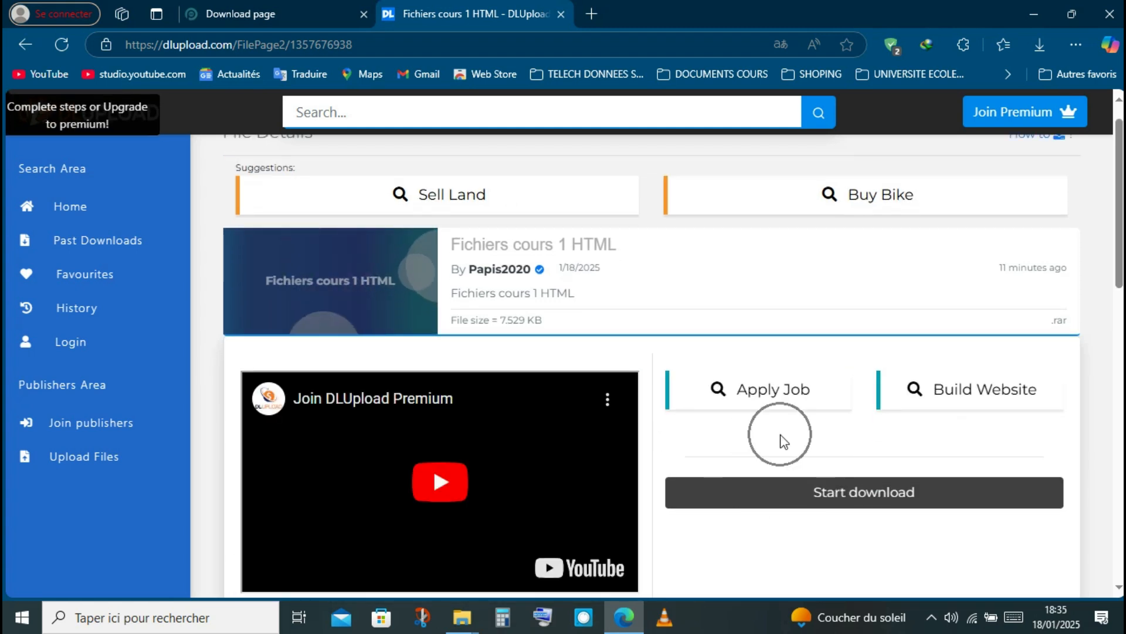
click(804, 465)
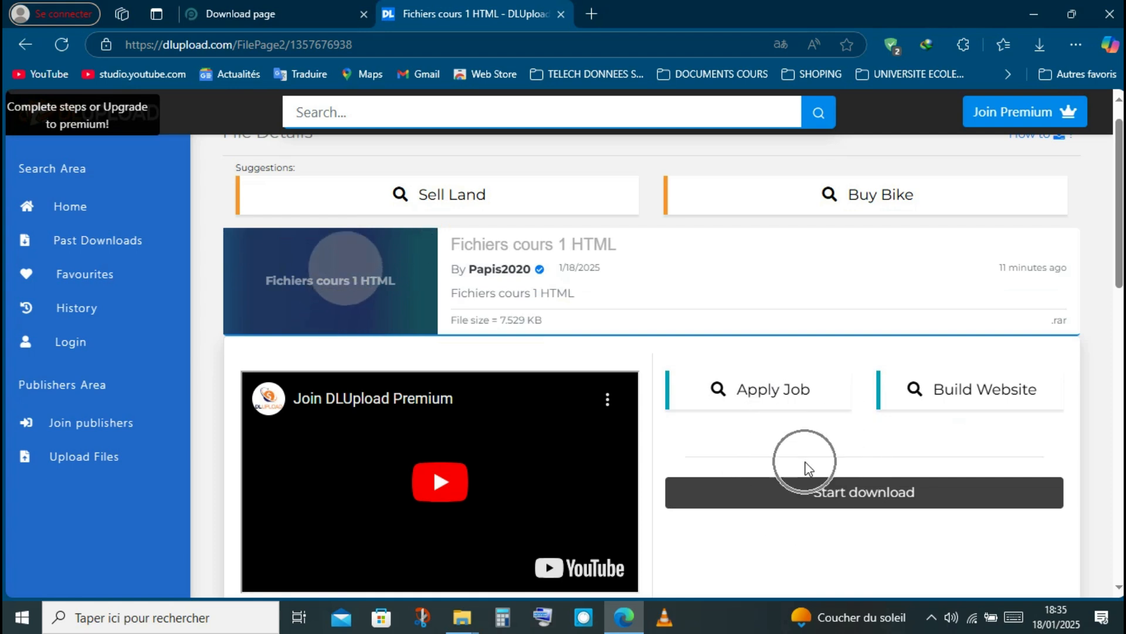
click(817, 492)
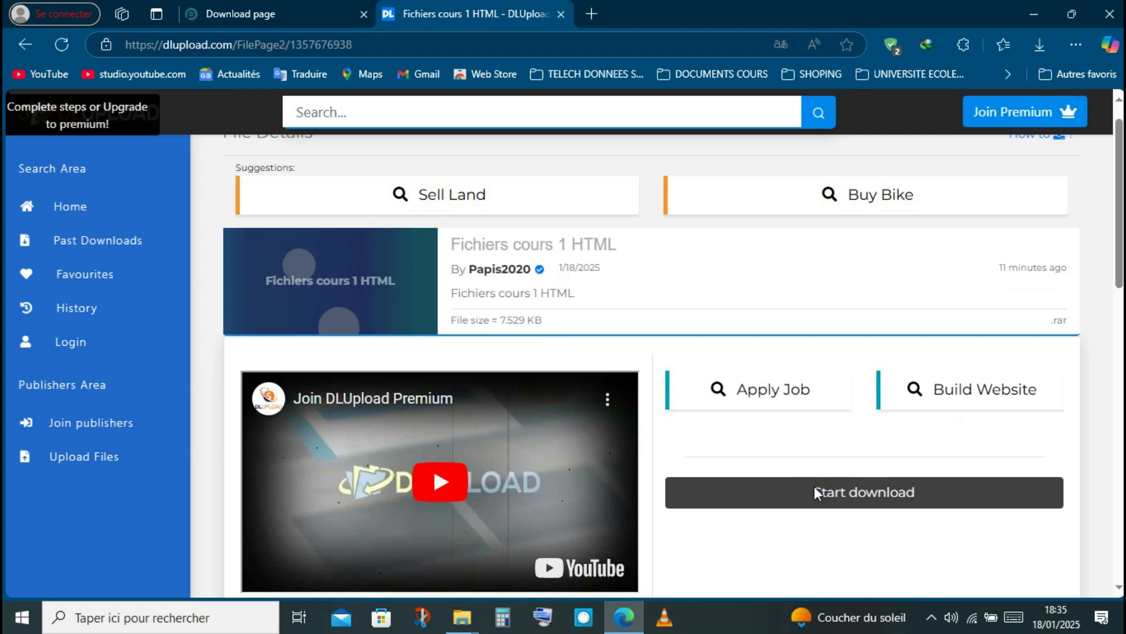
click(814, 487)
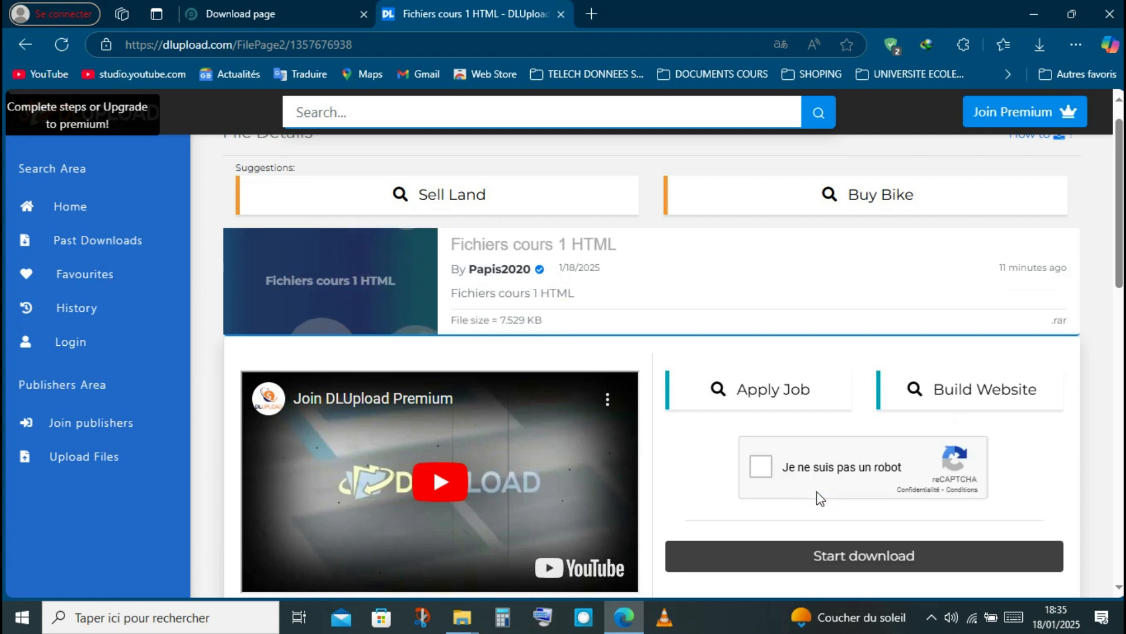
click(769, 473)
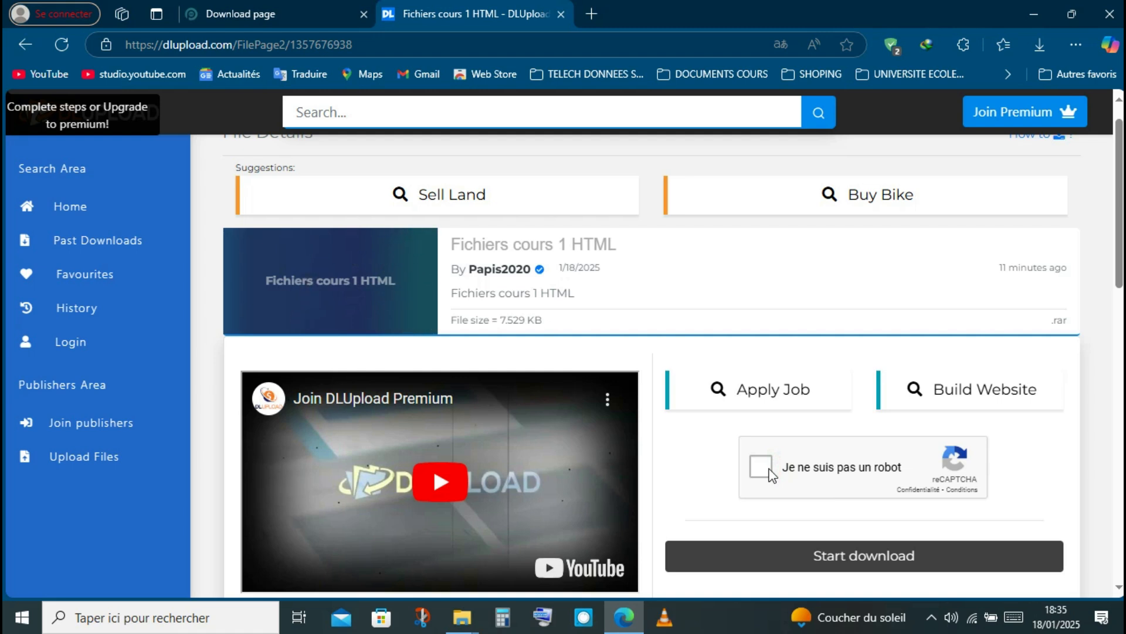
click(761, 467)
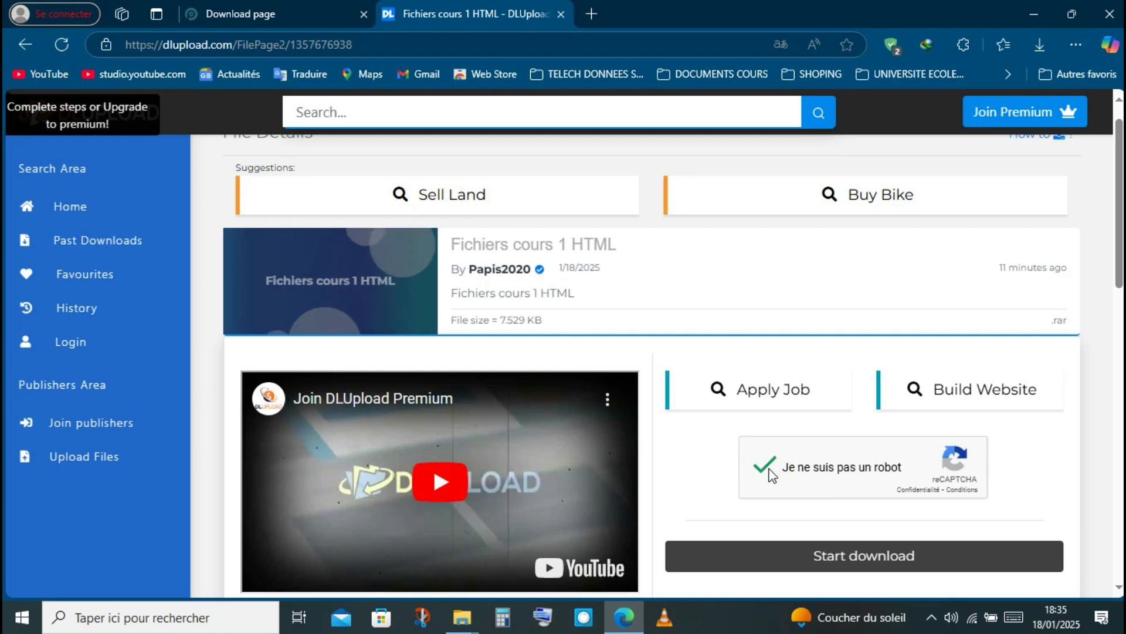
click(780, 552)
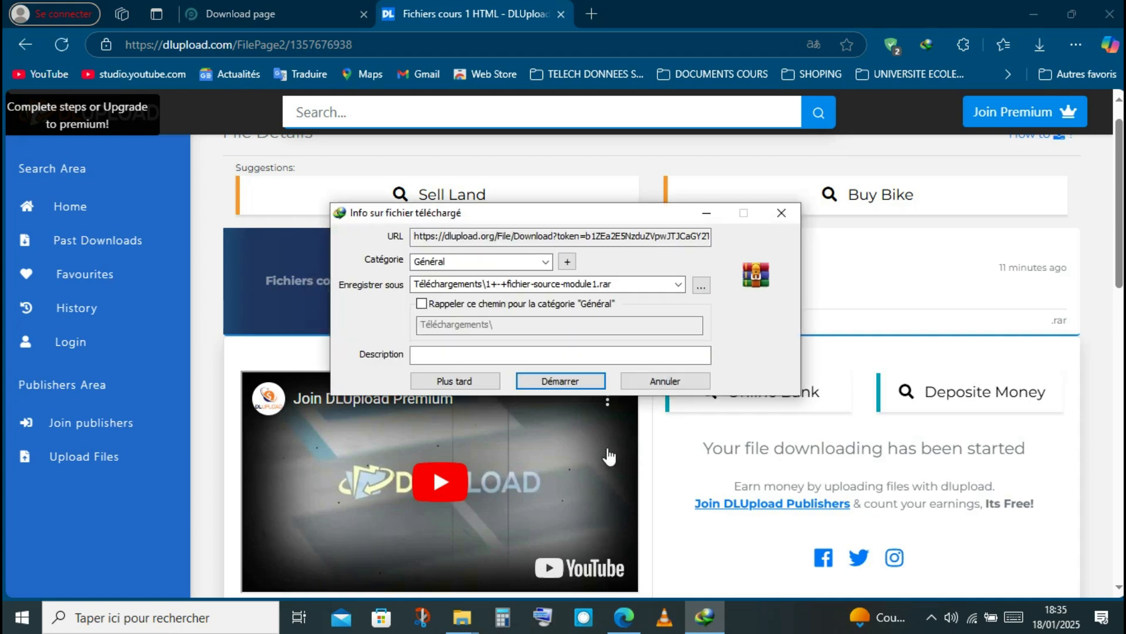
click(561, 382)
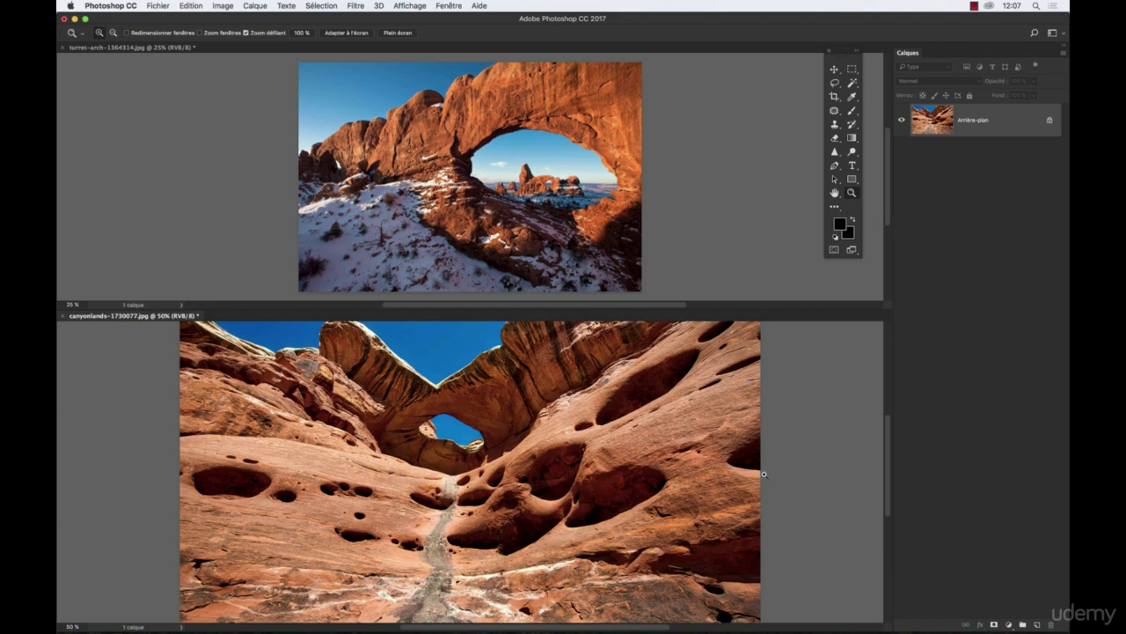
- In Photoshop, zoom the turret-arch image to 50 % to compare it with the canyonlands image at the same scale
click(631, 176)
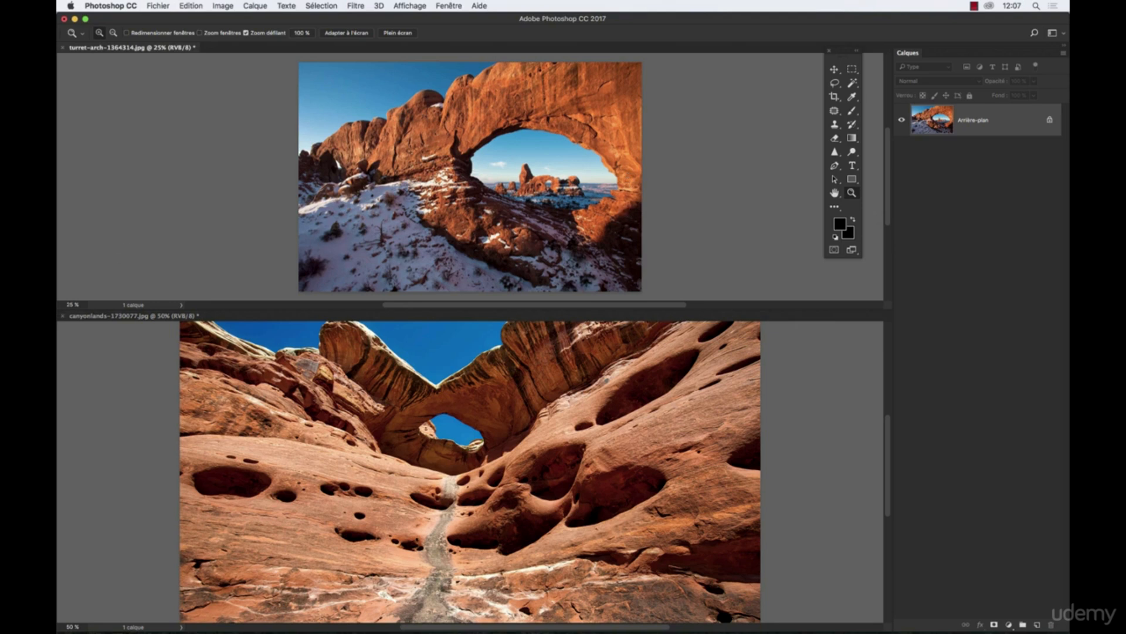
click(139, 473)
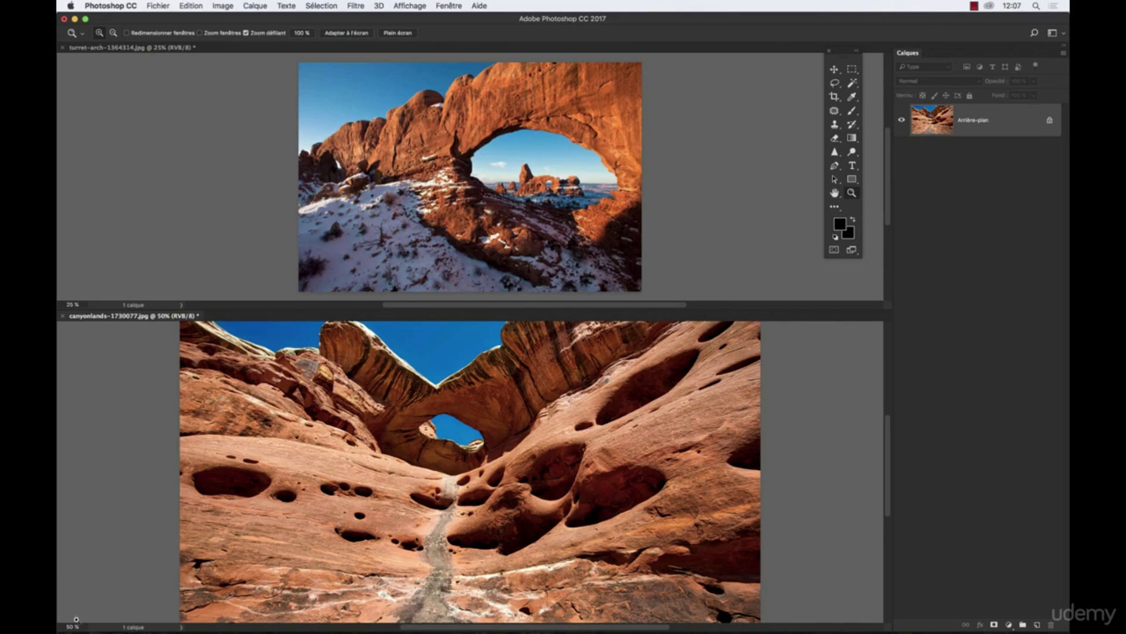
click(471, 192)
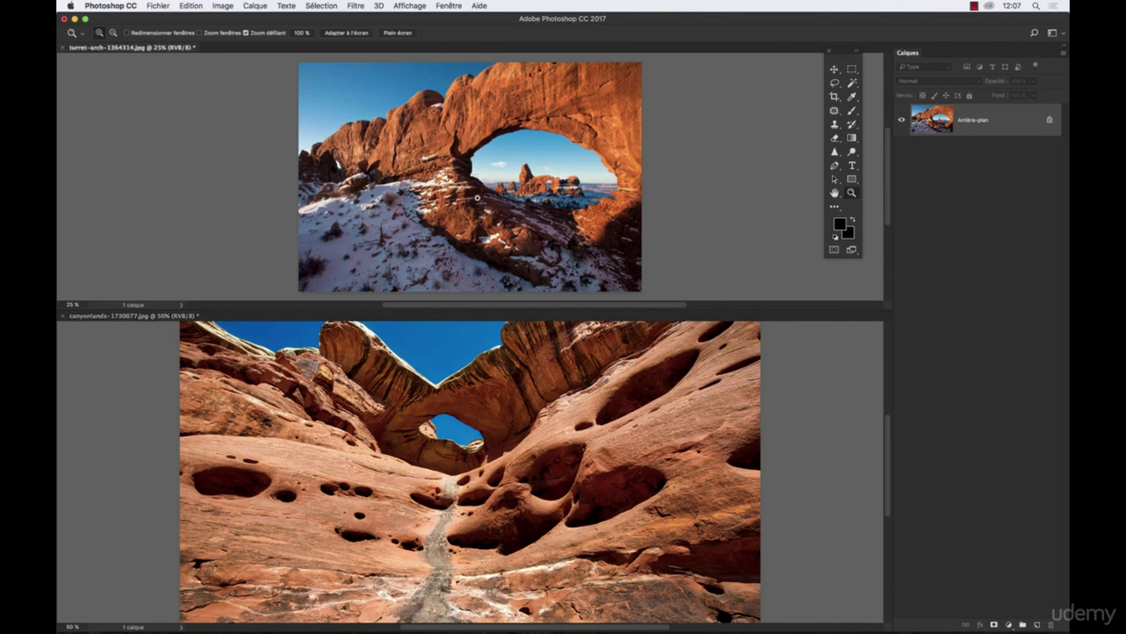
click(474, 186)
click(475, 186)
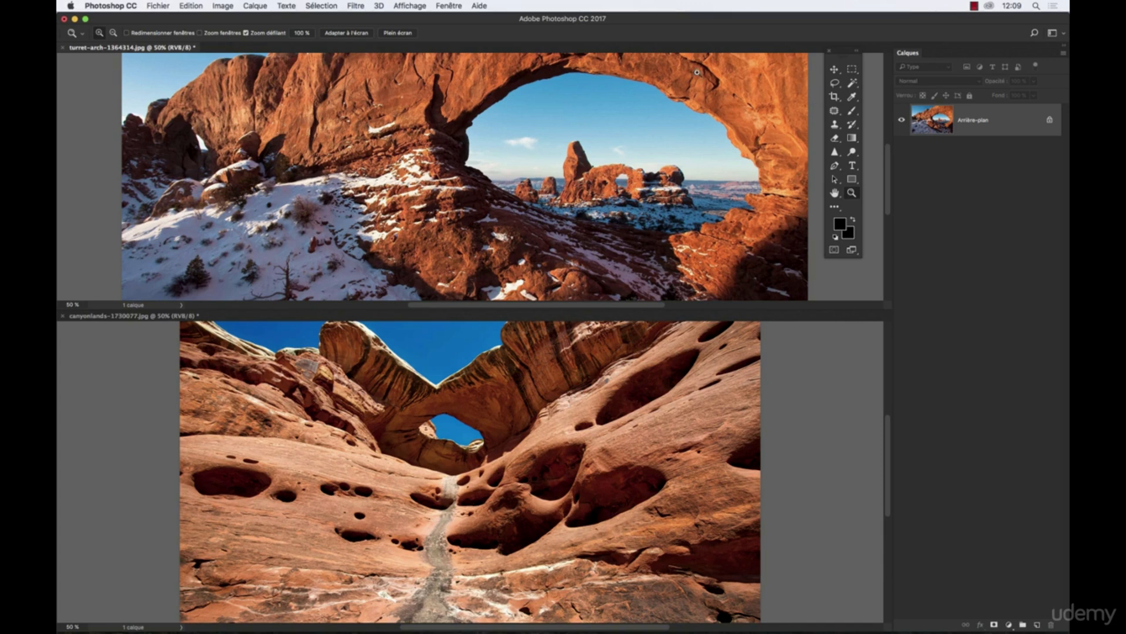
click(240, 73)
alt+click(417, 122)
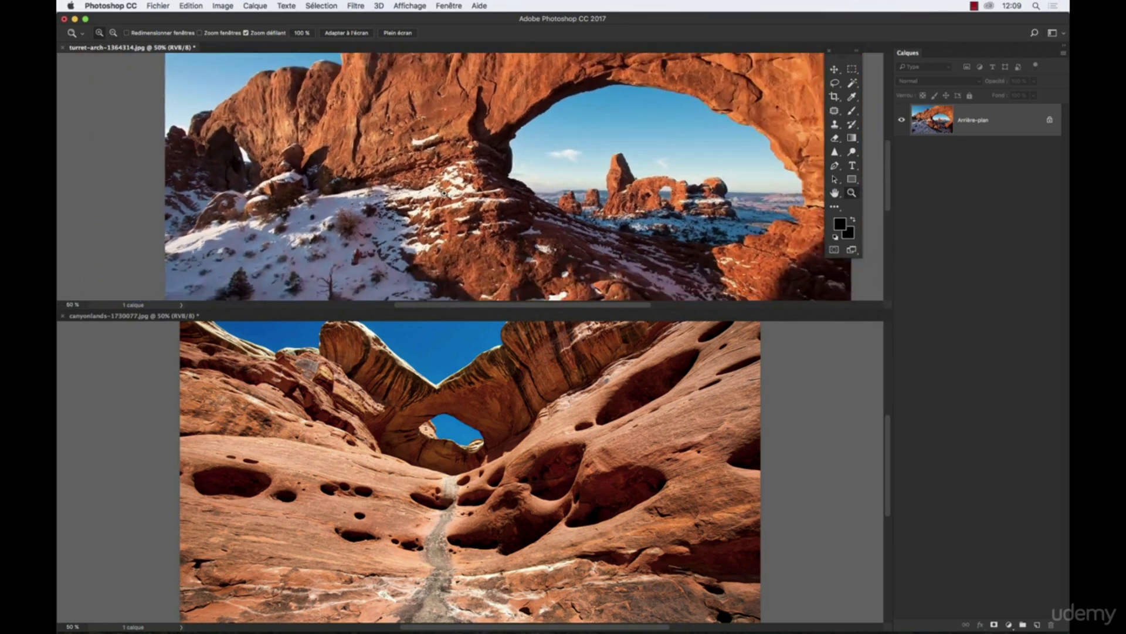
- Examine the turret-arch image's pixel dimensions in the Image Size dialog and close it without changes
click(223, 5)
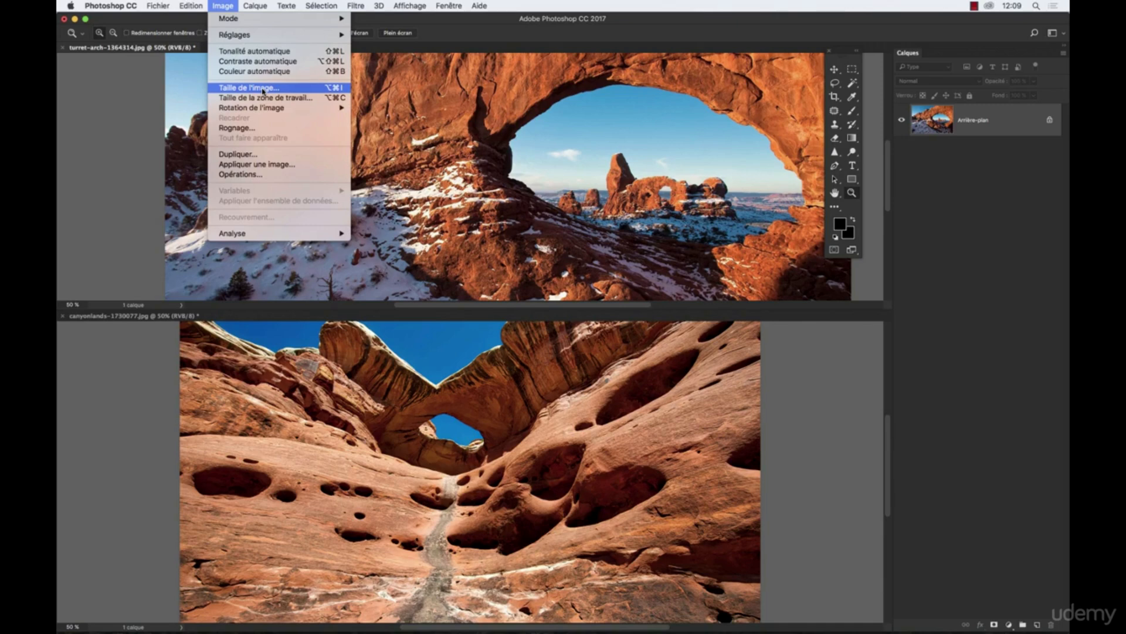
click(289, 91)
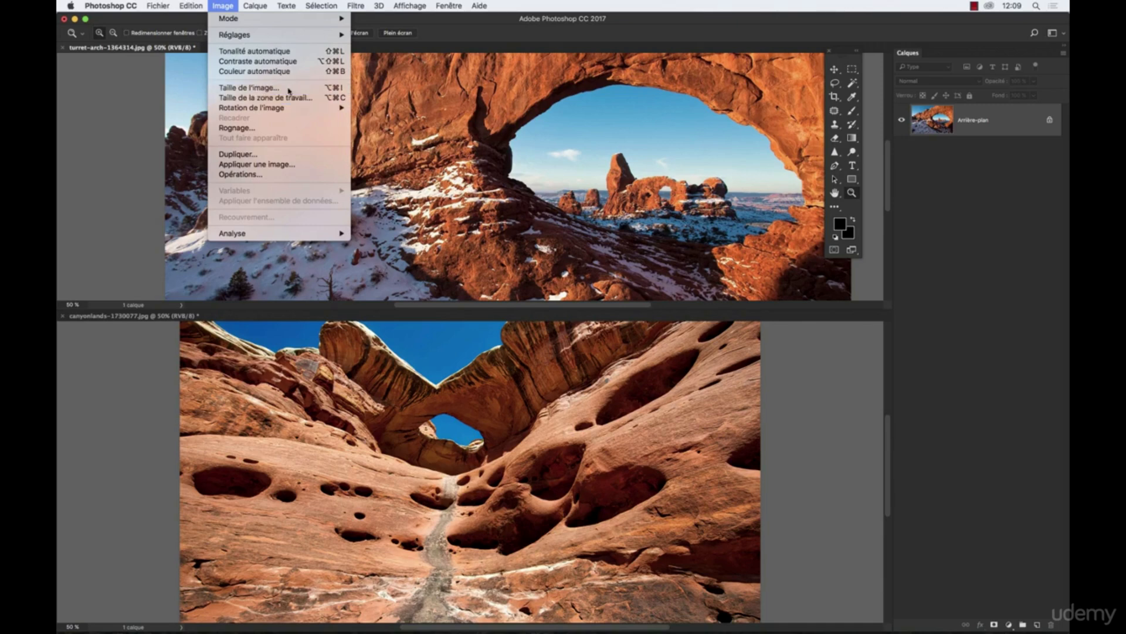
drag(616, 229, 544, 61)
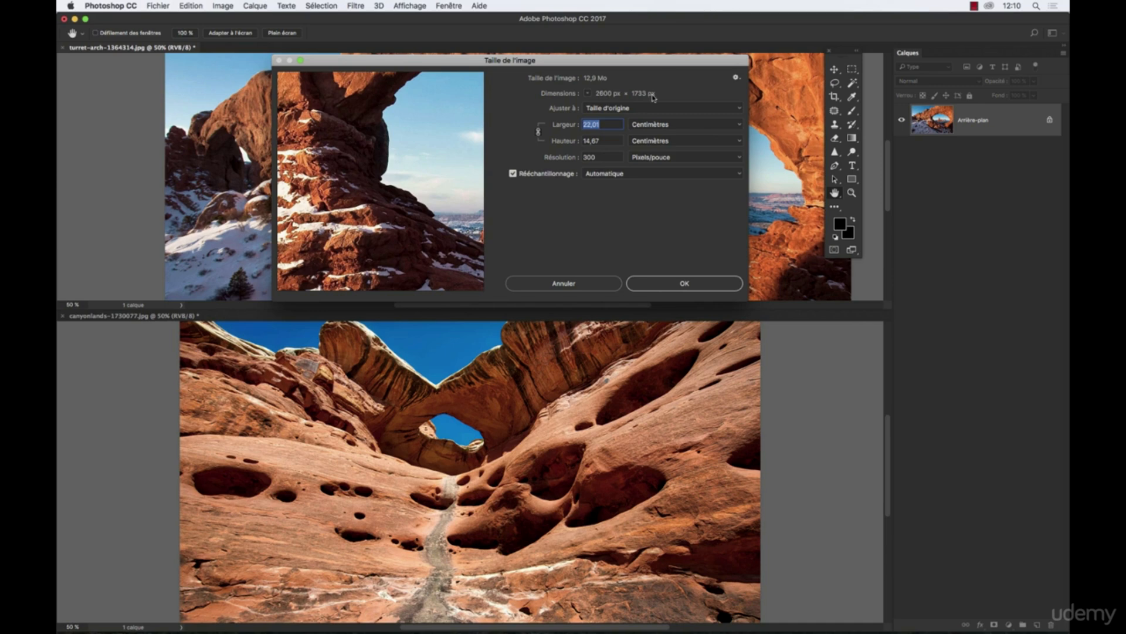
click(584, 285)
- Examine the canyonlands image's dimensions and available width units in the Image Size dialog, keeping centimetres, and close it without changes
click(785, 347)
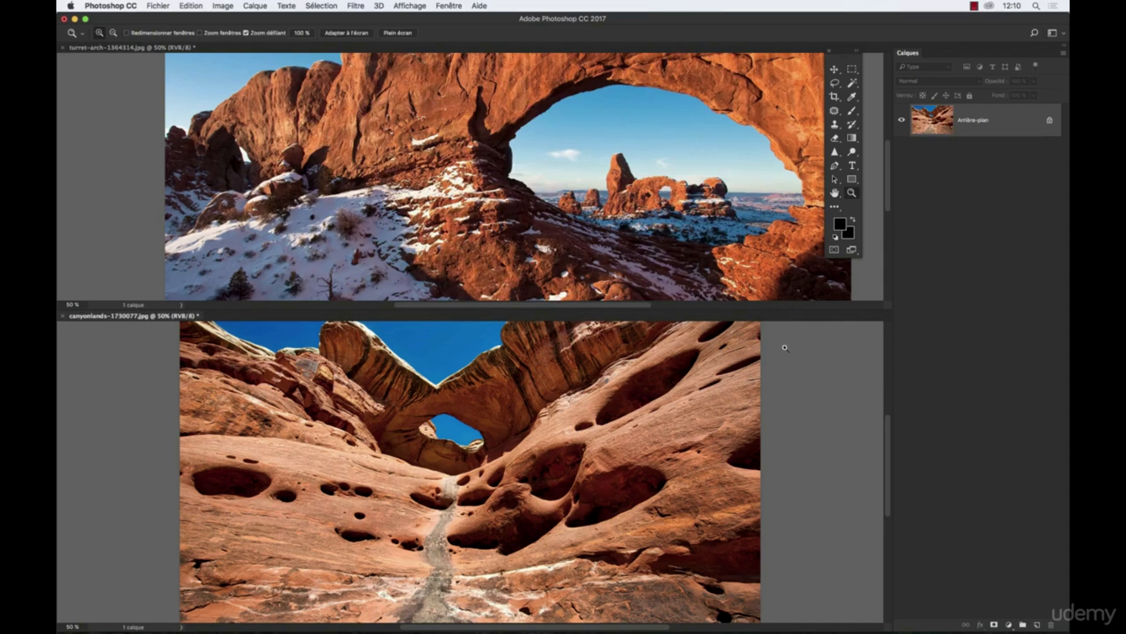
click(222, 6)
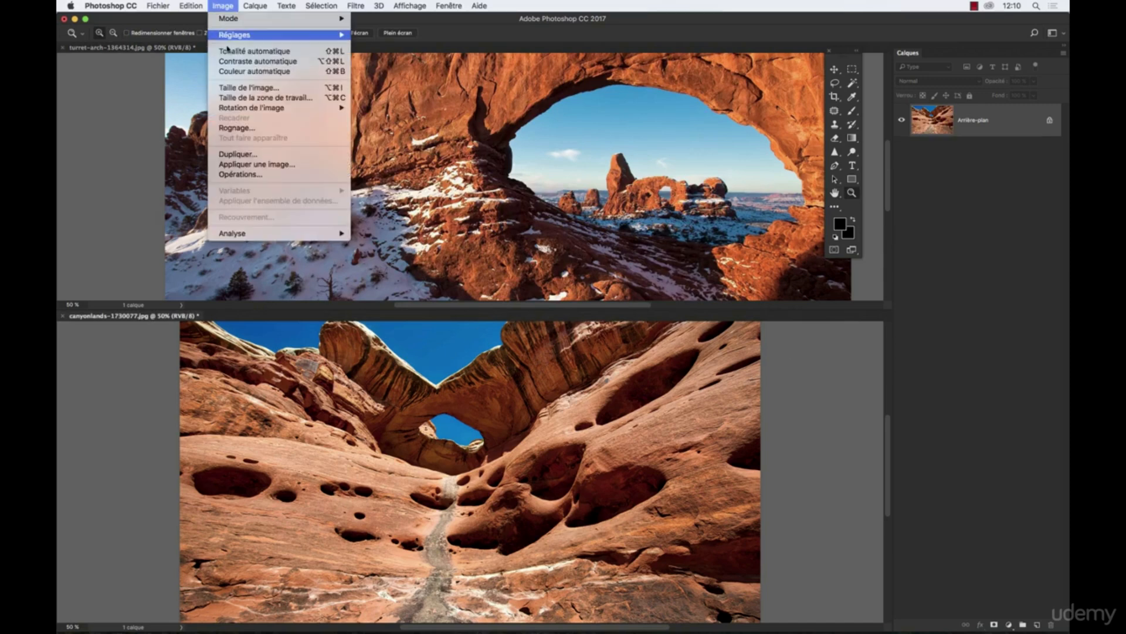
click(236, 87)
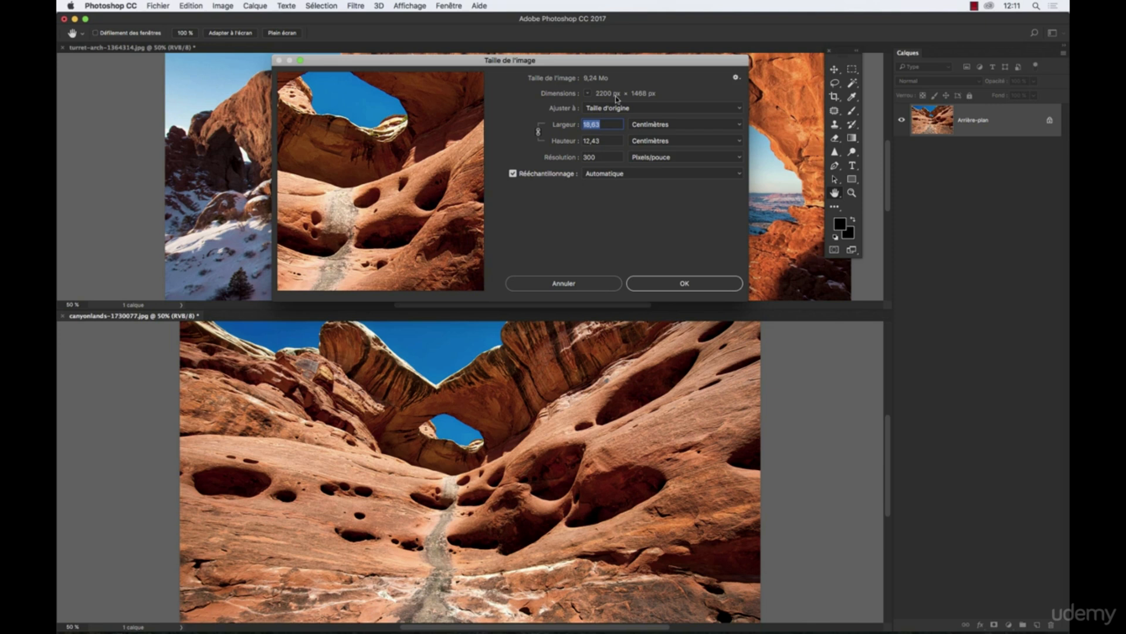
click(645, 124)
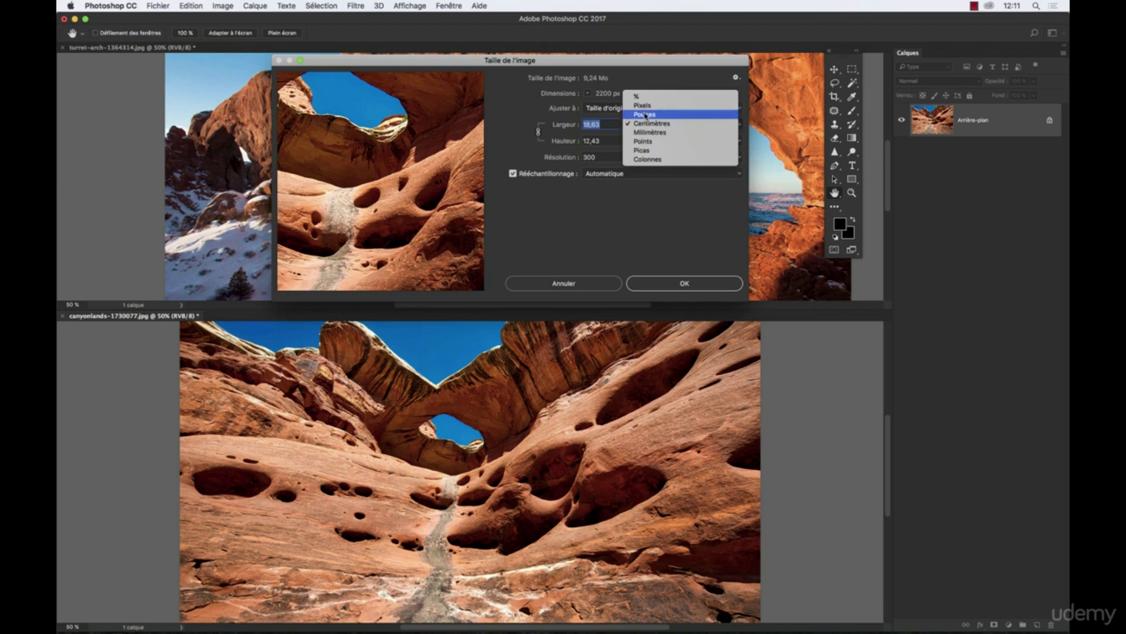
click(691, 124)
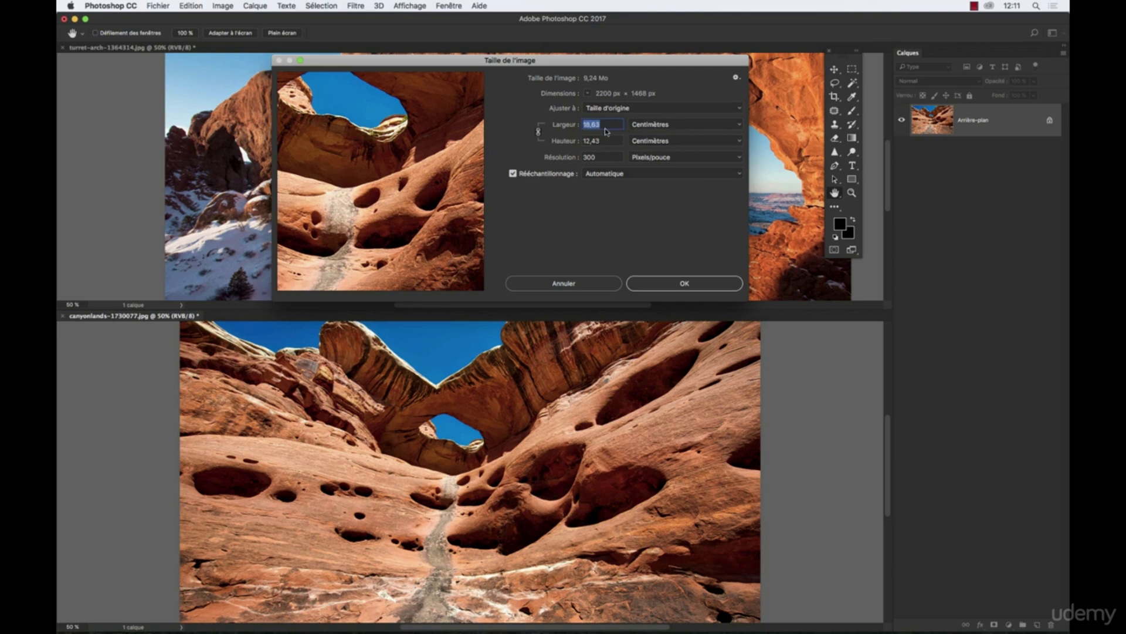
click(577, 284)
- Examine the turret-arch image's dimensions in millimetres, centimetres and inches in the Image Size dialog
click(612, 191)
click(223, 6)
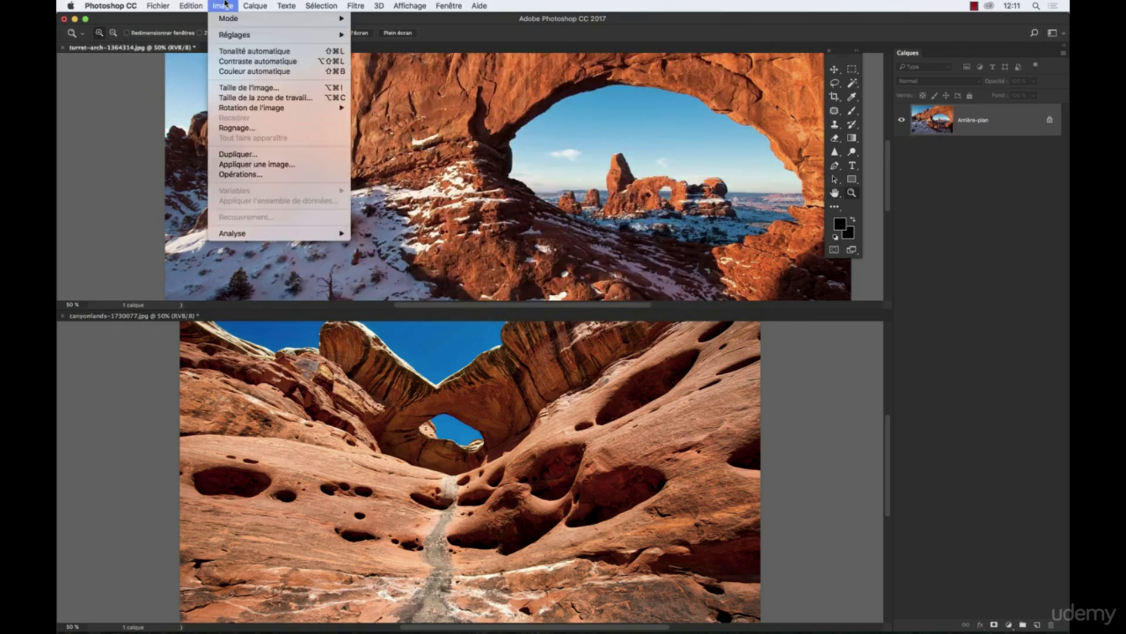
click(249, 87)
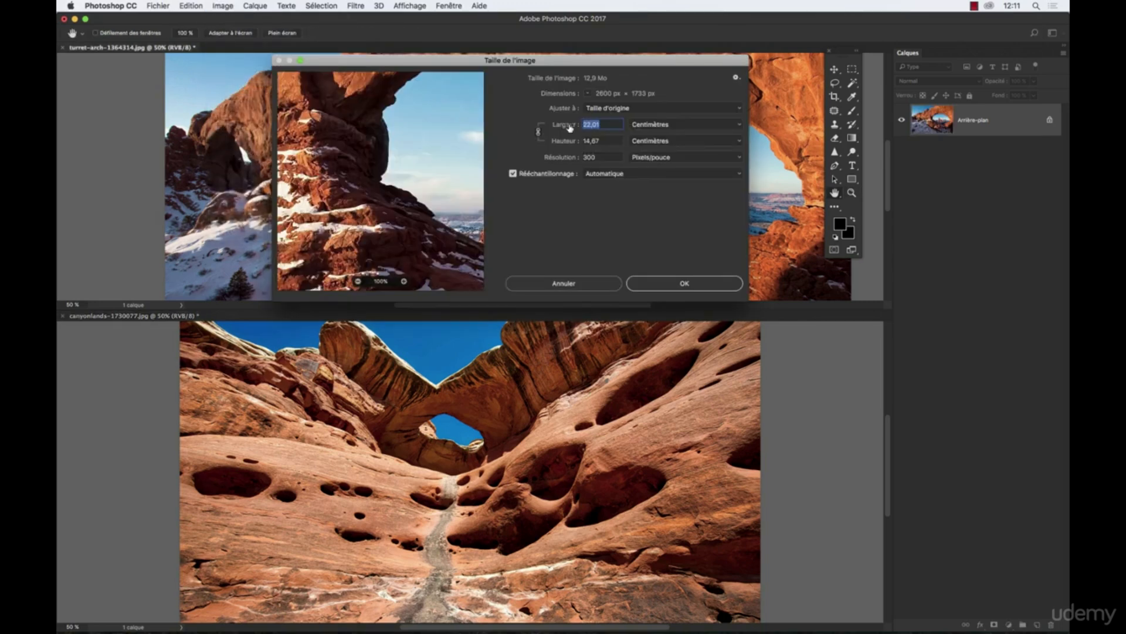
click(669, 126)
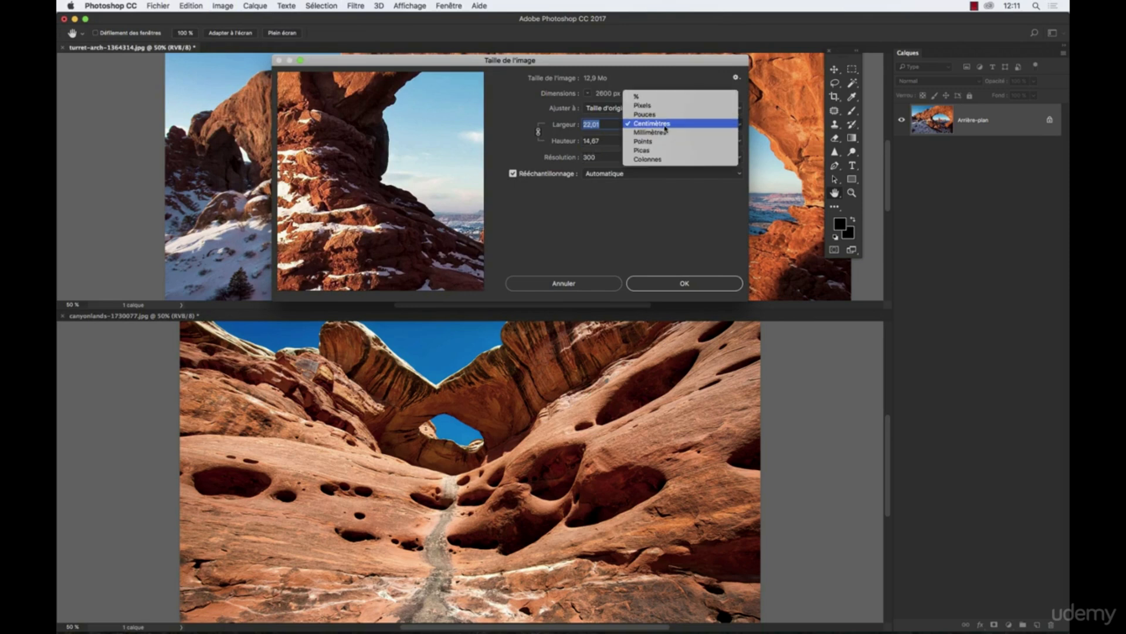
click(653, 132)
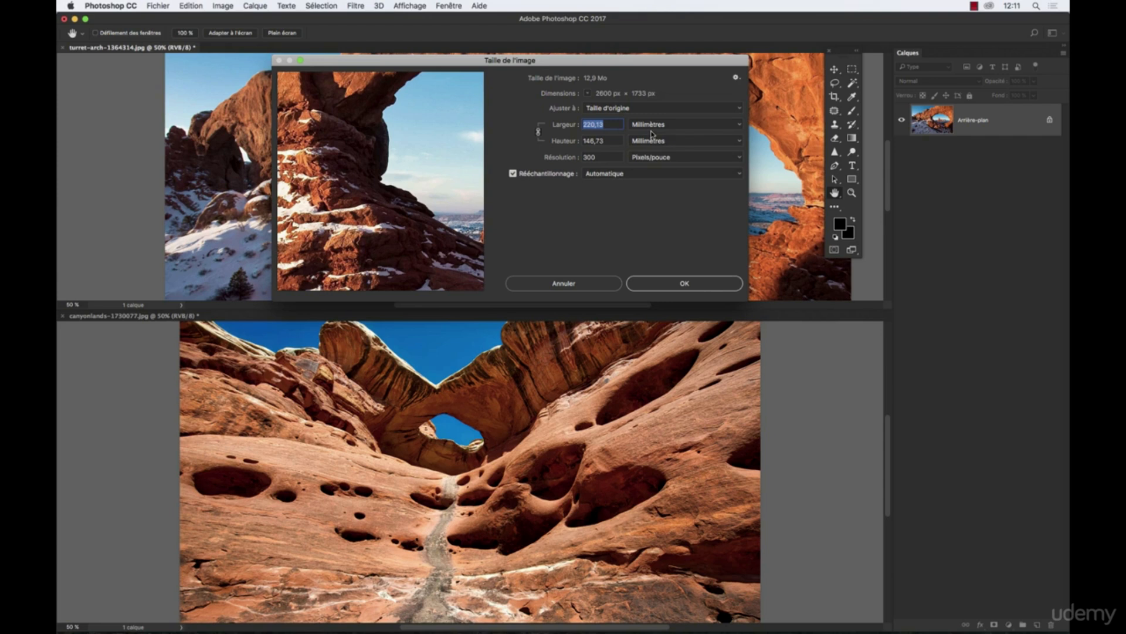
click(646, 127)
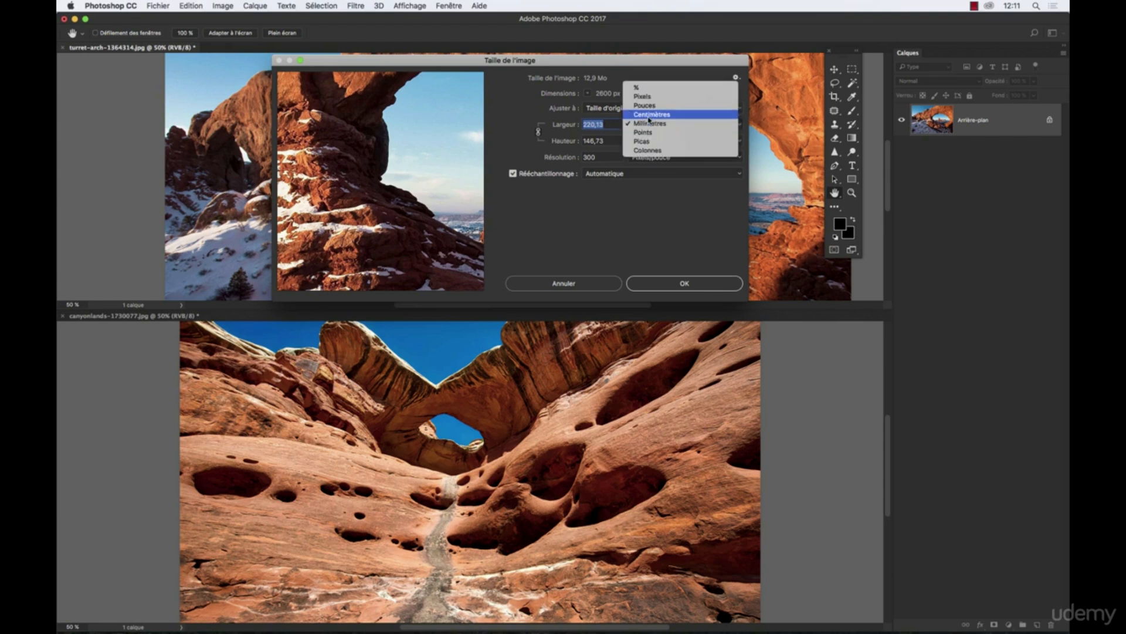
click(648, 114)
click(642, 125)
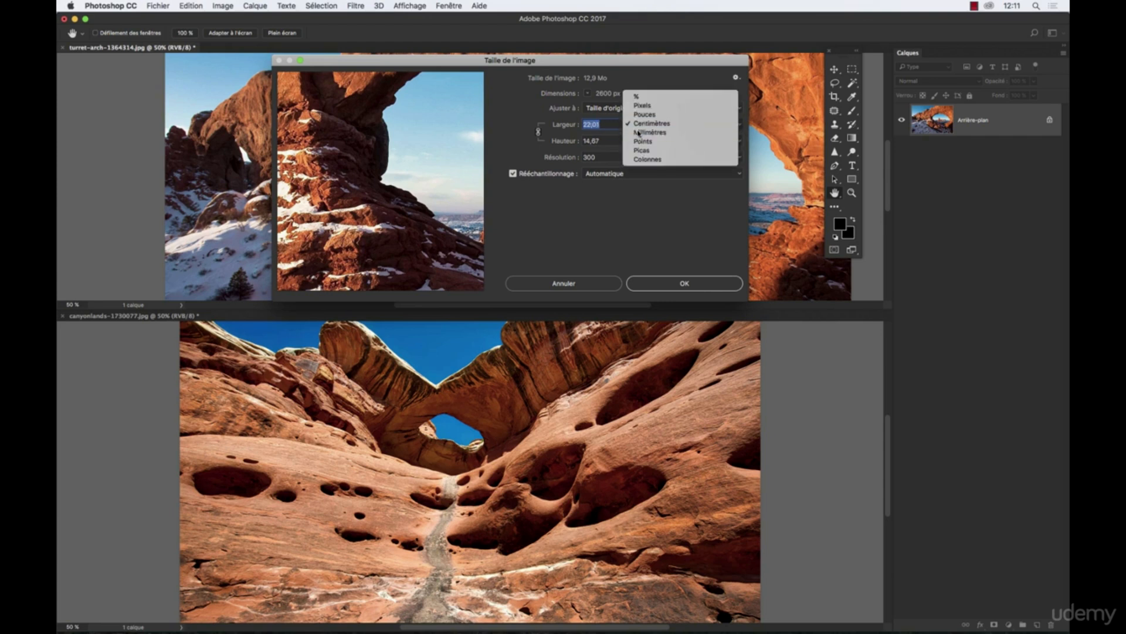
click(641, 132)
click(648, 126)
click(648, 107)
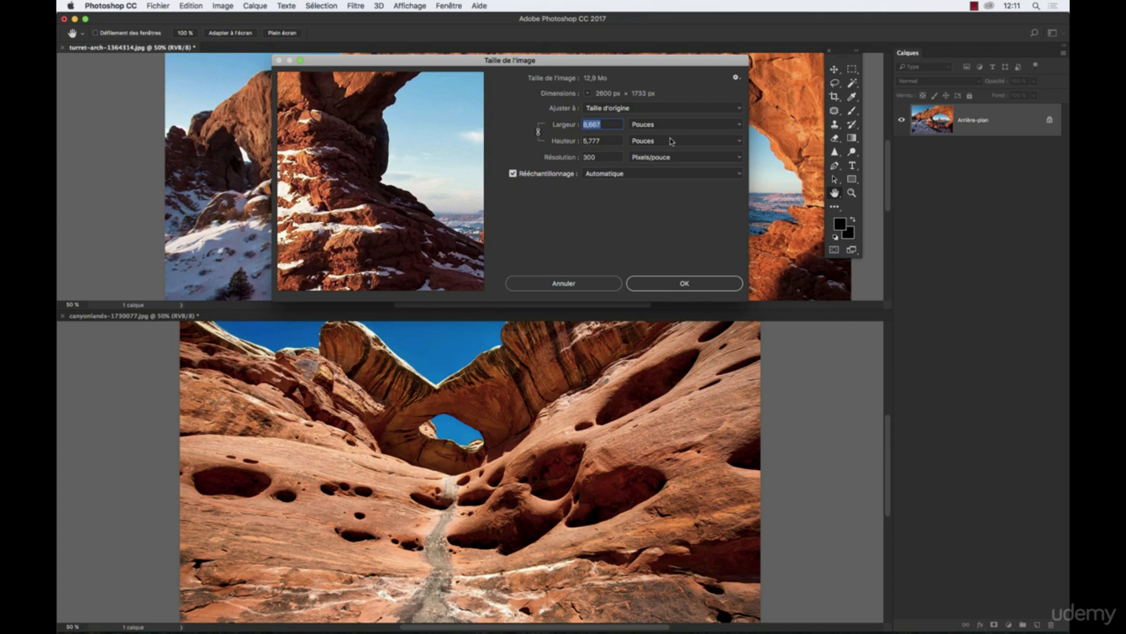
- Resize the turret-arch image to 900 pixels wide, keeping width and height linked and automatic resampling on
click(655, 124)
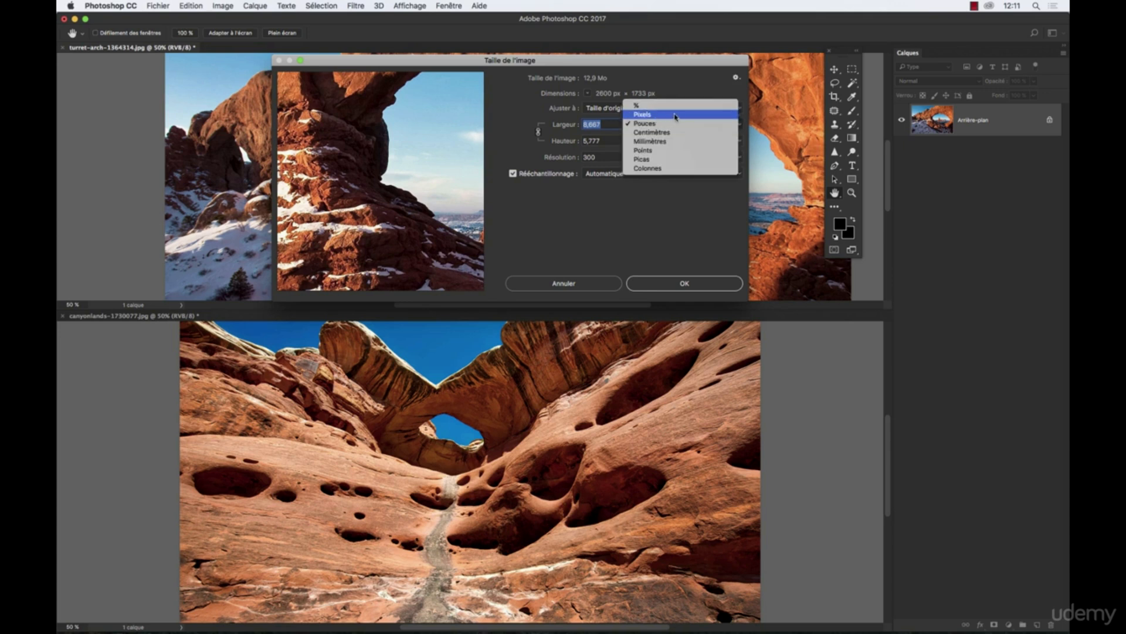
click(669, 115)
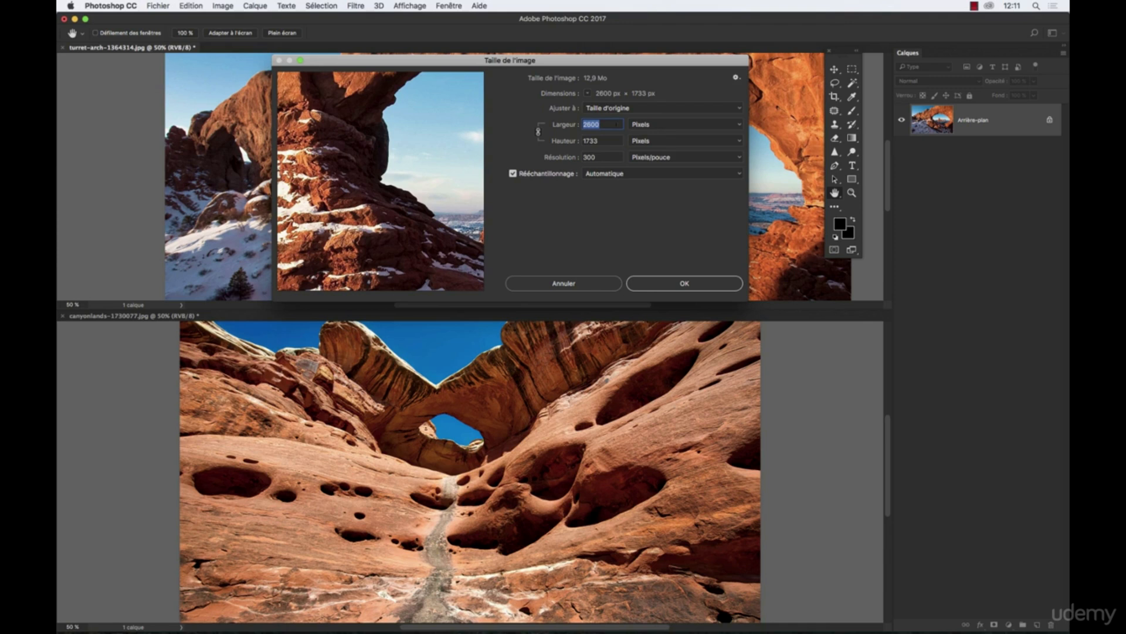
text(900)
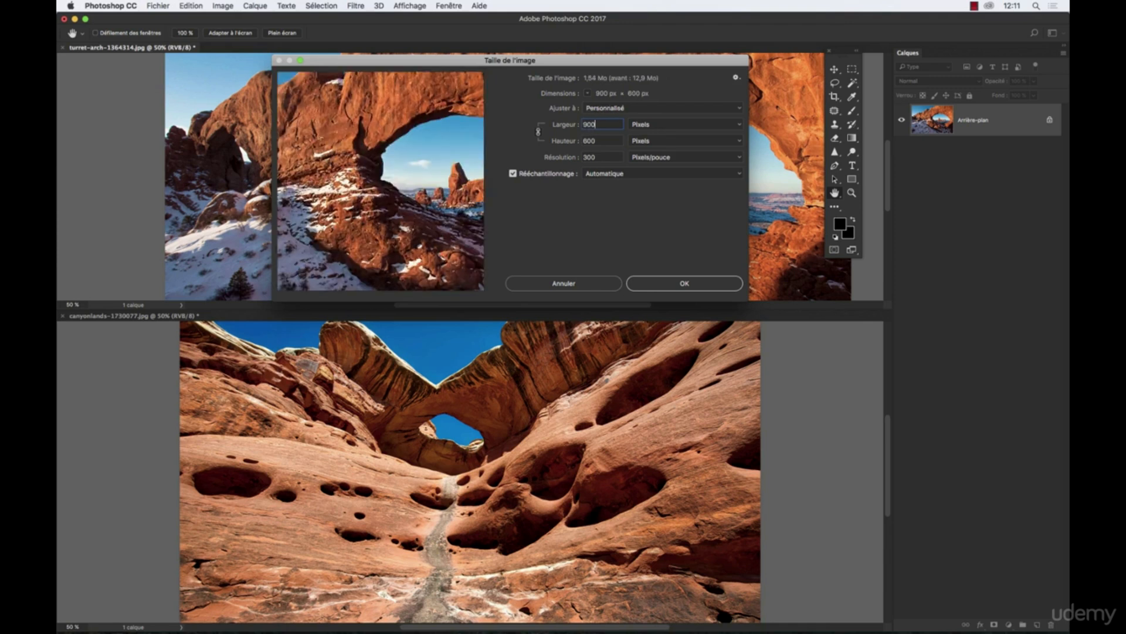
click(539, 133)
click(539, 134)
double_click(604, 123)
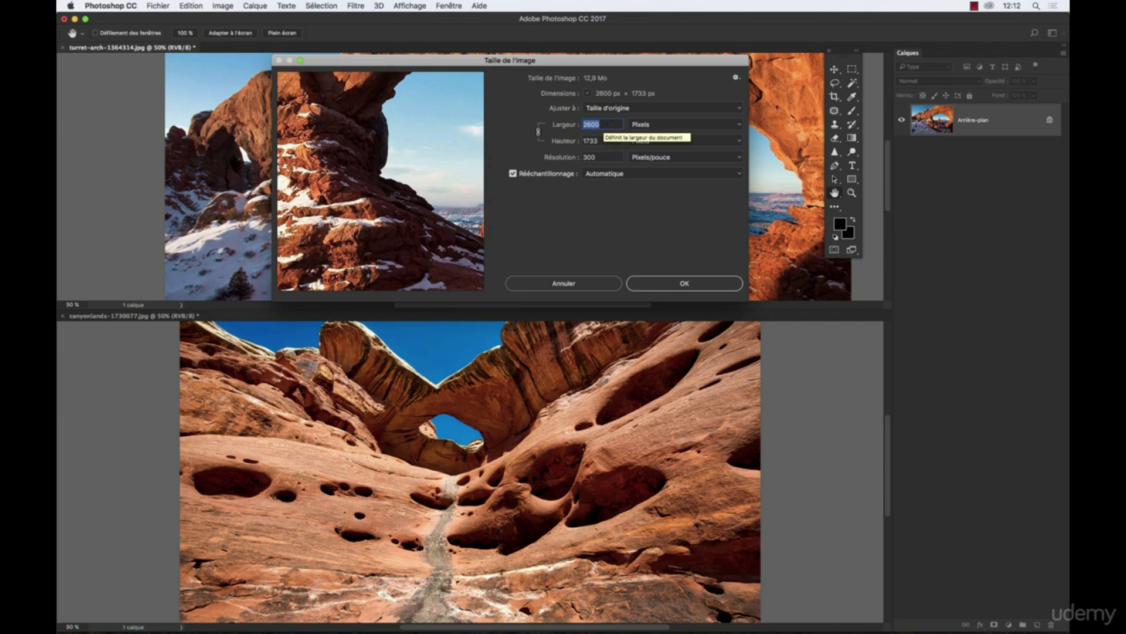
text(900)
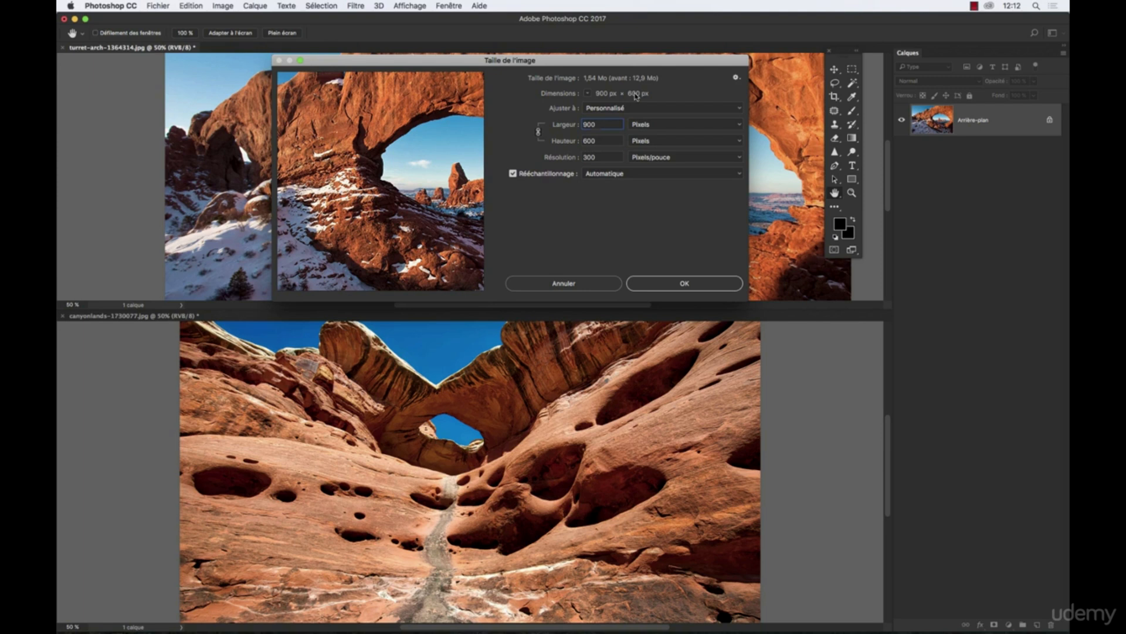
click(698, 286)
- Inspect the resized turret-arch image's detail at 100 % and 300 %, and return it to 100 %
key(z)
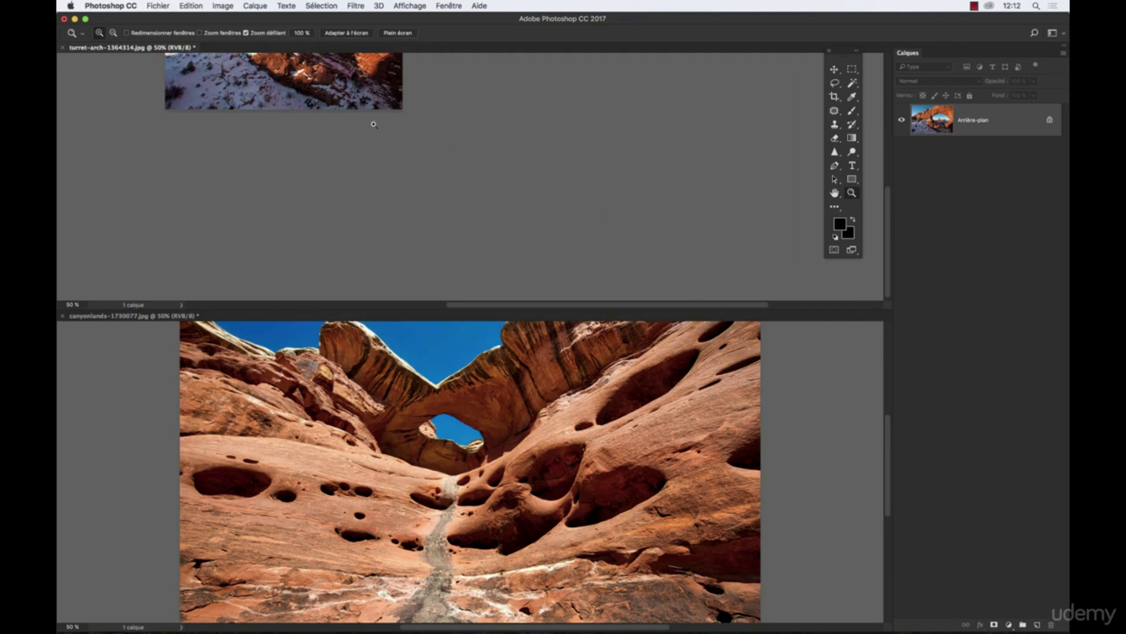
drag(357, 95, 635, 254)
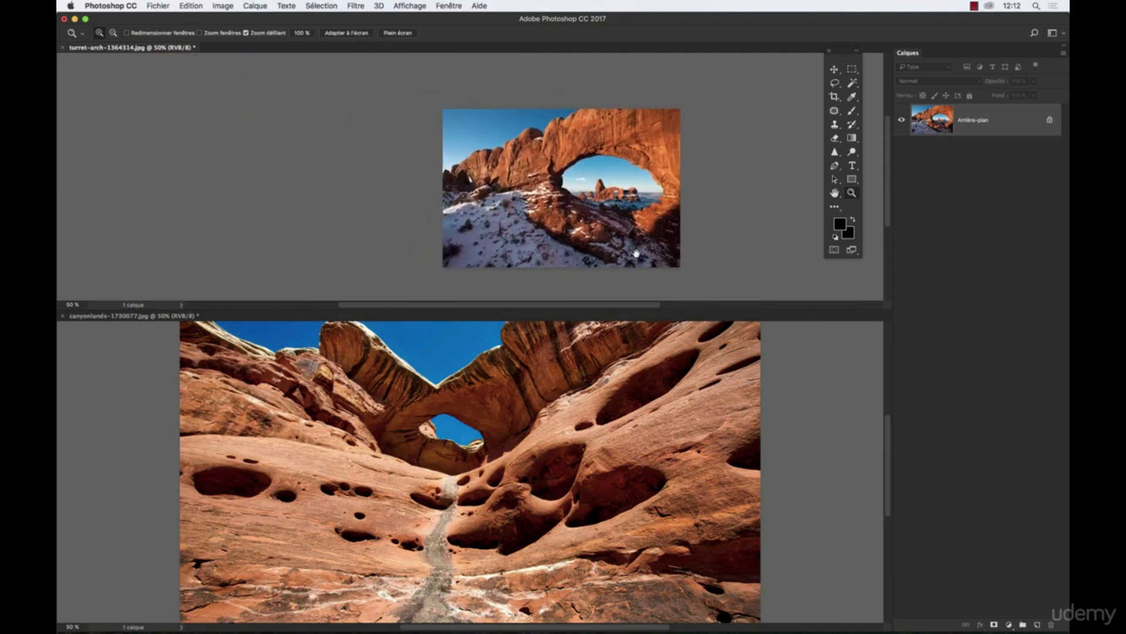
click(622, 220)
click(622, 220)
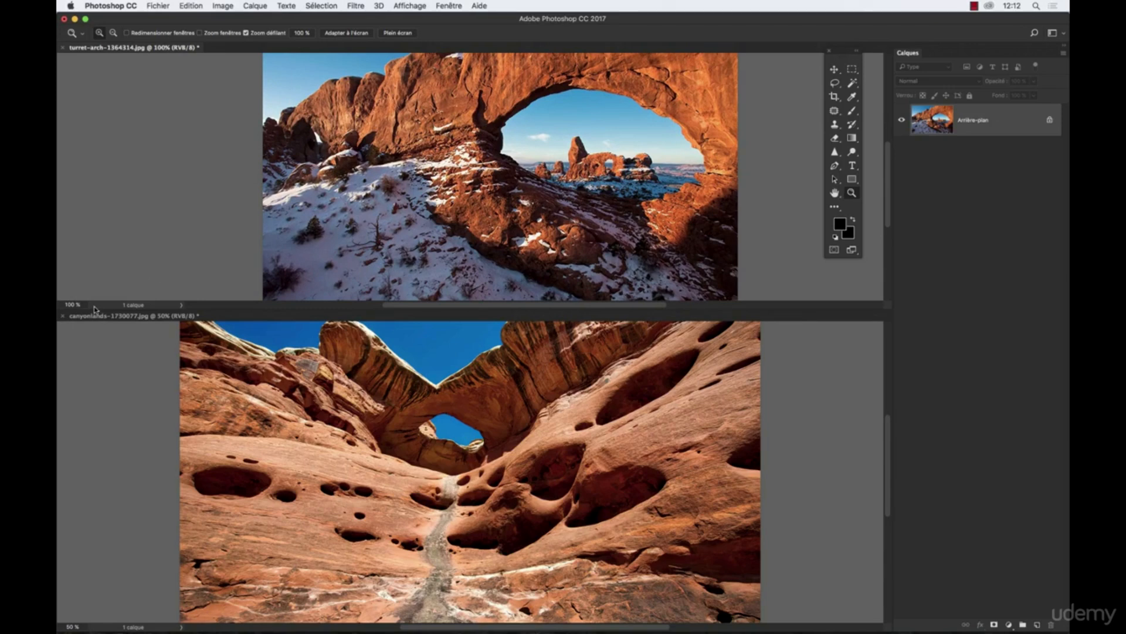
click(437, 204)
click(441, 204)
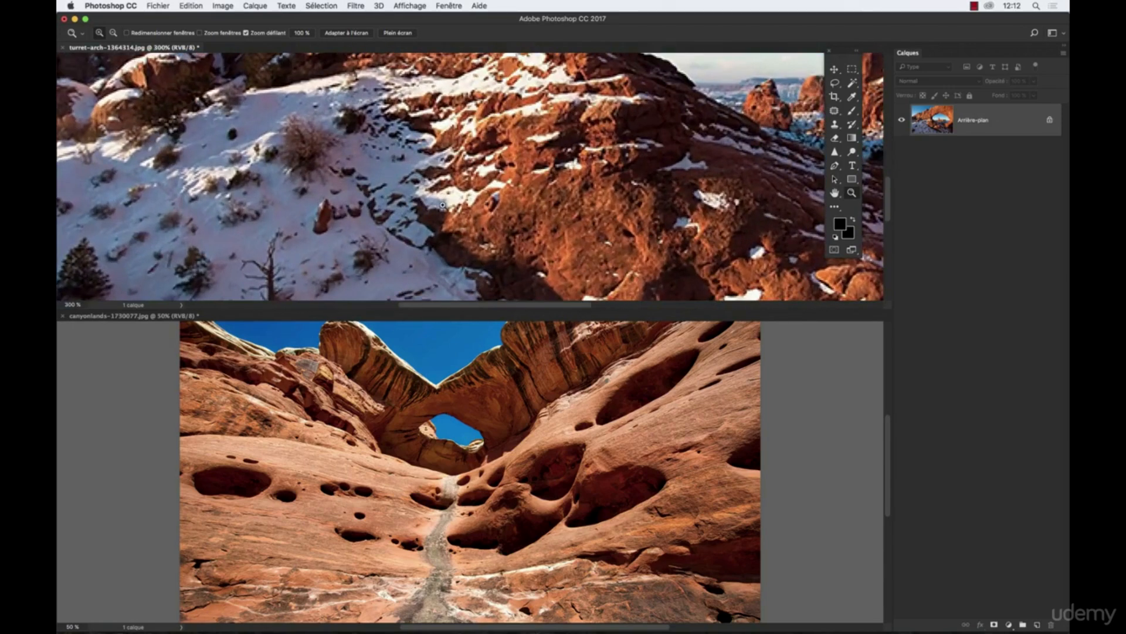
alt+click(472, 208)
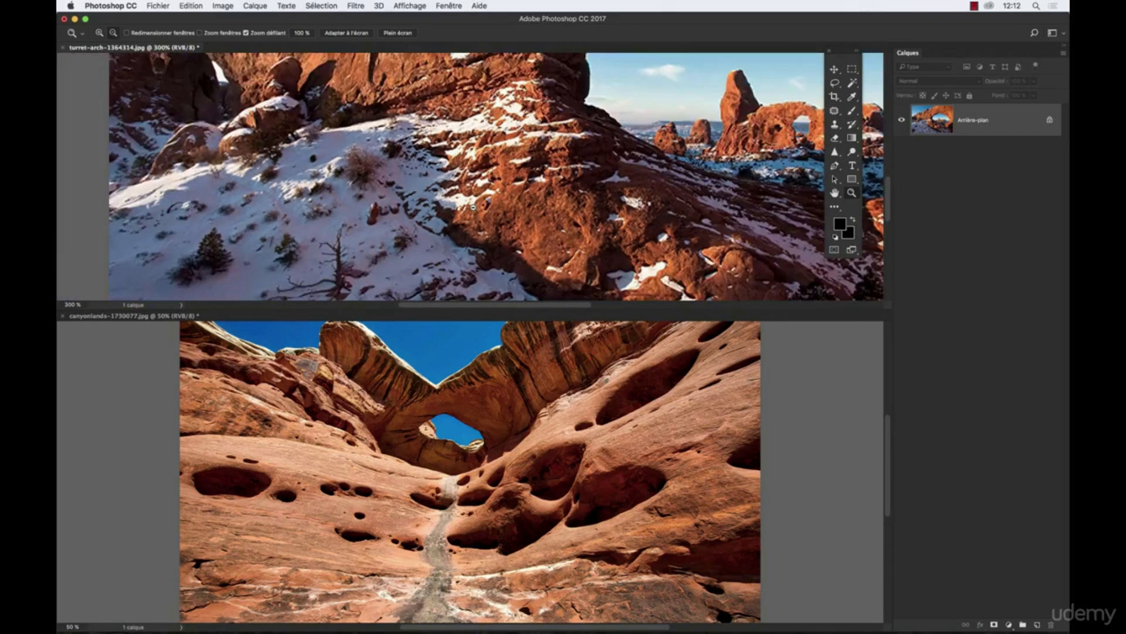
alt+click(472, 207)
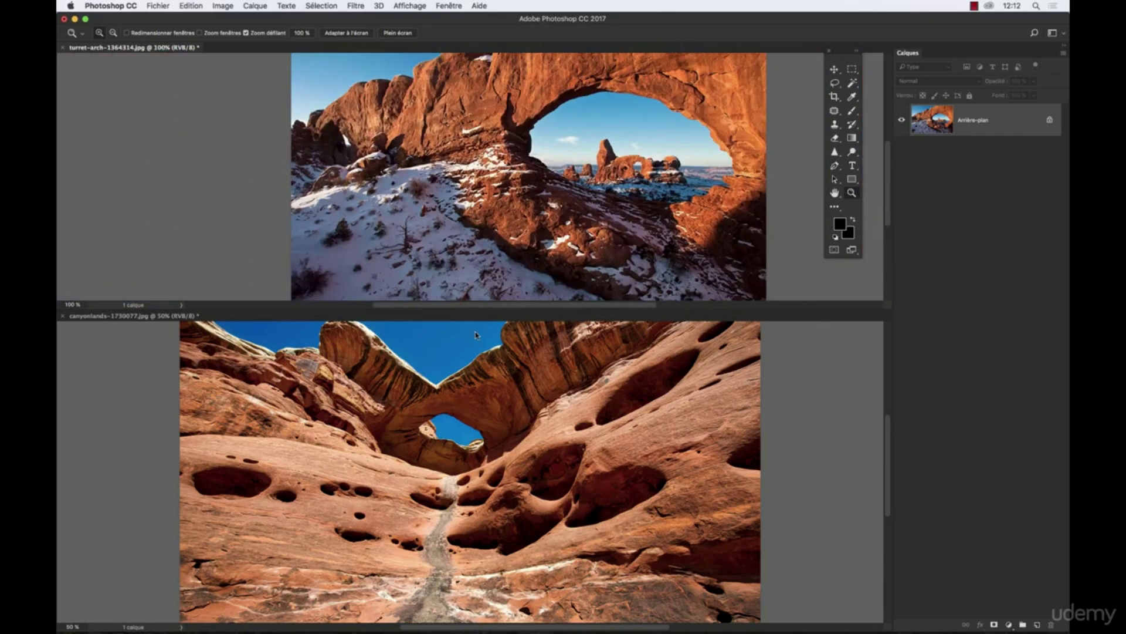
- Inspect the canyonlands image's detail at magnifications up to 300 %, and return it to 50 % for comparison
click(476, 363)
drag(479, 413, 513, 323)
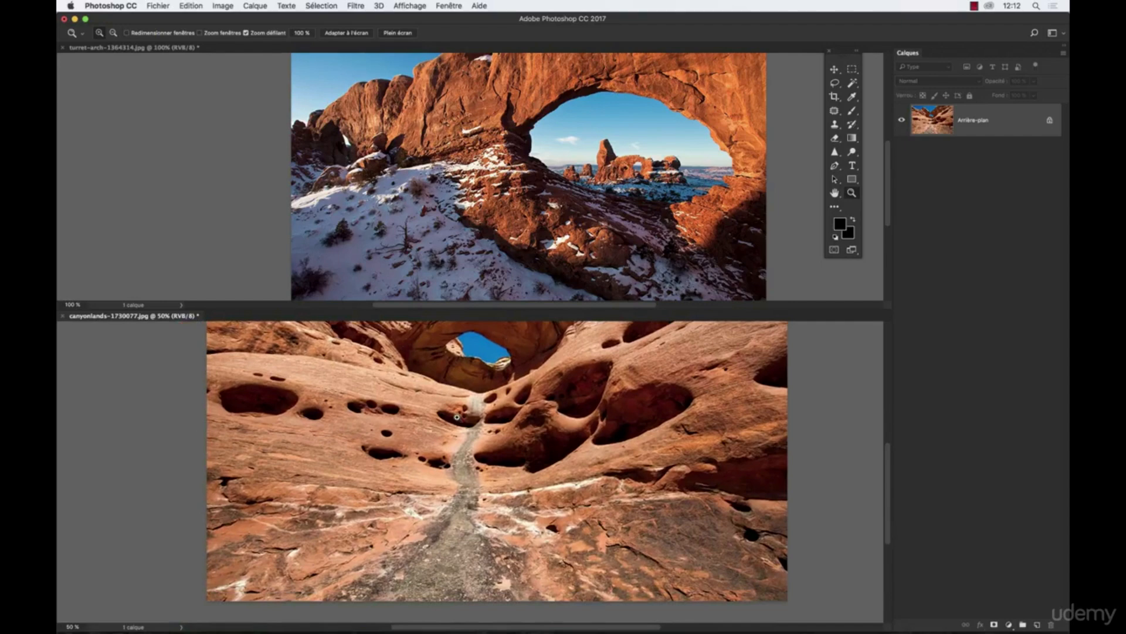
click(458, 416)
click(458, 415)
click(459, 415)
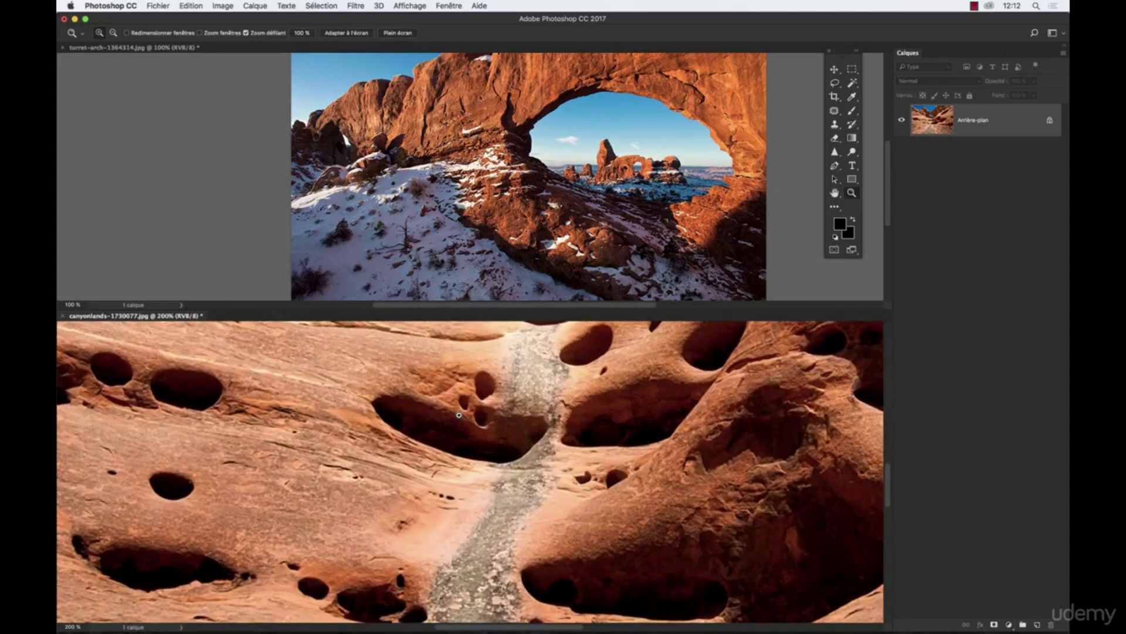
click(458, 414)
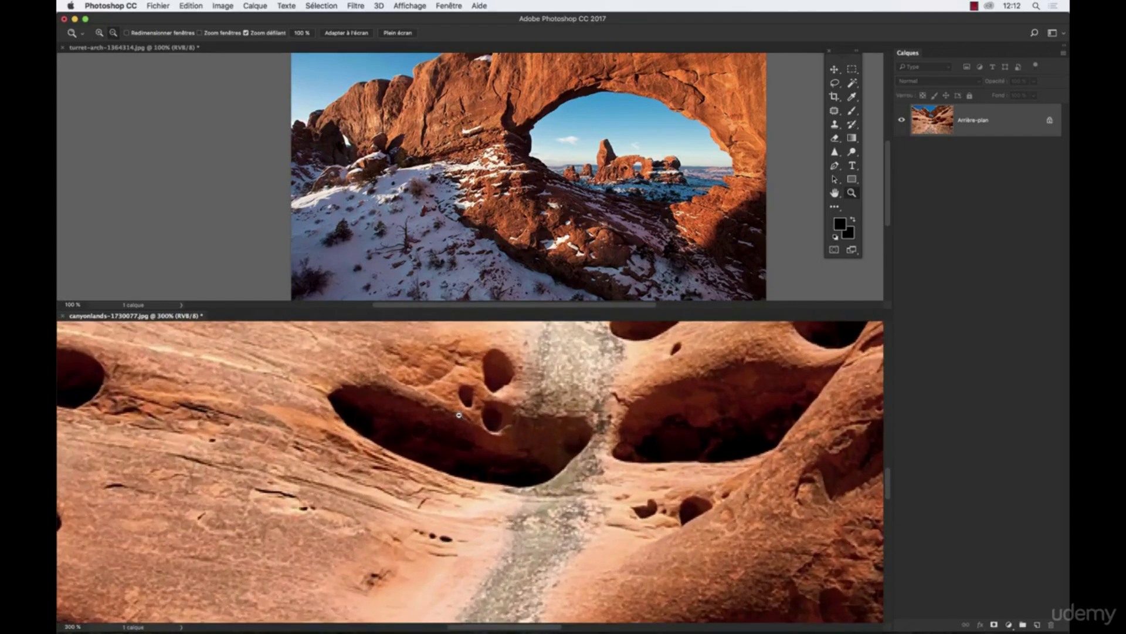
alt+click(458, 415)
alt+click(459, 415)
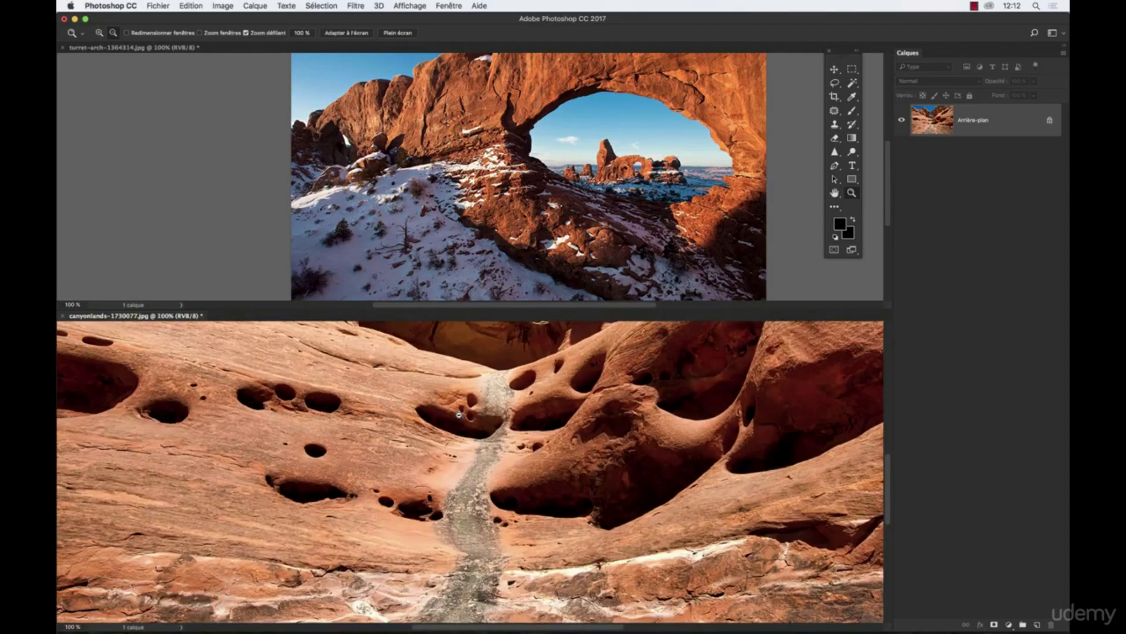
alt+click(459, 414)
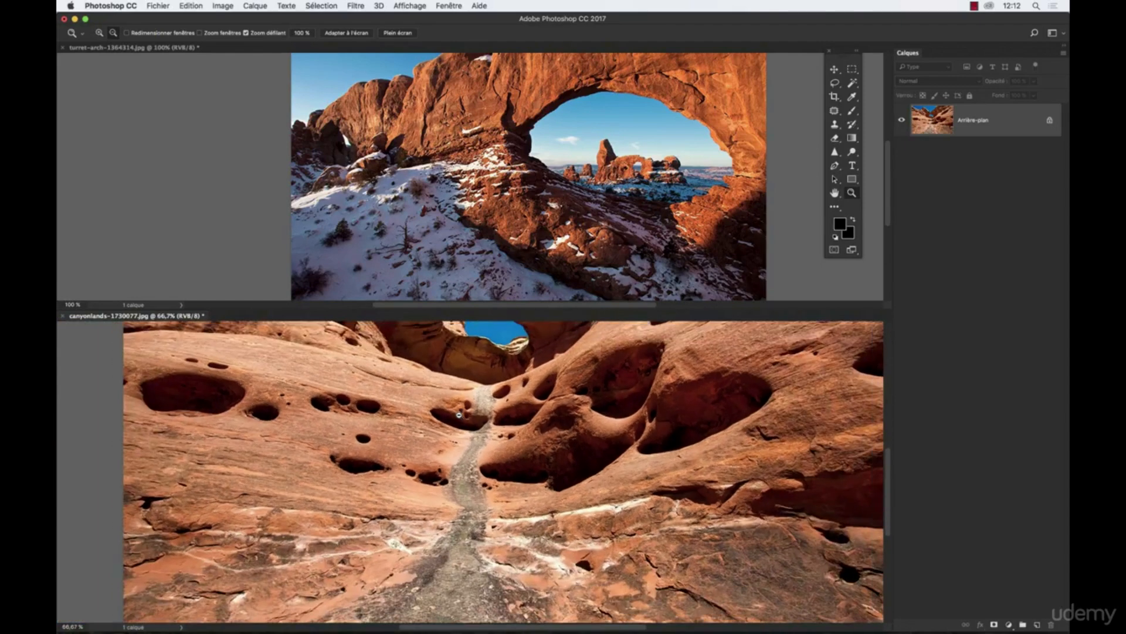
alt+click(458, 414)
click(459, 414)
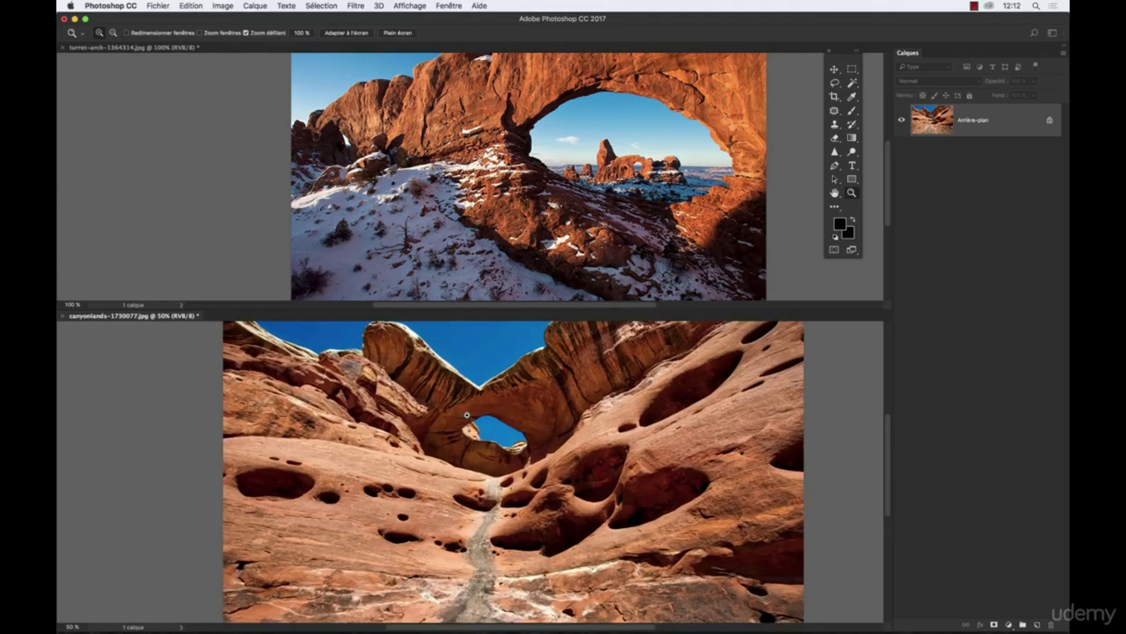
- Give the turret-arch document a taller share of the split view and show its image at 100 %
click(493, 203)
click(447, 193)
alt+click(539, 192)
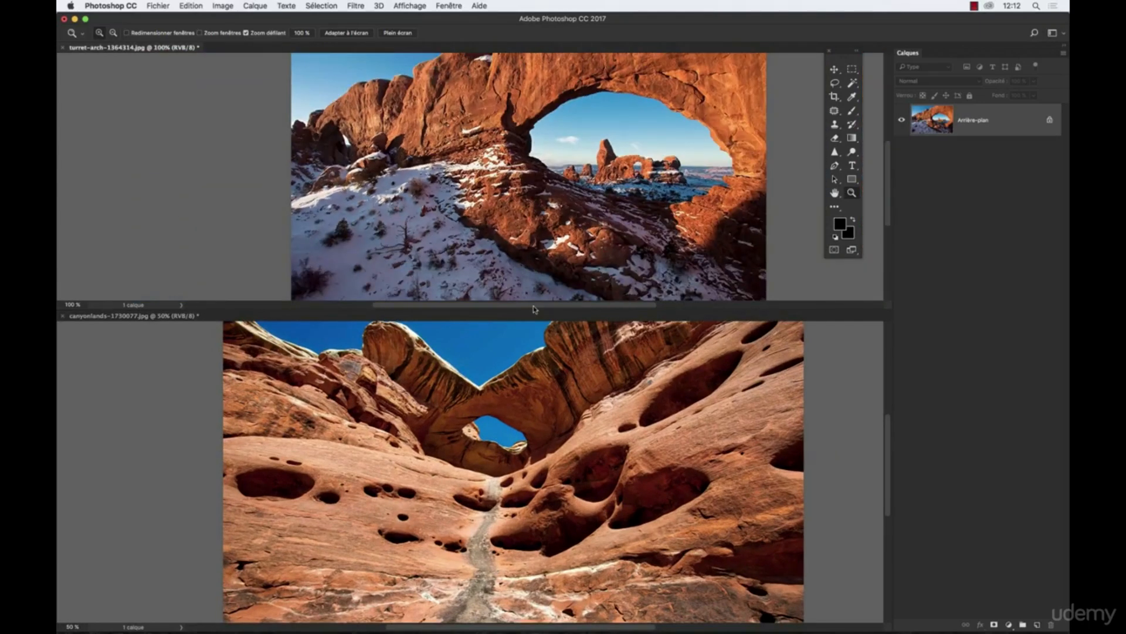
drag(534, 312, 534, 409)
click(457, 181)
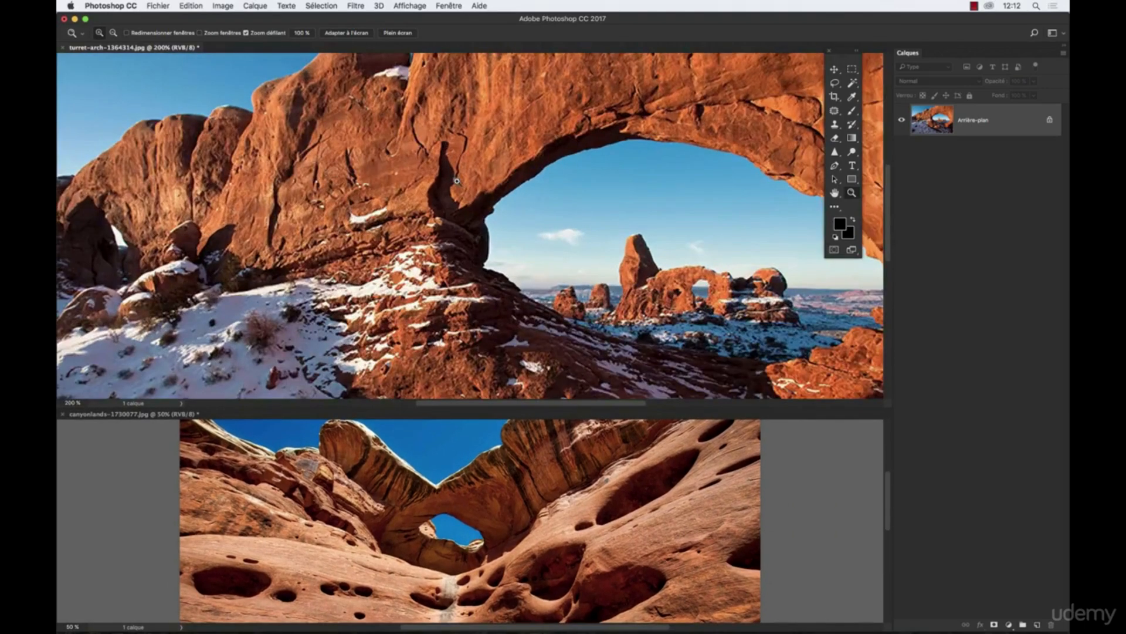
alt+click(457, 181)
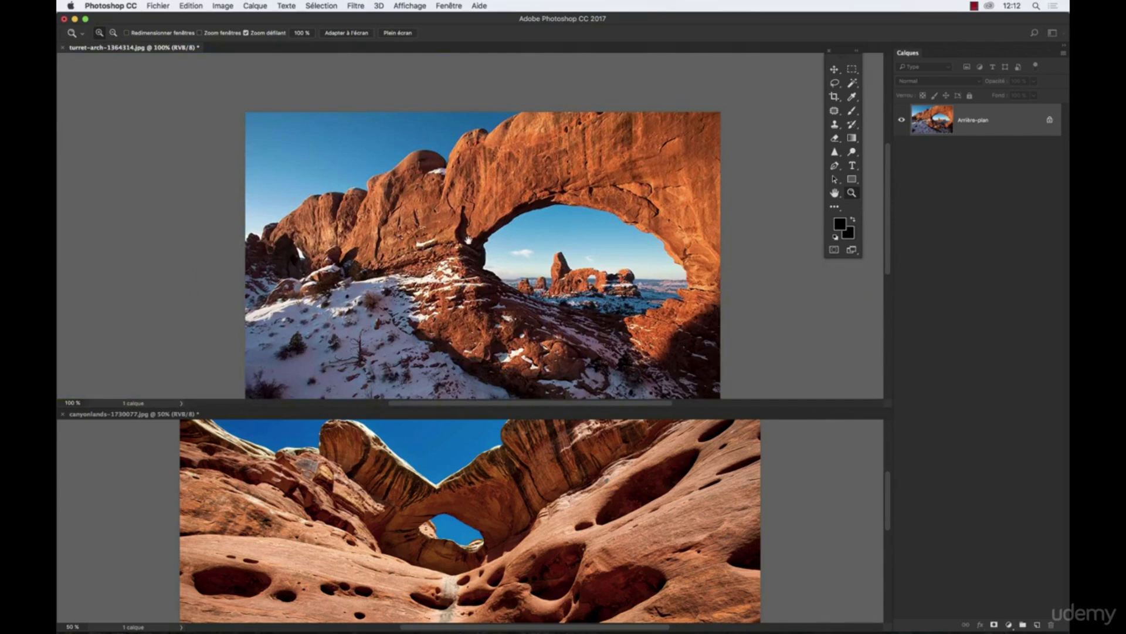
- Examine the resized turret-arch image's dimensions in centimetres in the Image Size dialog and close it without changes
click(225, 6)
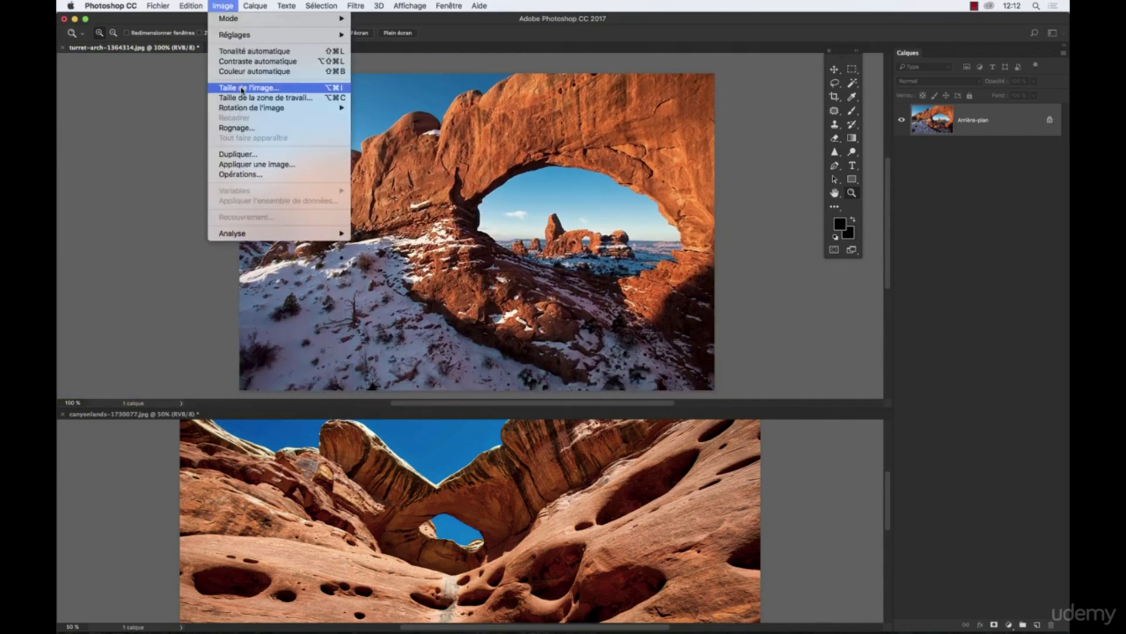
click(241, 91)
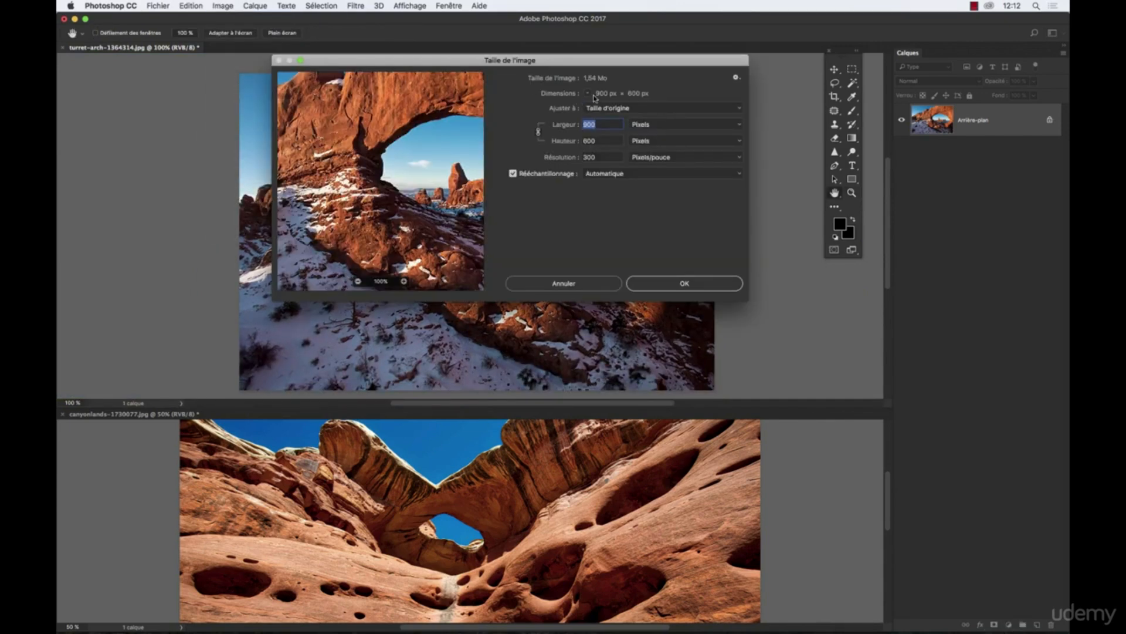
click(662, 125)
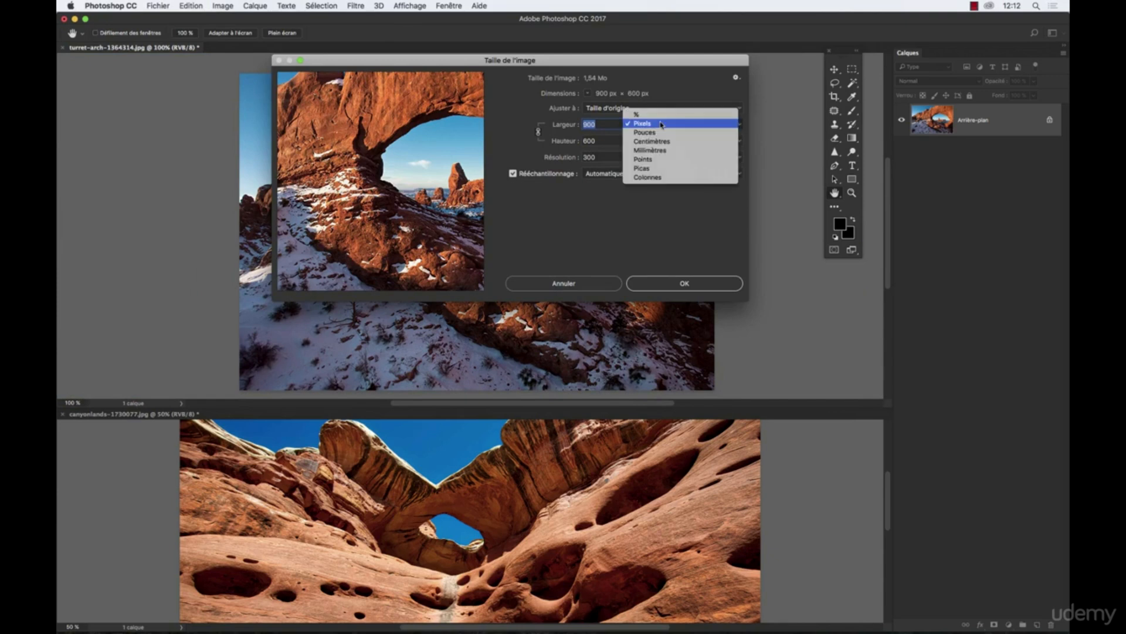
click(660, 142)
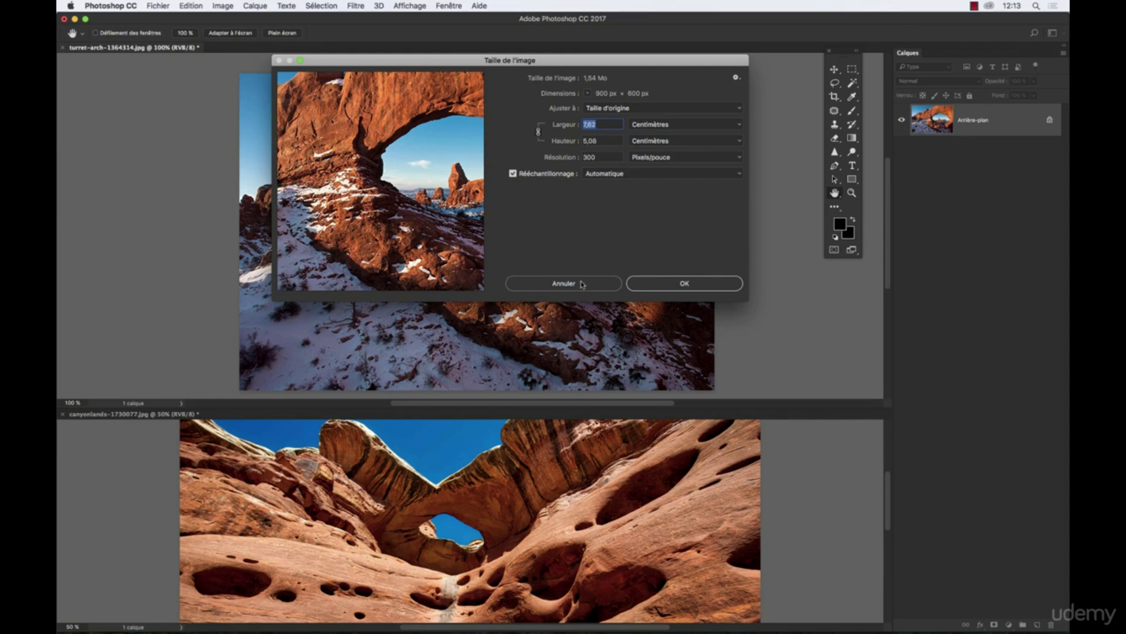
click(598, 286)
- Examine the canyonlands image's dimensions in centimetres in the Image Size dialog
click(696, 440)
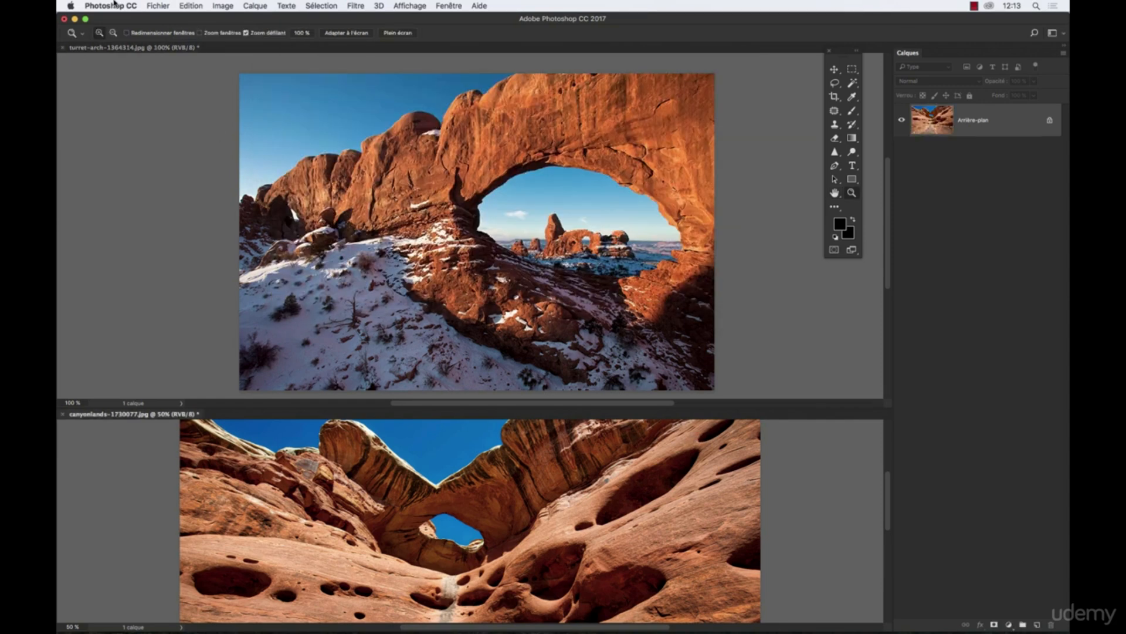
click(222, 6)
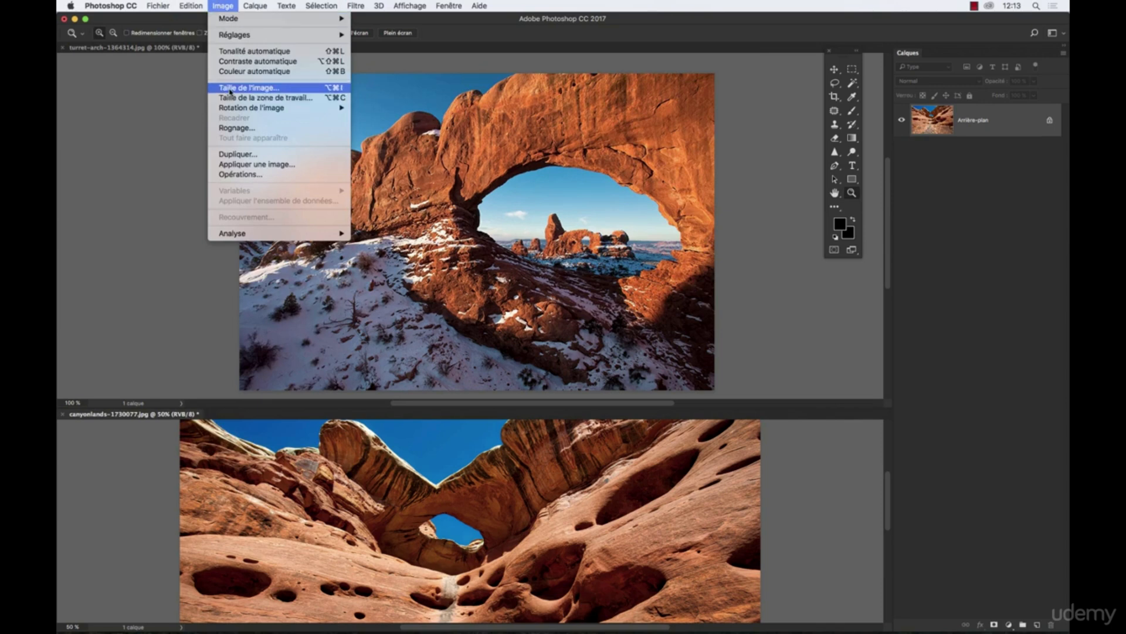
click(264, 89)
click(669, 123)
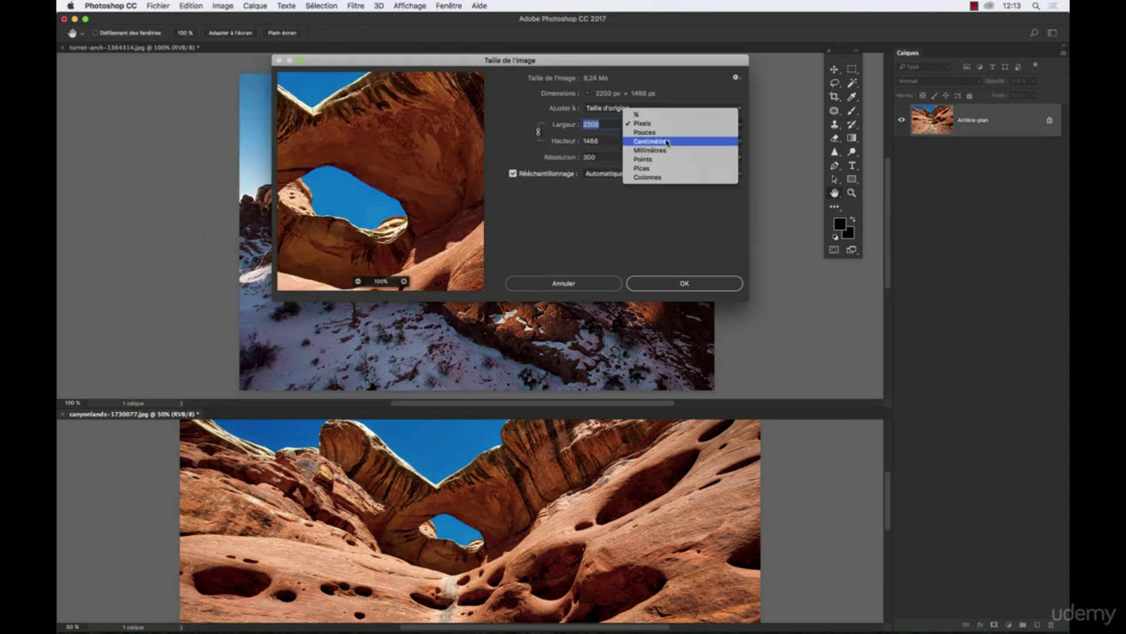
click(665, 142)
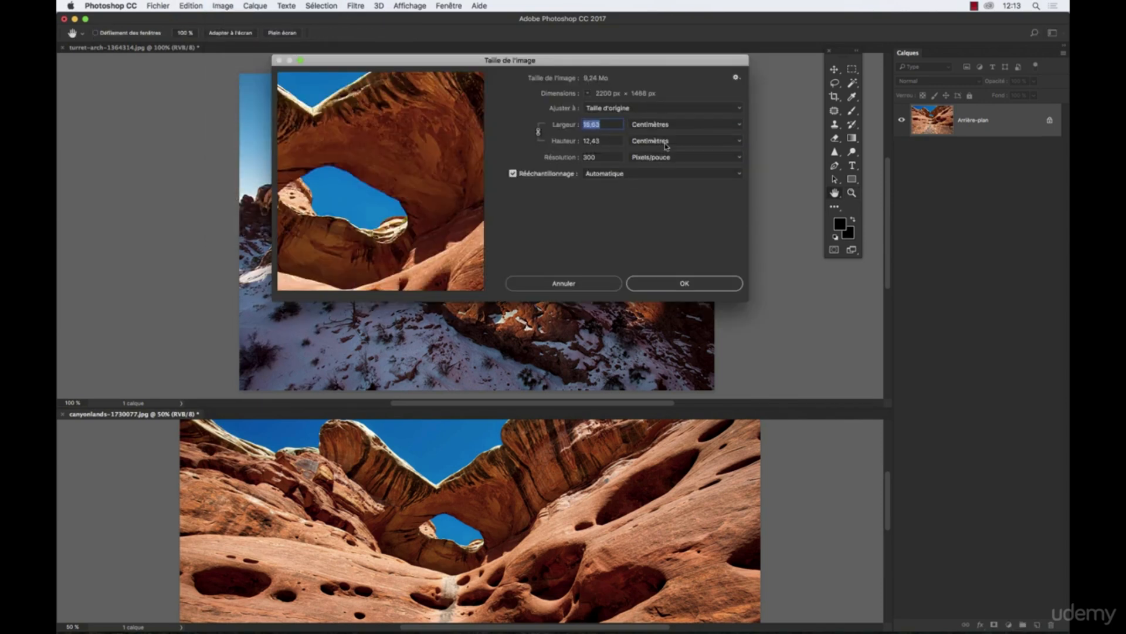
- Compare the canyonlands image's dimensions in pixels and centimetres in the Image Size dialog, and close it without changes
click(636, 129)
click(647, 109)
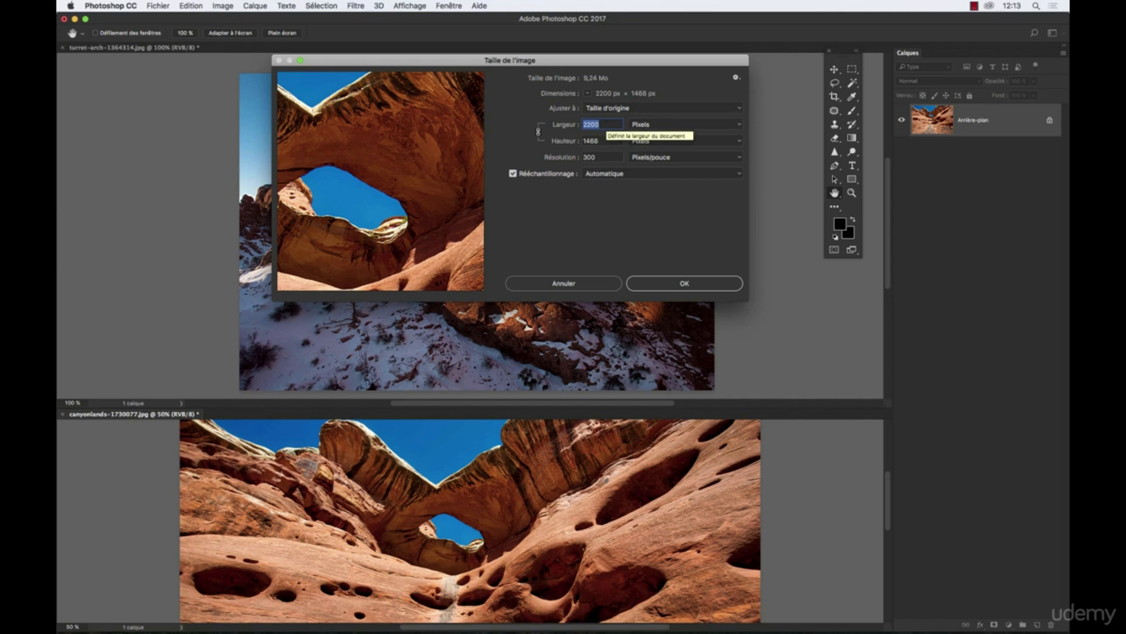
click(642, 124)
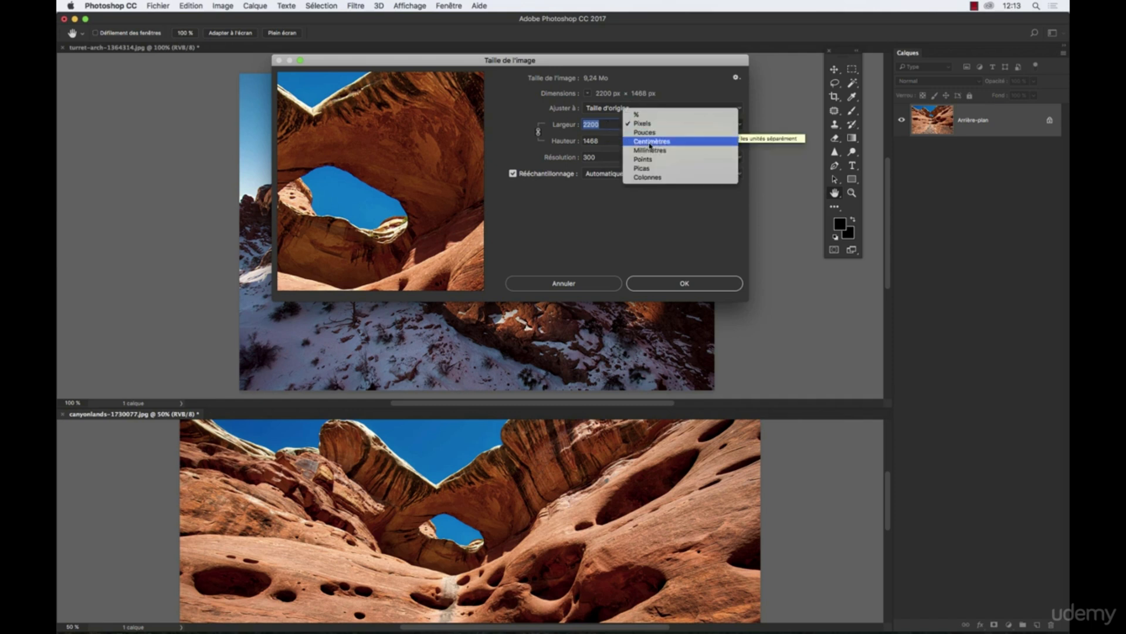
click(651, 146)
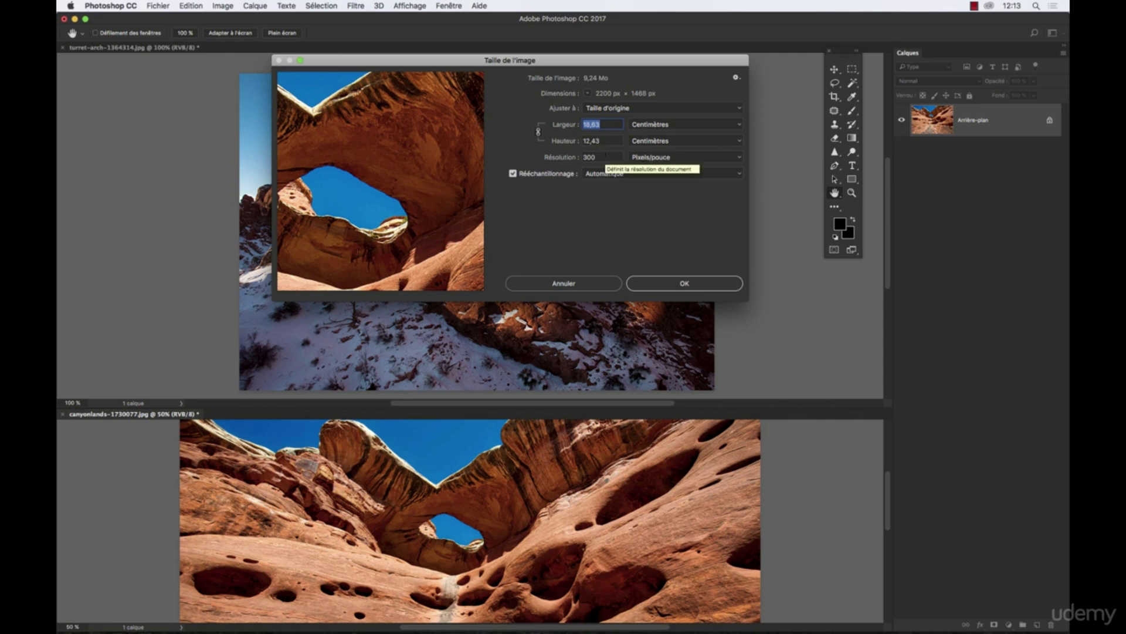
click(590, 280)
- Magnify the turret-arch image to 3200 % around the top of the arch and examine the individual pixels of the rock
click(571, 161)
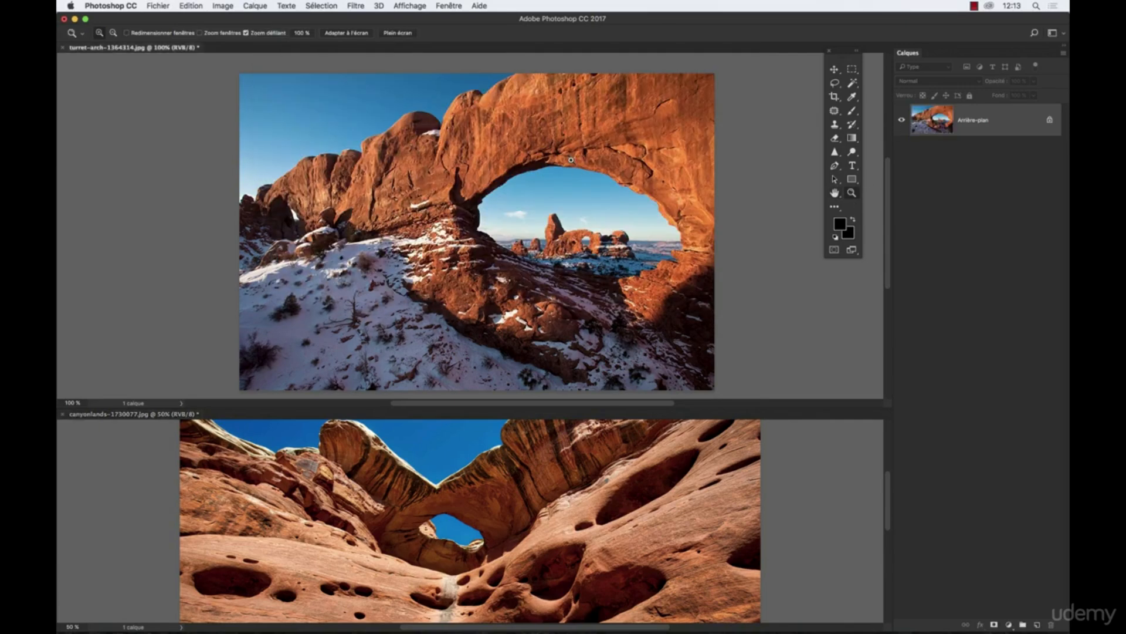
click(571, 161)
click(572, 162)
click(572, 161)
click(581, 161)
click(593, 162)
click(593, 162)
click(592, 162)
click(593, 161)
click(592, 163)
click(593, 163)
click(593, 163)
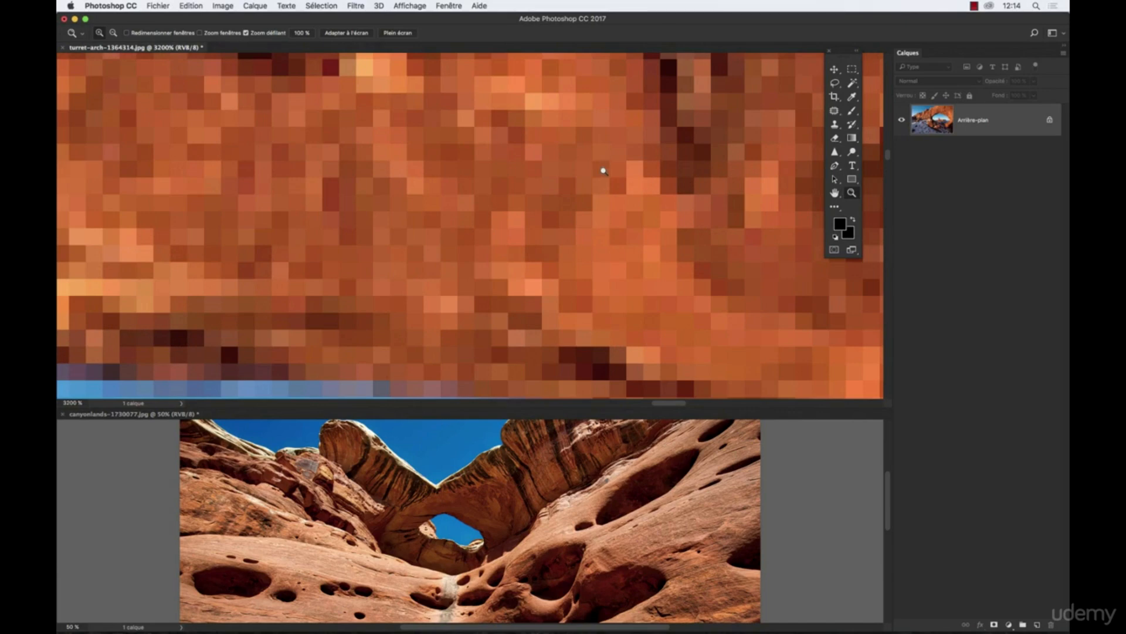
drag(576, 174, 631, 264)
mouse_move(476, 154)
mouse_down()
mouse_move(509, 217)
mouse_move(593, 321)
mouse_move(481, 211)
mouse_up()
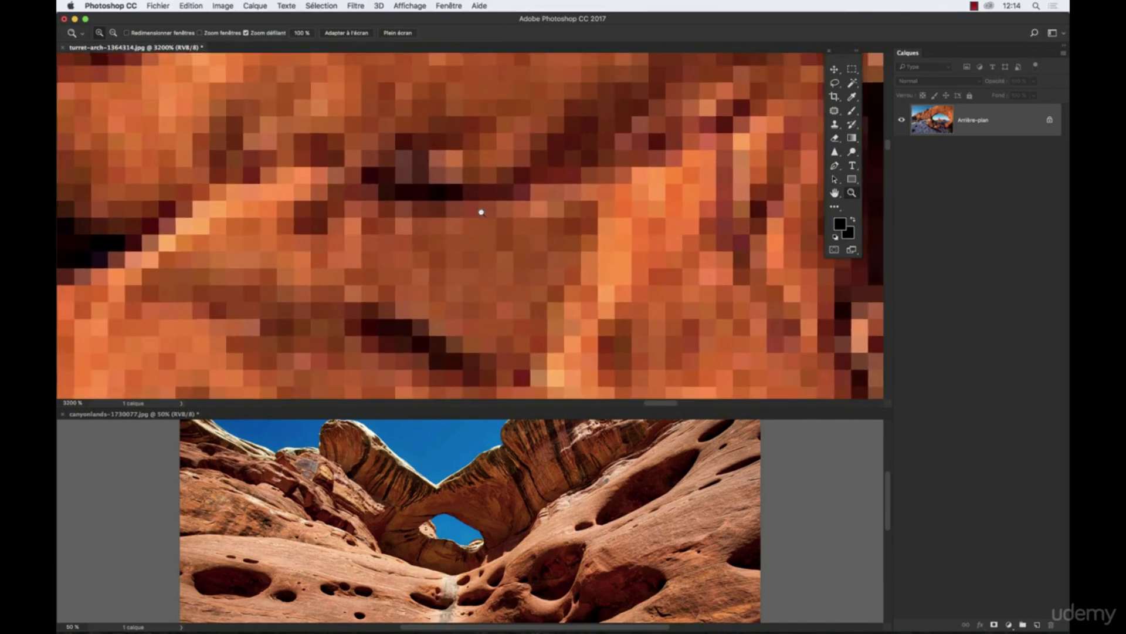
- Reduce the turret-arch image's magnification to 66.7 % and recentre the whole picture in its view
alt+click(481, 210)
alt+click(480, 210)
alt+click(481, 210)
alt+click(481, 210)
alt+click(480, 210)
alt+click(480, 209)
alt+click(479, 209)
alt+click(479, 209)
alt+click(479, 209)
alt+click(479, 209)
alt+click(480, 209)
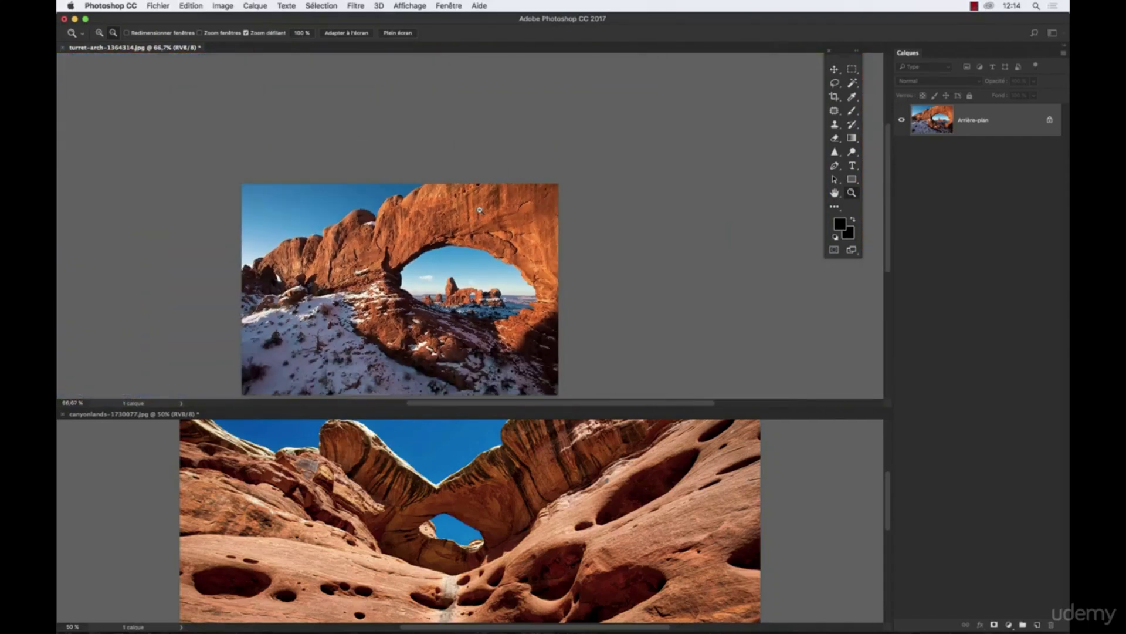
drag(476, 233, 510, 154)
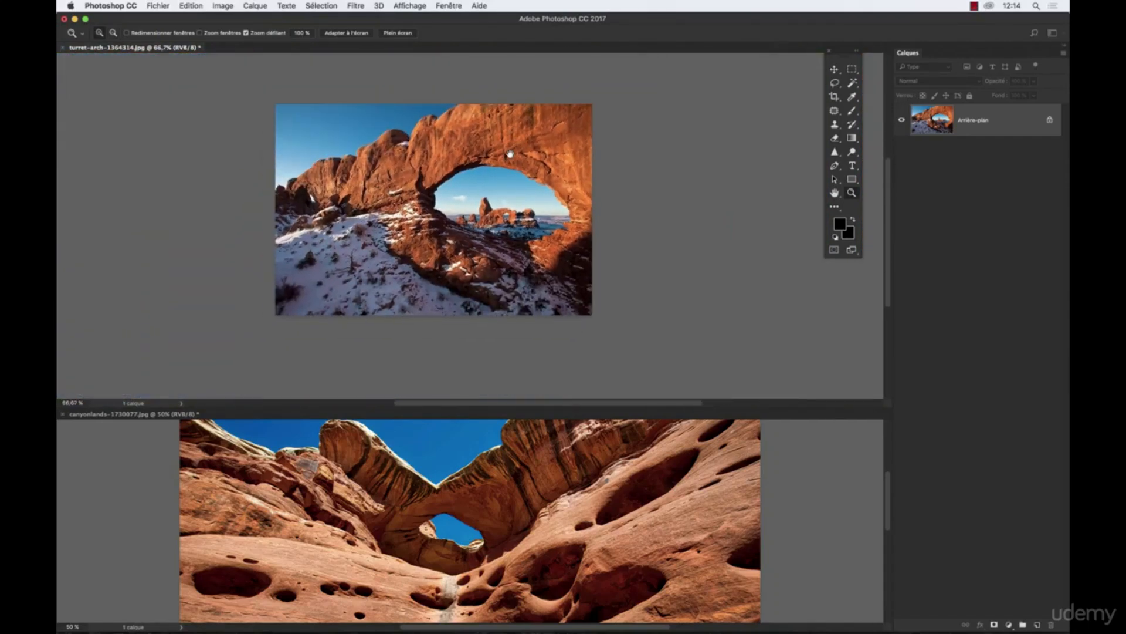
- Check the turret-arch image's resolution in the Image Size dialog and close it with the values as they are
click(217, 6)
click(226, 88)
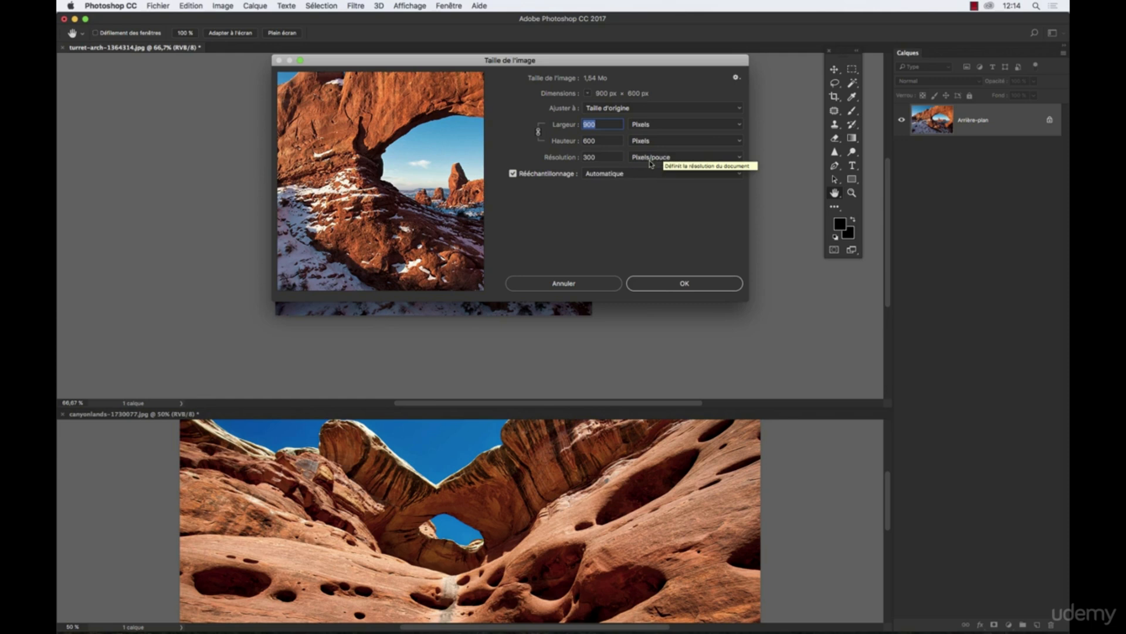
key(Tab)
key(Tab)
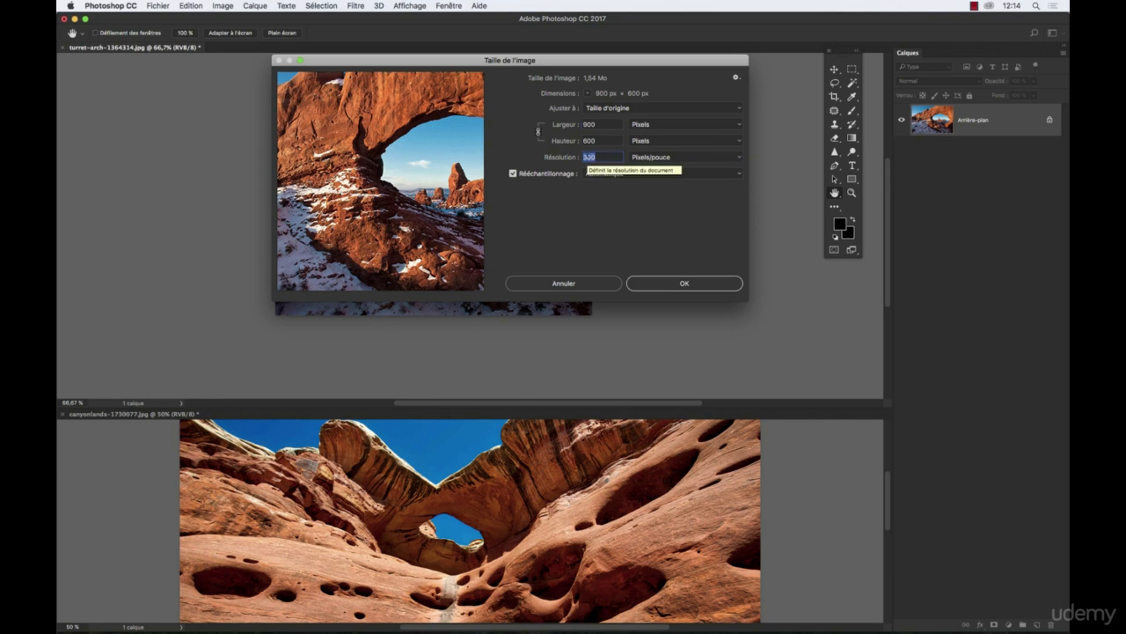
click(680, 284)
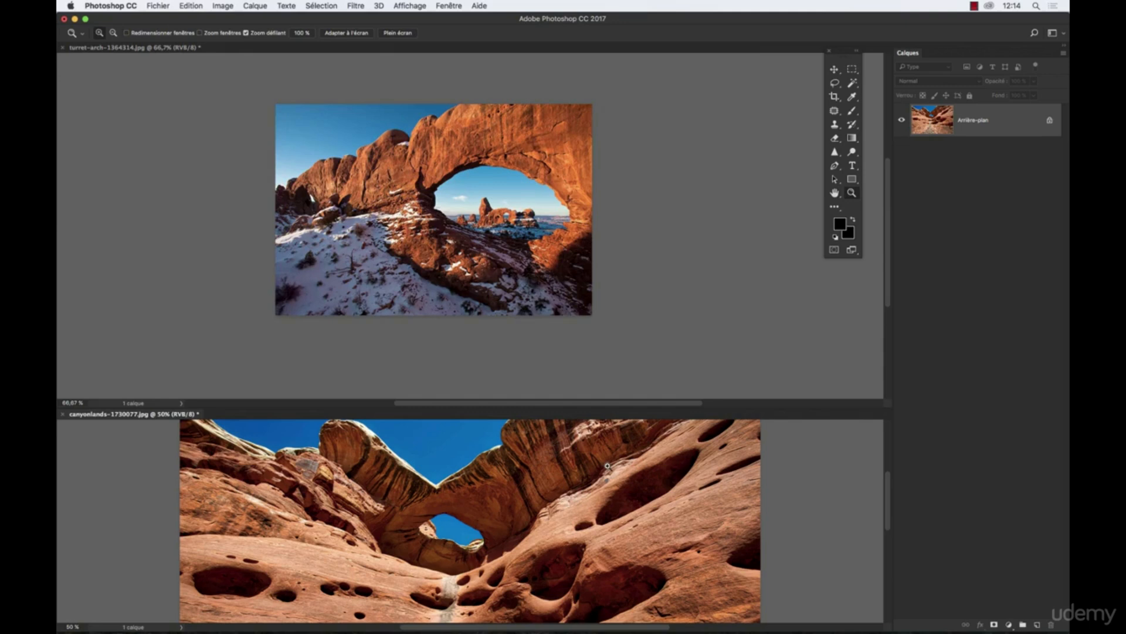
- Resample the canyonlands image to a resolution of 72 pixels/inch
scroll(607, 466, down, 3)
click(233, 5)
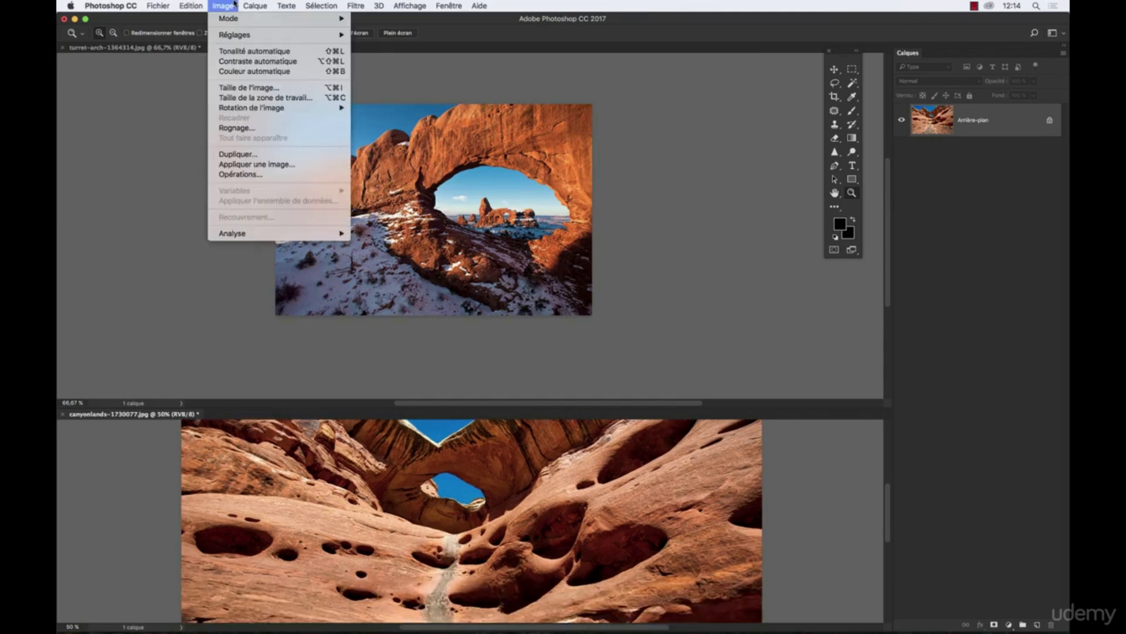
click(257, 89)
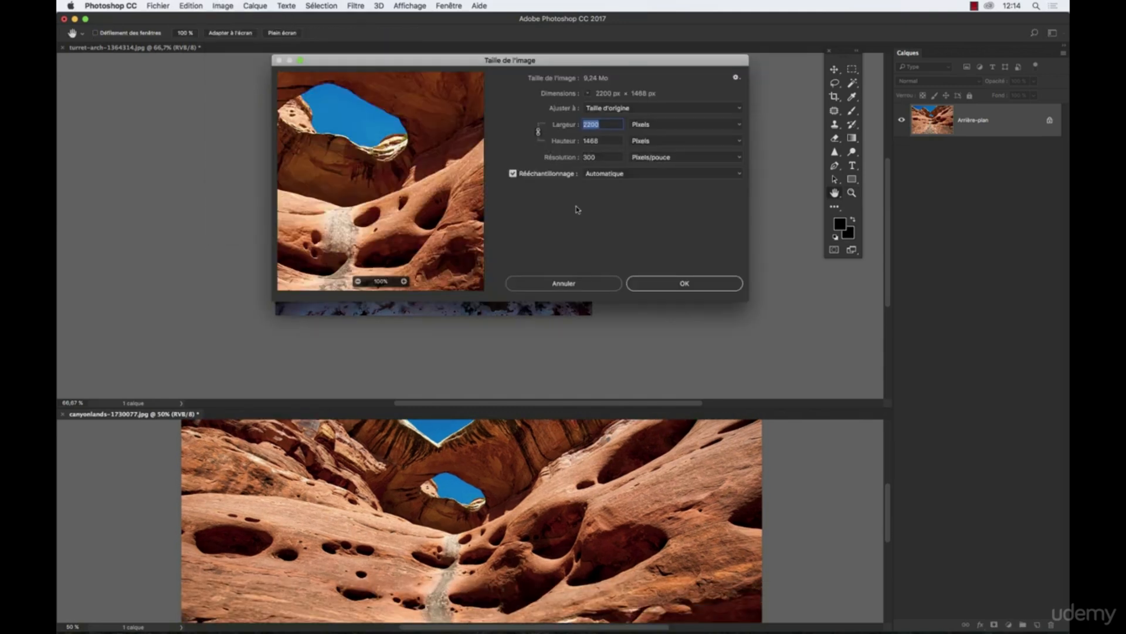
double_click(599, 156)
text(72)
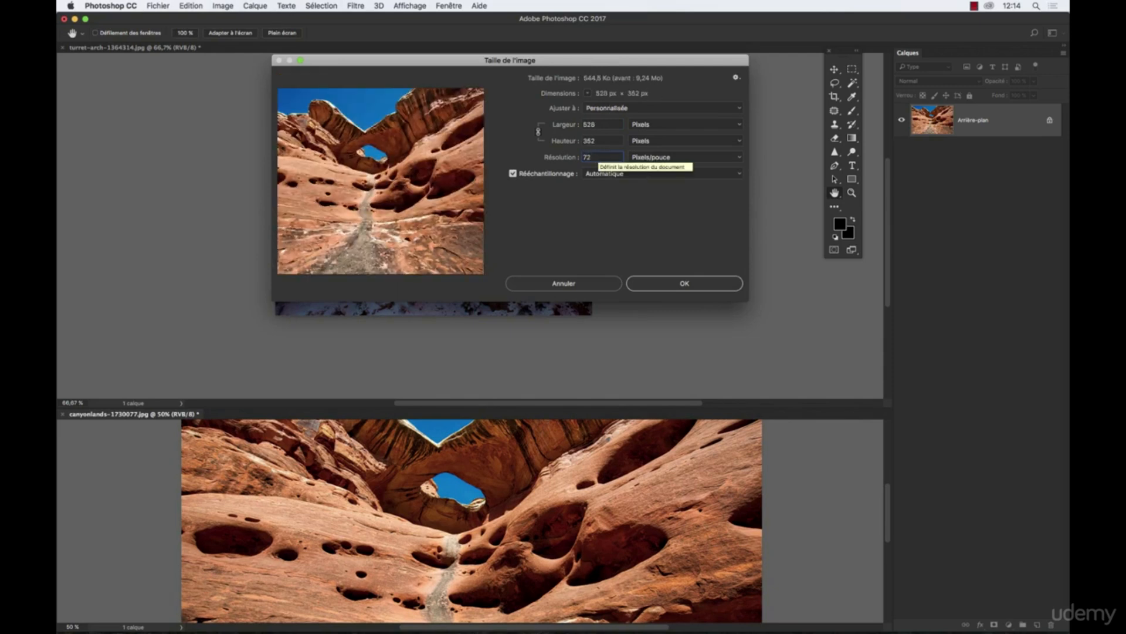
click(656, 285)
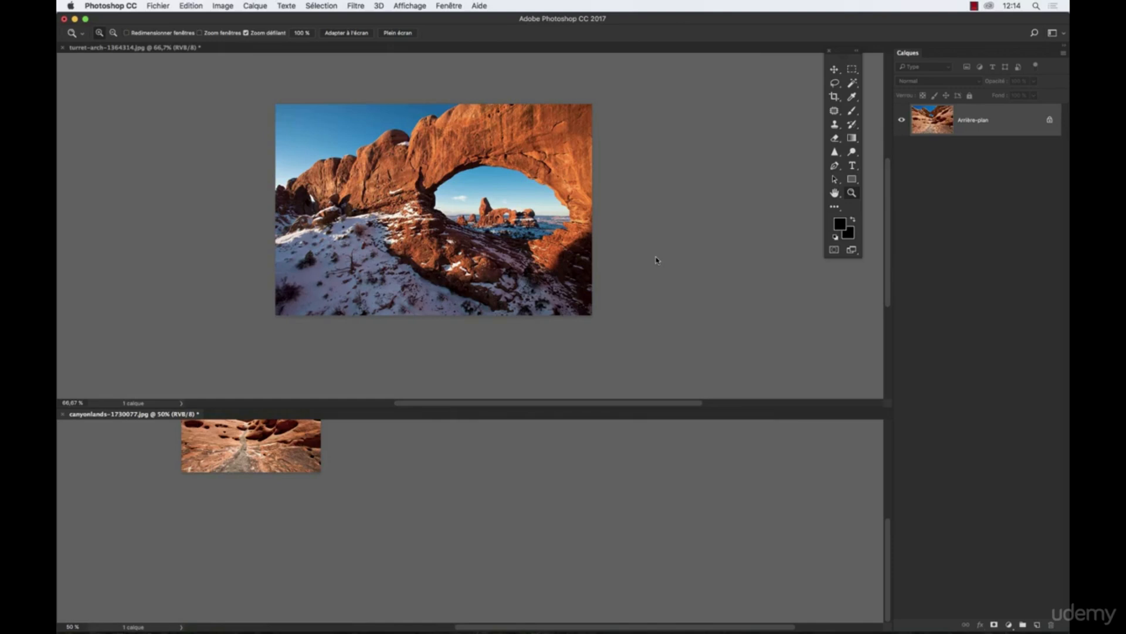
- Compare the pixel detail of the canyonlands and turret-arch images at 1600 %, and view the turret-arch snow patches at 1200 %
drag(249, 428, 518, 502)
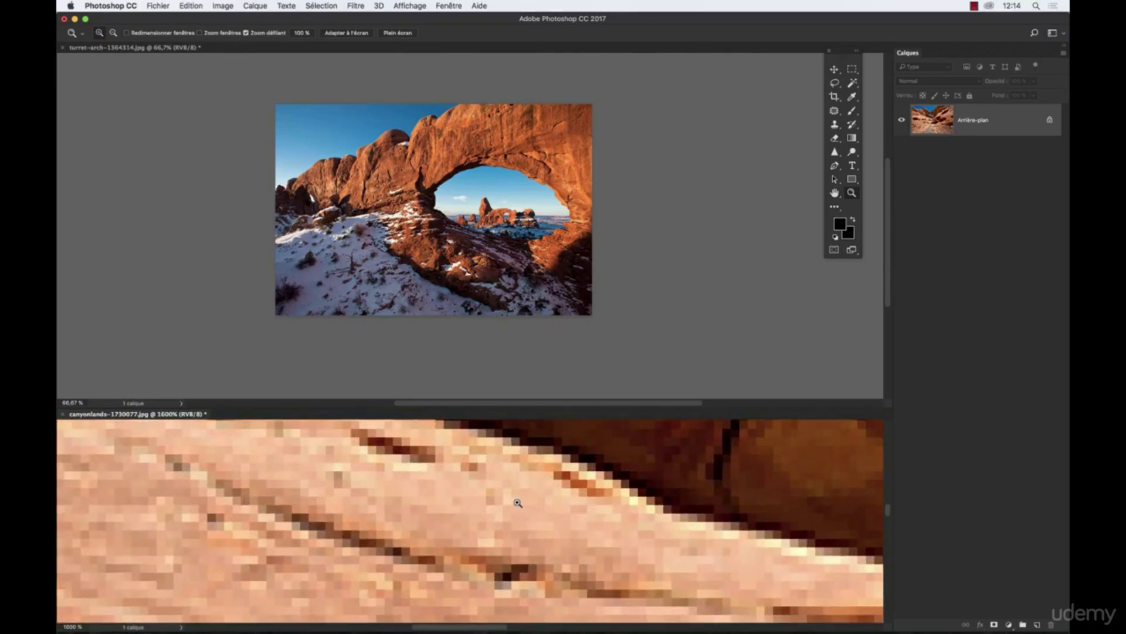
click(484, 293)
drag(483, 293, 484, 293)
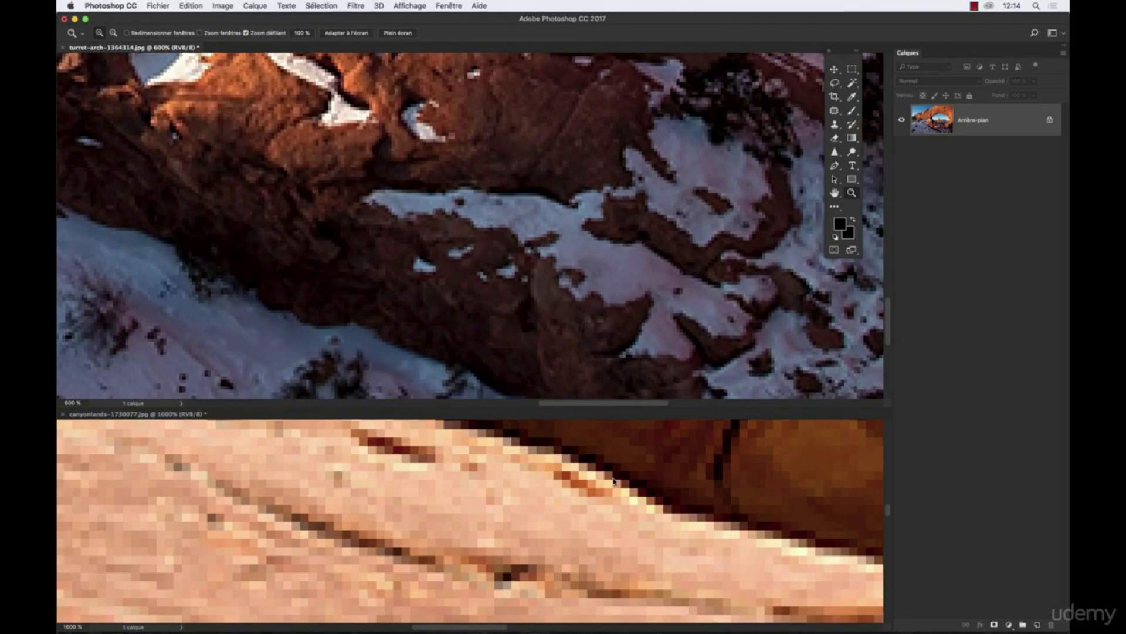
drag(517, 328, 550, 343)
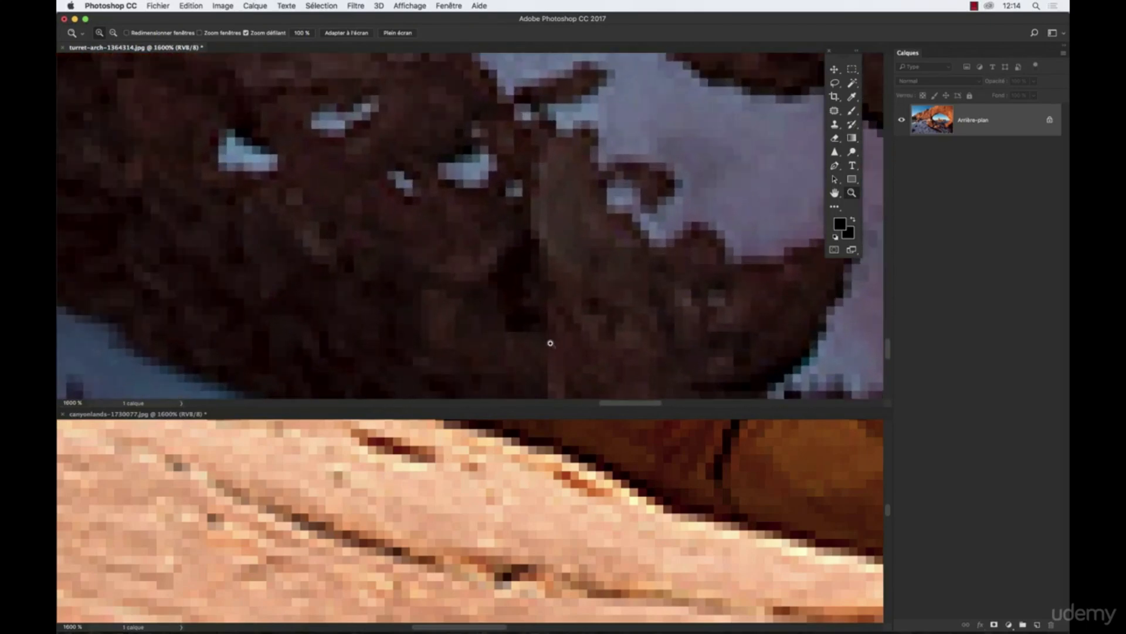
alt+click(550, 343)
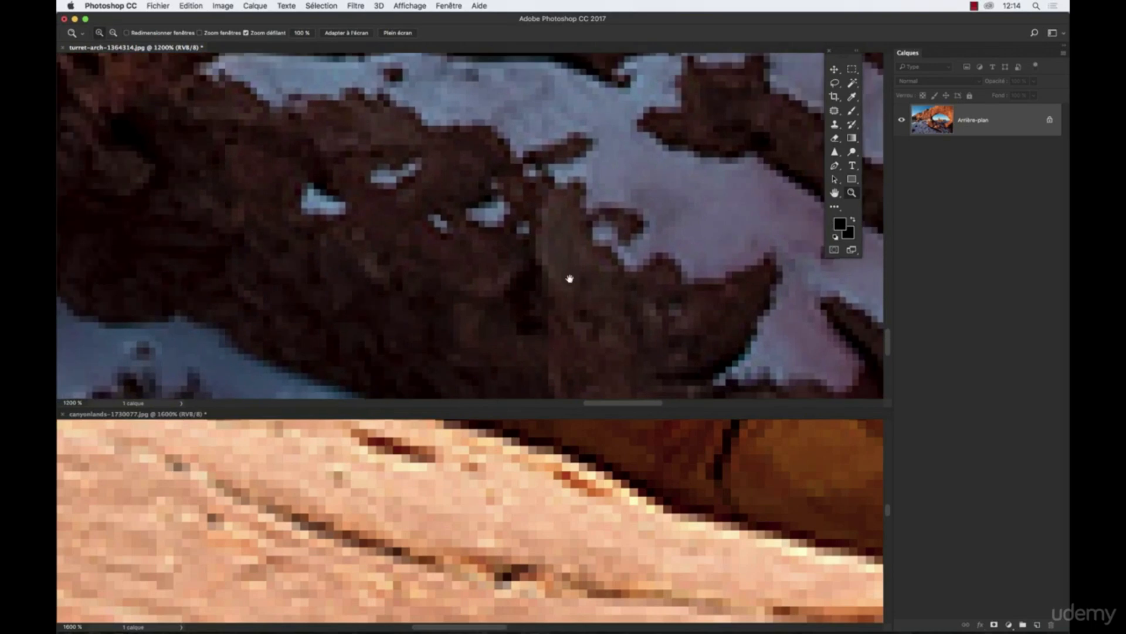
drag(568, 276, 578, 382)
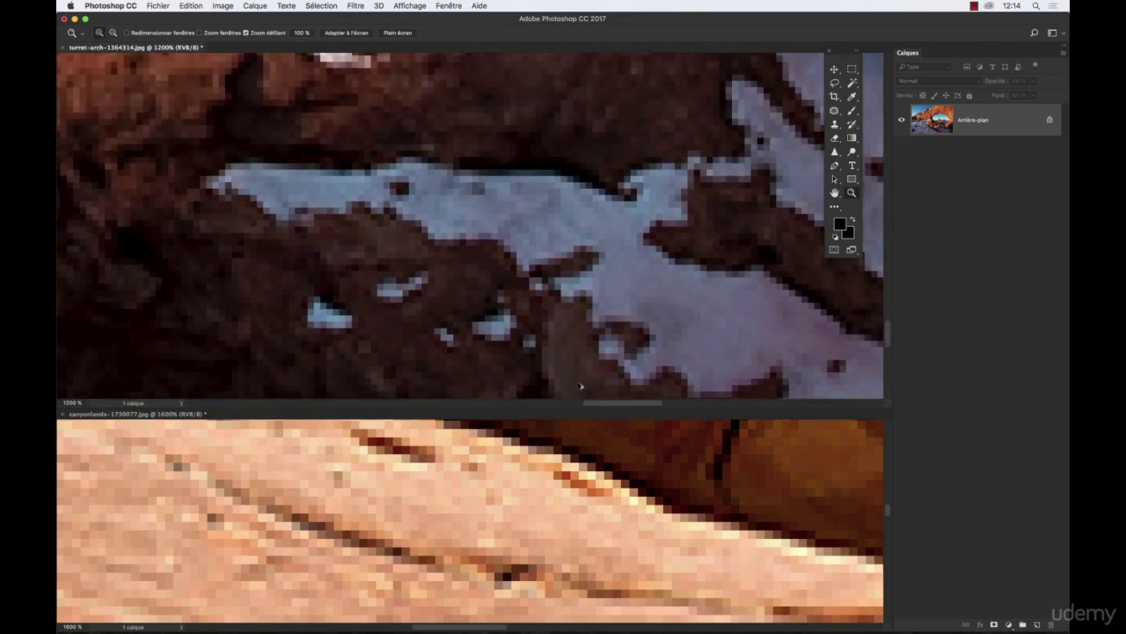
- Undo the last resize of the turret-arch image and zoom both documents out together, to 66.7 % and 133 %
key(super+z)
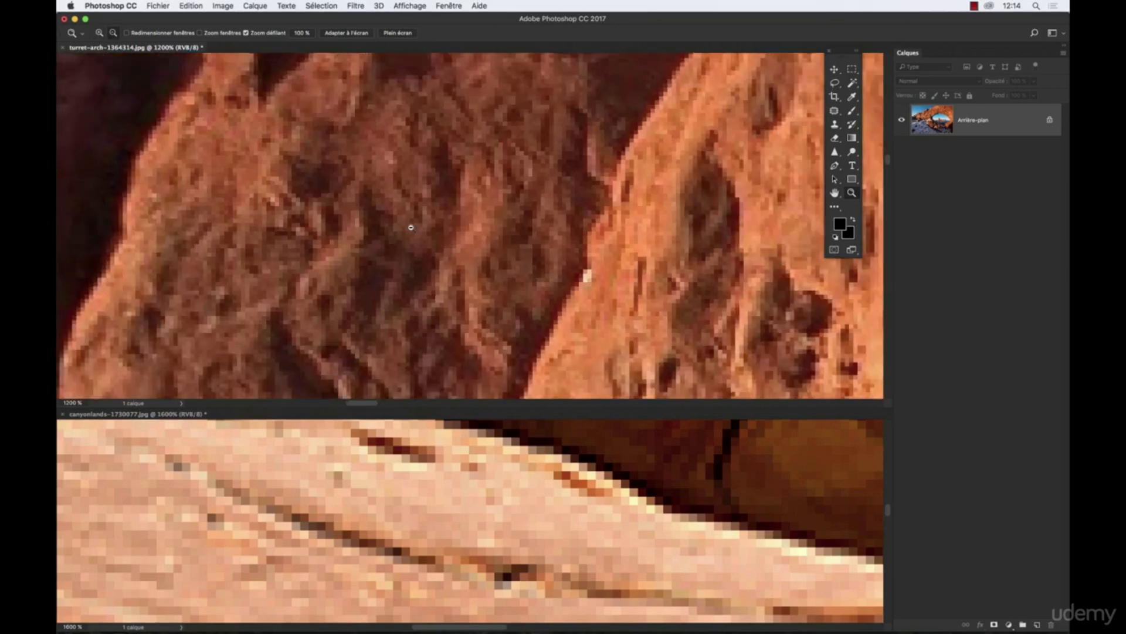
alt+click(410, 227)
alt+shift+click(410, 227)
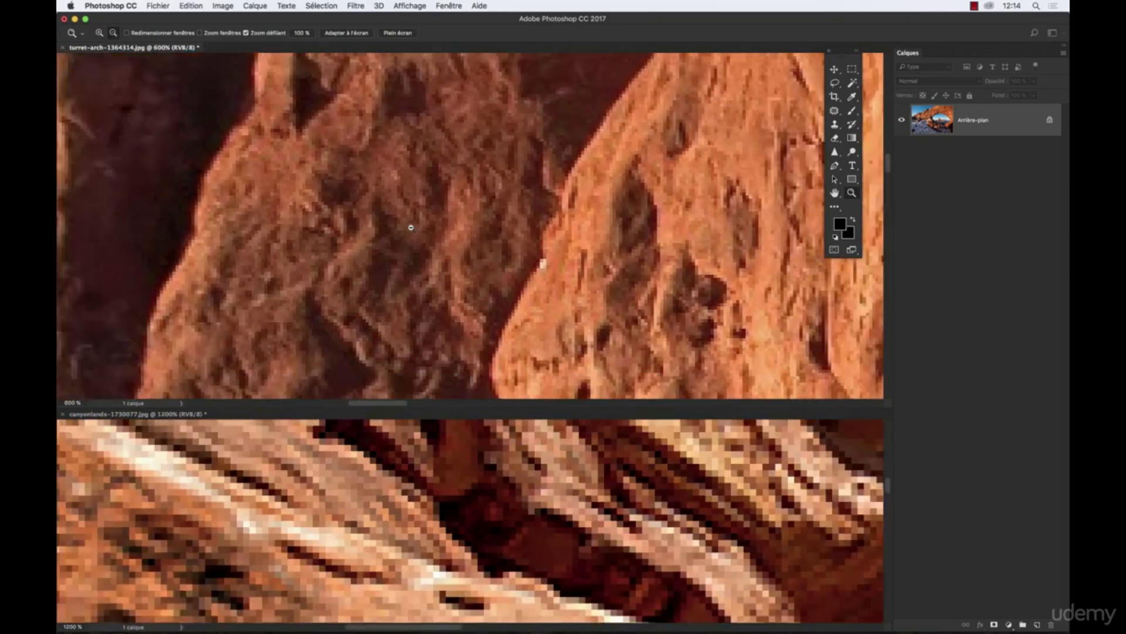
scroll(411, 227, down, 3)
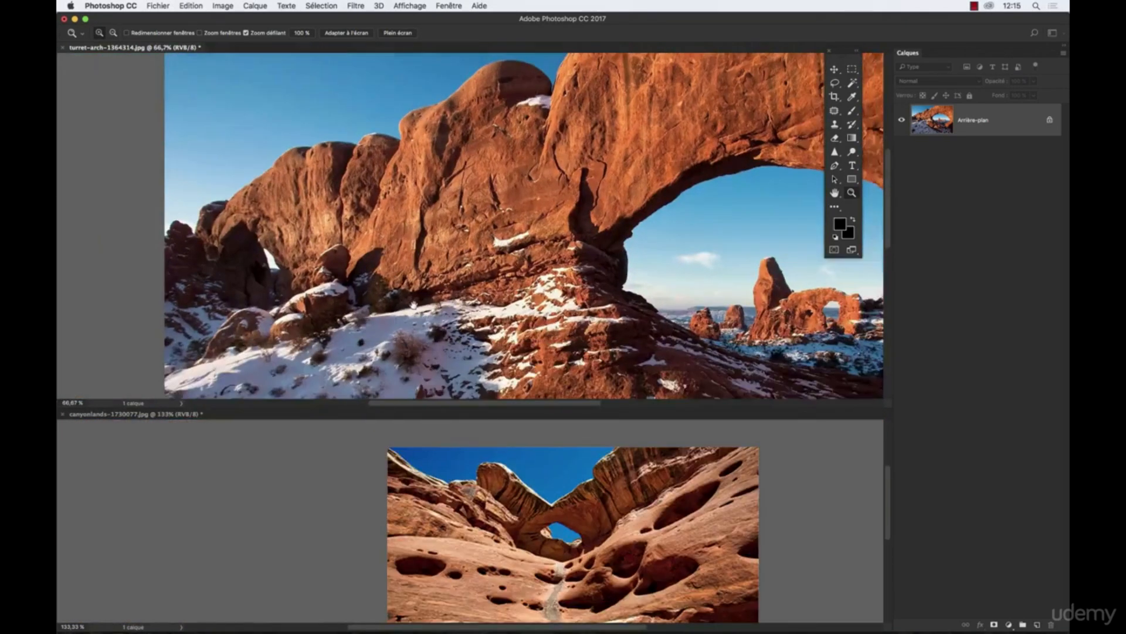
- Try a resolution of 72 pixels/inch for the turret-arch image in the Image Size dialog, and set it back to 300
click(223, 6)
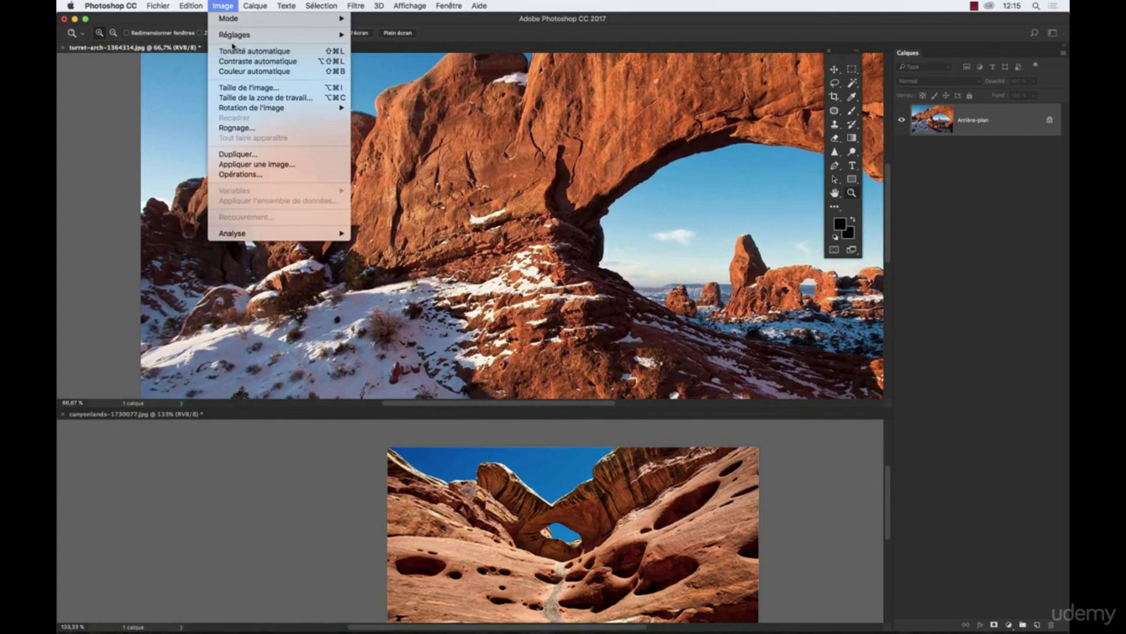
click(238, 90)
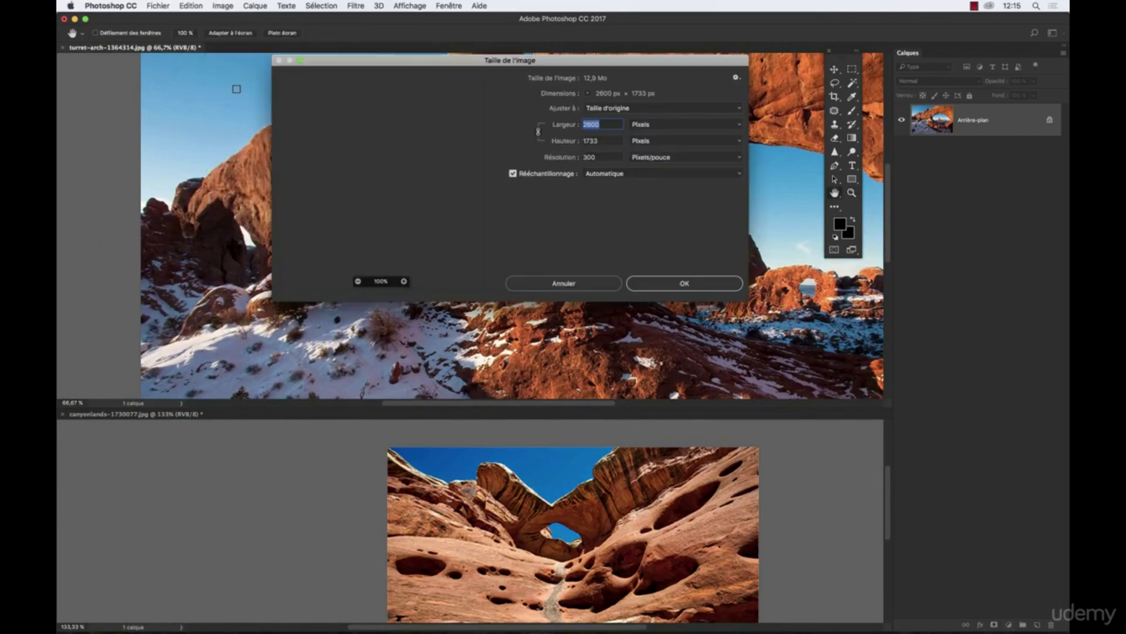
double_click(590, 157)
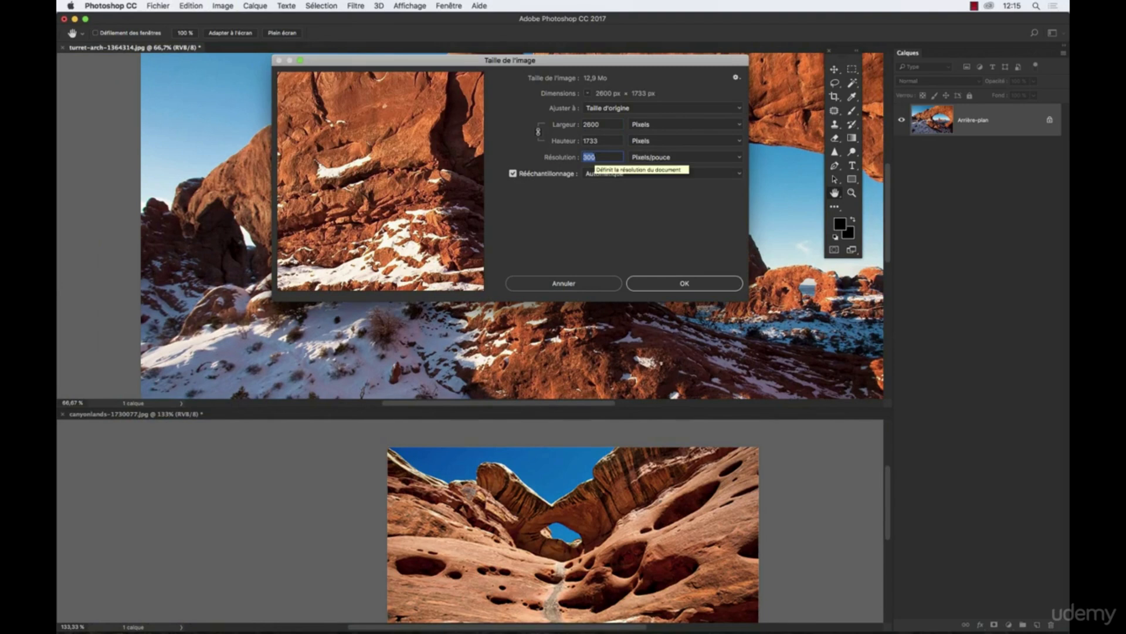
drag(622, 61, 607, 72)
text(72)
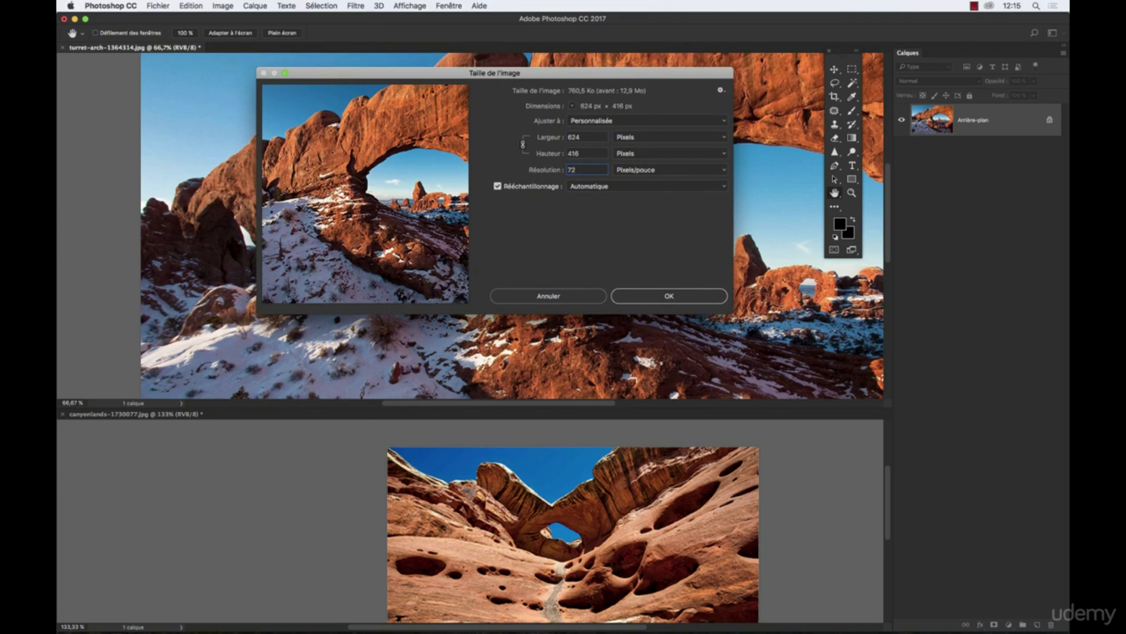
double_click(572, 170)
drag(559, 73, 487, 104)
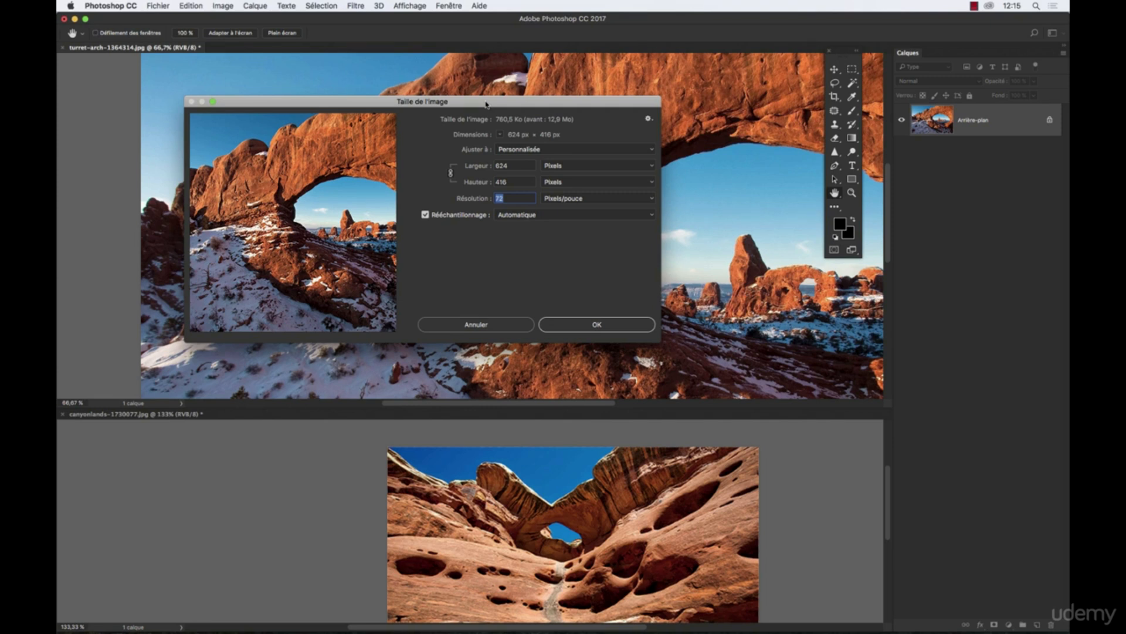
text(300)
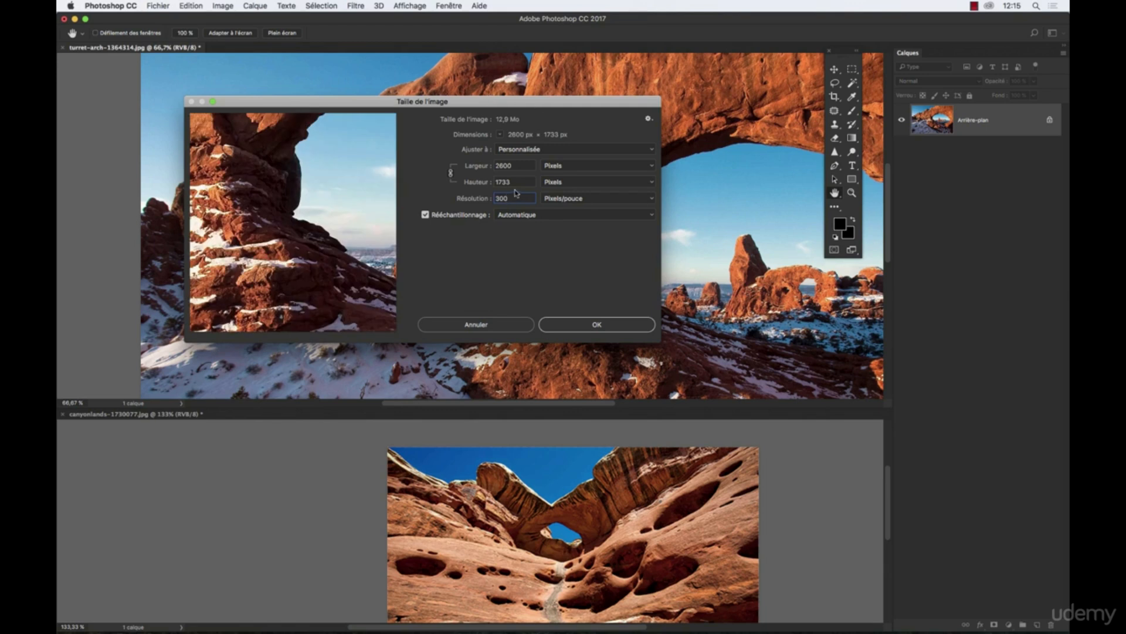
- Switch the turret-arch image's size units to centimetres and set its width to 20 cm
click(549, 166)
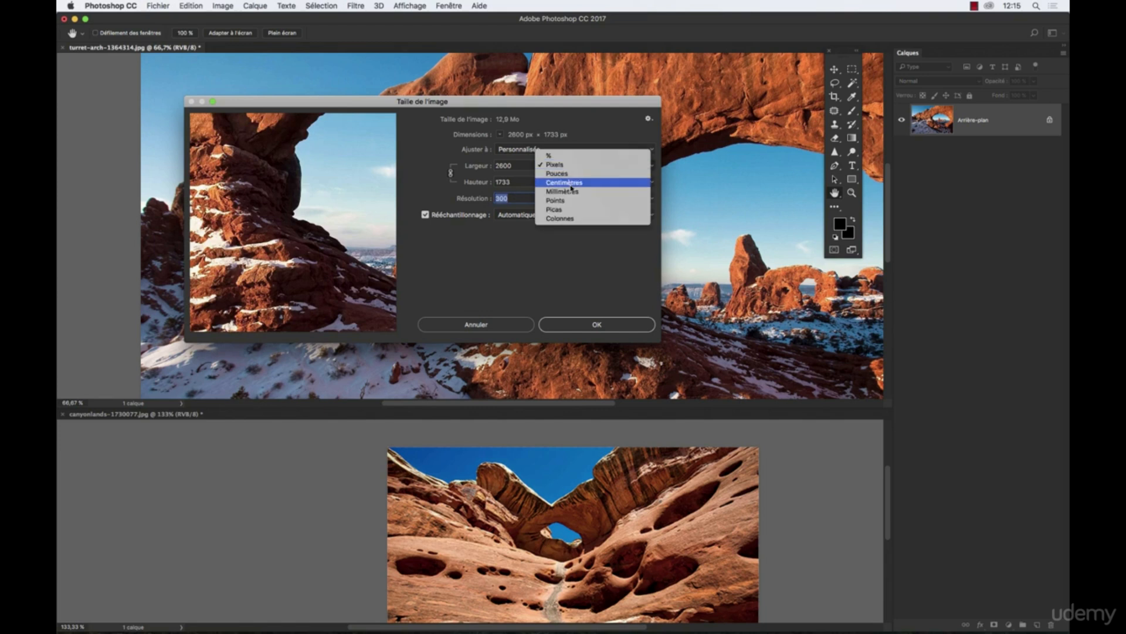
click(571, 187)
text(20)
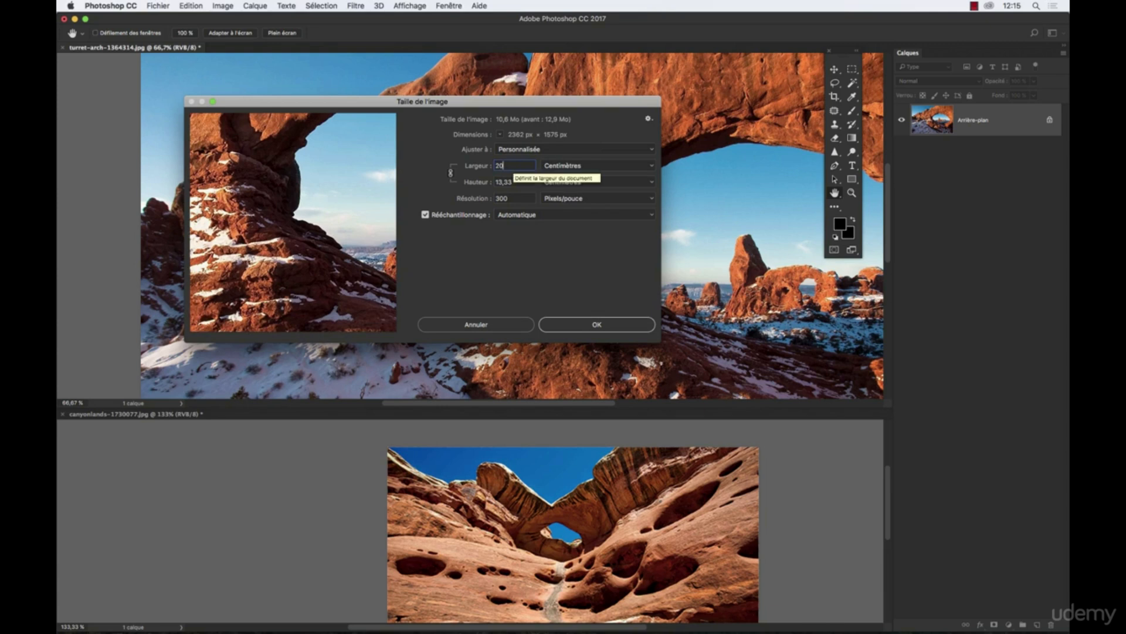
- Try 72 pixels/inch with the 20 cm width, restore 300 pixels/inch, and return to the width value
key(Tab)
key(Tab)
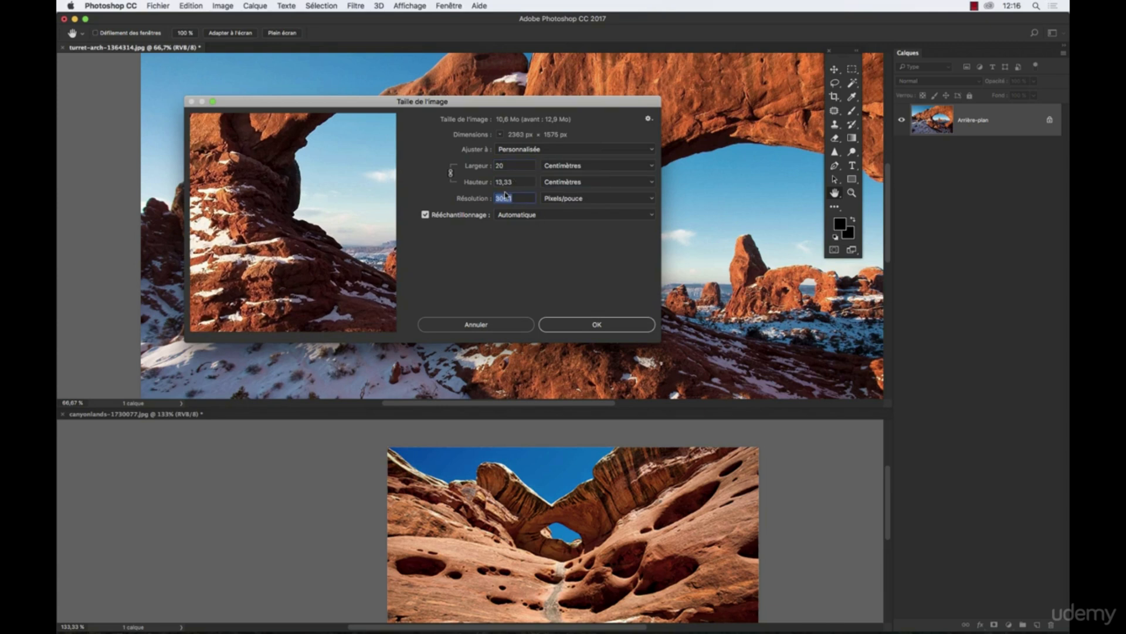
text(72)
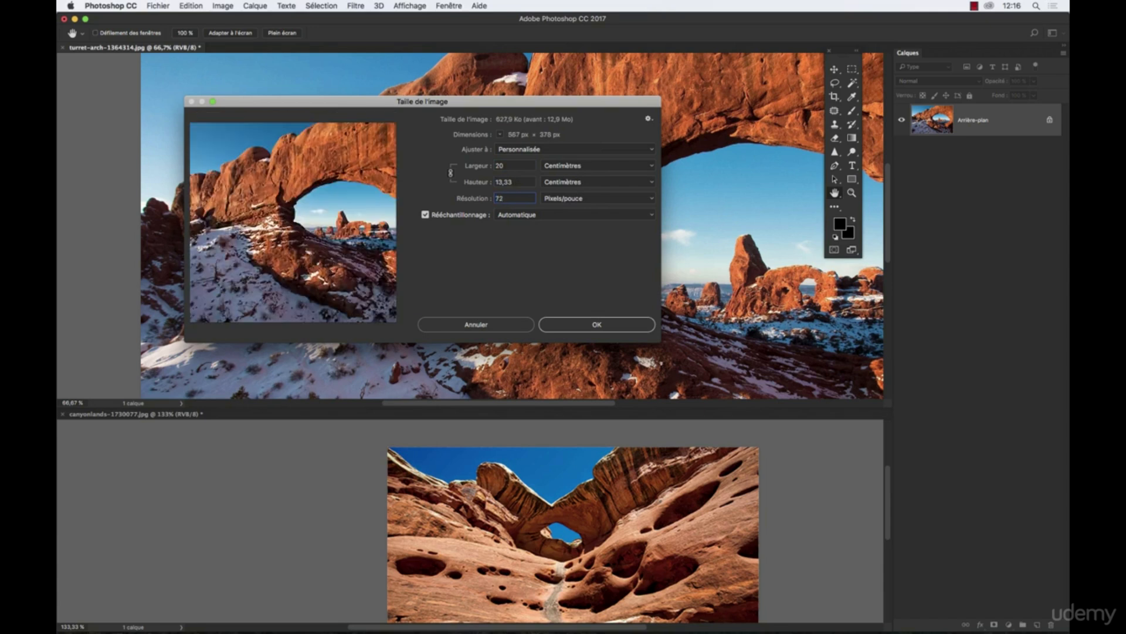
key(BackSpace)
key(BackSpace)
text(300)
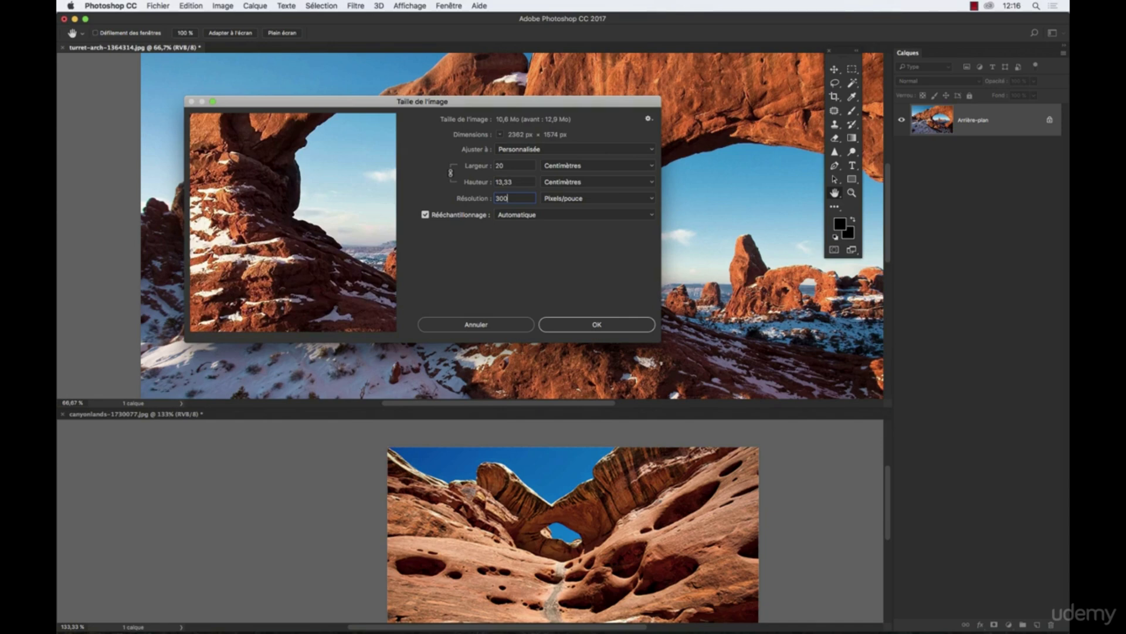
key(shift+Tab)
key(shift+Tab)
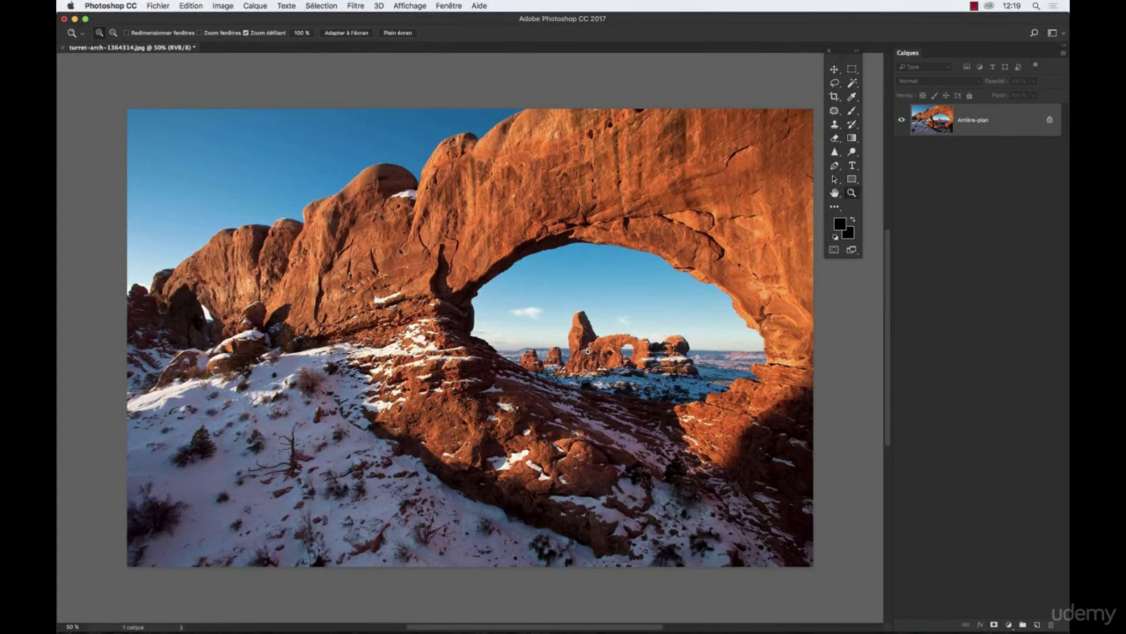
- Open the Image Size settings of the turret-arch image and try a resolution of 72 pixels/inch
click(222, 6)
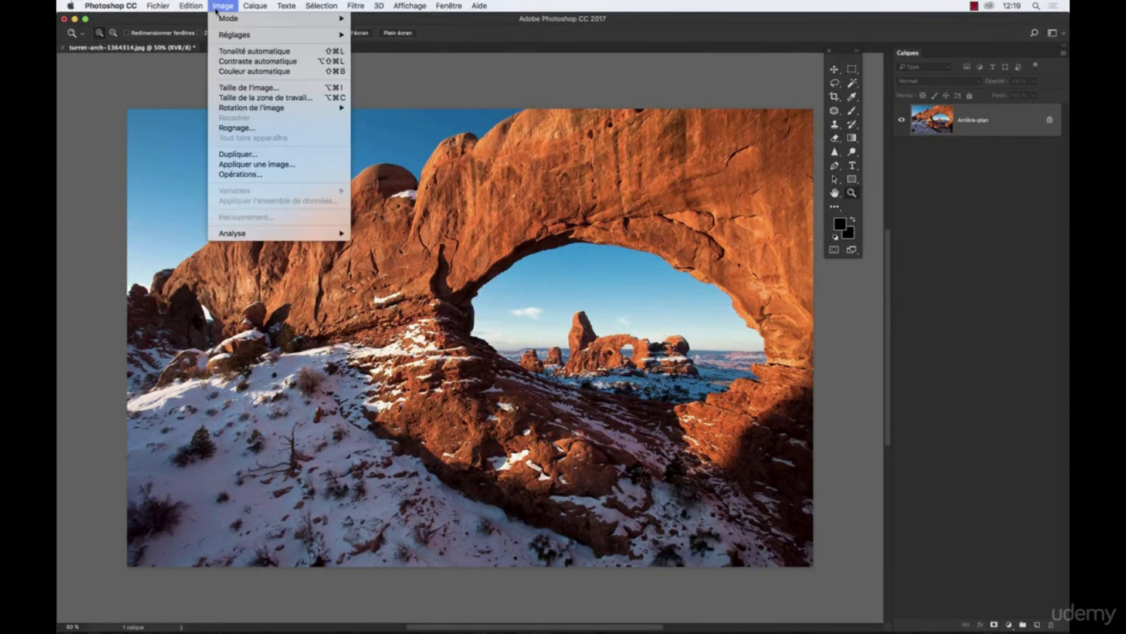
click(239, 87)
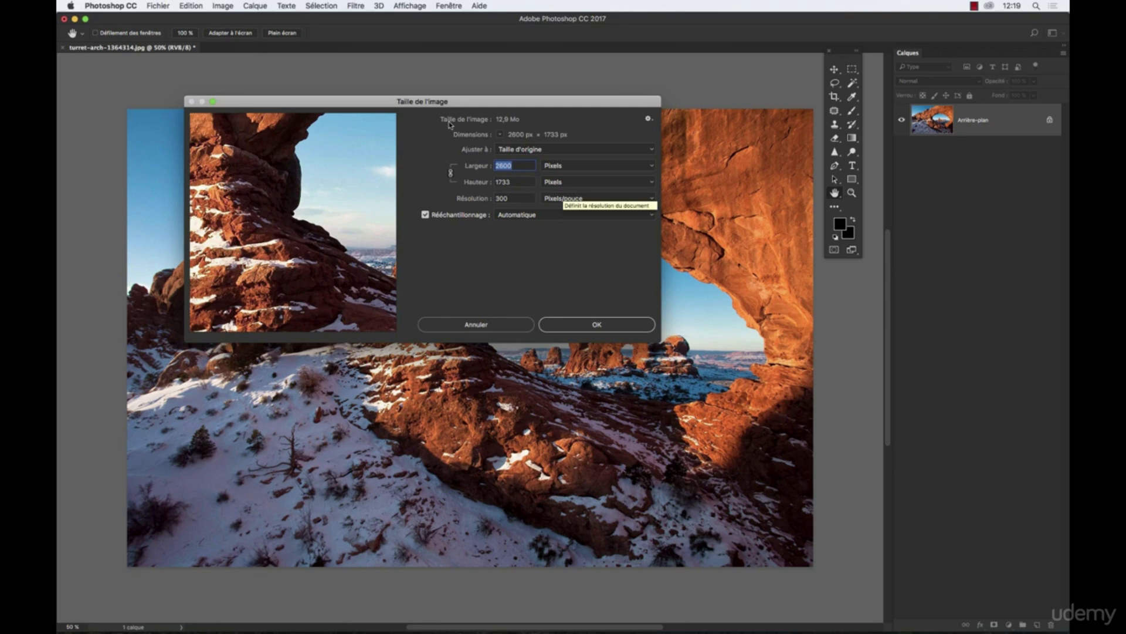
mouse_move(384, 132)
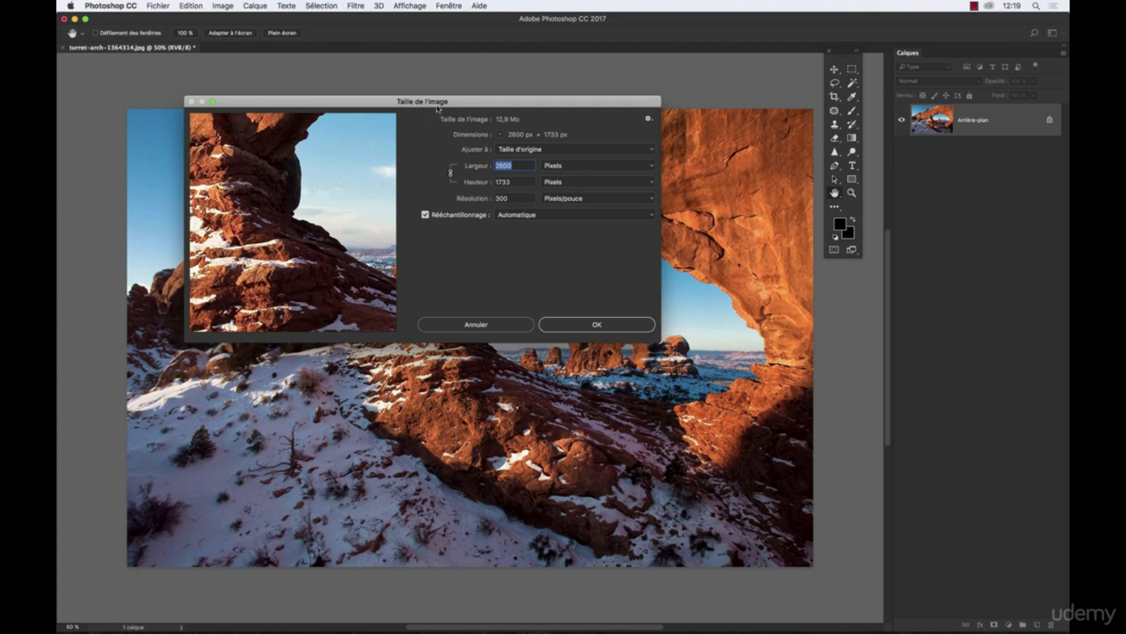
drag(438, 107, 463, 112)
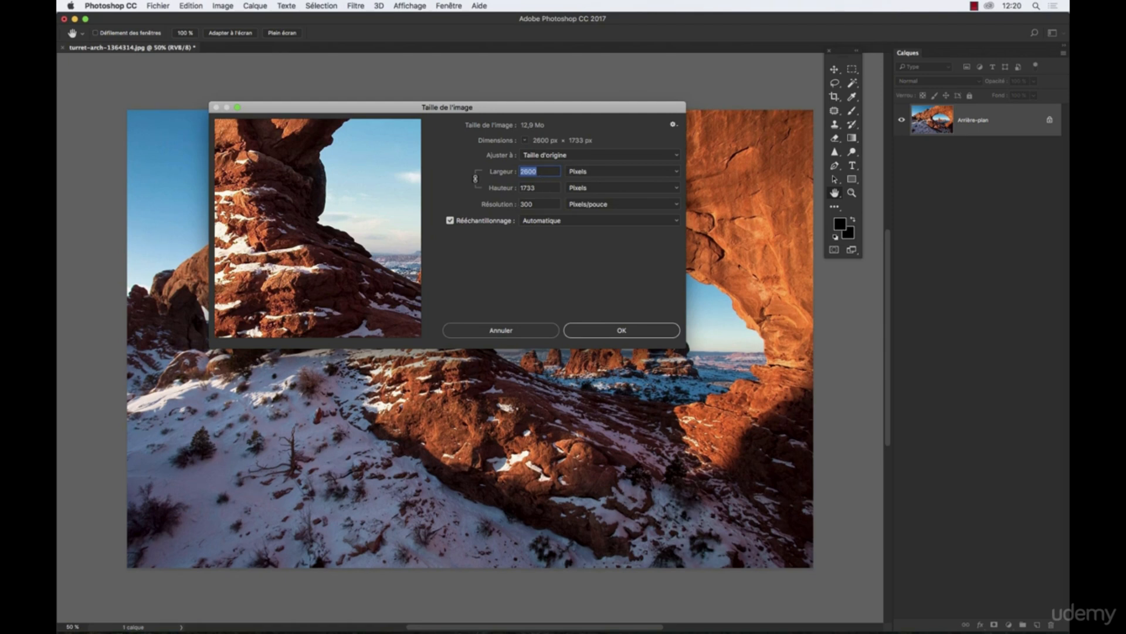
drag(534, 205, 518, 204)
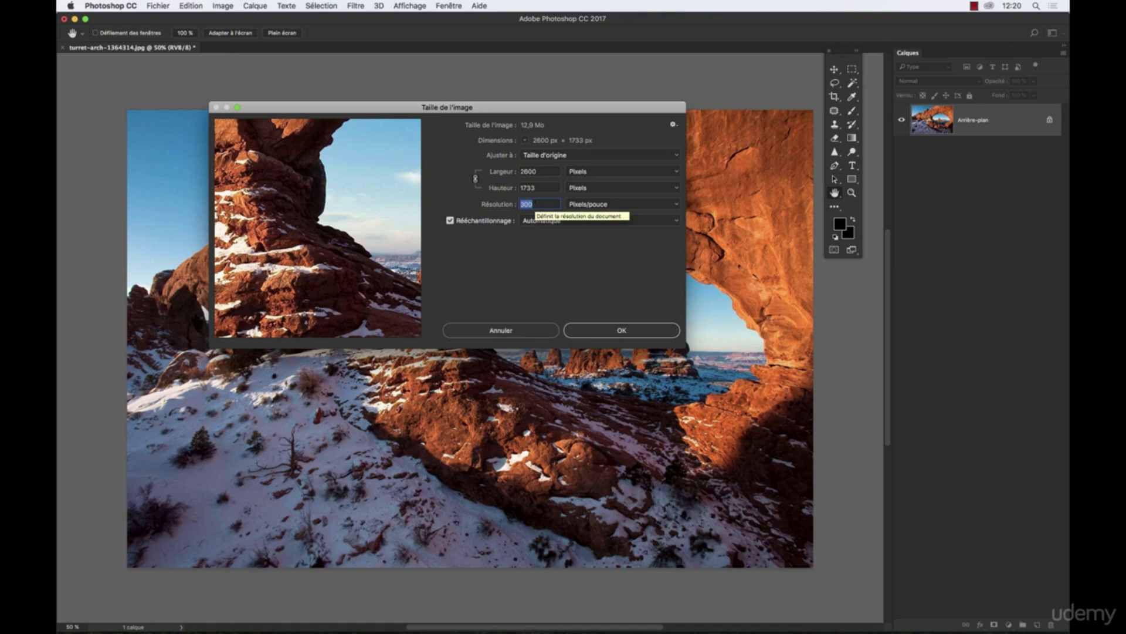
text(72)
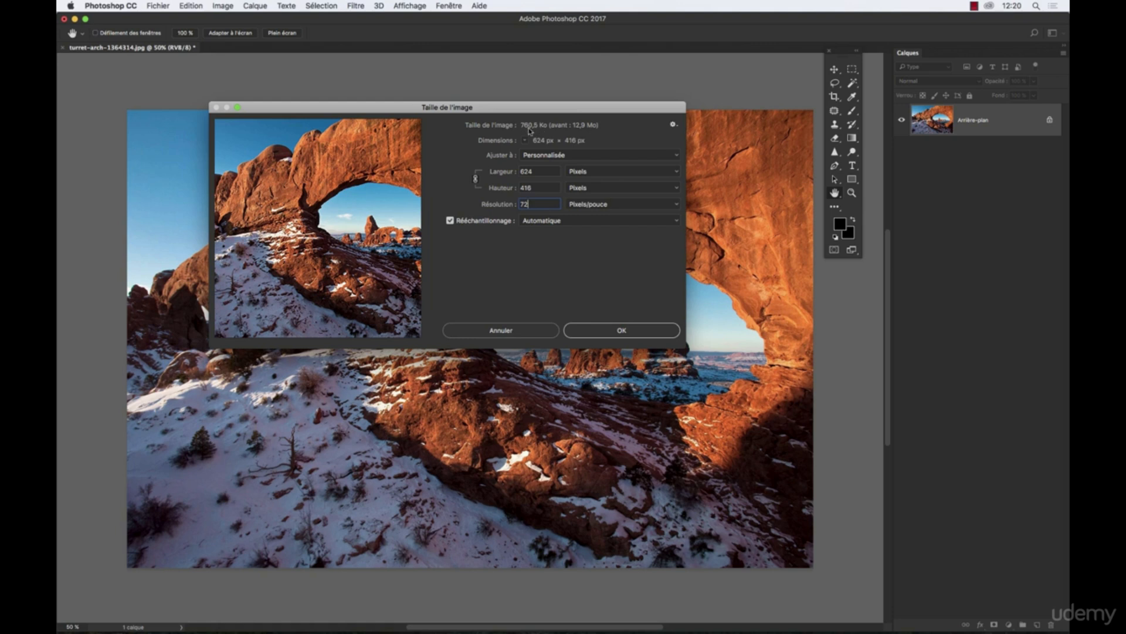
- Try a width of 900 pixels together with the 72 pixels/inch resolution, and cancel the resize
double_click(524, 204)
key(Tab)
double_click(531, 204)
double_click(532, 171)
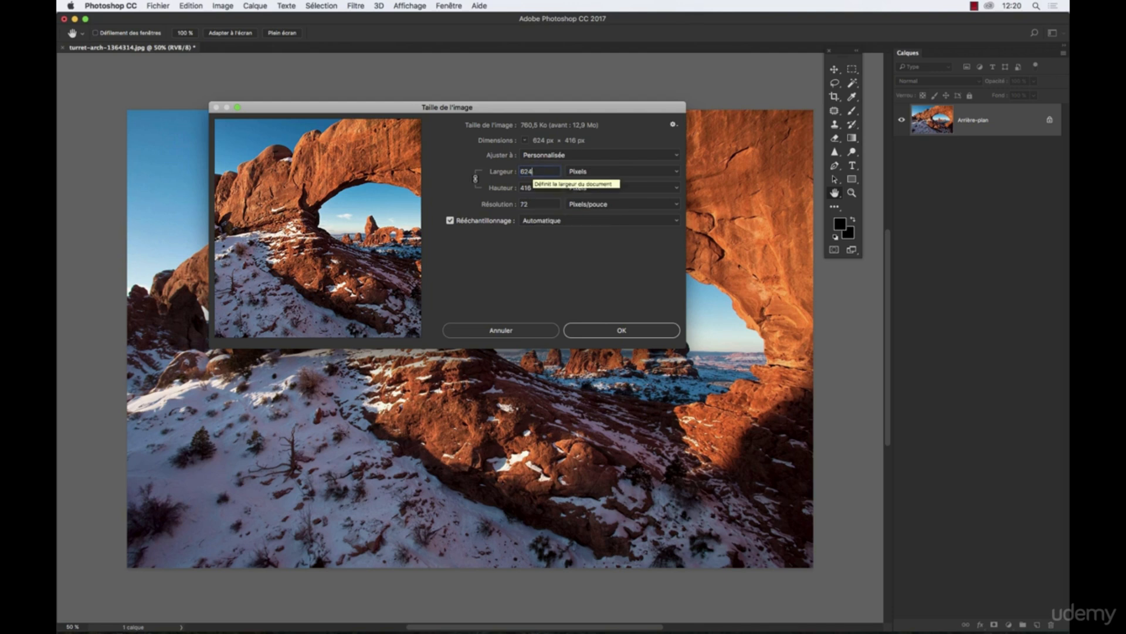
text(900)
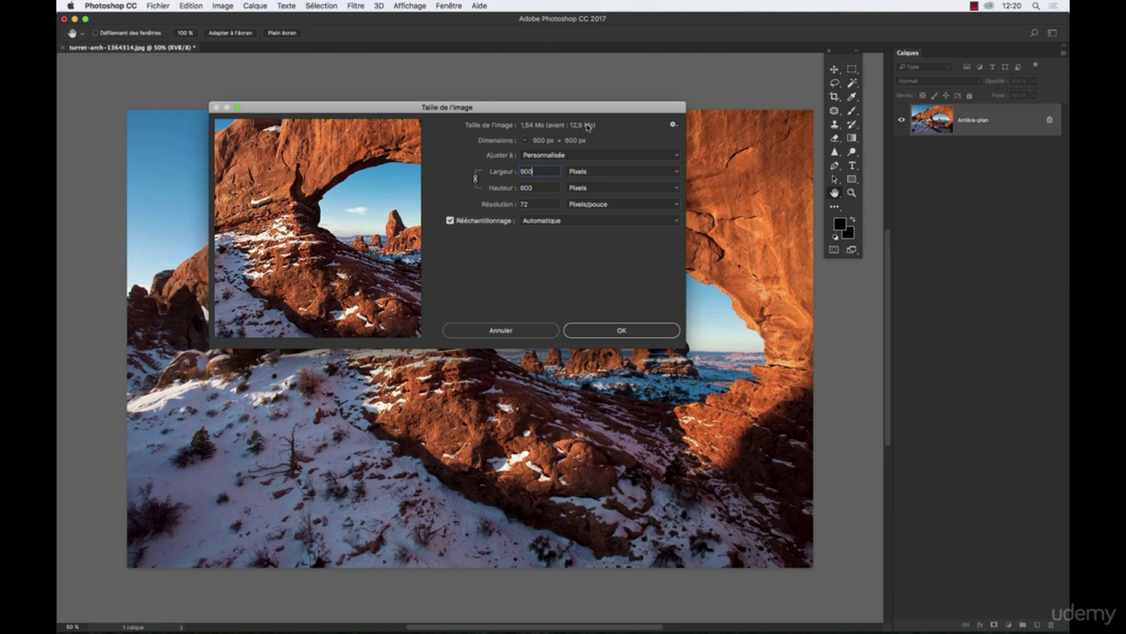
click(520, 332)
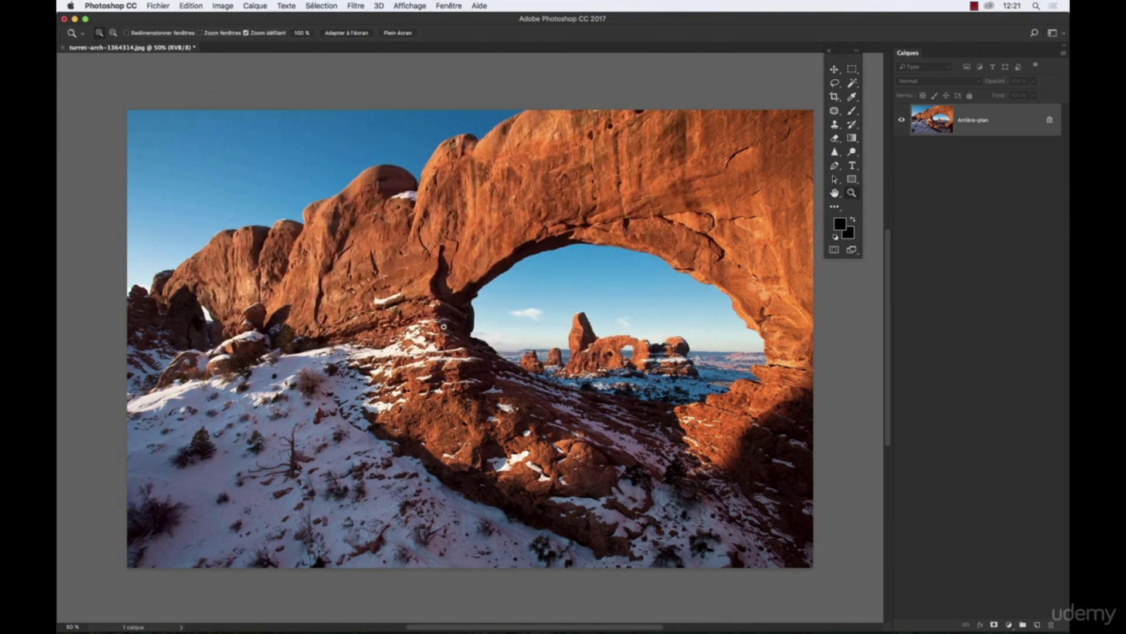
- Resize the turret-arch image to a width of 900 pixels, keeping the resolution at 300 pixels/inch
click(187, 6)
click(230, 88)
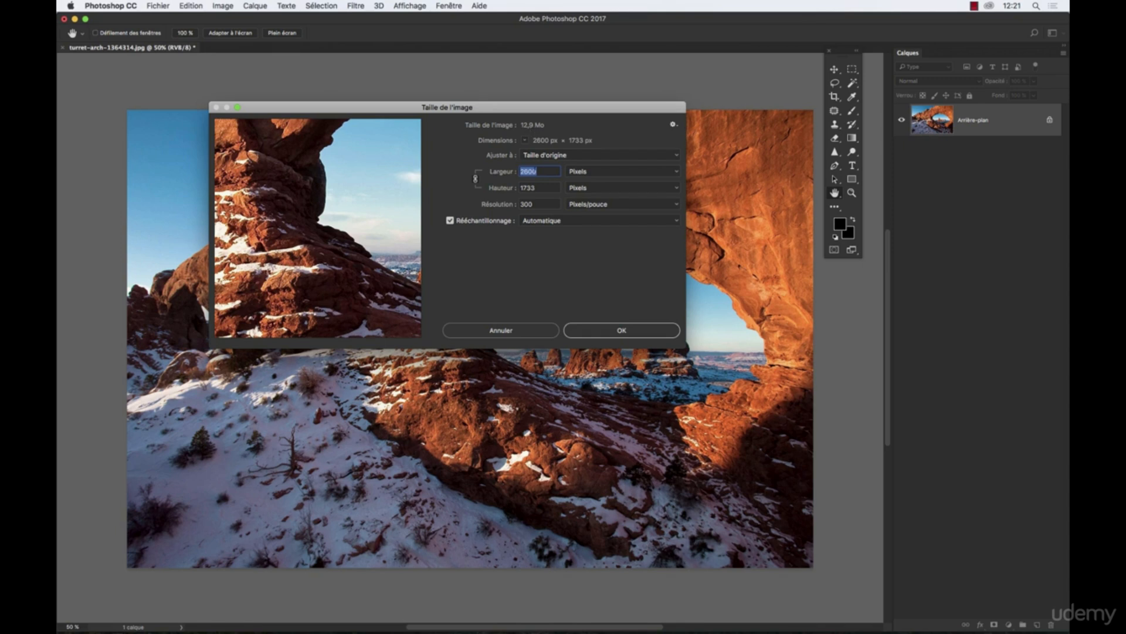
text(900)
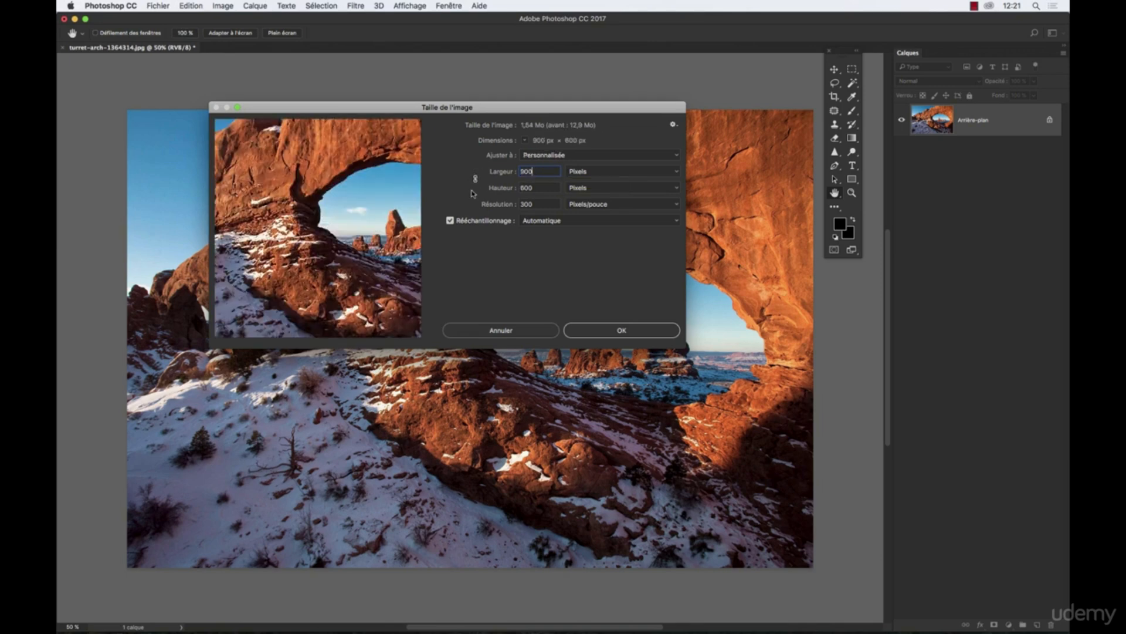
key(super+z)
text(9)
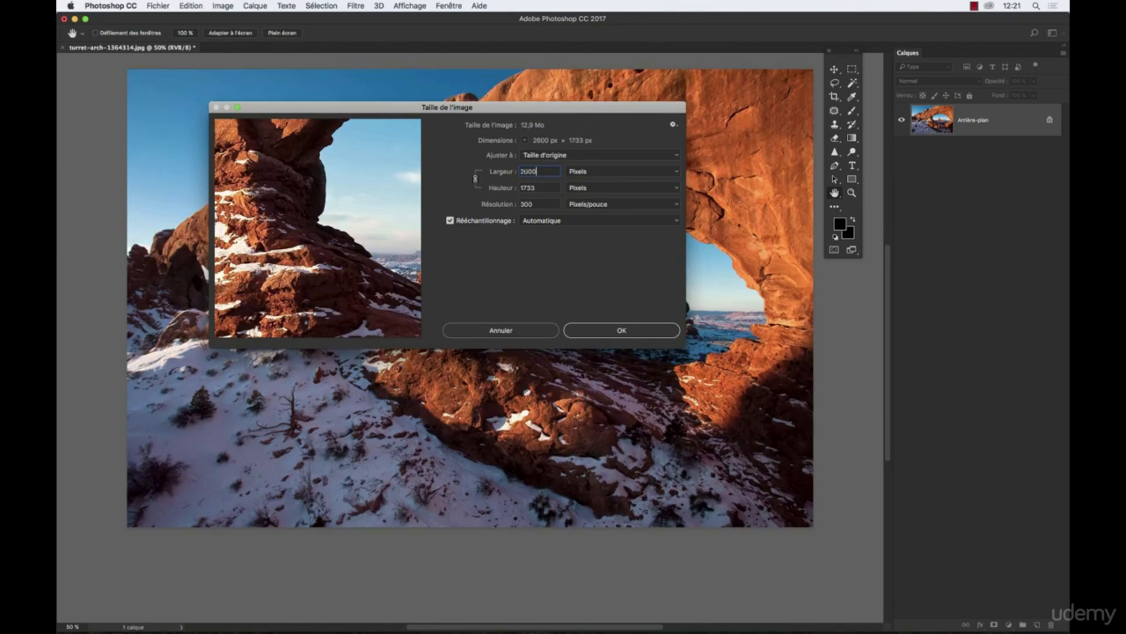
text(00)
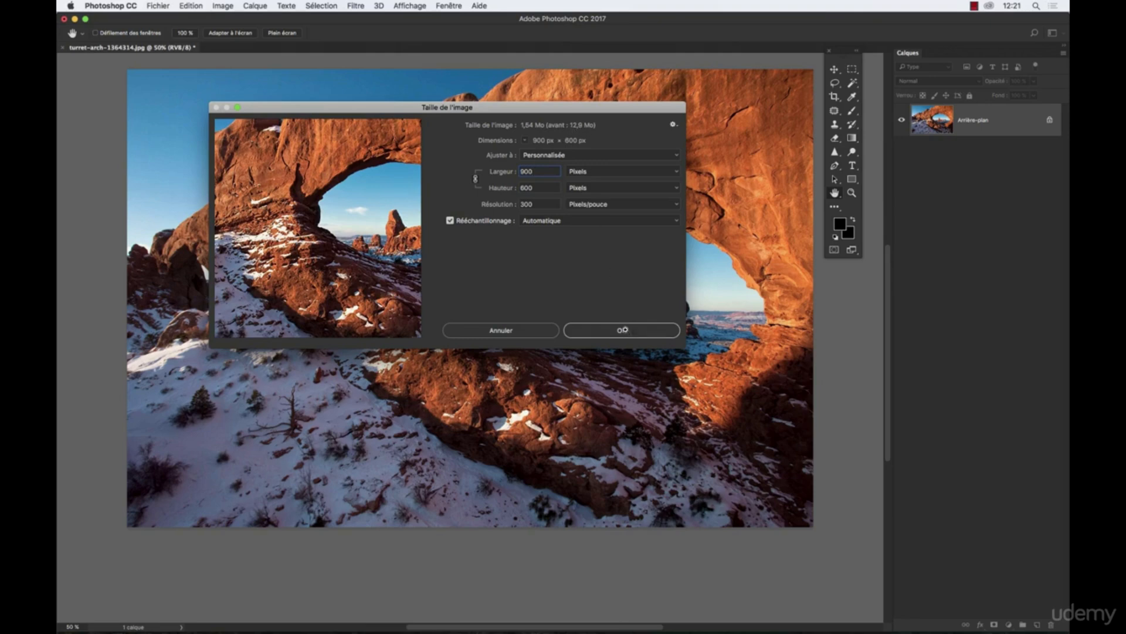
click(625, 329)
- Inspect the resized turret-arch image at 100 % zoom and reopen its Image Size settings
key(z)
drag(236, 149, 419, 301)
alt+click(419, 300)
alt+click(438, 305)
drag(531, 323, 460, 249)
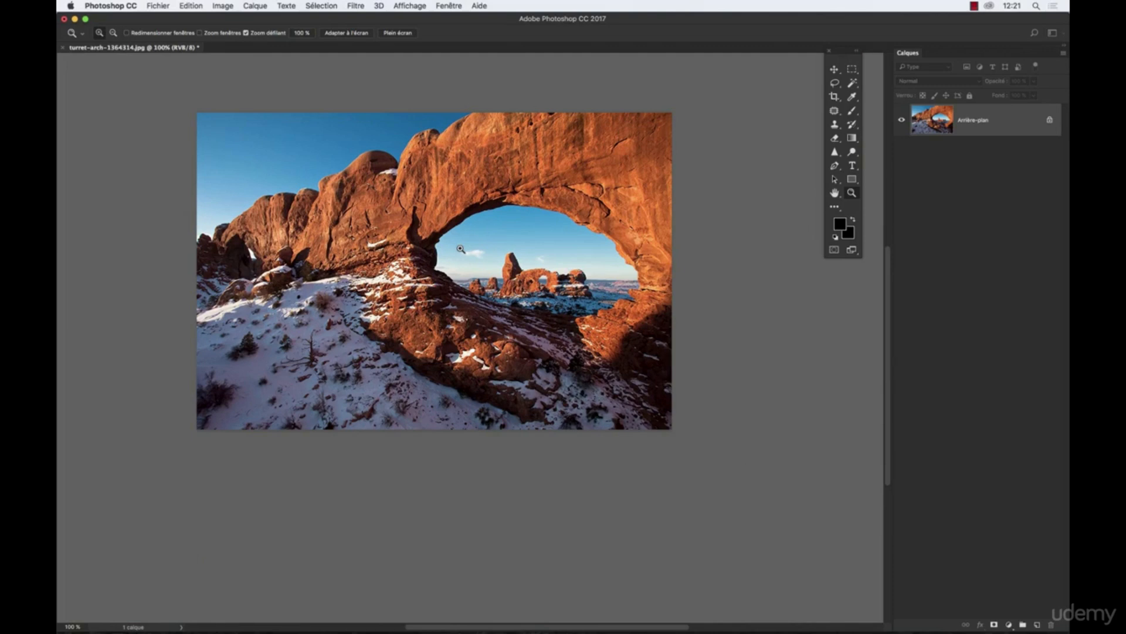
drag(418, 224, 464, 245)
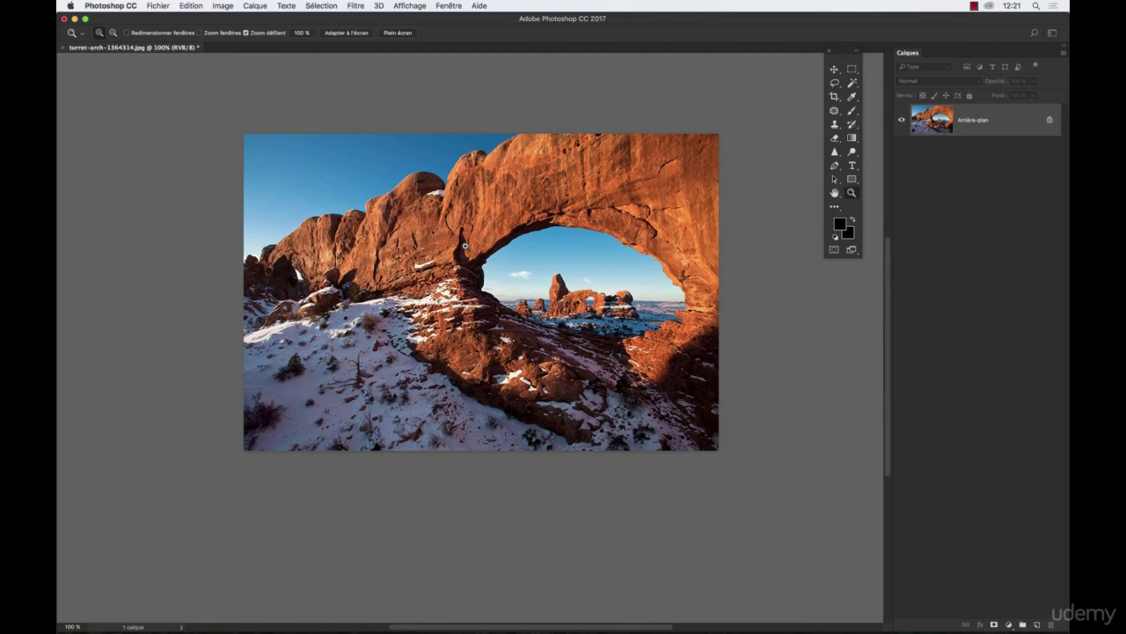
click(223, 5)
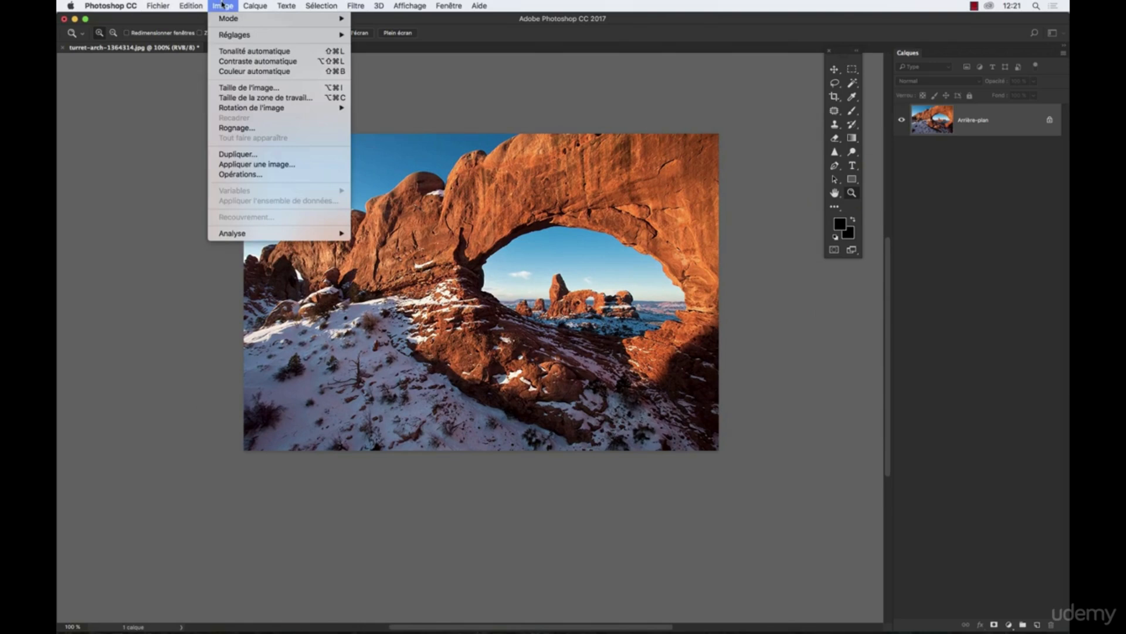
click(240, 88)
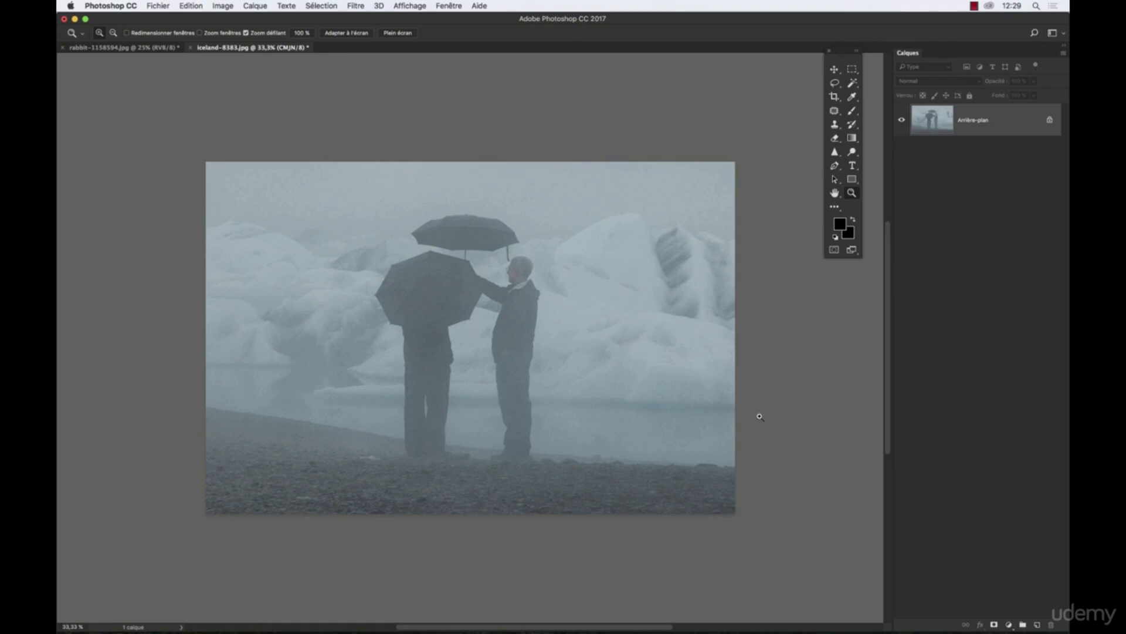
- Switch back and forth between the rabbit and iceland documents to compare the colour modes in their titles
click(107, 47)
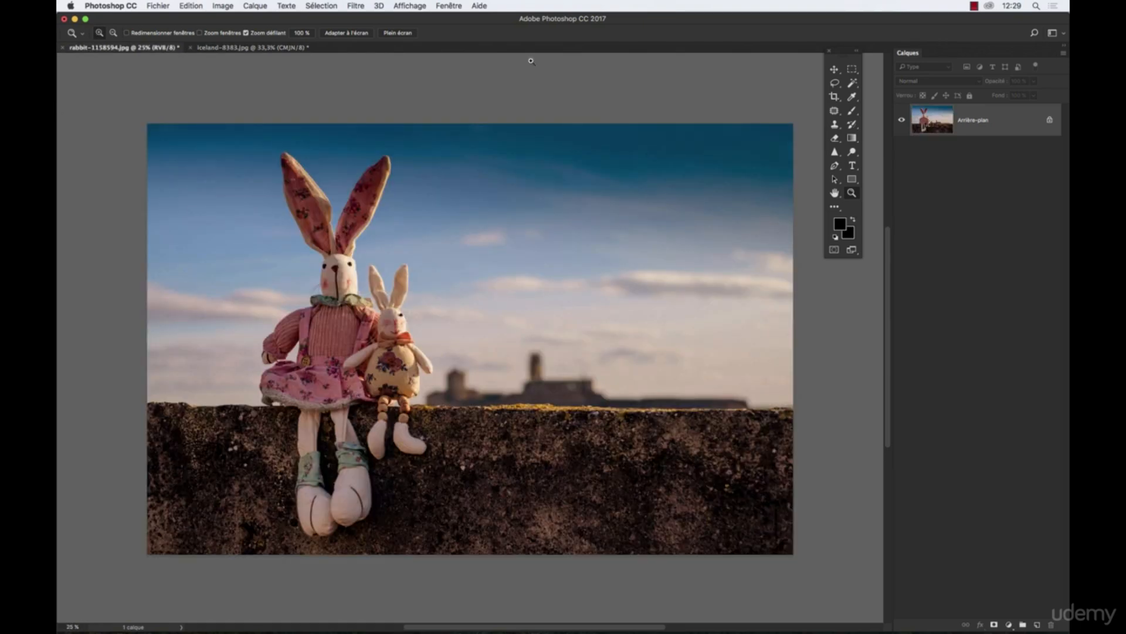
click(240, 48)
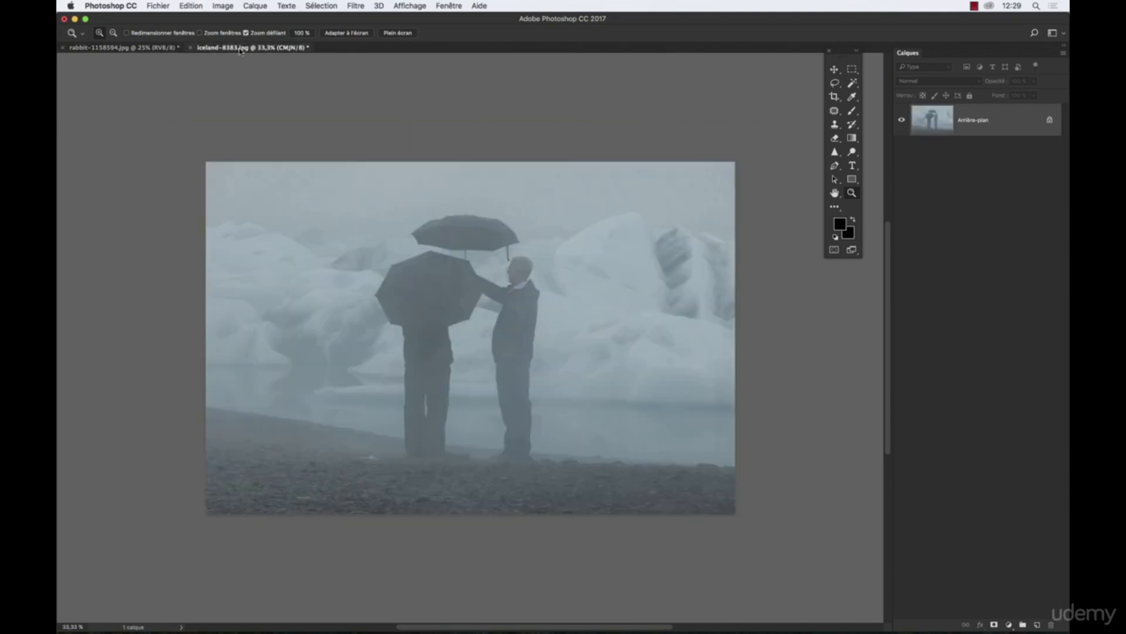
click(140, 52)
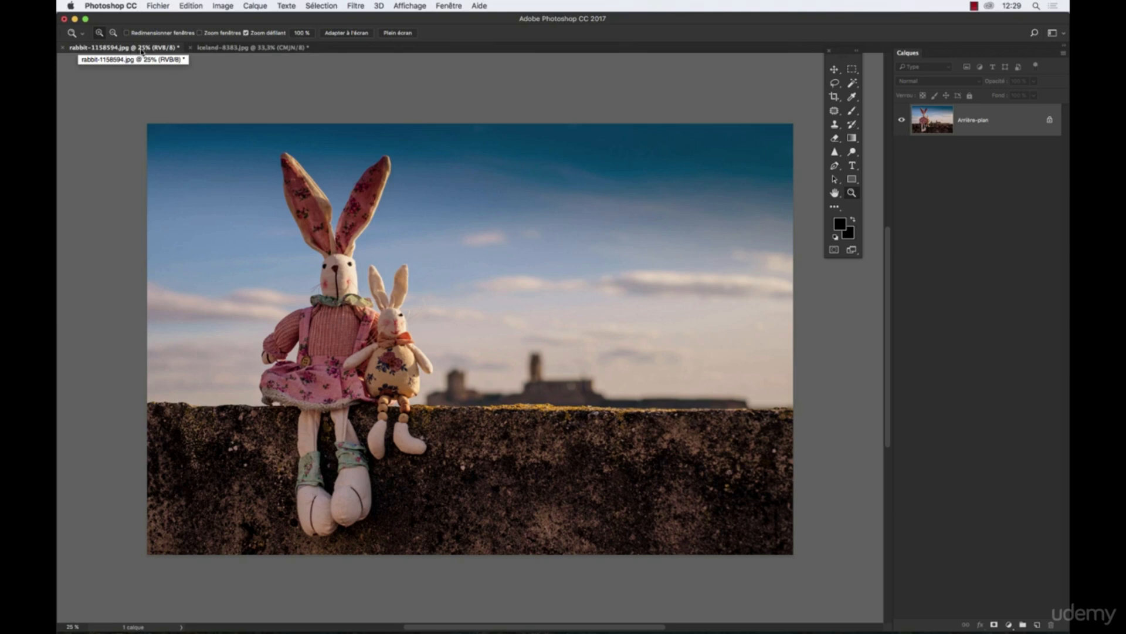
click(218, 49)
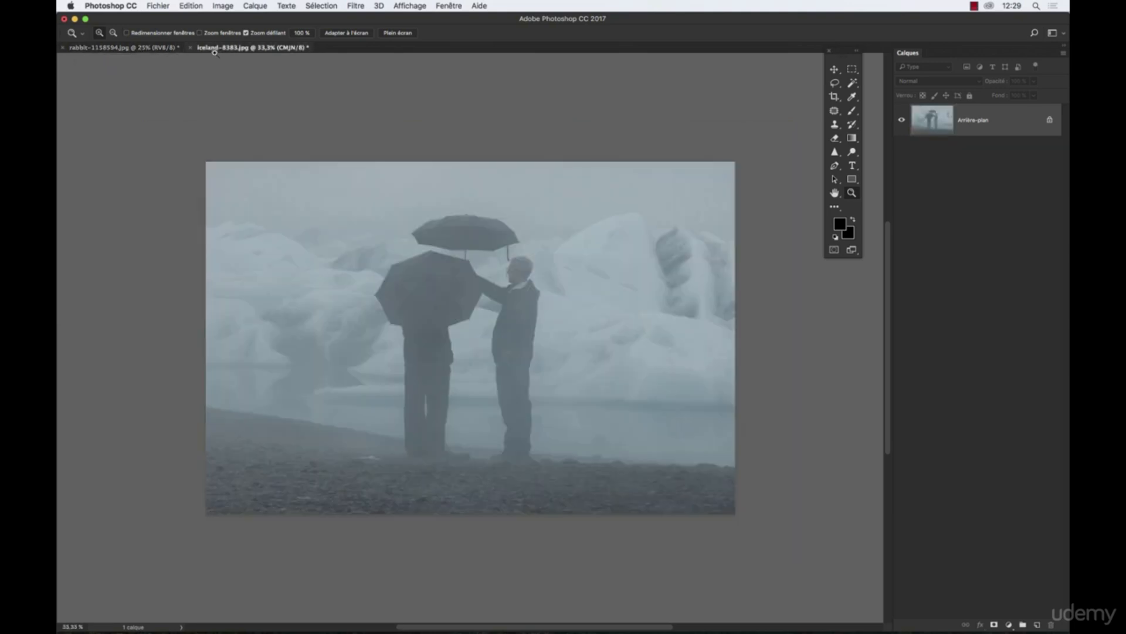
click(151, 48)
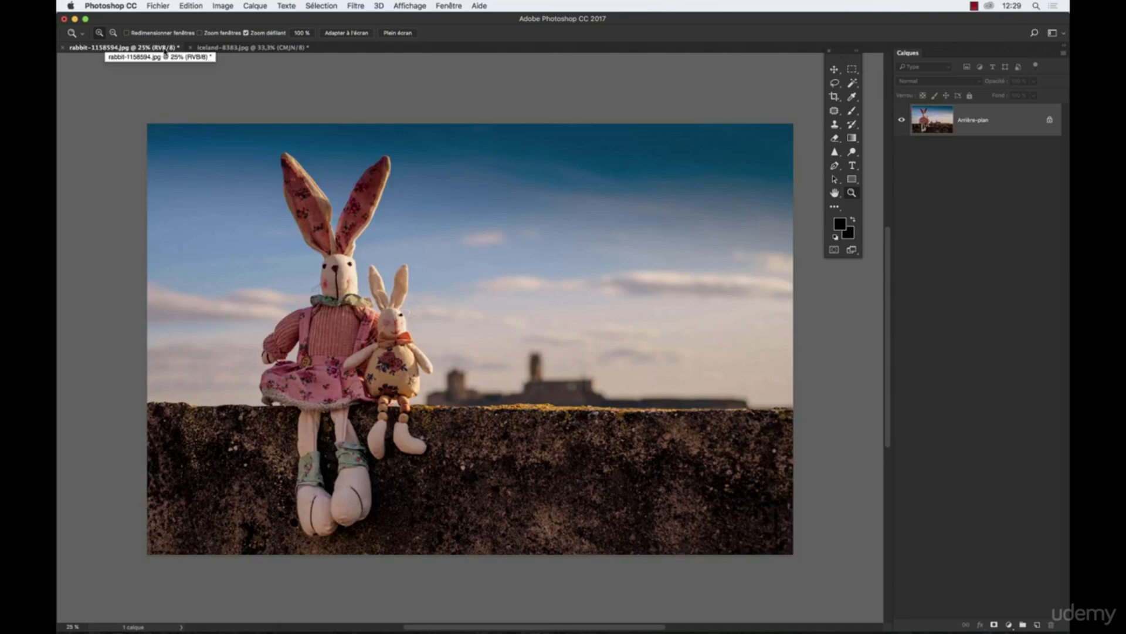
click(224, 50)
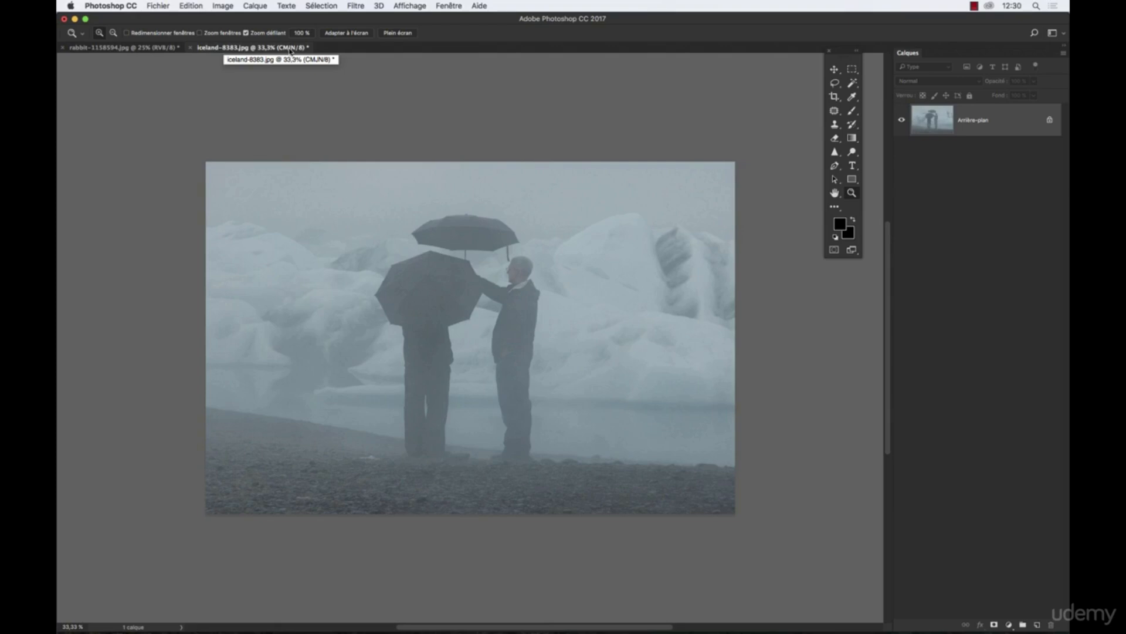
click(167, 51)
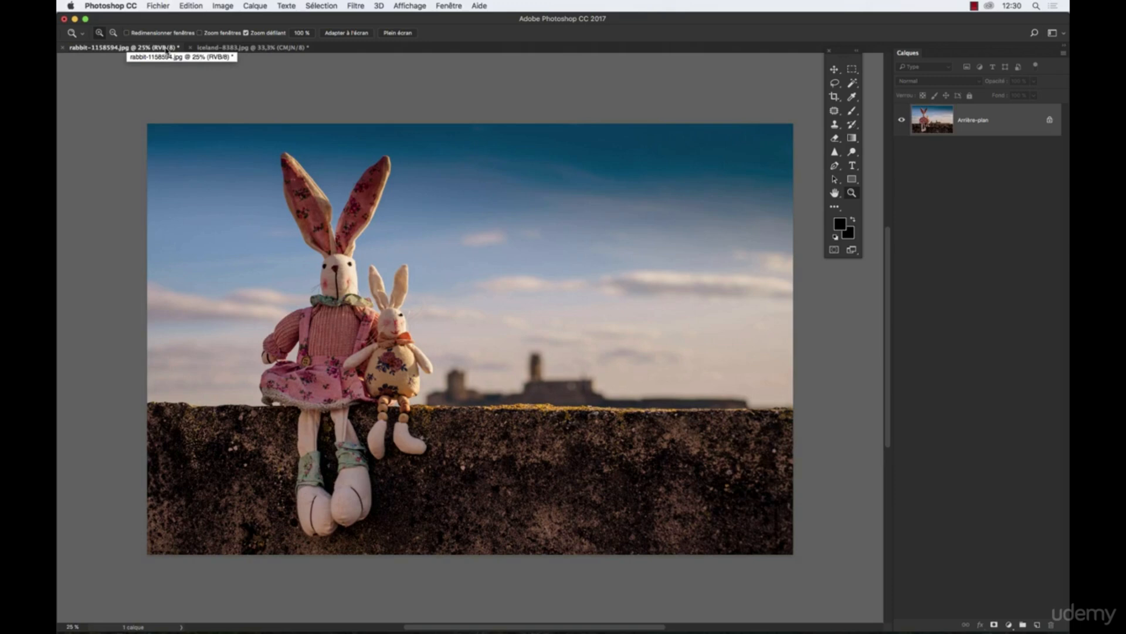
- Check which colour mode is active for the rabbit image and for the iceland image, leaving both unchanged
click(222, 5)
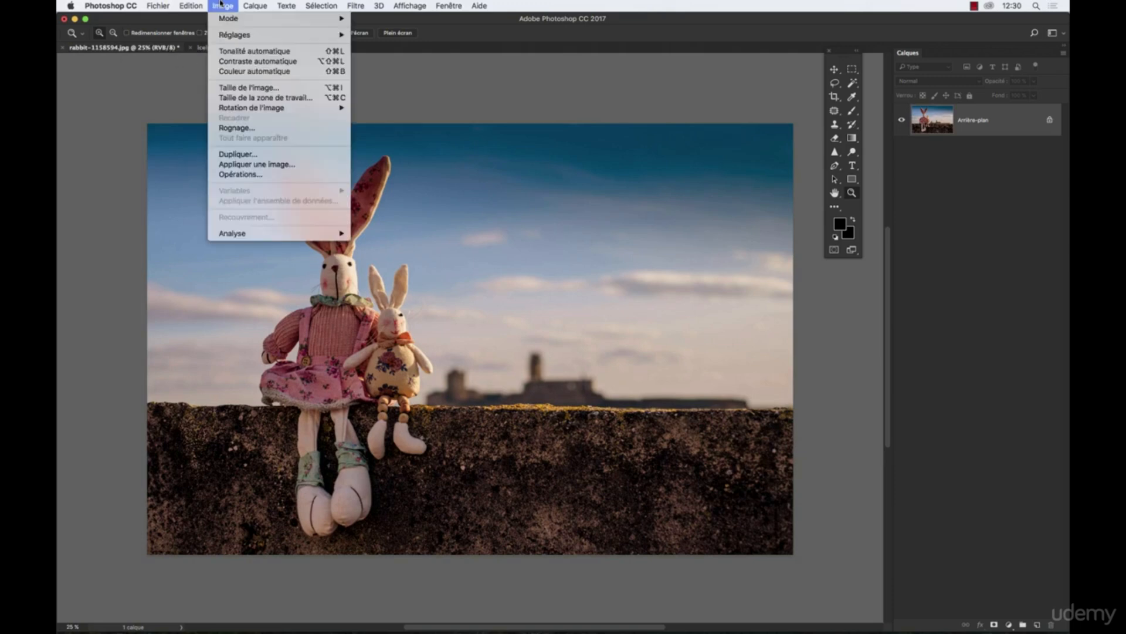
mouse_move(226, 22)
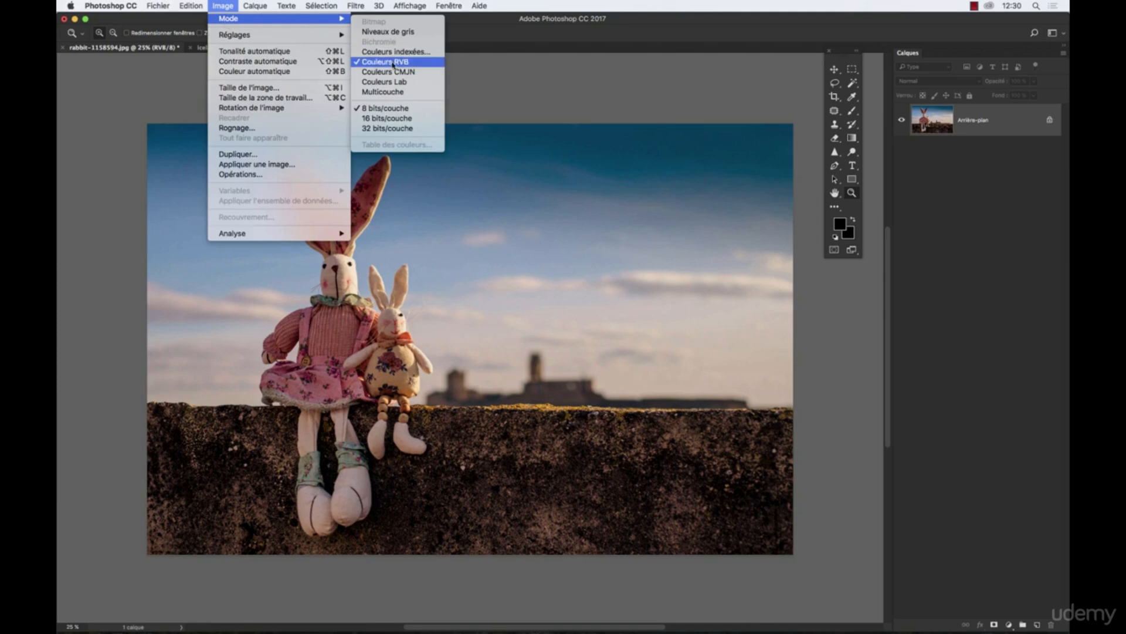
click(537, 78)
click(206, 50)
click(217, 9)
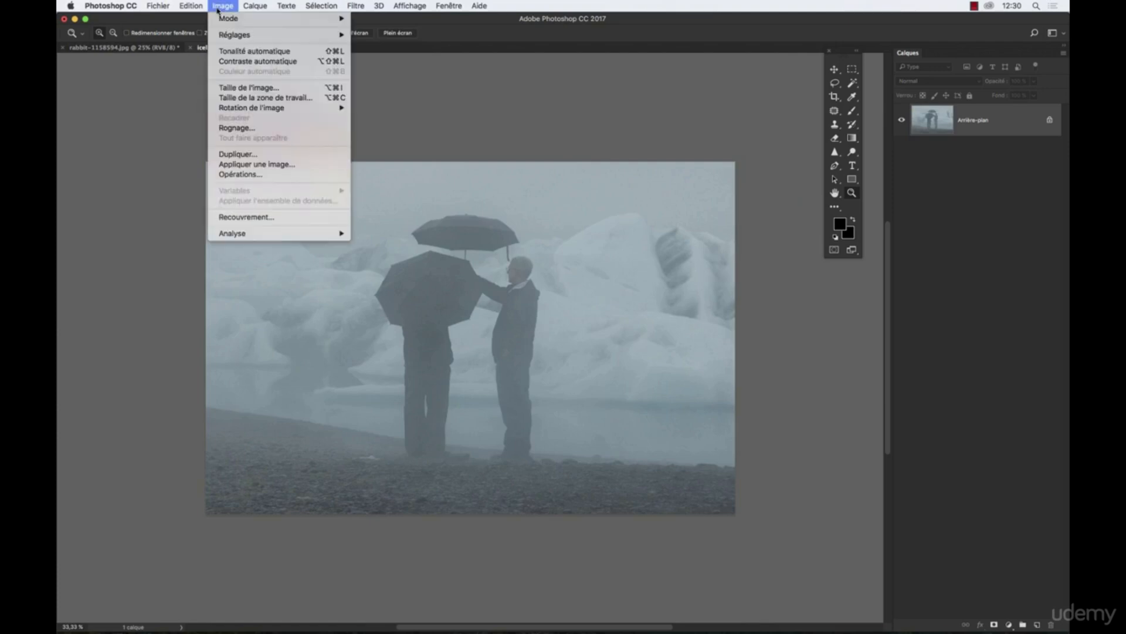
mouse_move(231, 19)
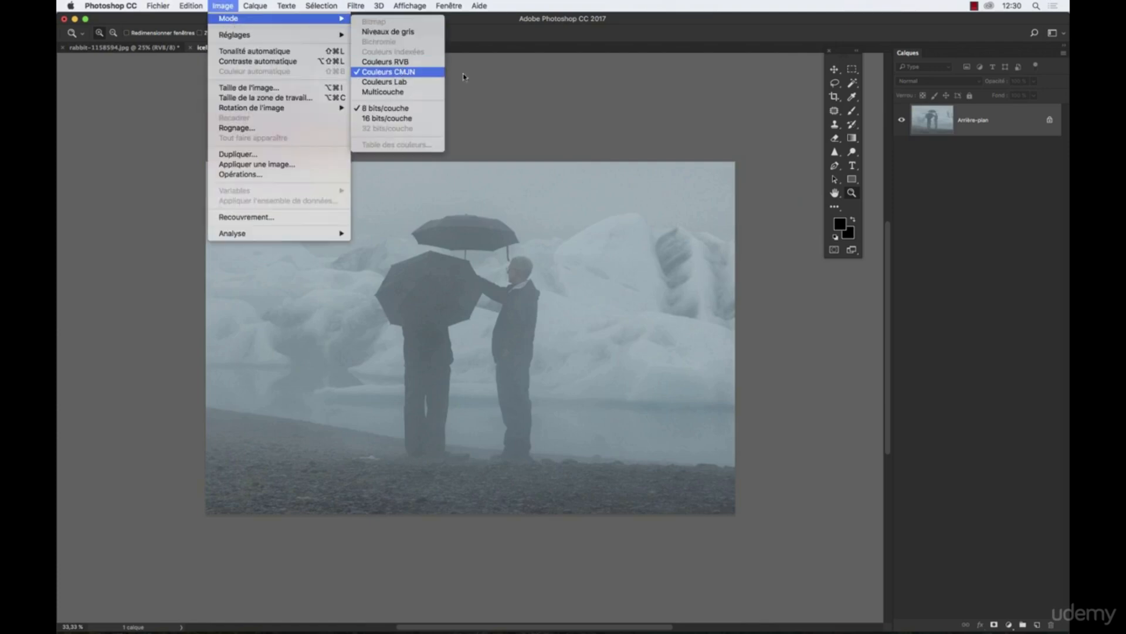
click(540, 78)
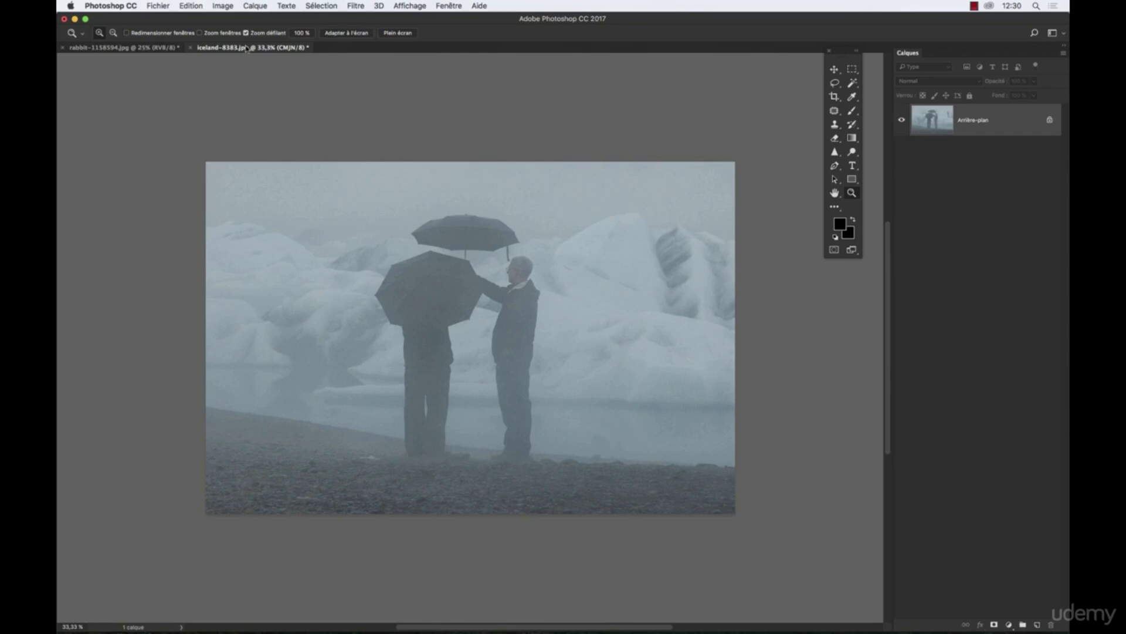
- Convert the iceland image from CMYK (CMJN) to RGB (RVB) colour mode
click(220, 5)
mouse_move(222, 20)
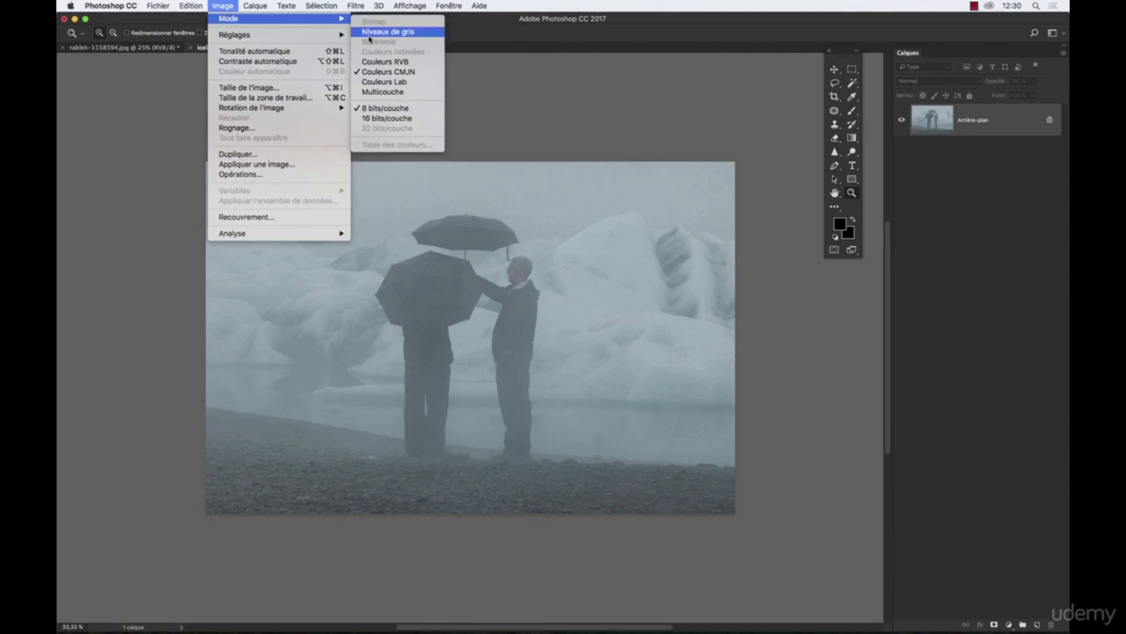
click(379, 61)
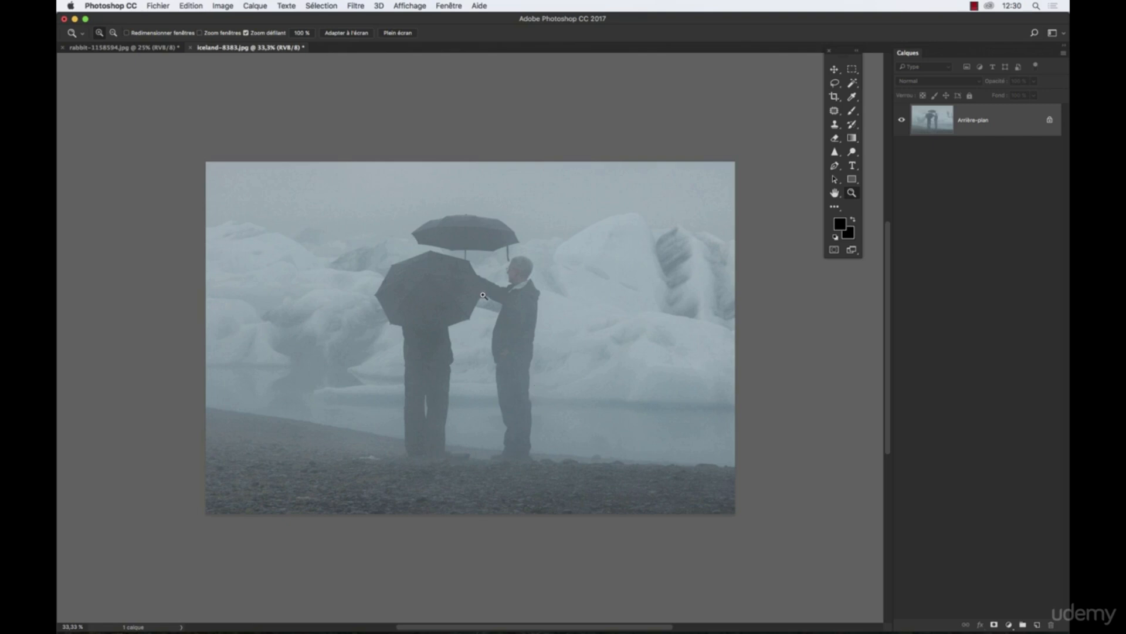
- Convert the rabbit image to grayscale (Niveaux de gris), discarding its colour information, and undo the conversion
click(165, 50)
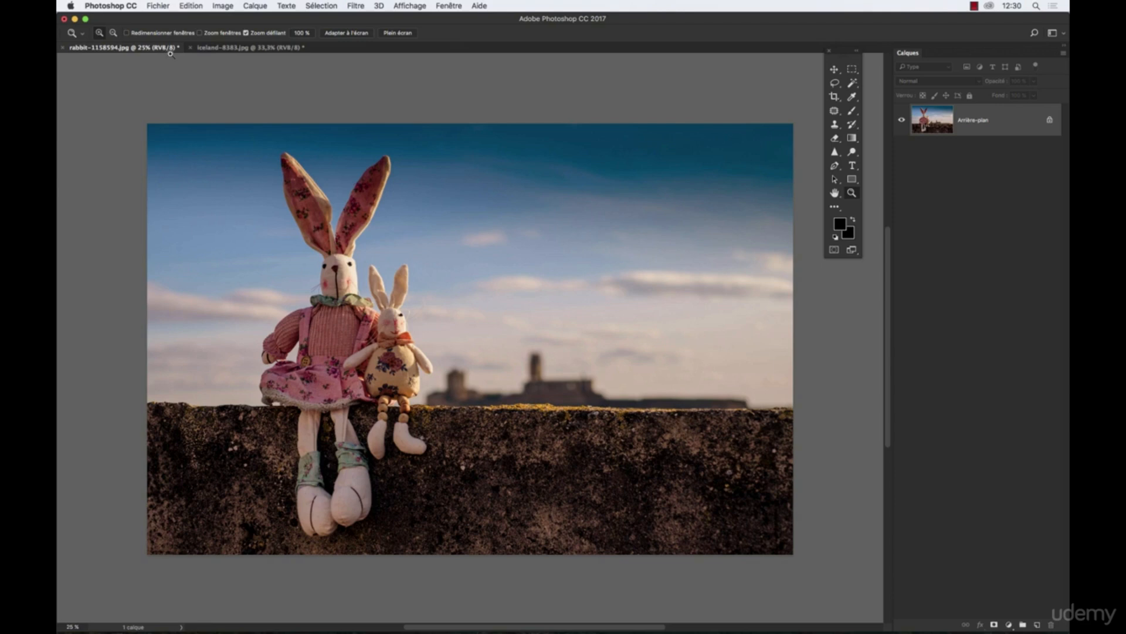
click(210, 4)
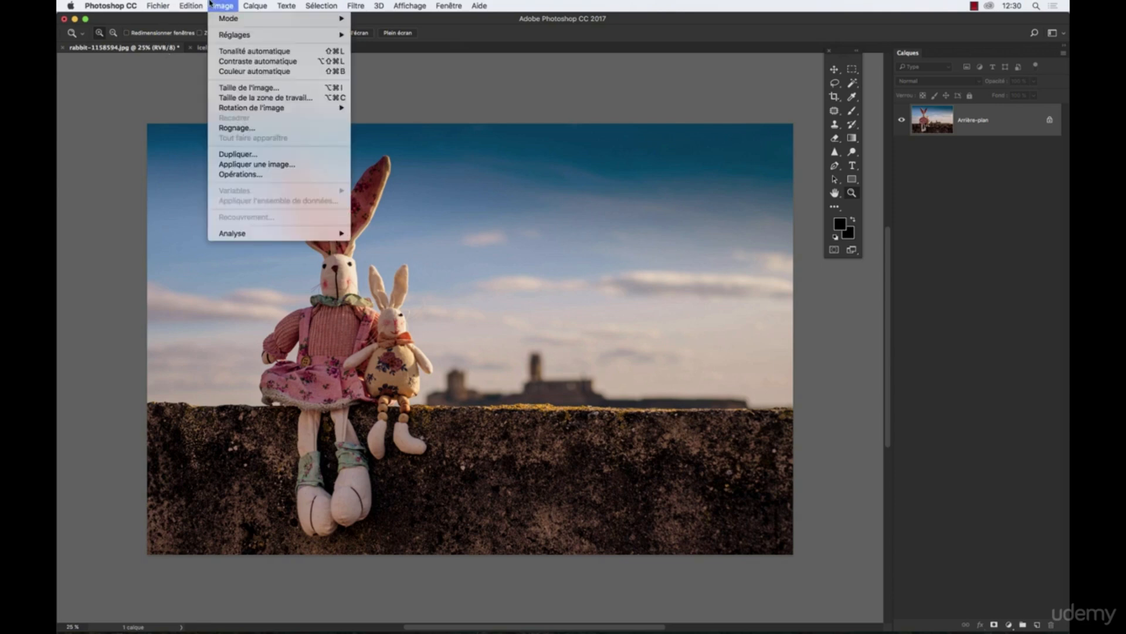
mouse_move(276, 18)
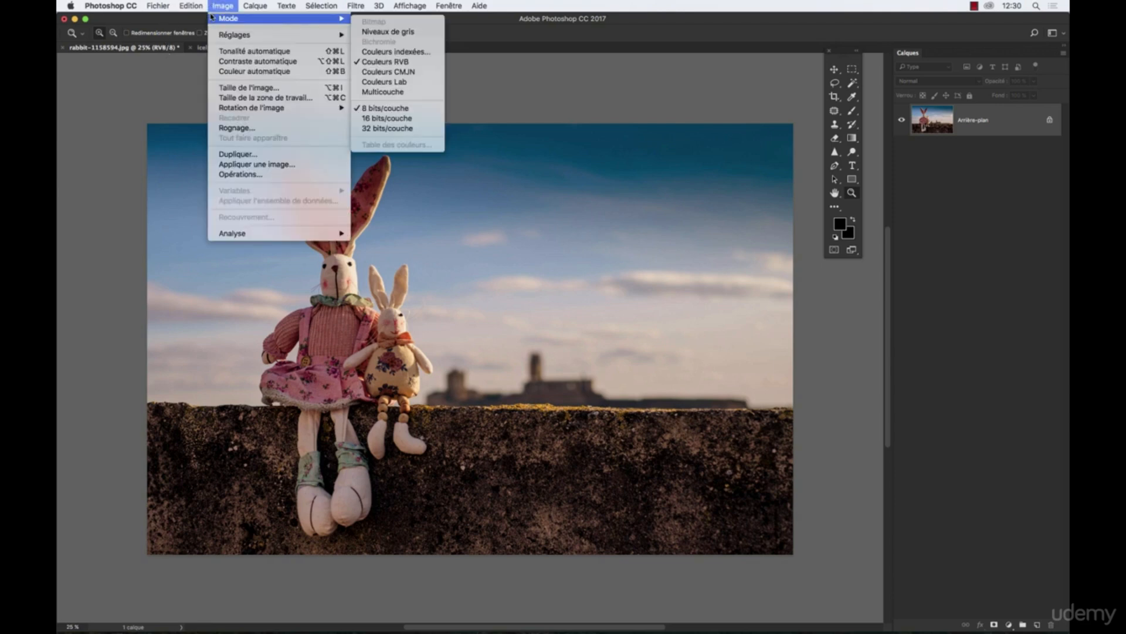
click(379, 34)
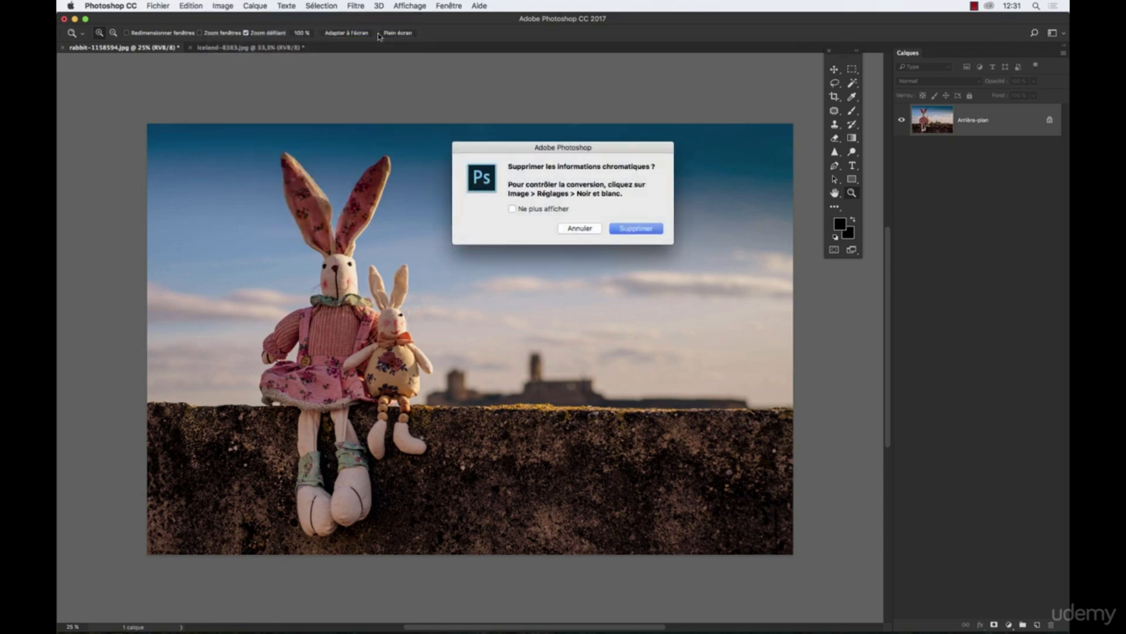
click(652, 230)
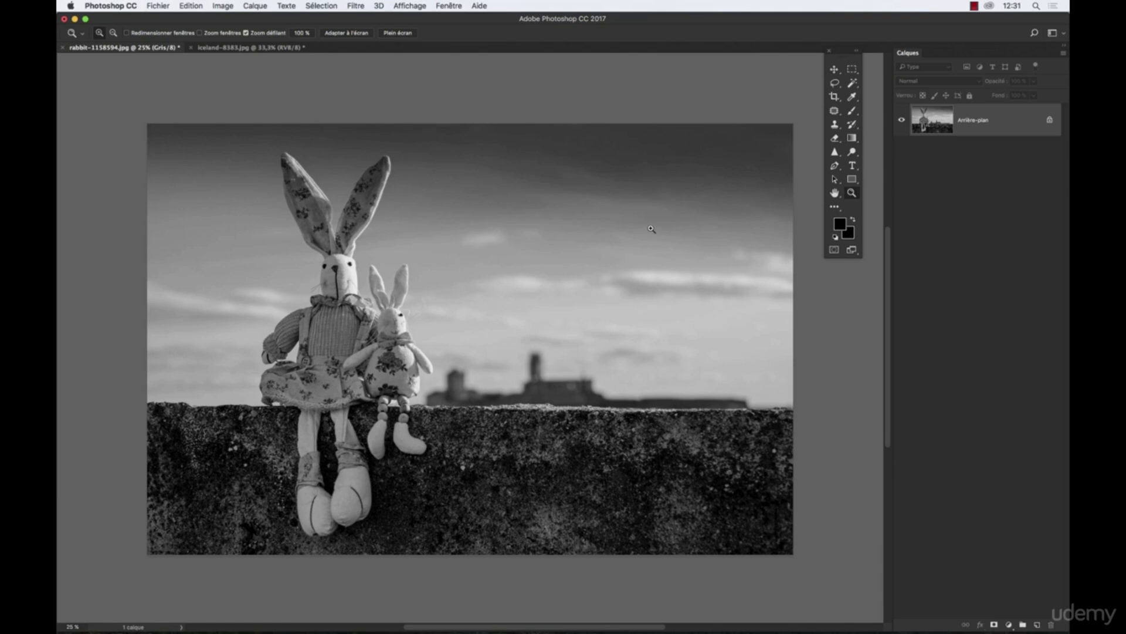
key(super+z)
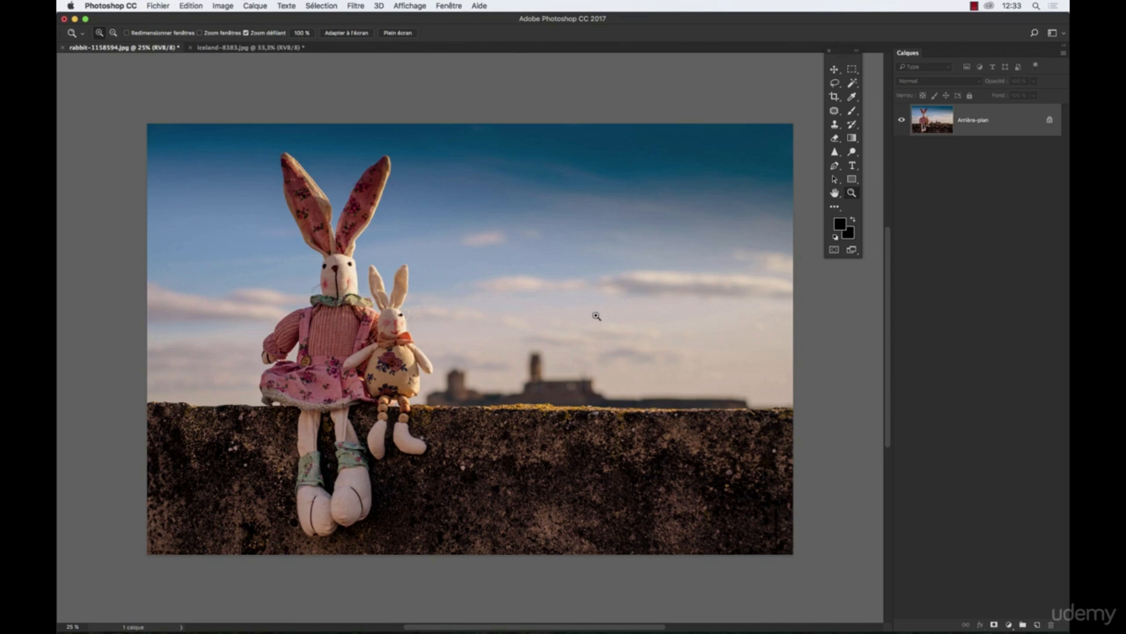
- Apply a Hue/Saturation (Teinte/Saturation) adjustment to the rabbit image with saturation +12 and a negative hue shift that turns the sky teal
click(246, 33)
click(222, 5)
mouse_move(328, 32)
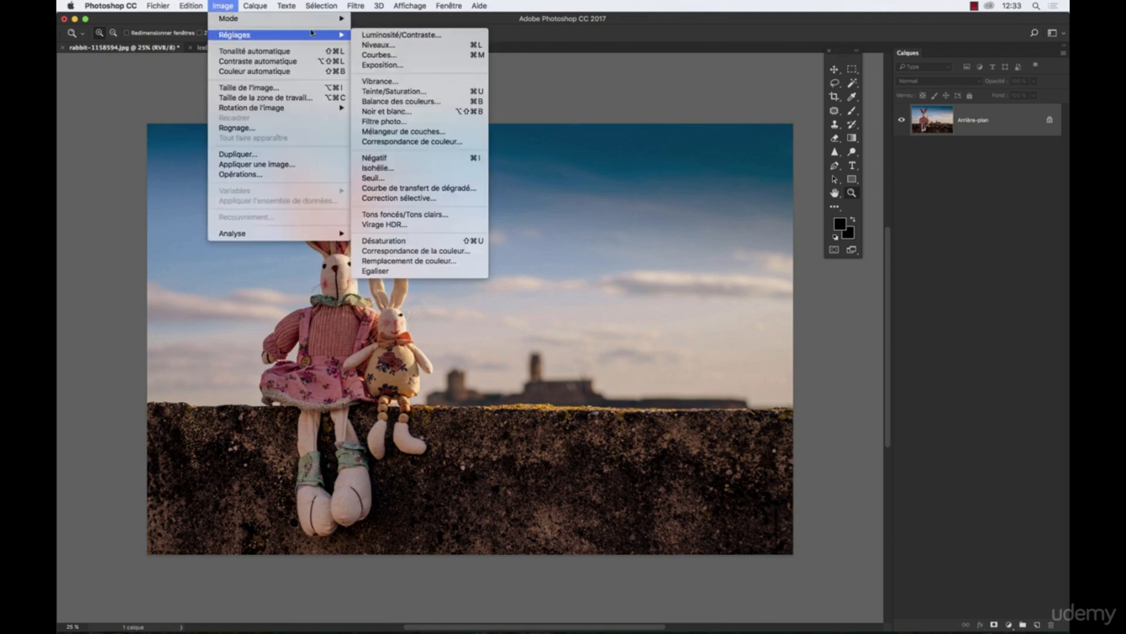
click(436, 93)
drag(859, 491, 850, 465)
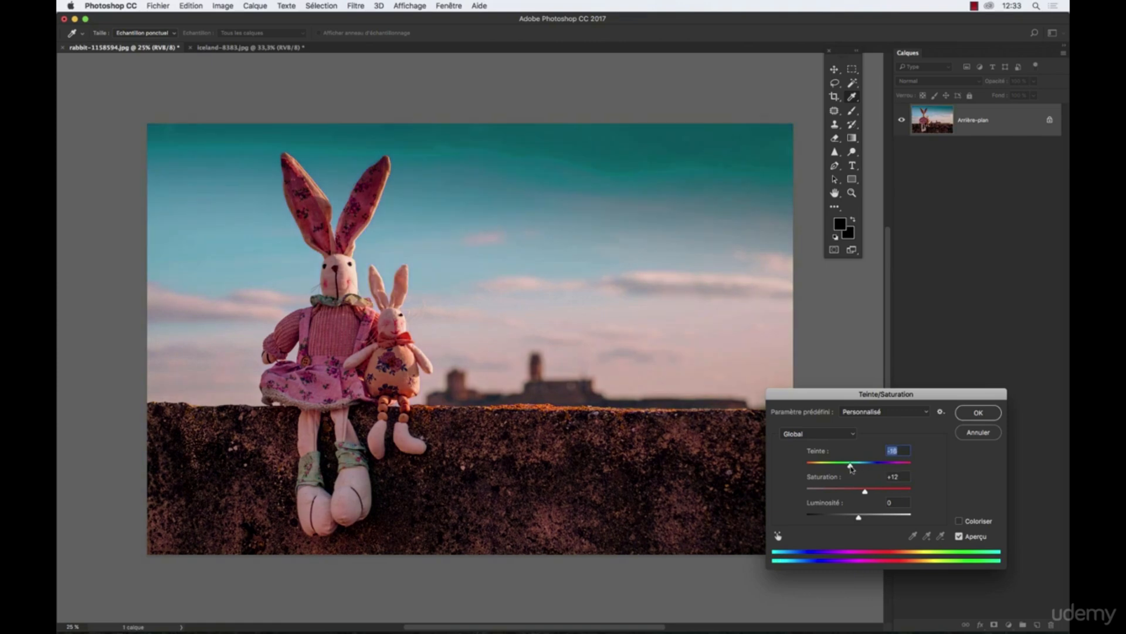
click(989, 413)
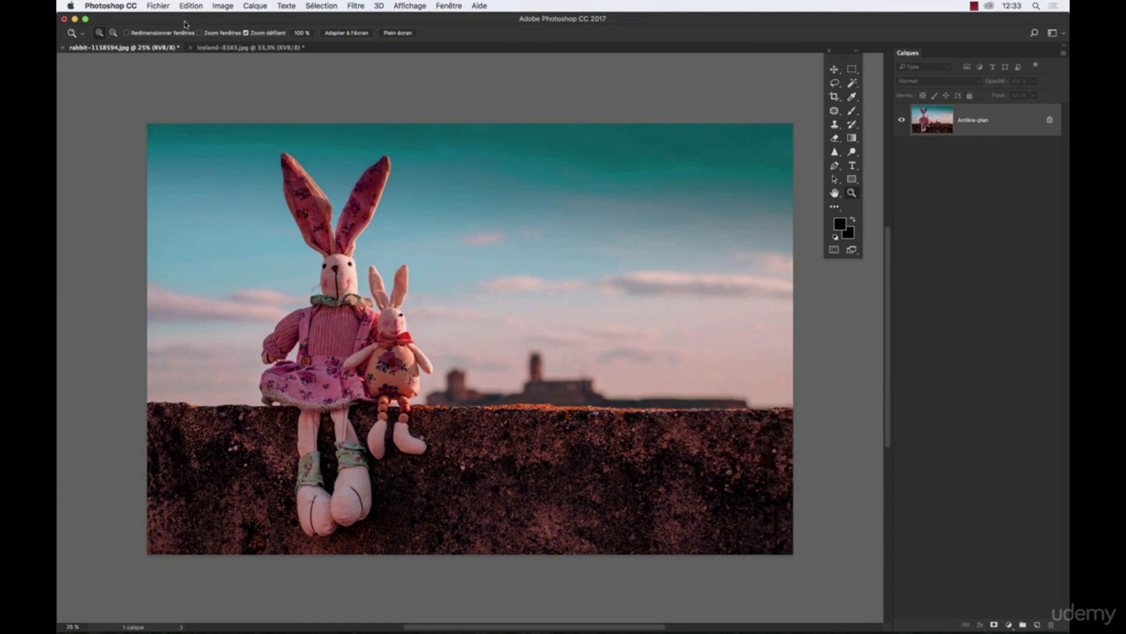
- Convert the rabbit image to CMYK (CMJN) with the Coated FOGRA39 profile and undo the conversion
click(212, 8)
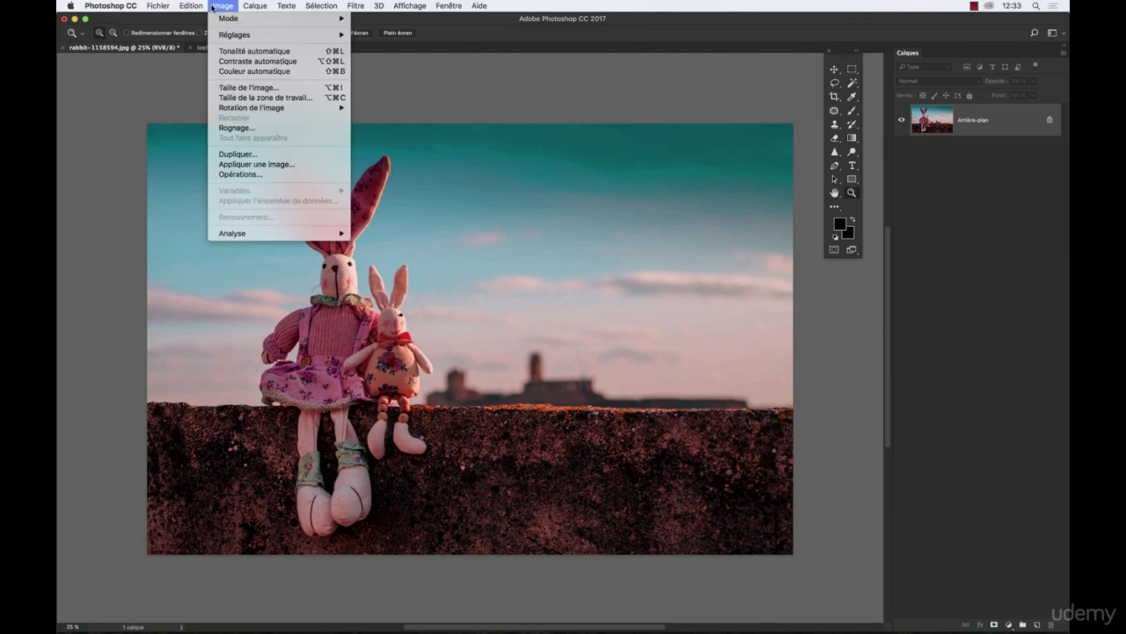
mouse_move(234, 18)
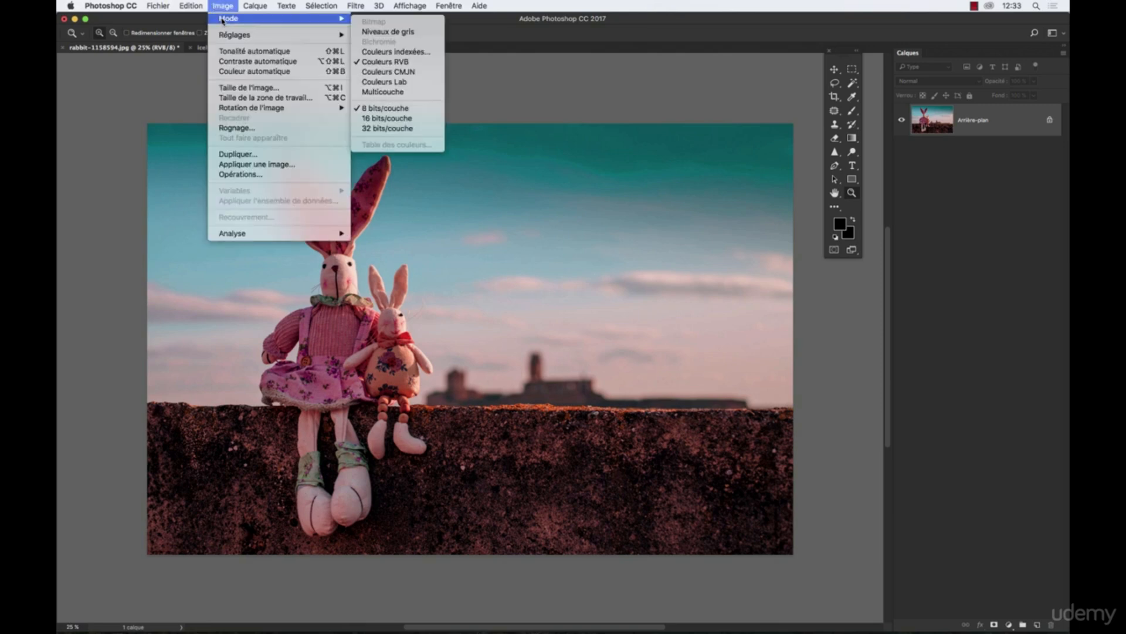
click(407, 73)
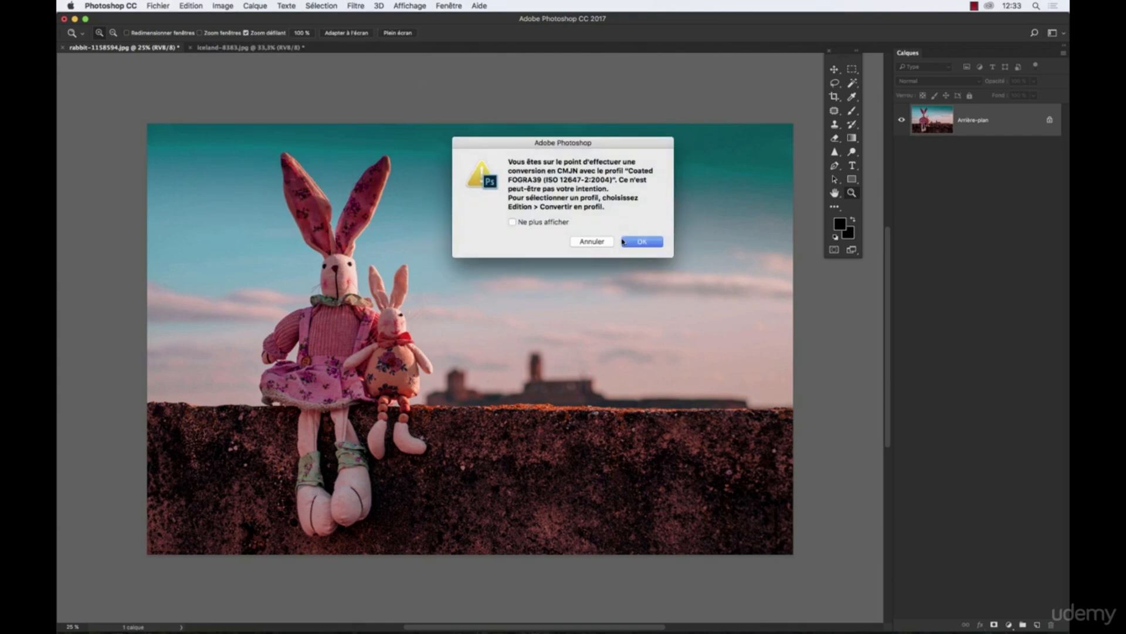
click(626, 240)
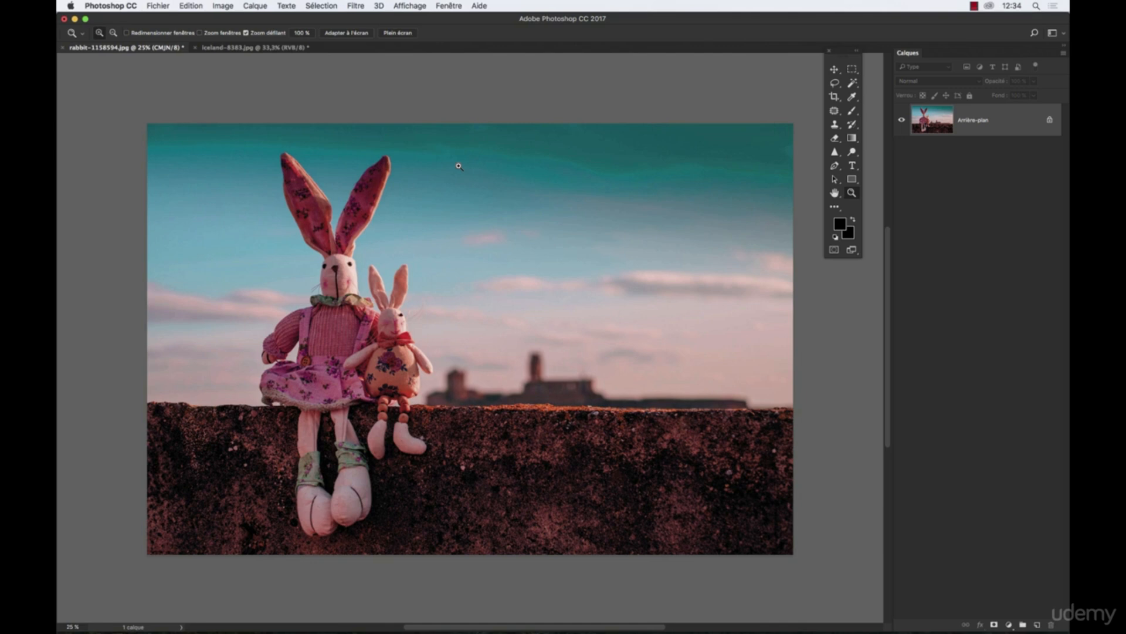
click(159, 6)
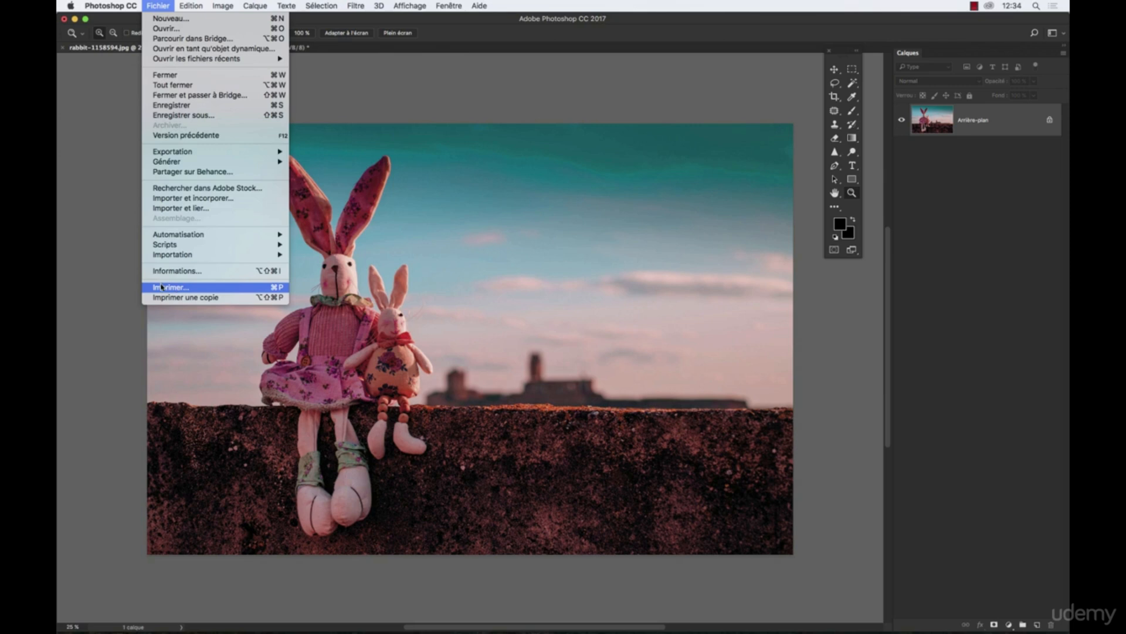
click(130, 288)
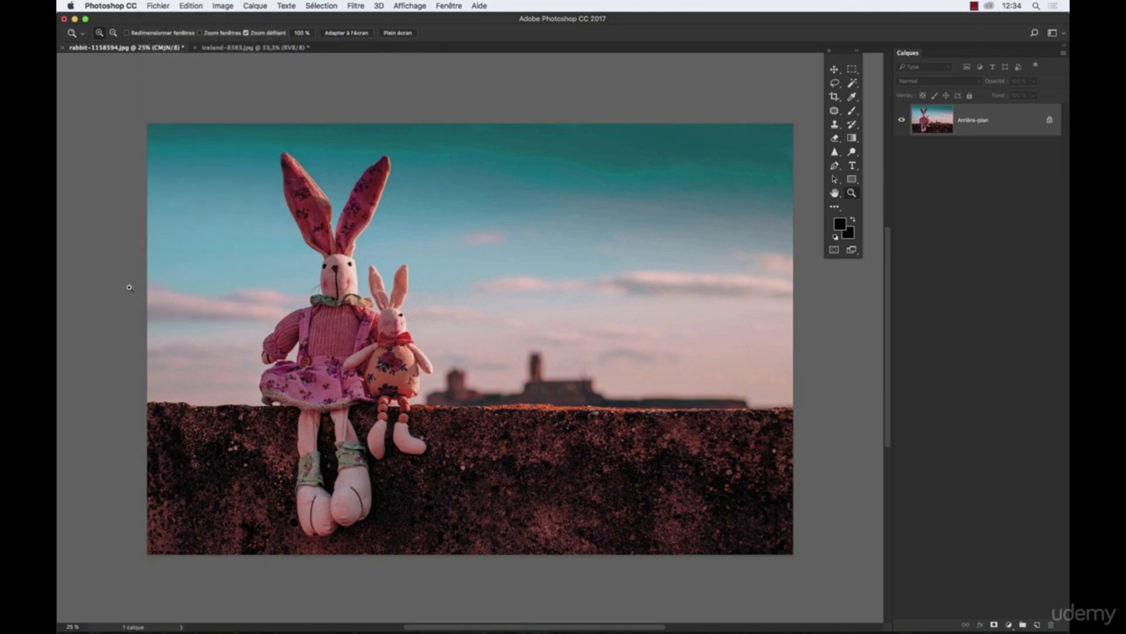
key(alt+super+z)
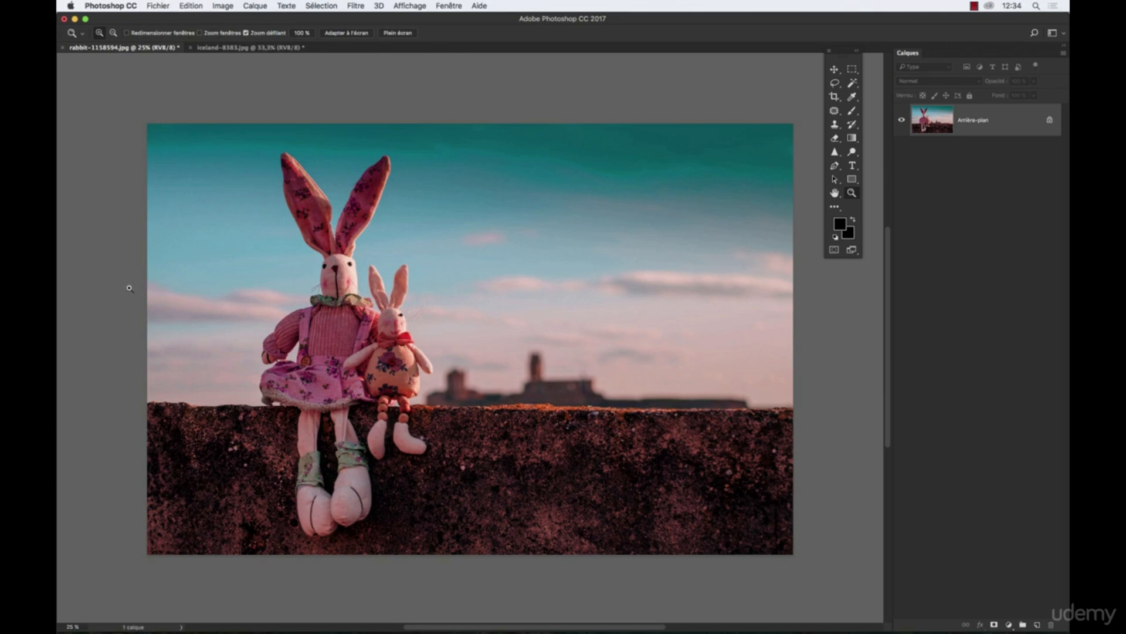
- Add a new layer above the rabbit background and set the foreground colour to magenta (RGB 240, 37, 171)
click(1037, 624)
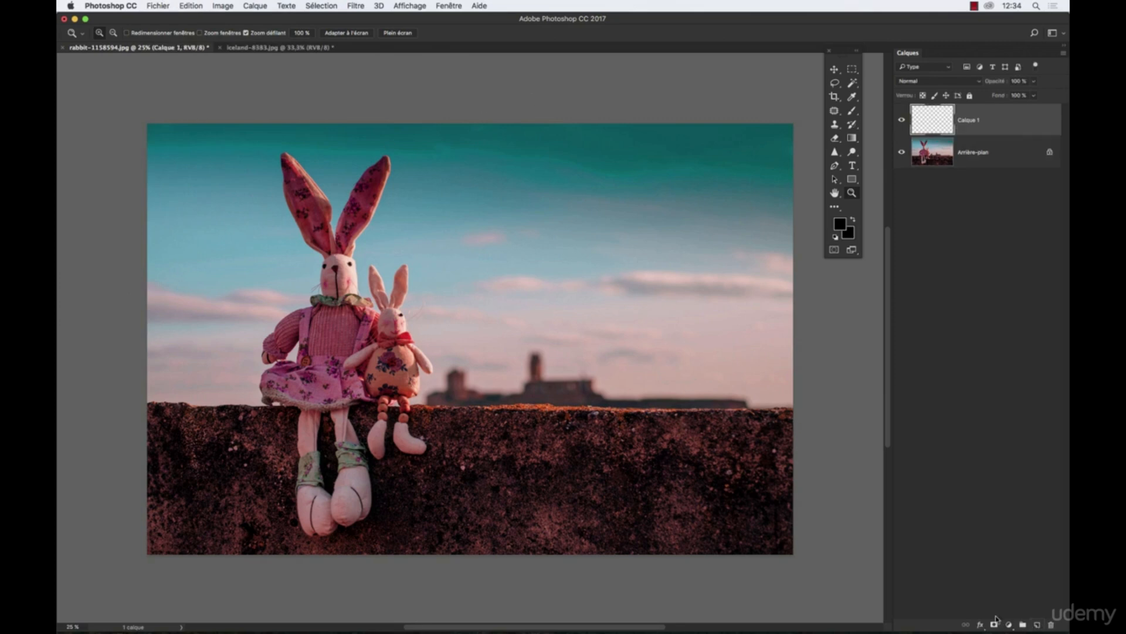
click(844, 222)
mouse_move(837, 481)
mouse_down()
mouse_move(838, 458)
mouse_move(805, 450)
mouse_up()
click(804, 448)
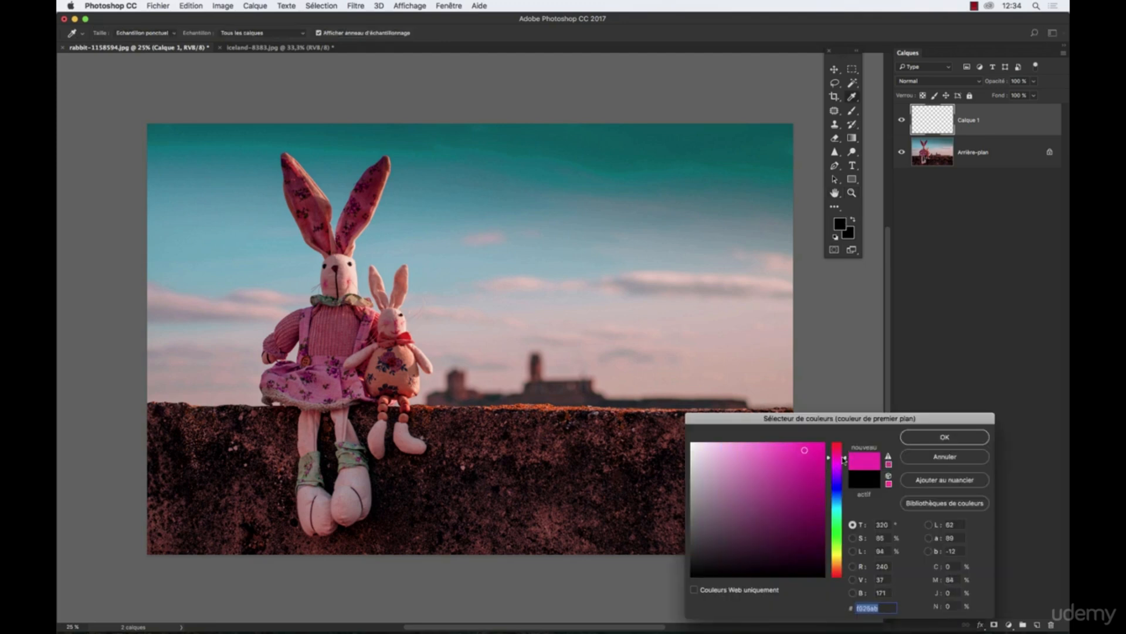
click(926, 437)
- Choose the "Encrage pointe variable" preset for the Brush tool
click(851, 110)
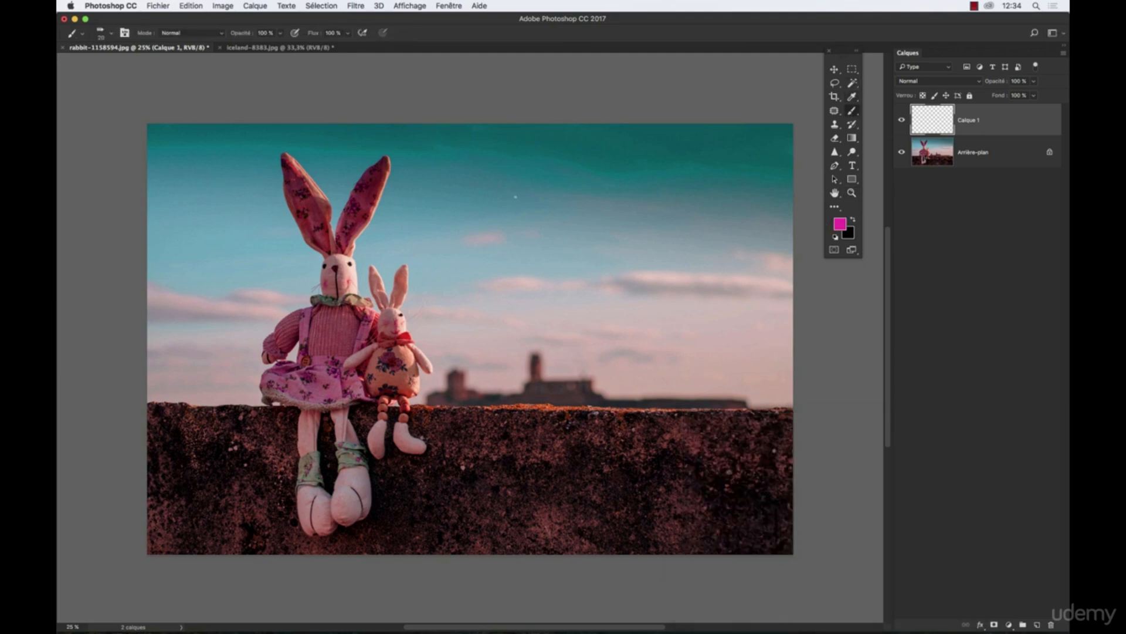
click(83, 34)
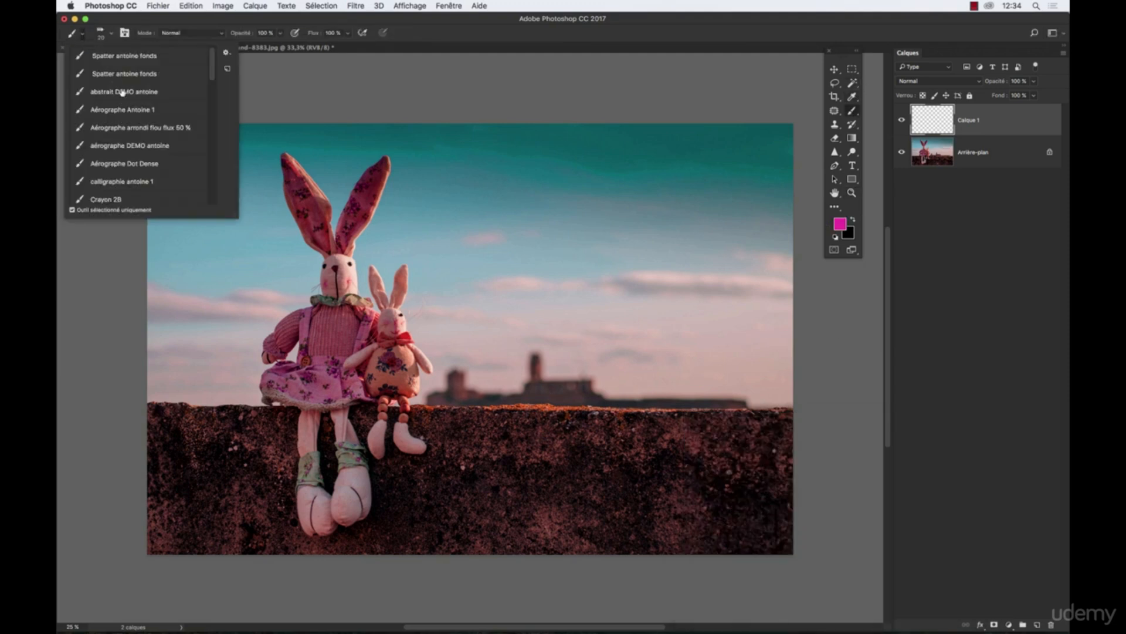
drag(212, 73, 203, 148)
scroll(204, 149, down, 3)
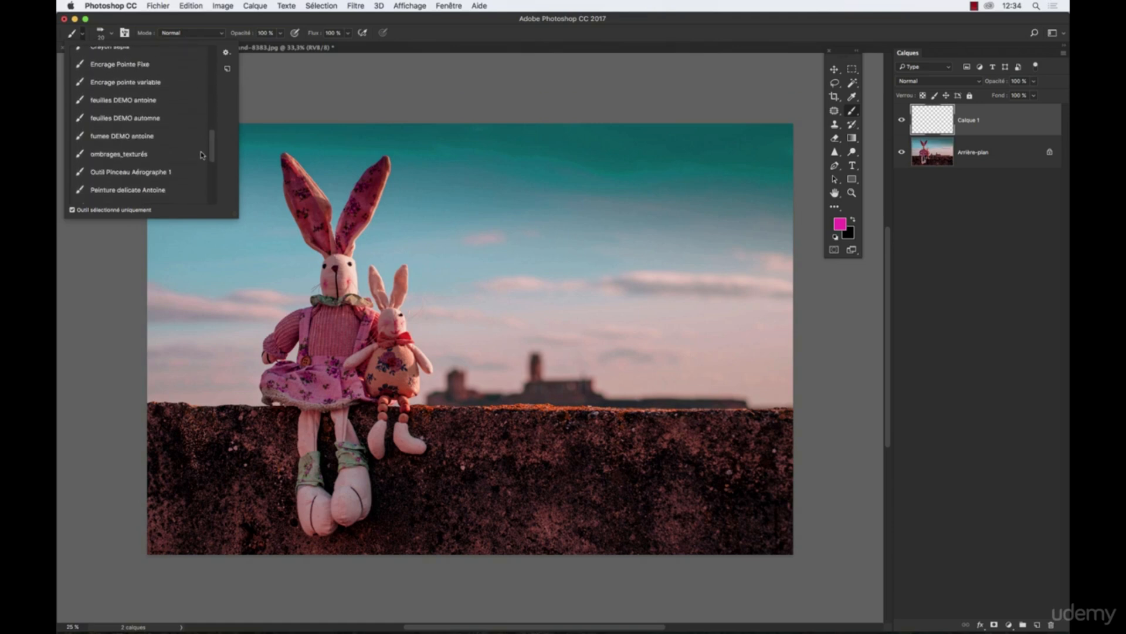
click(163, 82)
- Set the foreground colour to bright pink (RGB 255, 90, 156) and scribble across the sky on the new layer
click(839, 224)
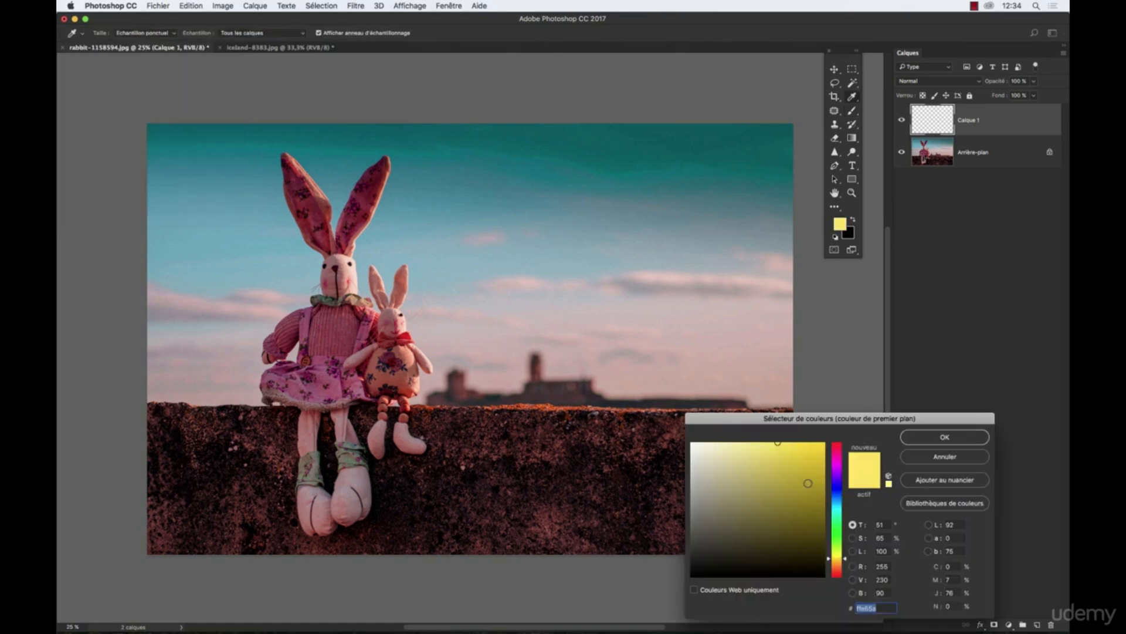
drag(843, 560, 826, 453)
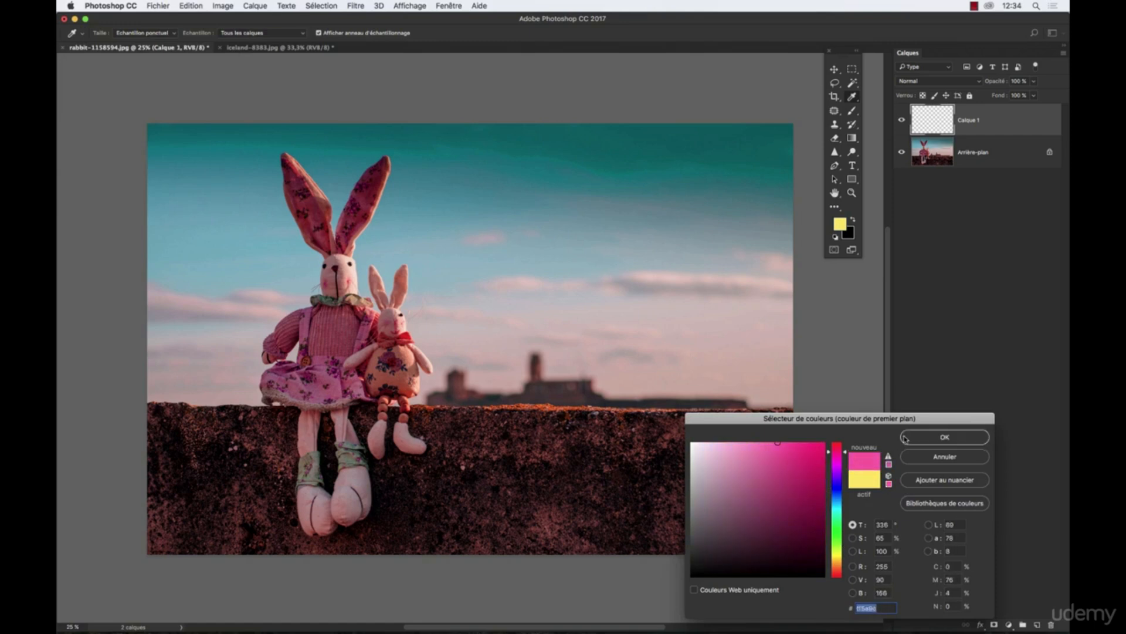
click(944, 437)
key(b)
mouse_move(586, 175)
mouse_down()
mouse_move(520, 220)
mouse_move(664, 253)
mouse_move(708, 317)
mouse_move(698, 293)
mouse_move(621, 273)
mouse_up()
- Paint a thick cyan (RGB 90, 249, 255) shape with a much larger brush over the right end of the pink scribble
click(840, 223)
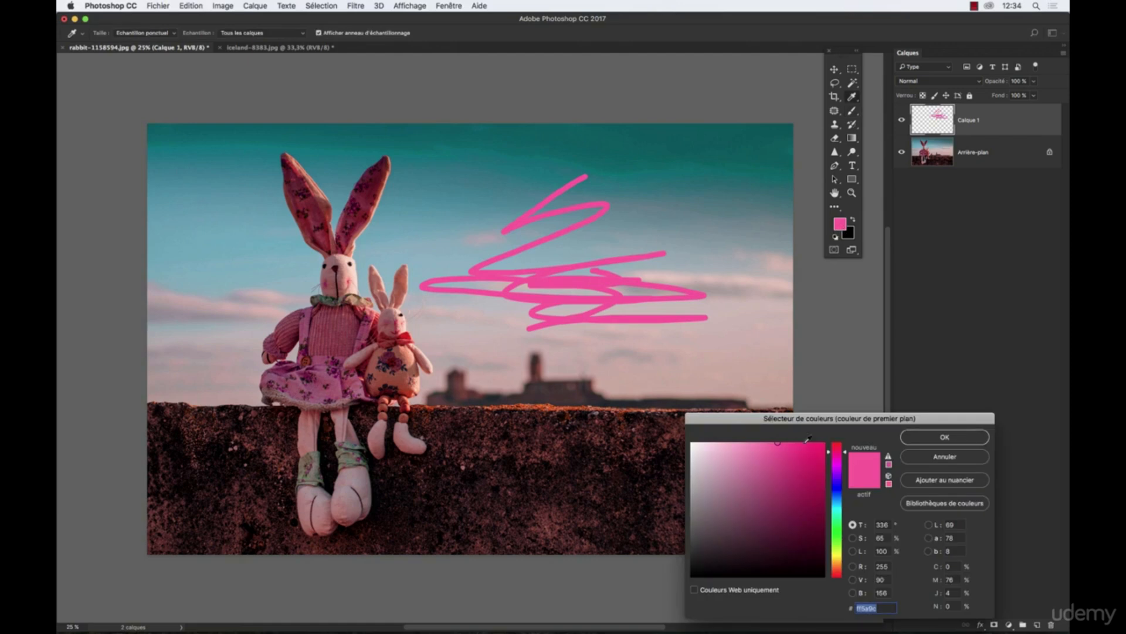
click(842, 510)
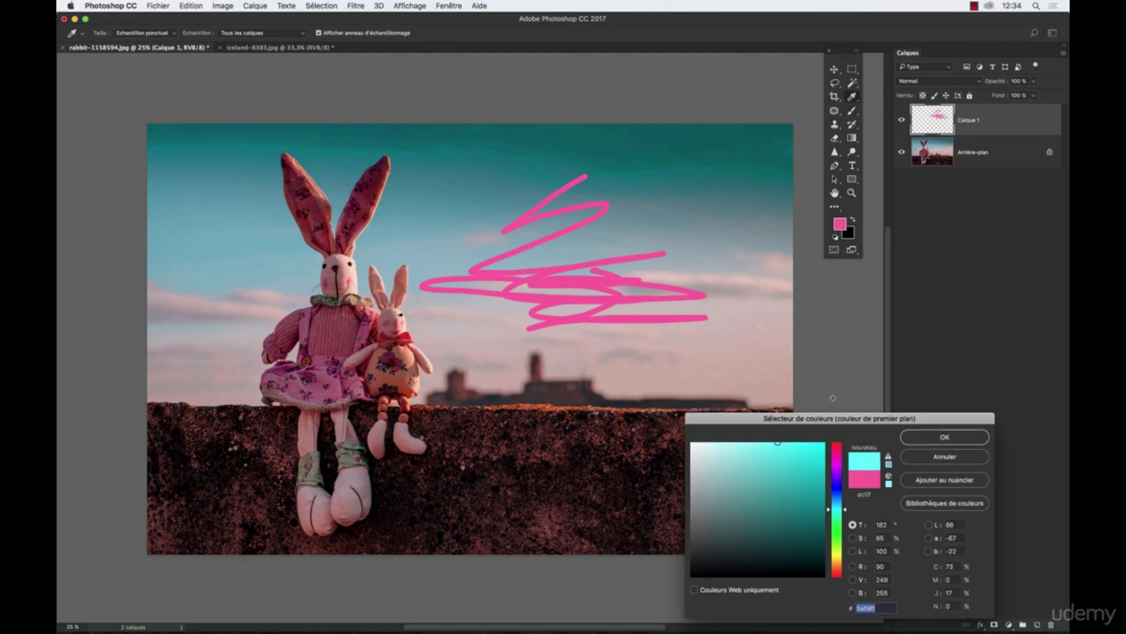
click(944, 436)
scroll(588, 257, up, 1)
key(bracketright)
key(bracketright)
key(bracketright)
key(bracketright)
key(bracketright)
key(bracketright)
key(bracketright)
key(bracketright)
key(bracketright)
key(bracketright)
key(bracketright)
mouse_move(637, 247)
mouse_down()
mouse_move(694, 319)
mouse_move(707, 384)
mouse_move(693, 275)
mouse_move(698, 359)
mouse_move(673, 333)
mouse_move(707, 255)
mouse_up()
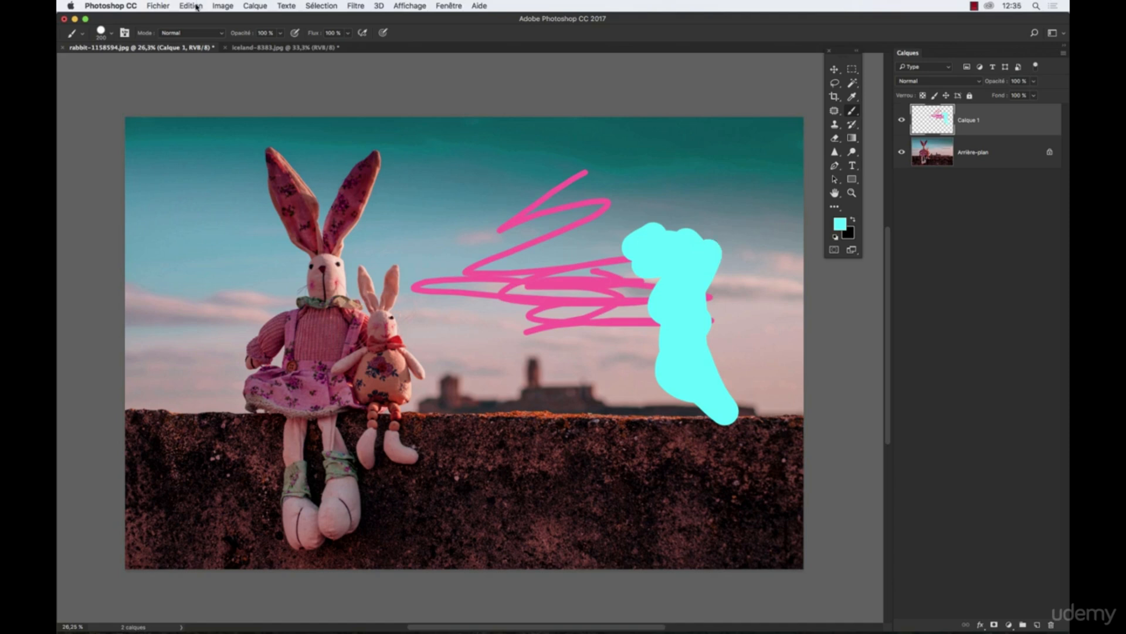
- Convert the painted rabbit image to CMYK (CMJN), flattening its layers and accepting the Coated FOGRA39 profile
click(215, 7)
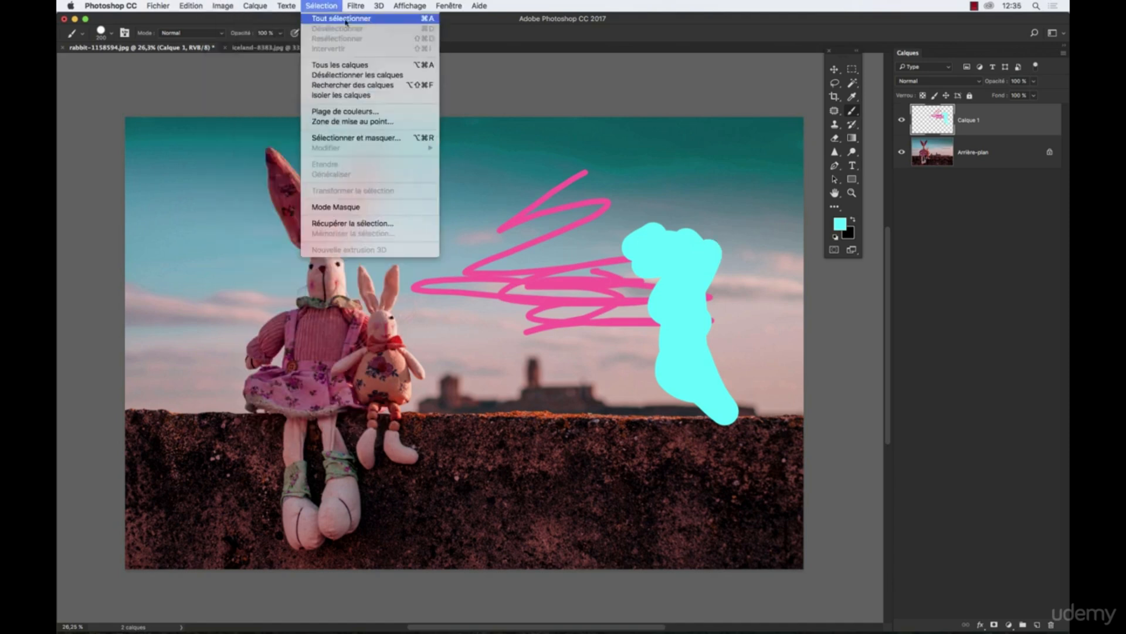
mouse_move(236, 19)
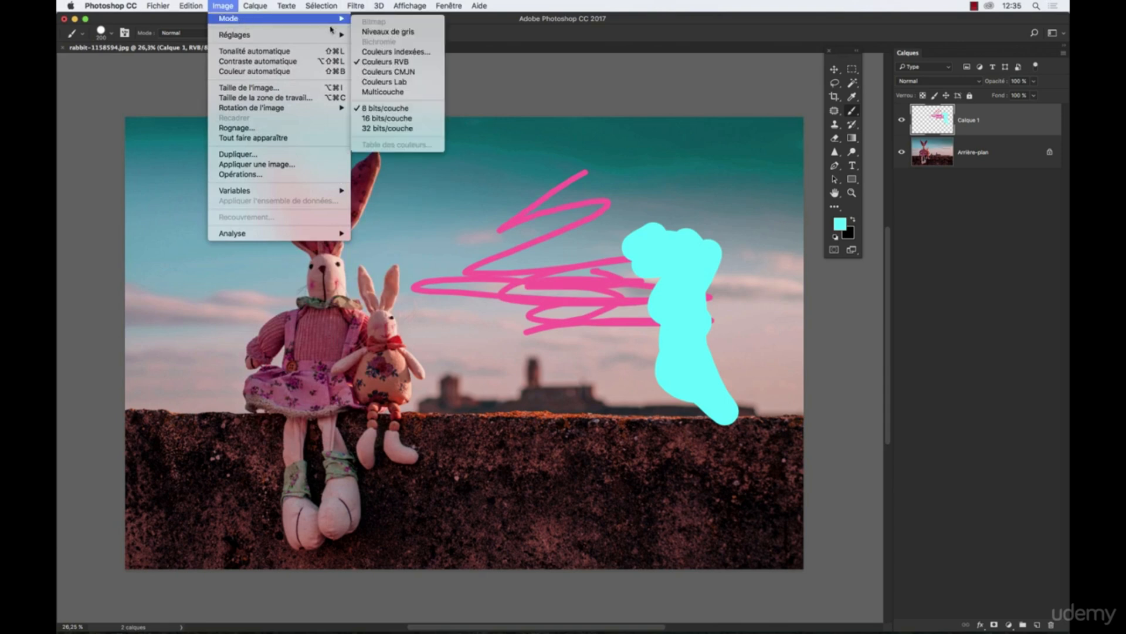
click(388, 73)
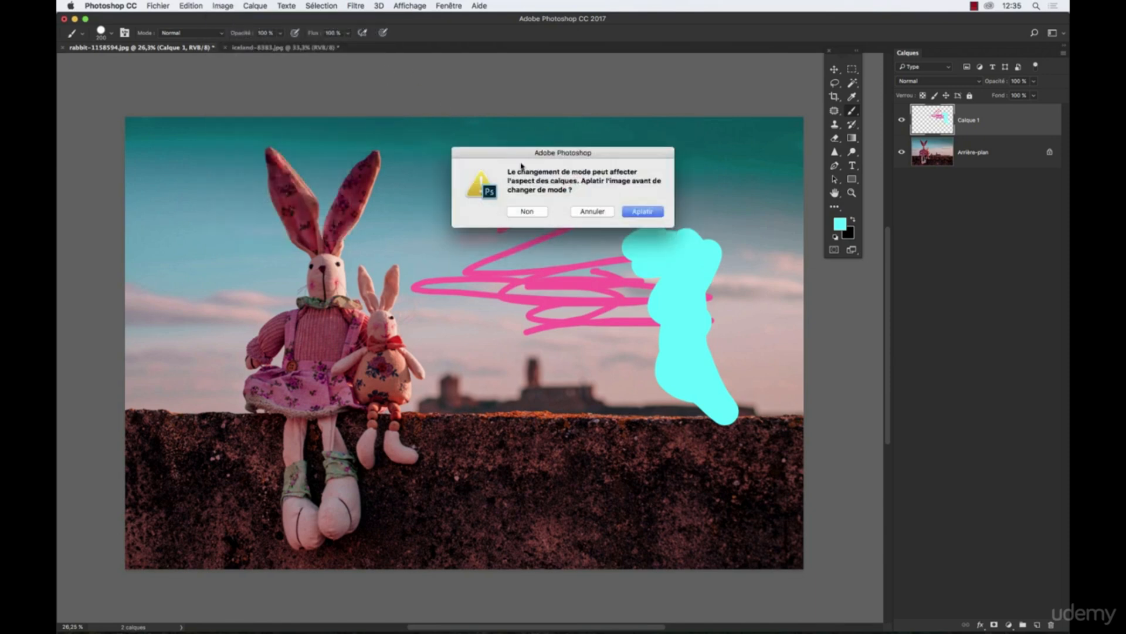
click(626, 211)
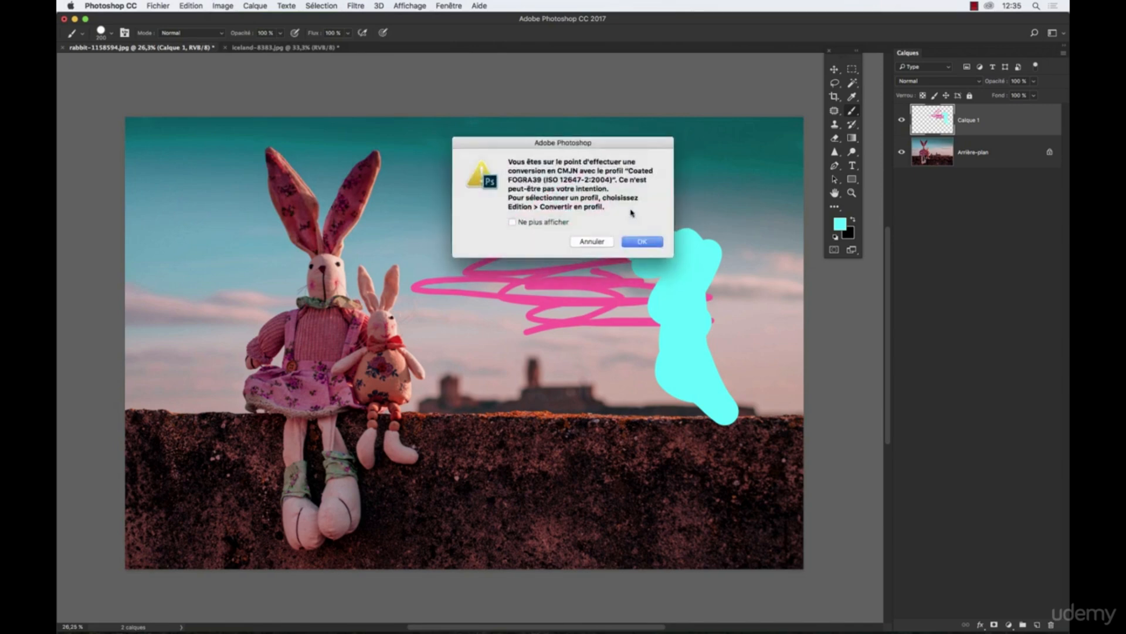
click(629, 245)
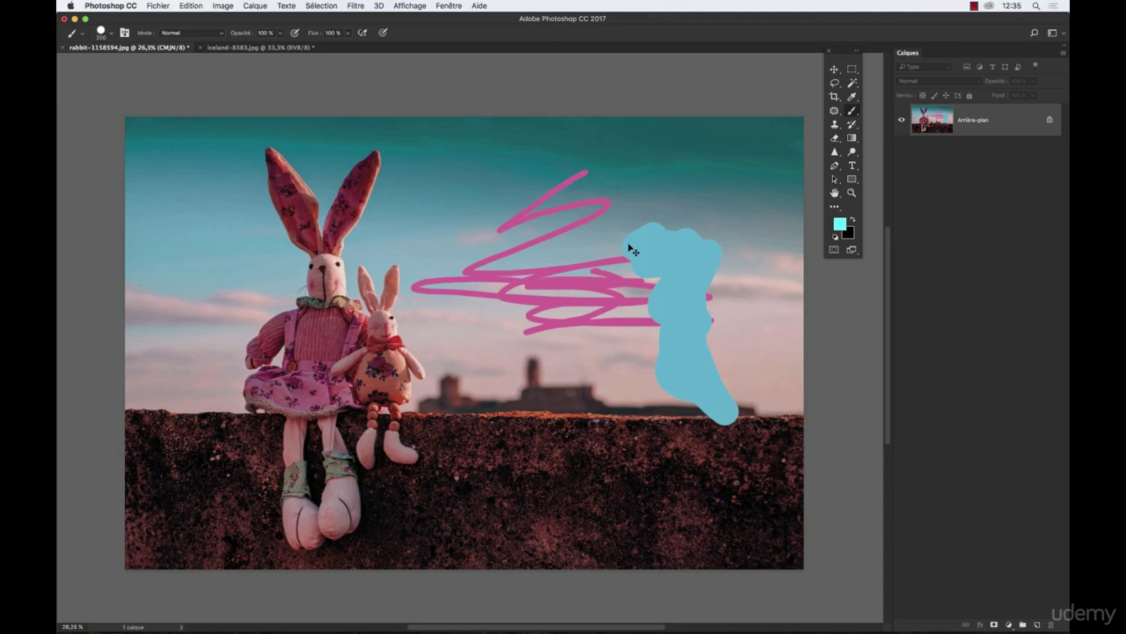
- Toggle the CMYK conversion off and on repeatedly to compare the pink and cyan strokes in RGB and CMYK
key(super+z)
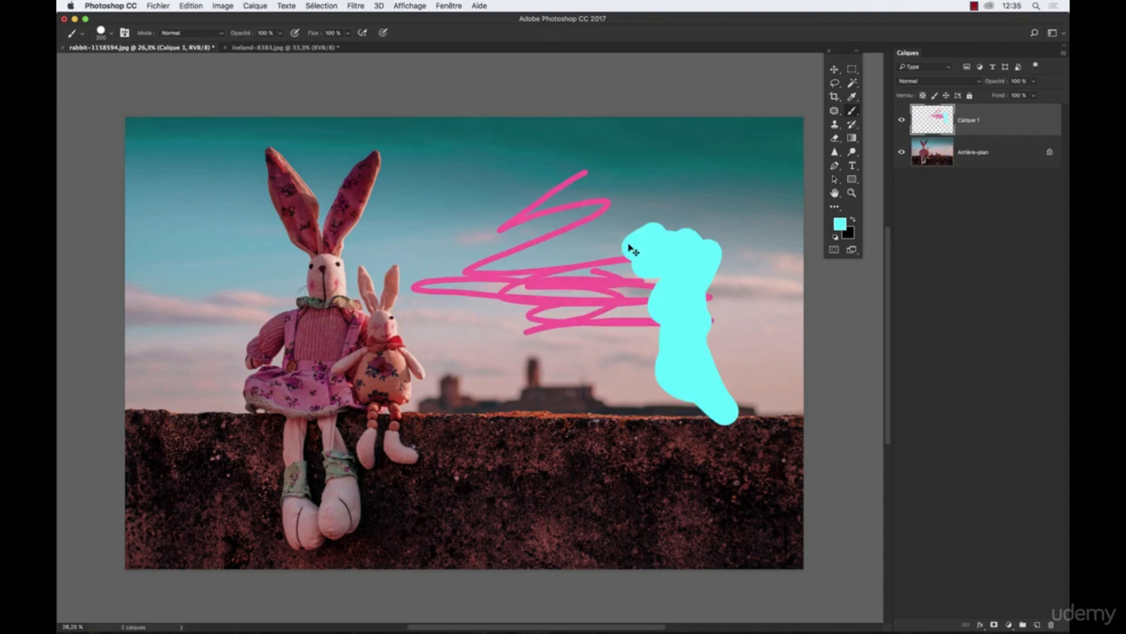
key(super+z)
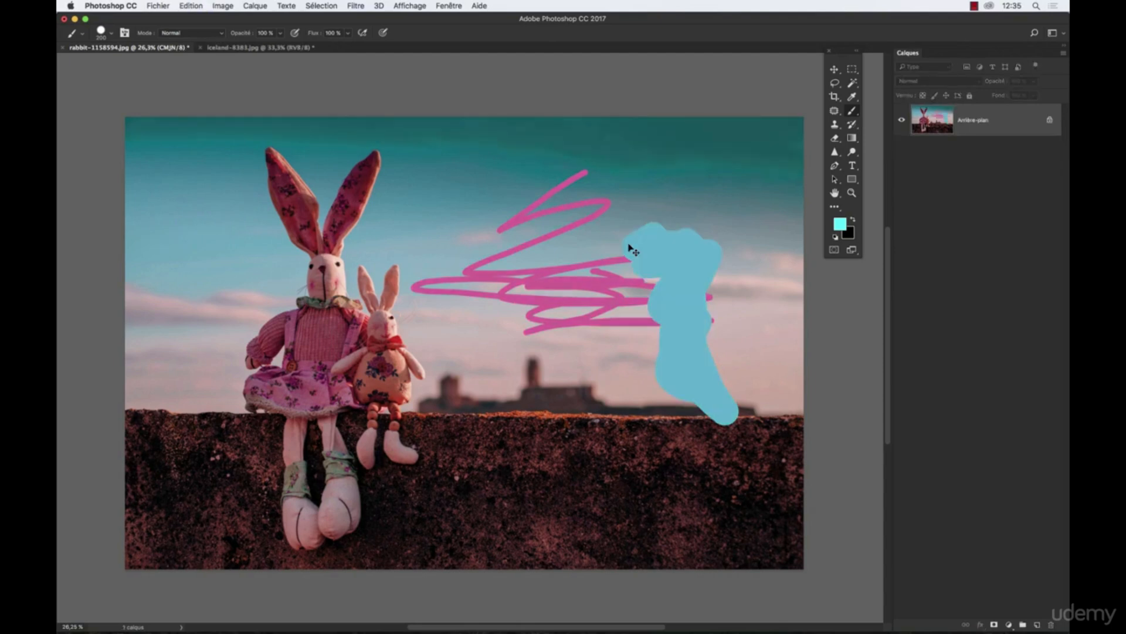
key(super+z)
key(super+z)
key(super+z)
key(super+z)
key(super+z)
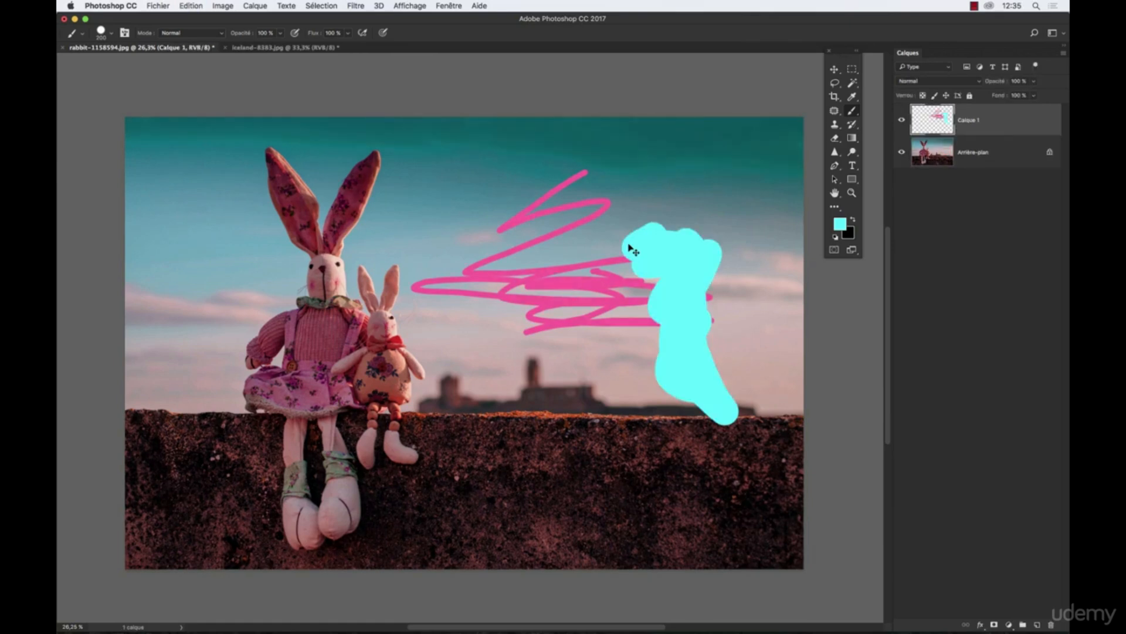
key(super+z)
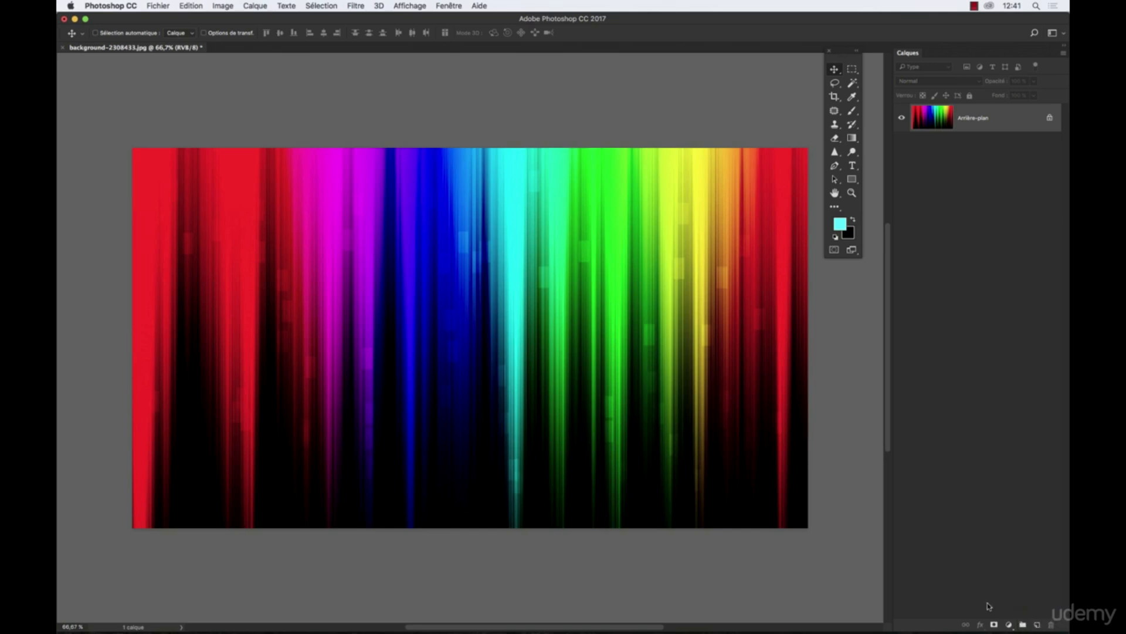
- Narrow the Calques panel, open the Couches (Channels) panel, detach it from its group and close the remaining panels
drag(890, 491, 920, 496)
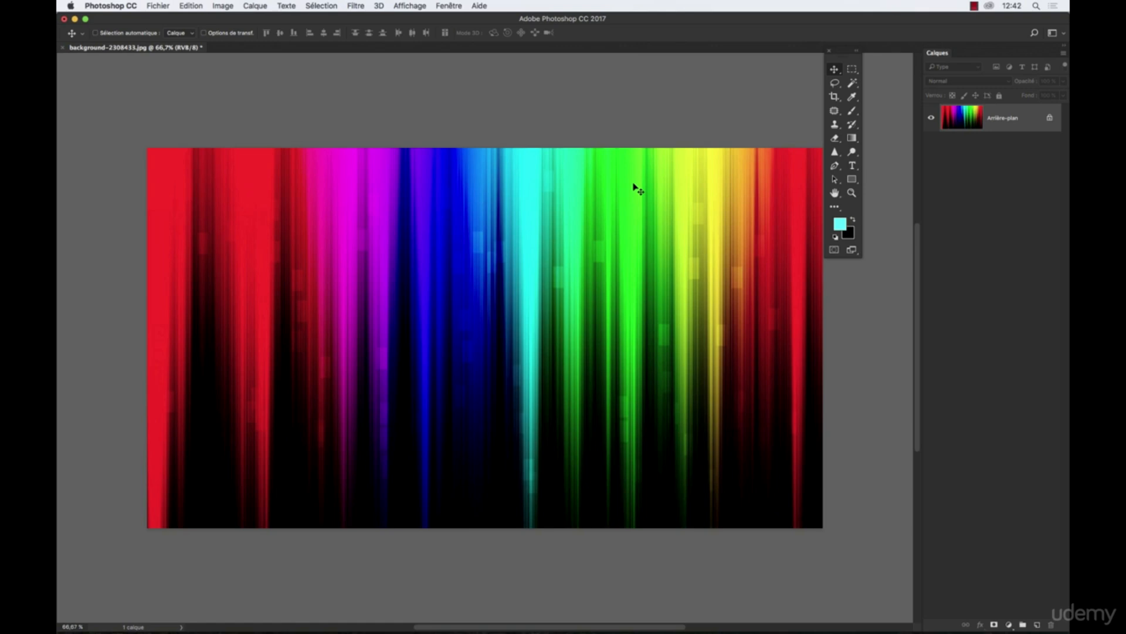
click(449, 6)
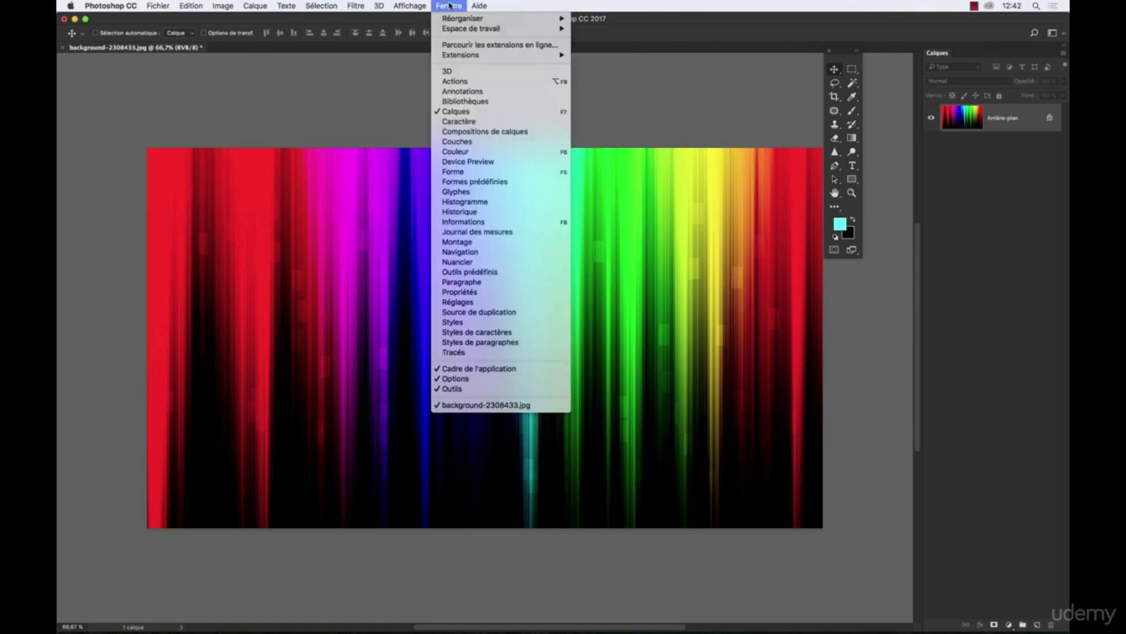
click(469, 142)
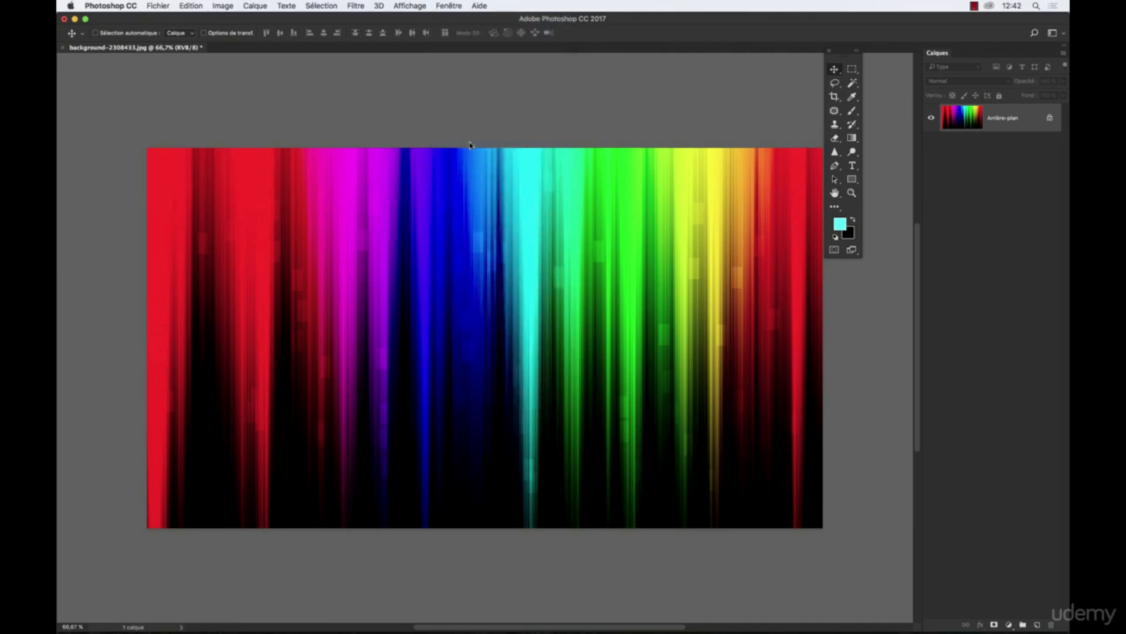
drag(614, 106, 670, 309)
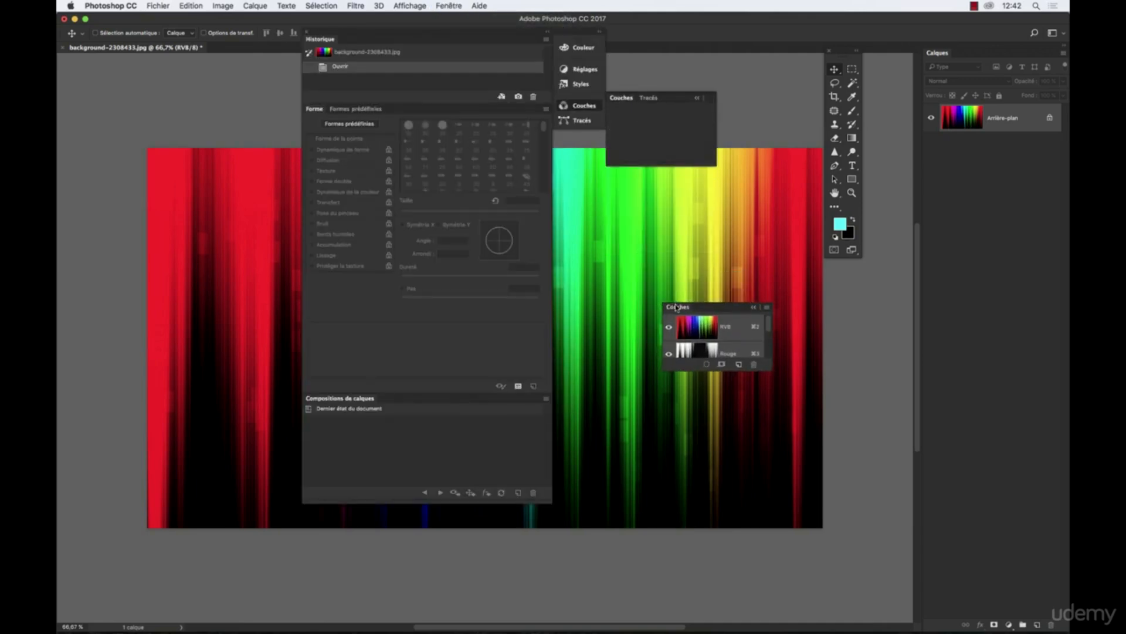
click(306, 33)
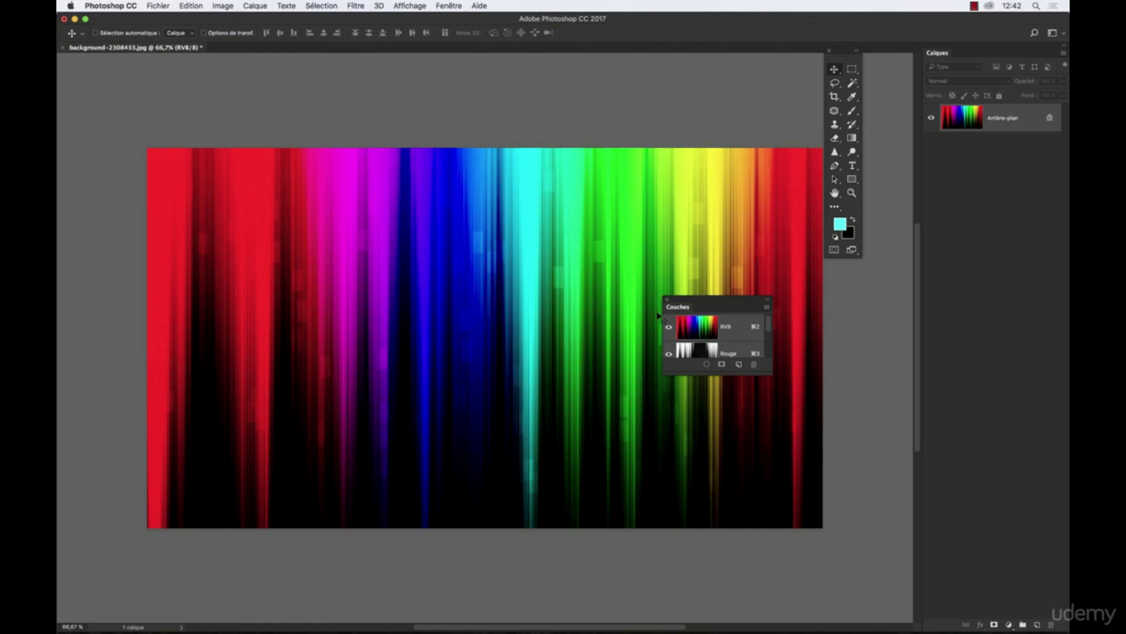
- Enlarge the floating Couches panel until all four channel rows fit and place it at the image's lower-right edge
drag(731, 302, 672, 64)
drag(711, 130, 775, 240)
drag(692, 66, 830, 309)
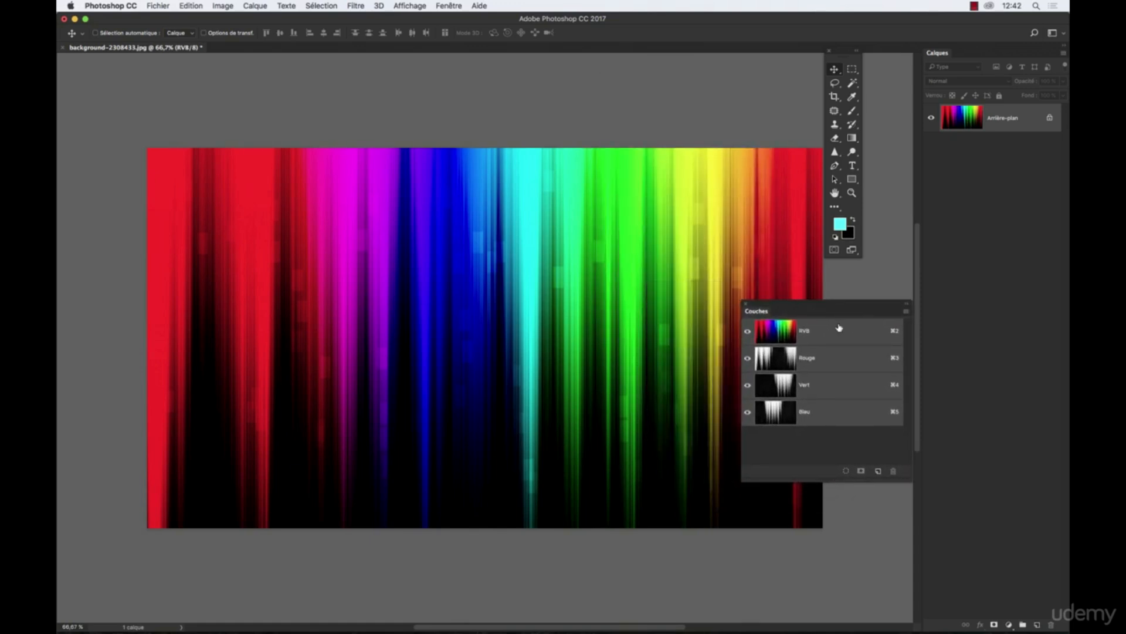
mouse_move(834, 308)
mouse_down()
mouse_move(842, 295)
mouse_move(826, 312)
mouse_up()
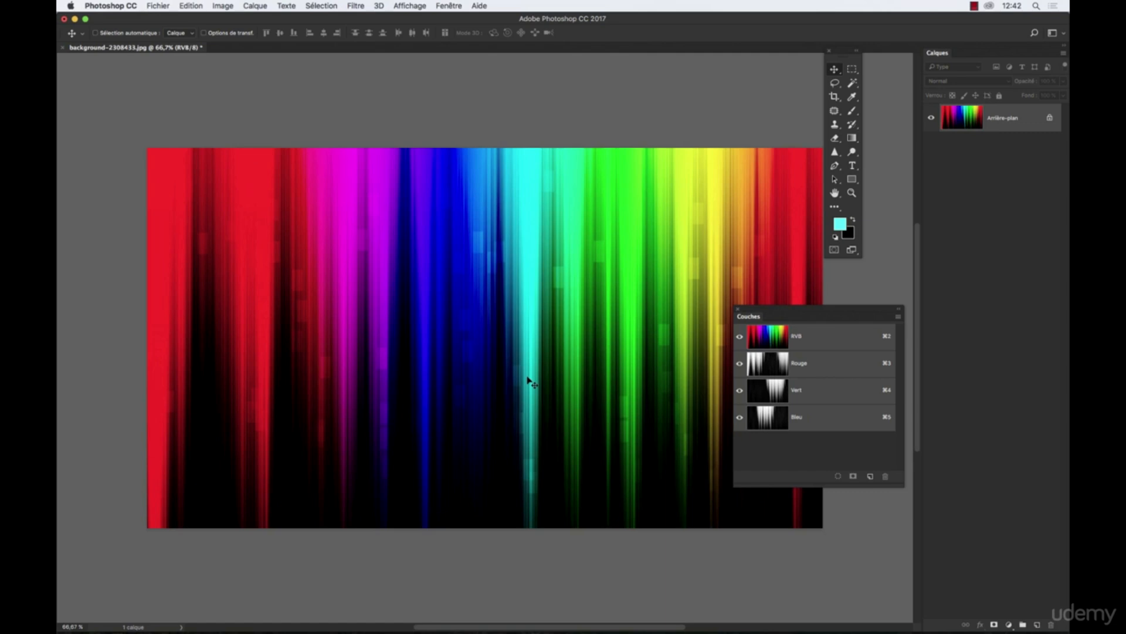
- View the Rouge, Vert and Bleu channels one at a time, with the Couches panel moved over the image's lower centre
click(814, 364)
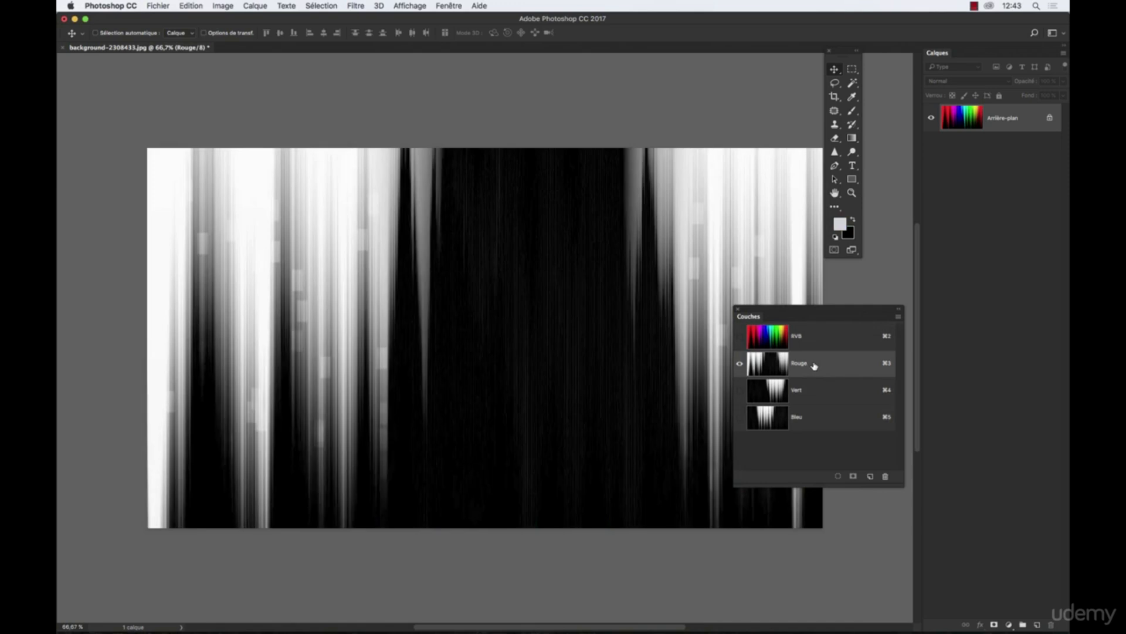
drag(814, 309, 538, 372)
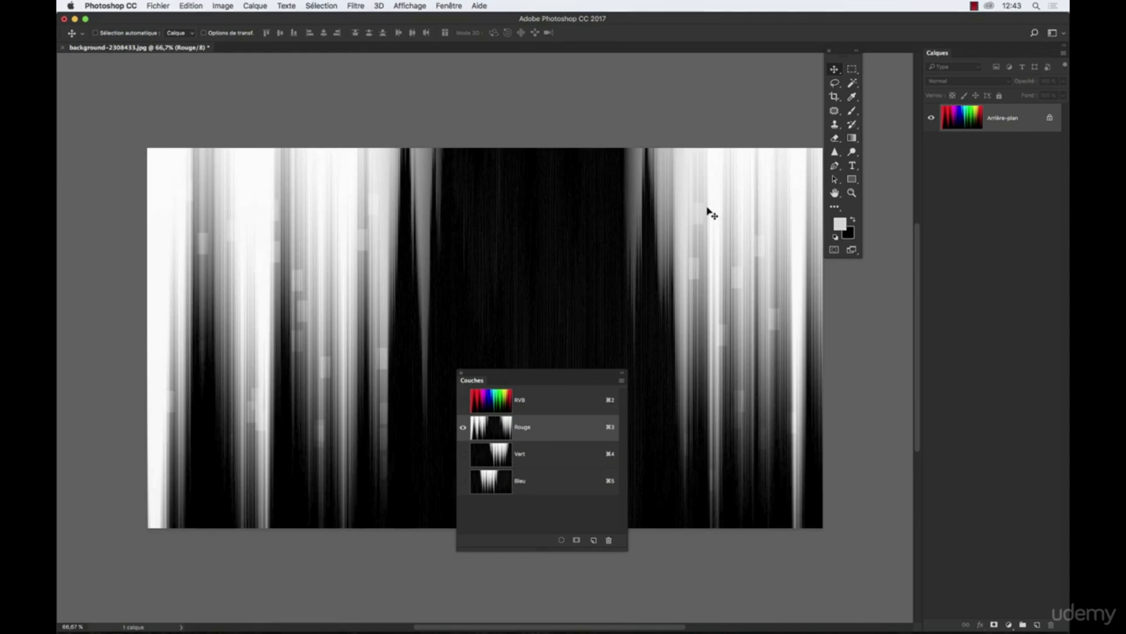
click(495, 402)
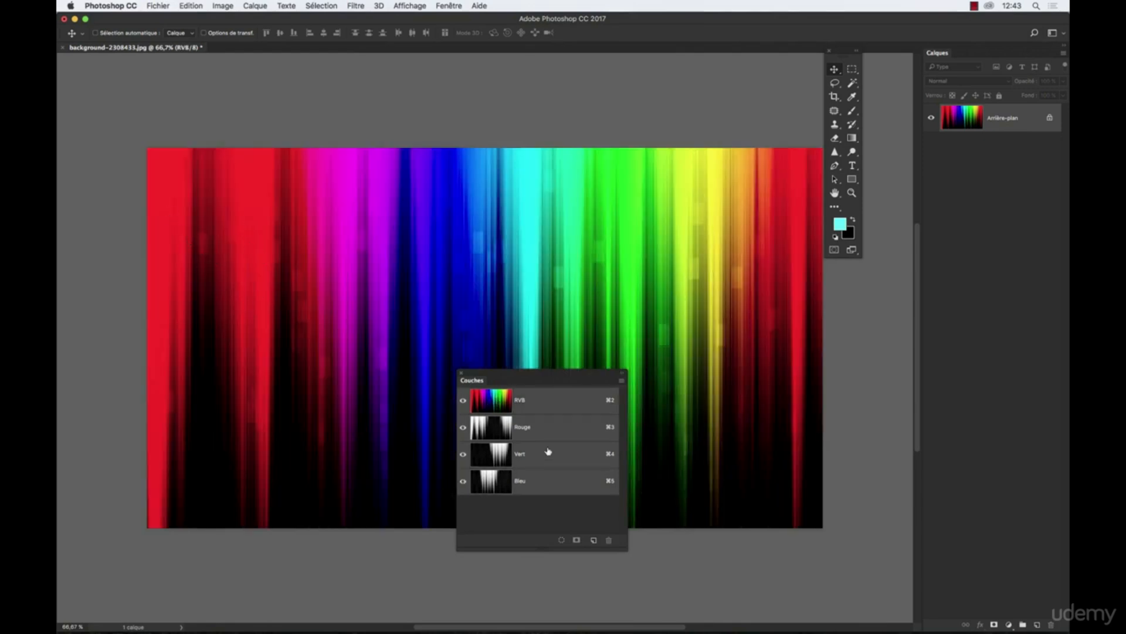
click(503, 436)
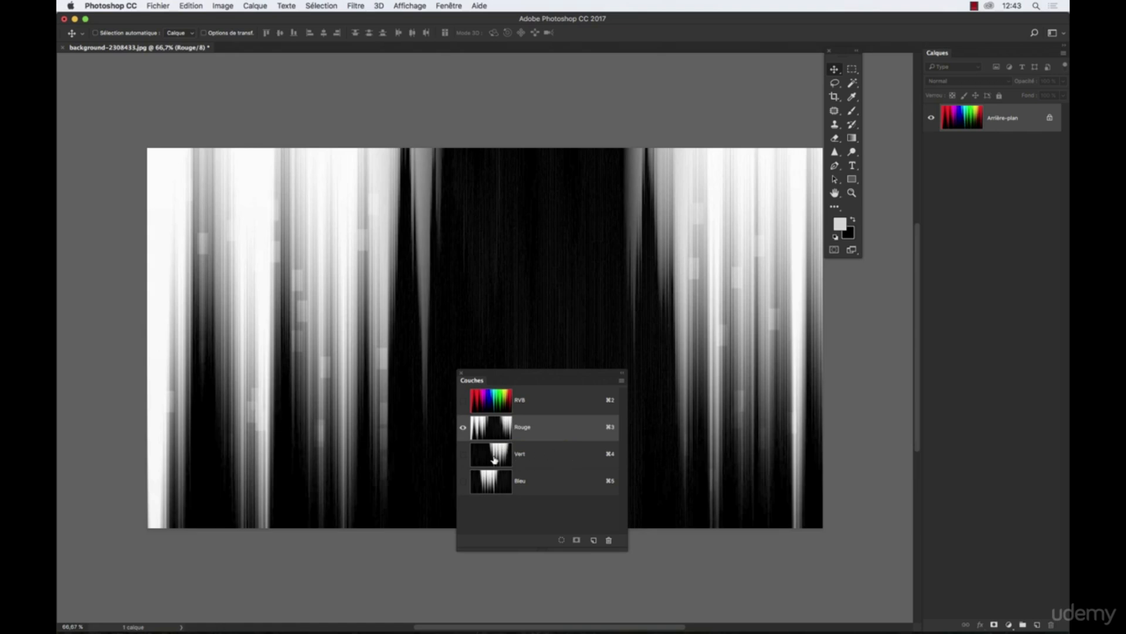
click(505, 458)
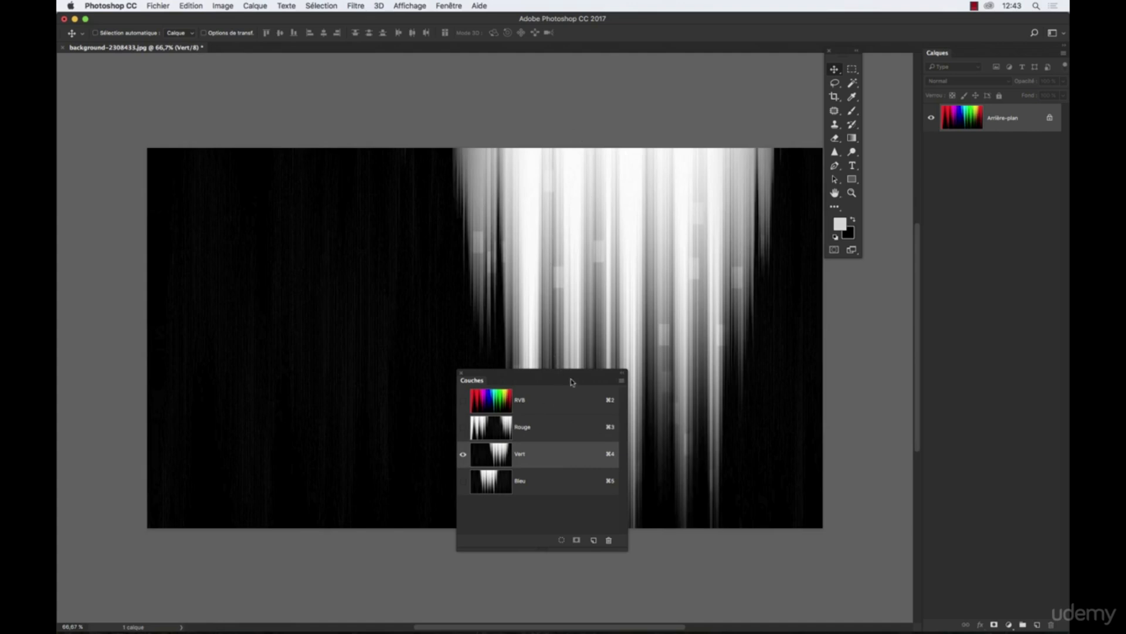
click(526, 484)
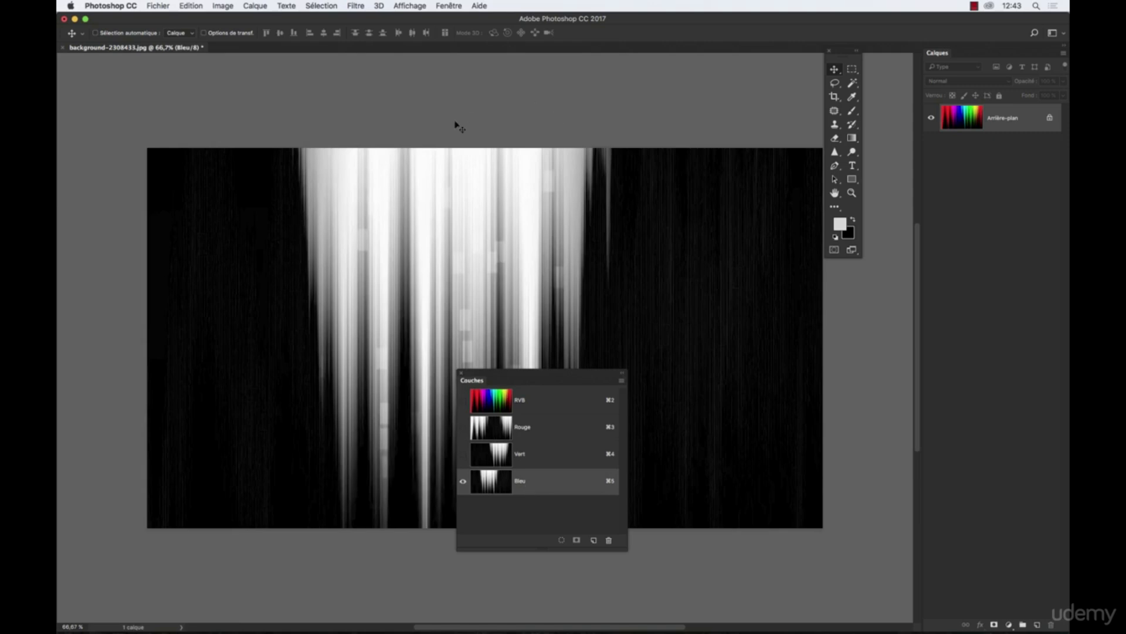
- Alternate between the Rouge channel and the RVB composite to compare its light and dark areas with the colours
click(527, 433)
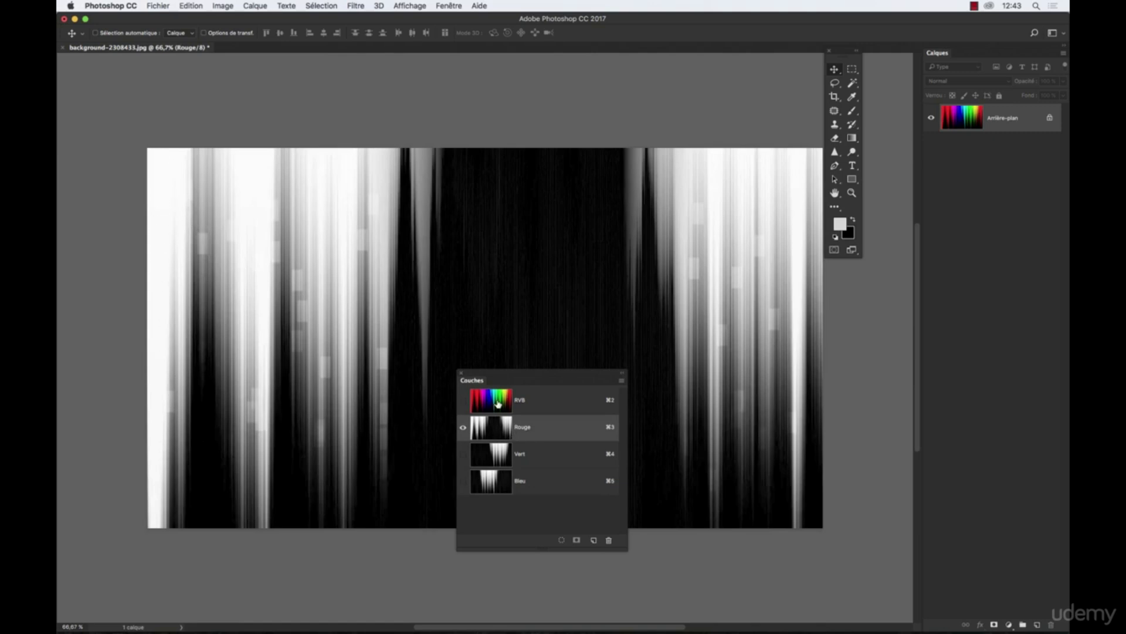
key(super+2)
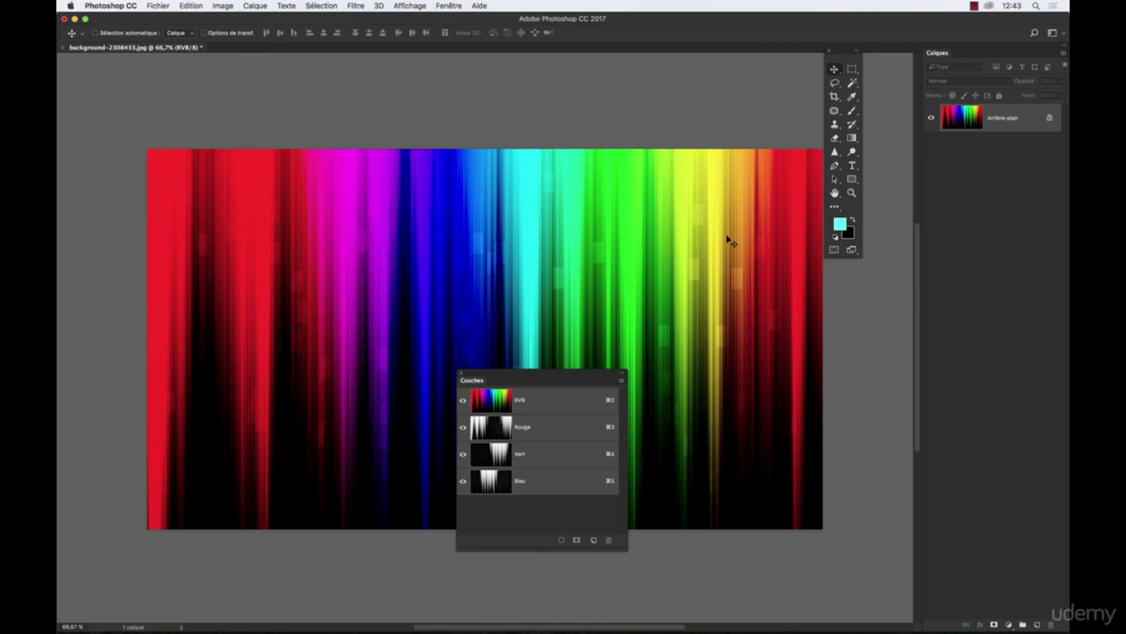
click(498, 427)
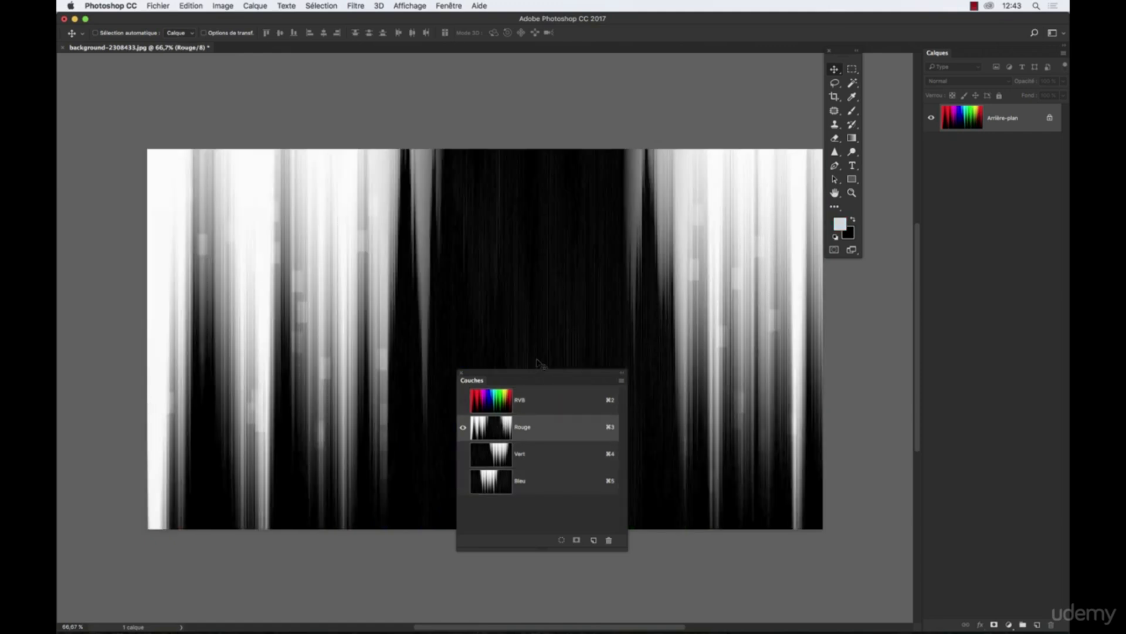
click(488, 409)
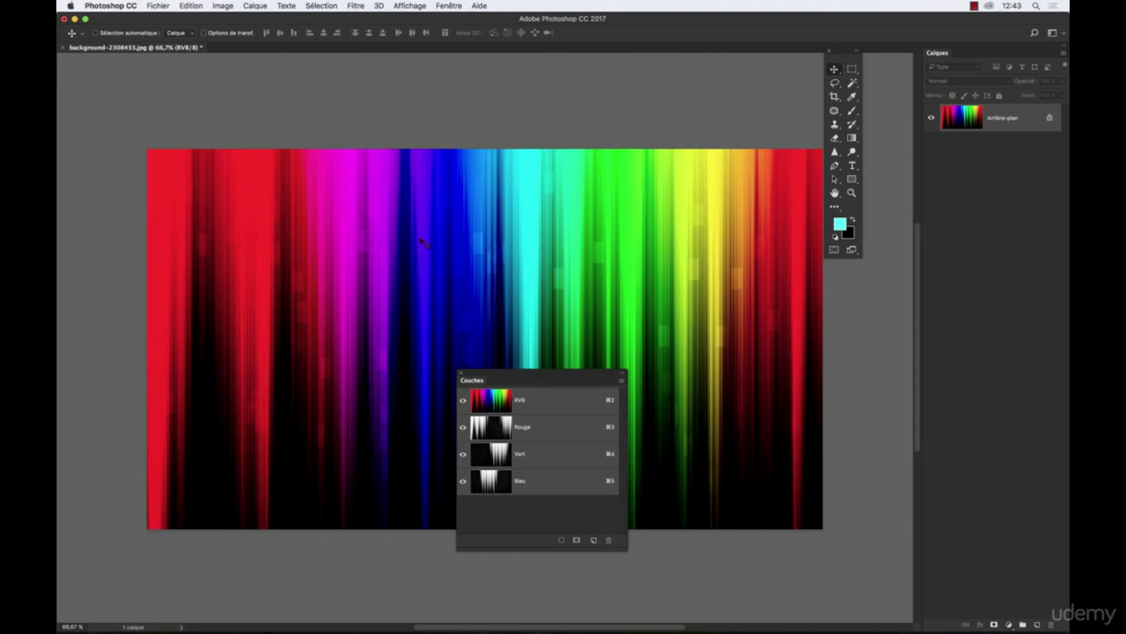
click(494, 430)
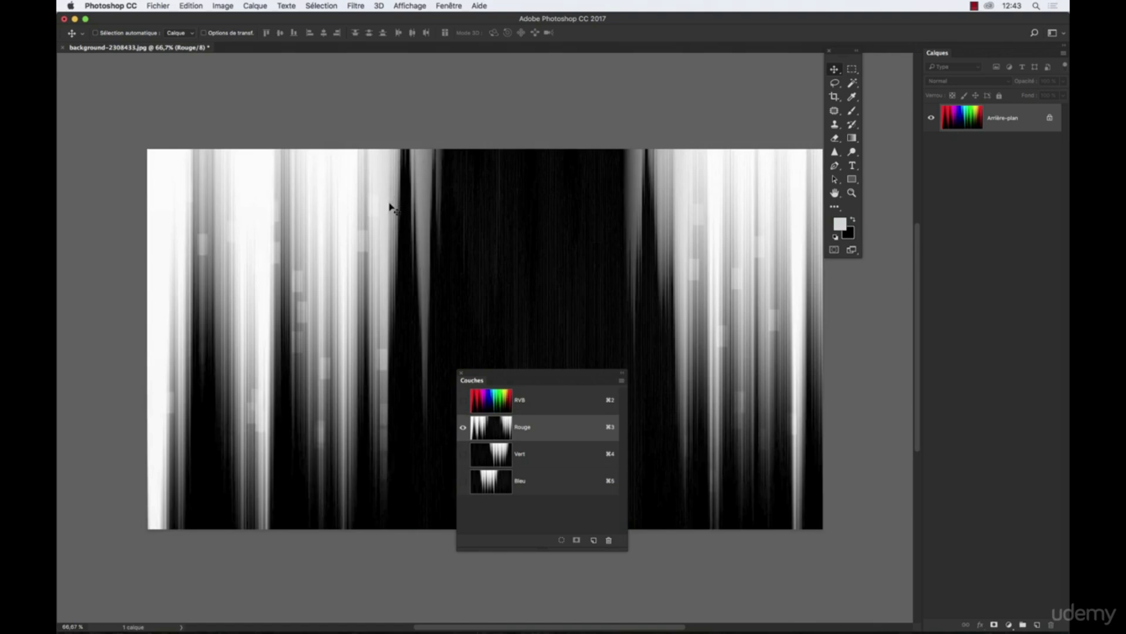
- Shift the Rouge channel's content slightly upward, undo the move and reapply it
drag(381, 219, 380, 209)
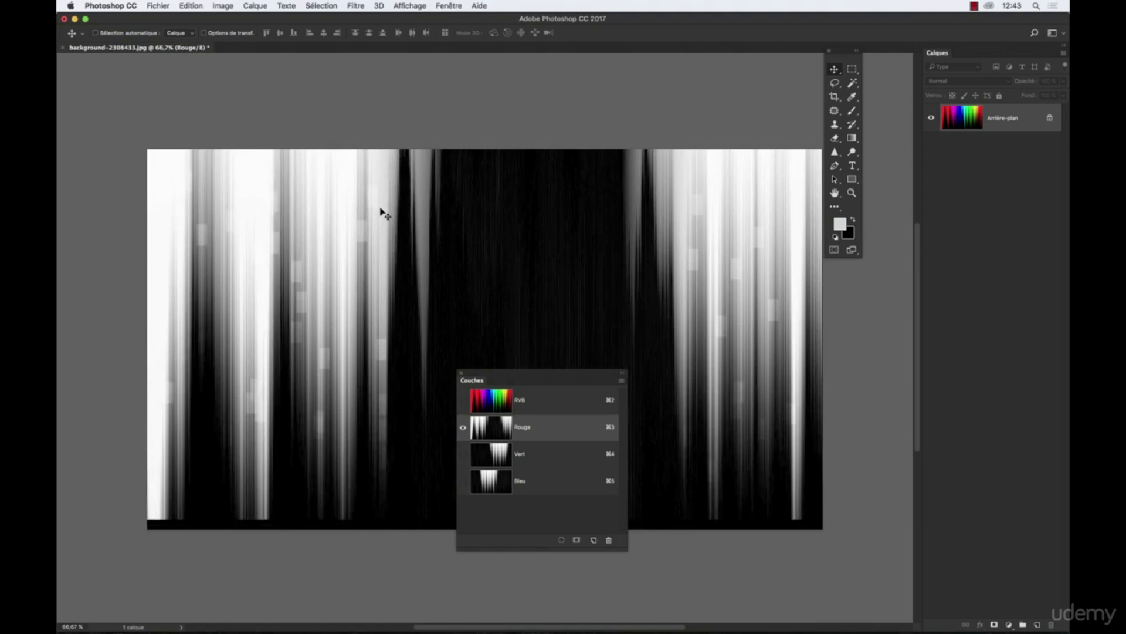
key(super+z)
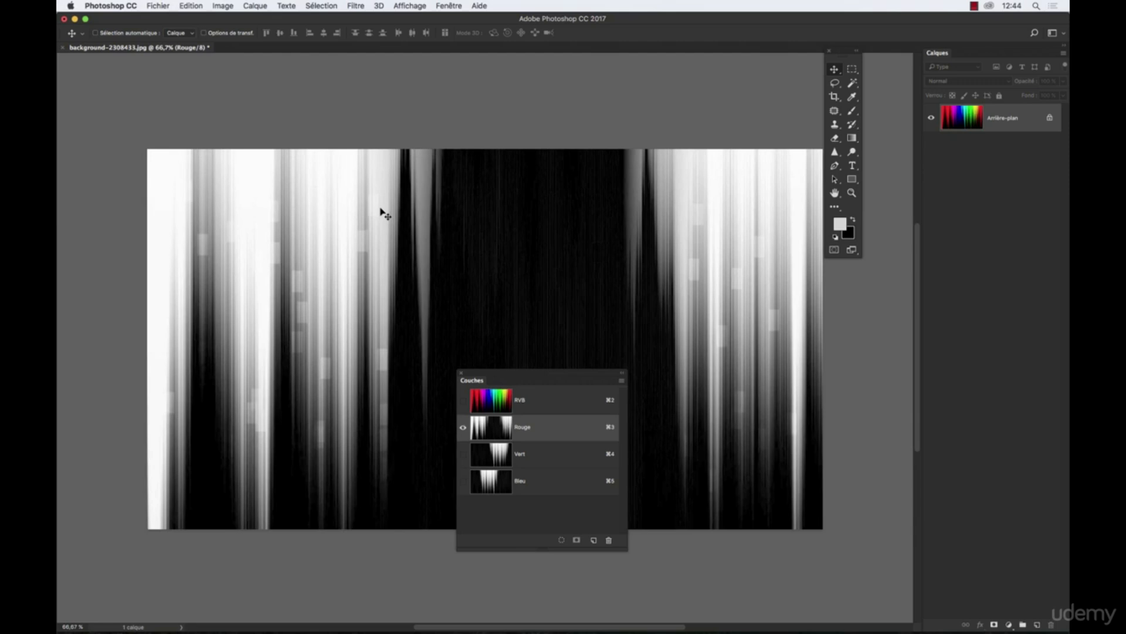
scroll(676, 279, up, 1)
key(super+z)
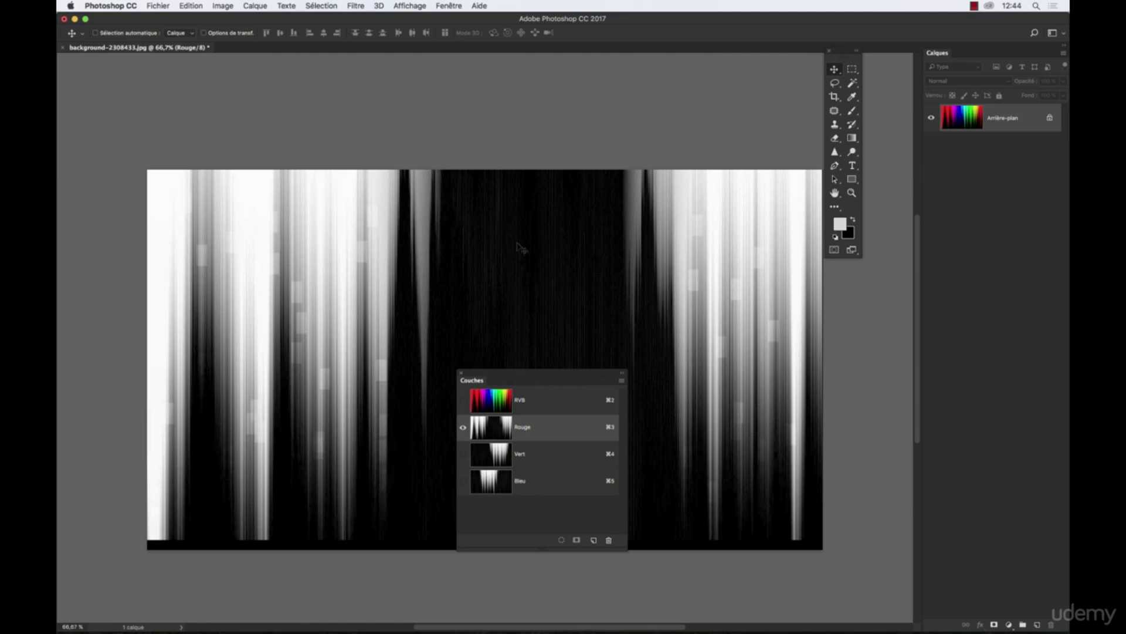
- Review the Vert, Bleu and Rouge channels again, move the Couches panel off the image centre and restore the RVB composite
click(498, 456)
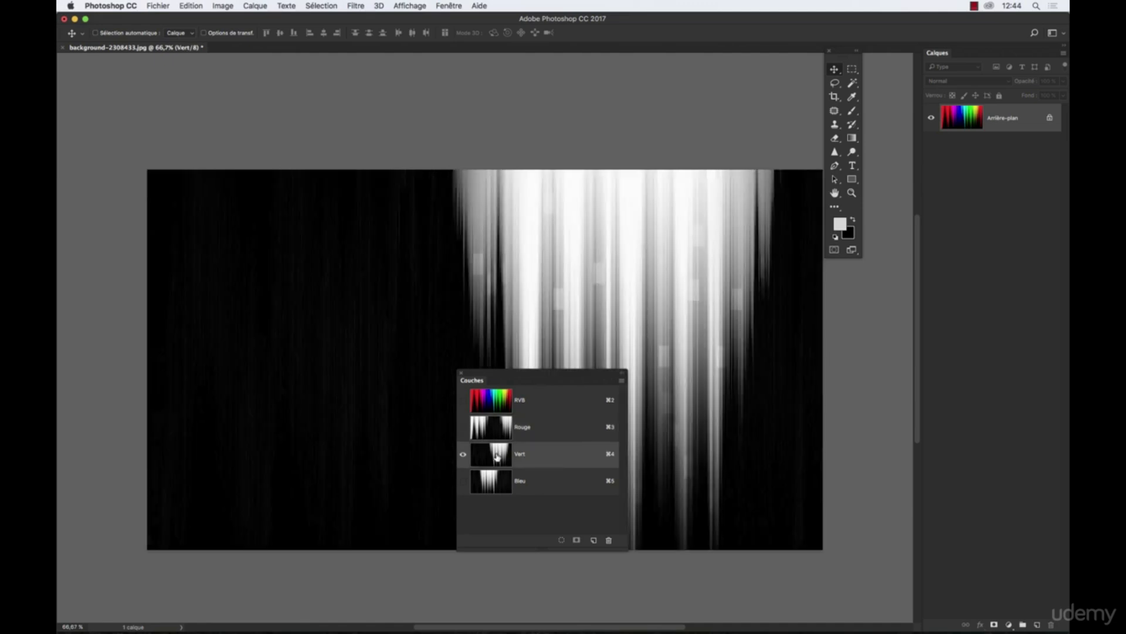
click(486, 487)
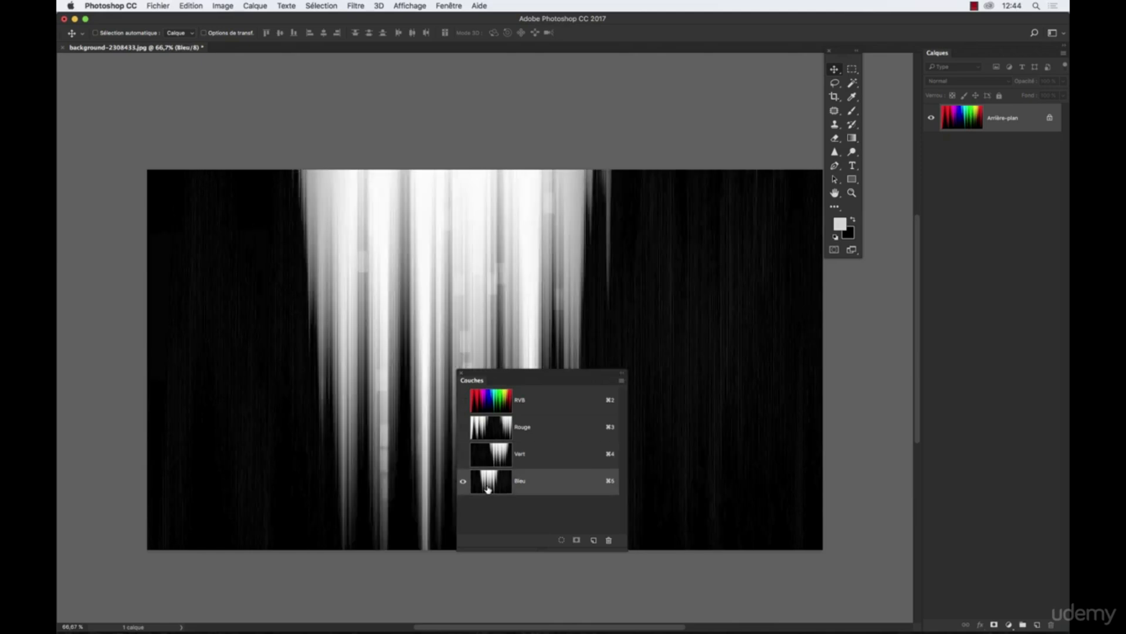
click(494, 461)
click(497, 432)
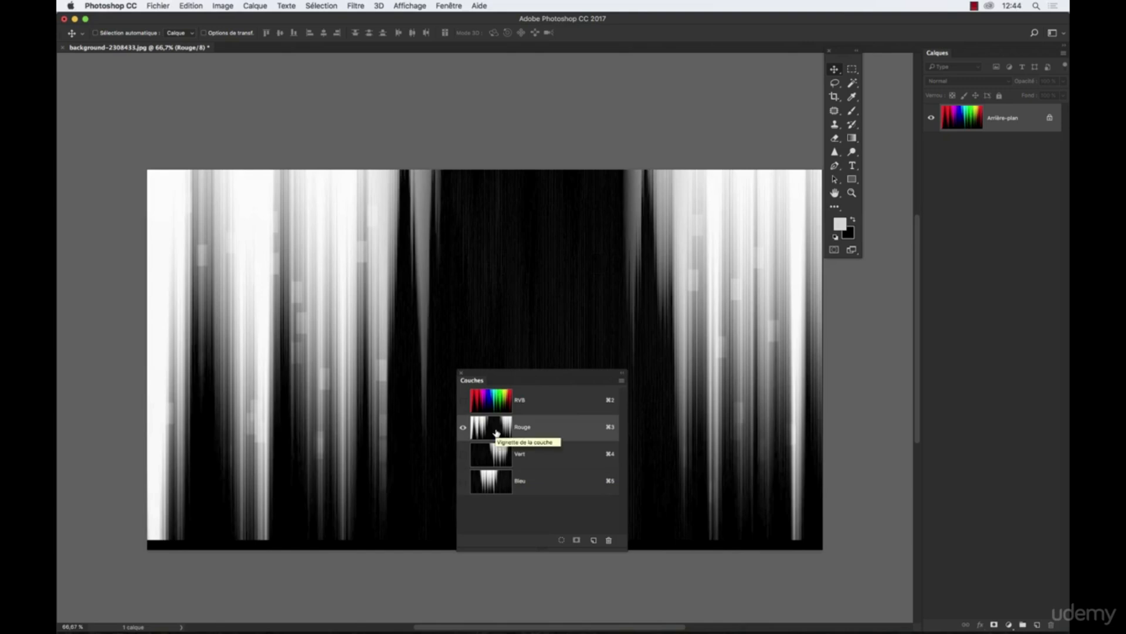
drag(508, 372, 755, 406)
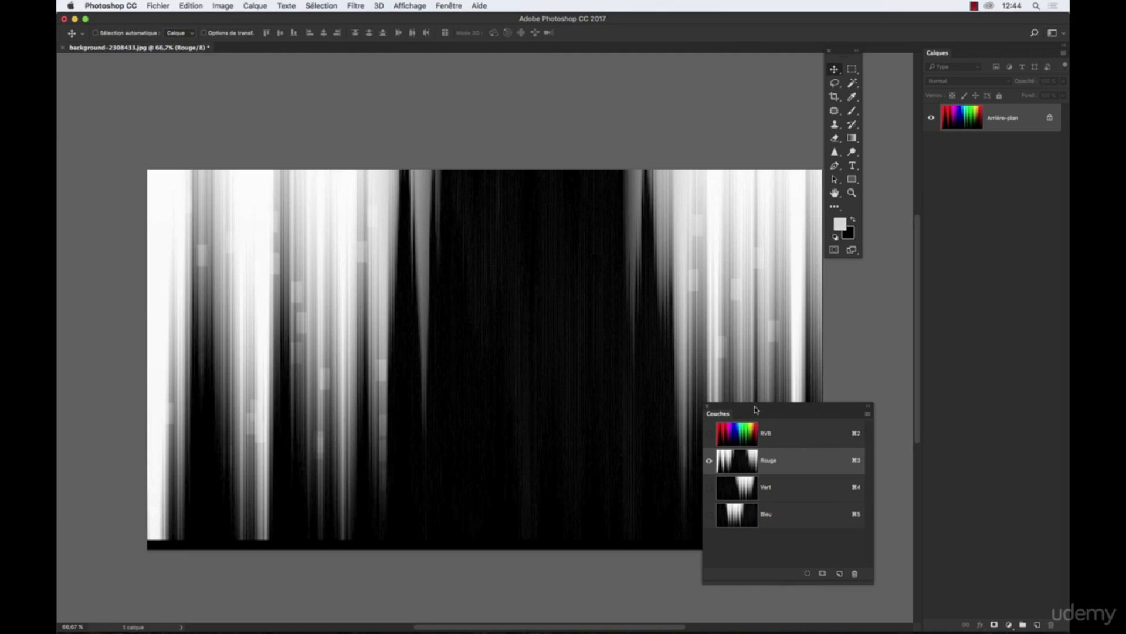
click(725, 433)
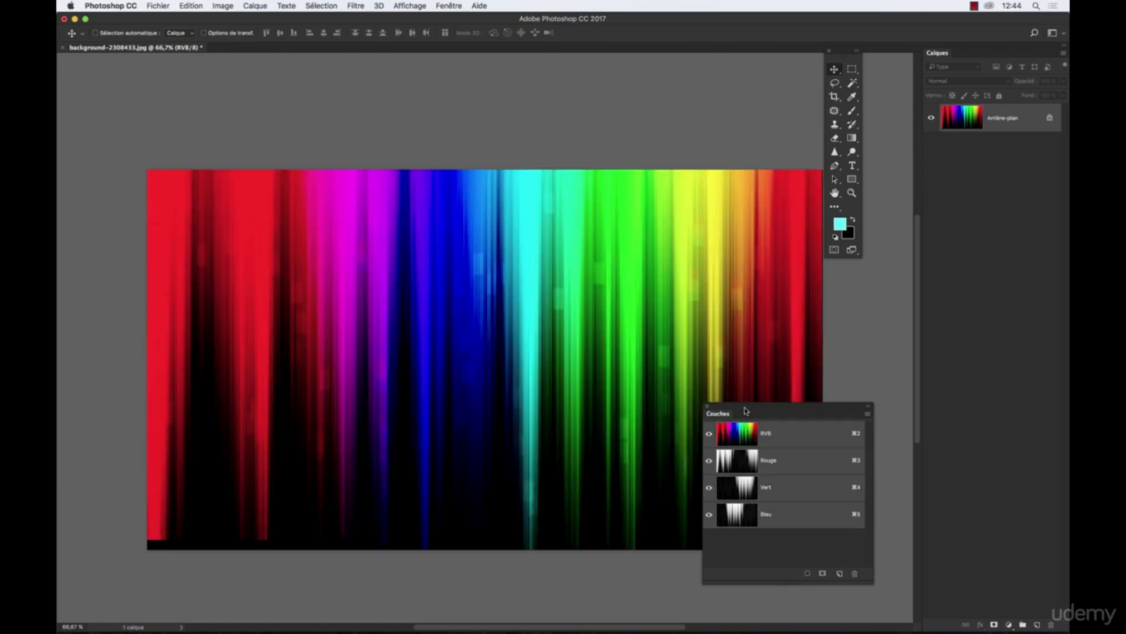
- Move the Couches panel to the image's upper edge and convert the image to CMYK (CMJN), accepting the Coated FOGRA39 profile
drag(747, 408, 529, 109)
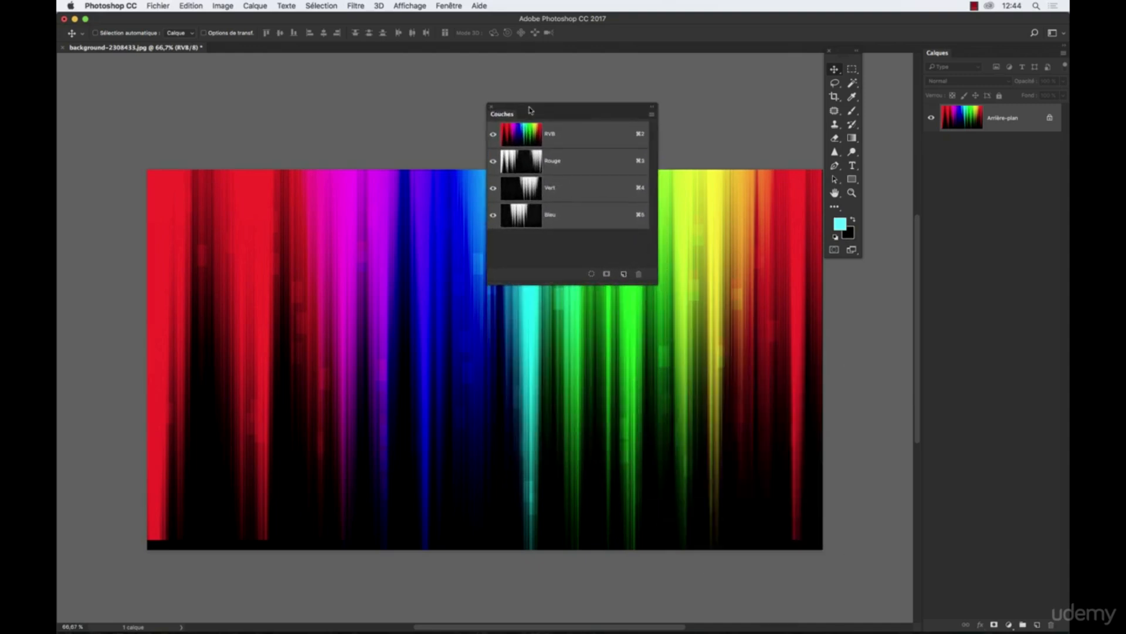
click(224, 7)
mouse_move(223, 17)
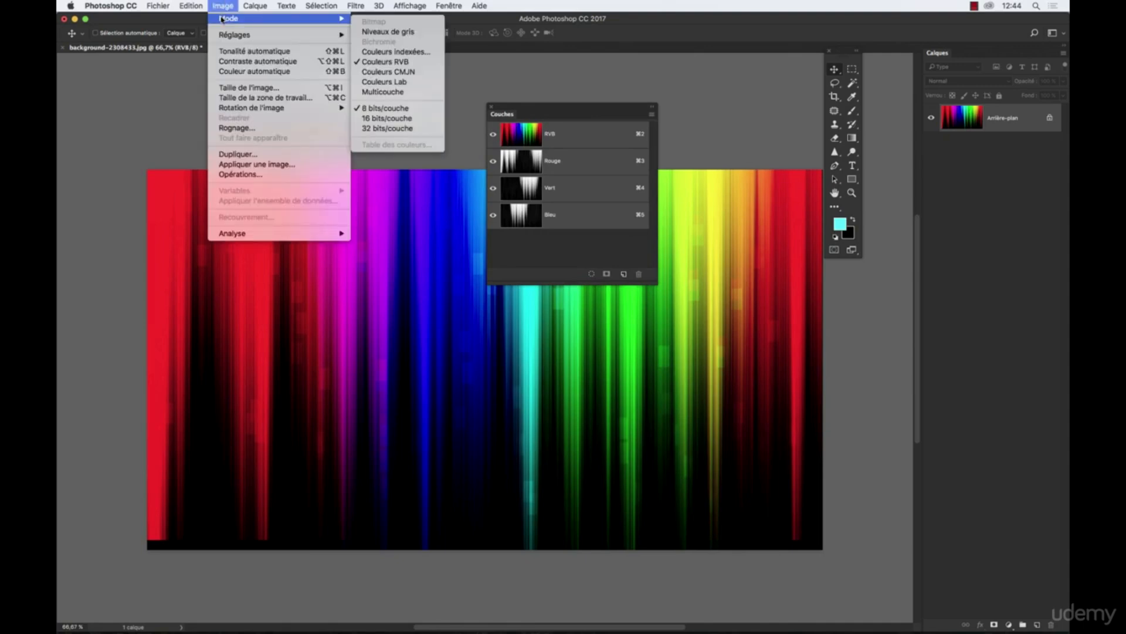
click(383, 71)
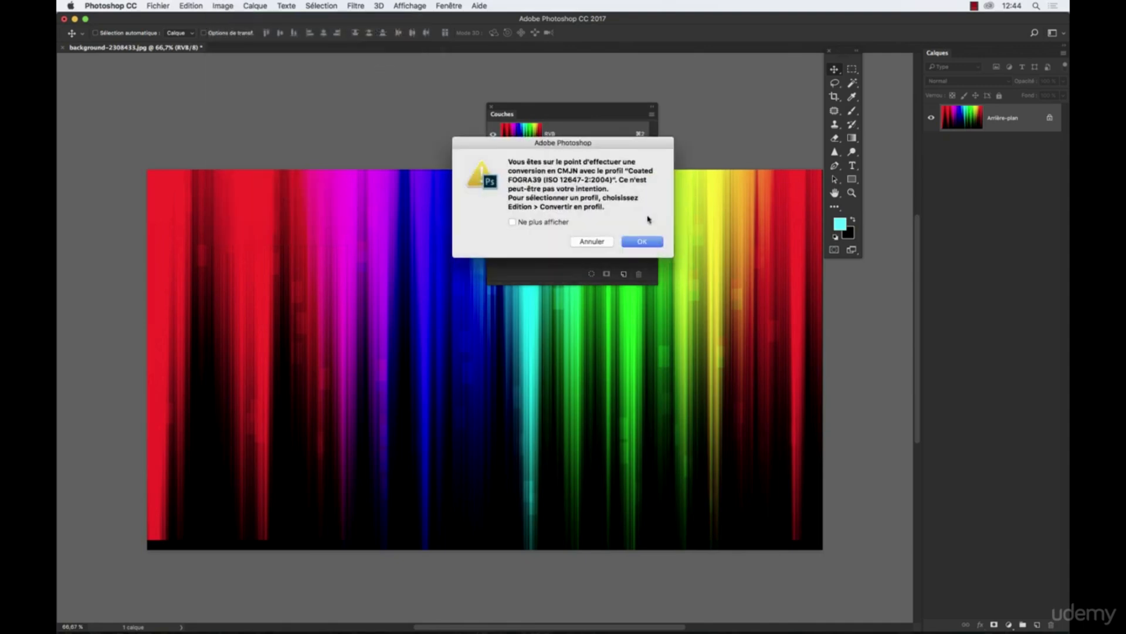
click(641, 241)
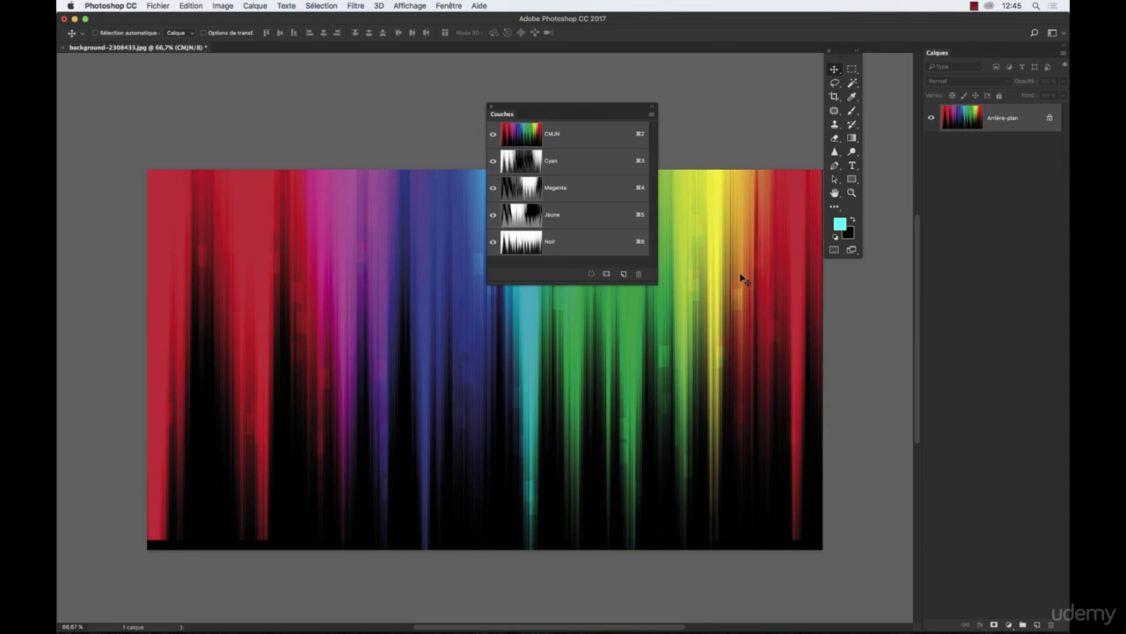
- View the Cyan, Magenta, Jaune and Noir channels one at a time, then return to the CMJN composite
click(564, 162)
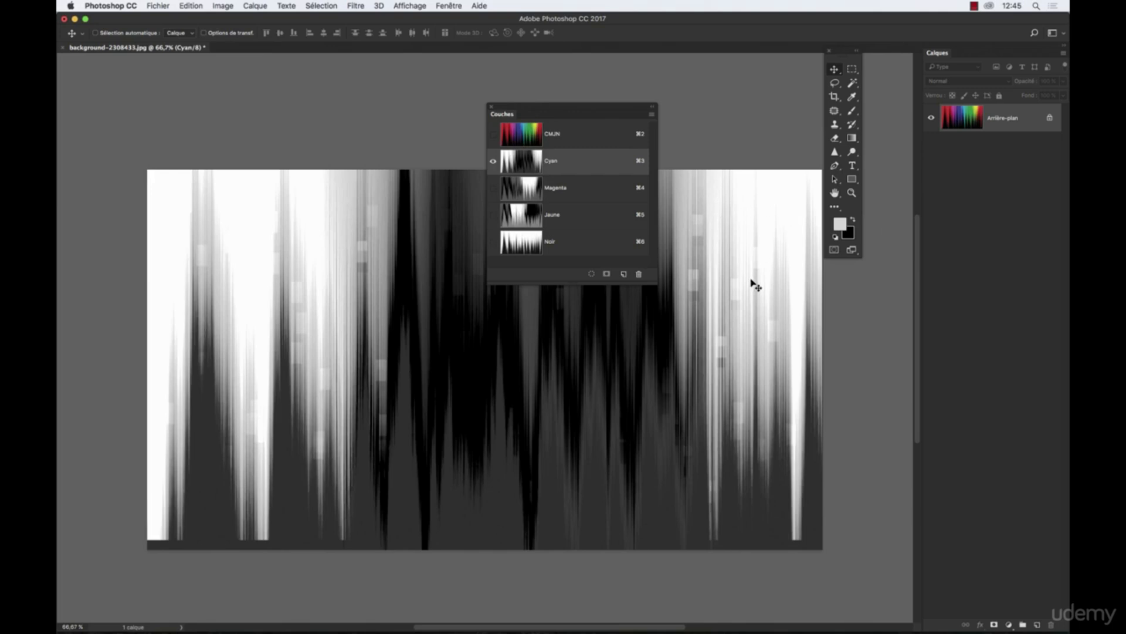
click(575, 192)
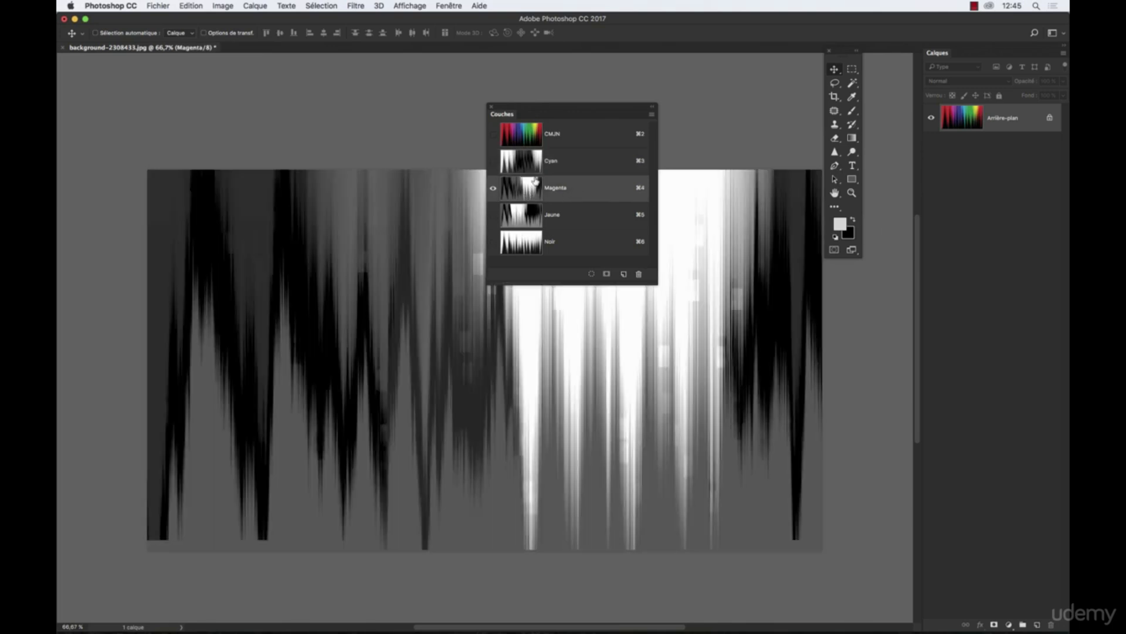
click(572, 221)
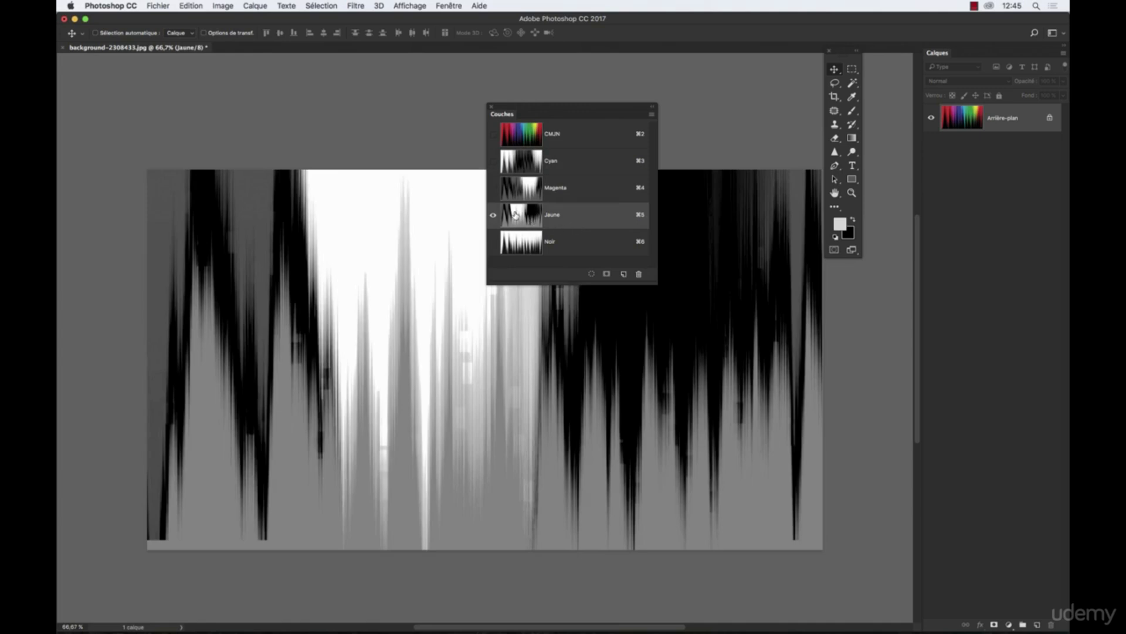
click(577, 249)
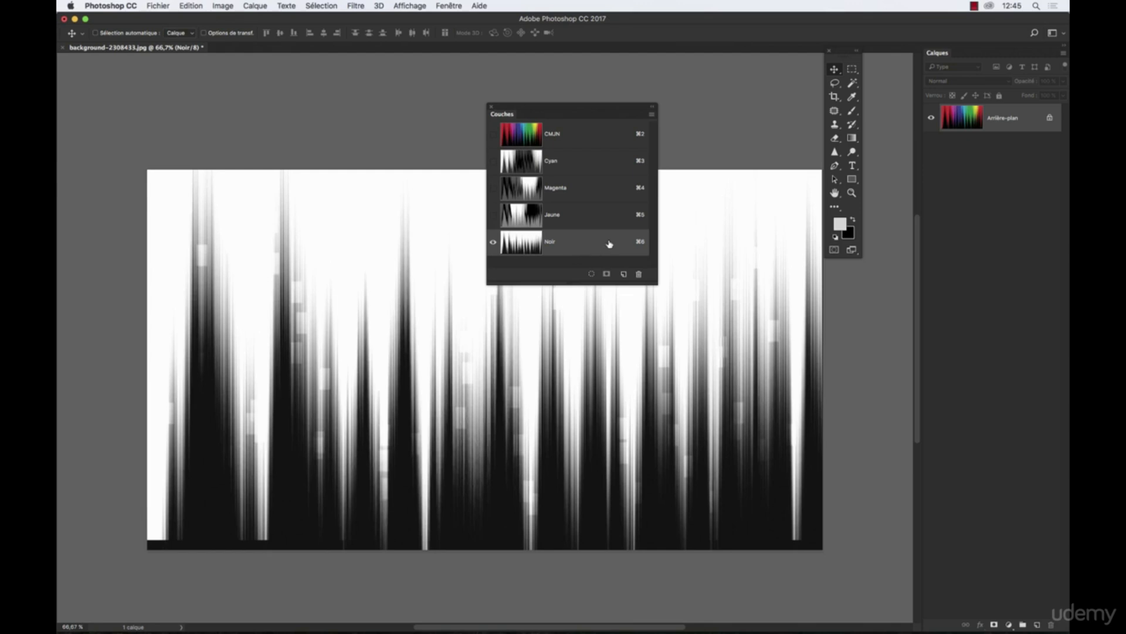
click(572, 139)
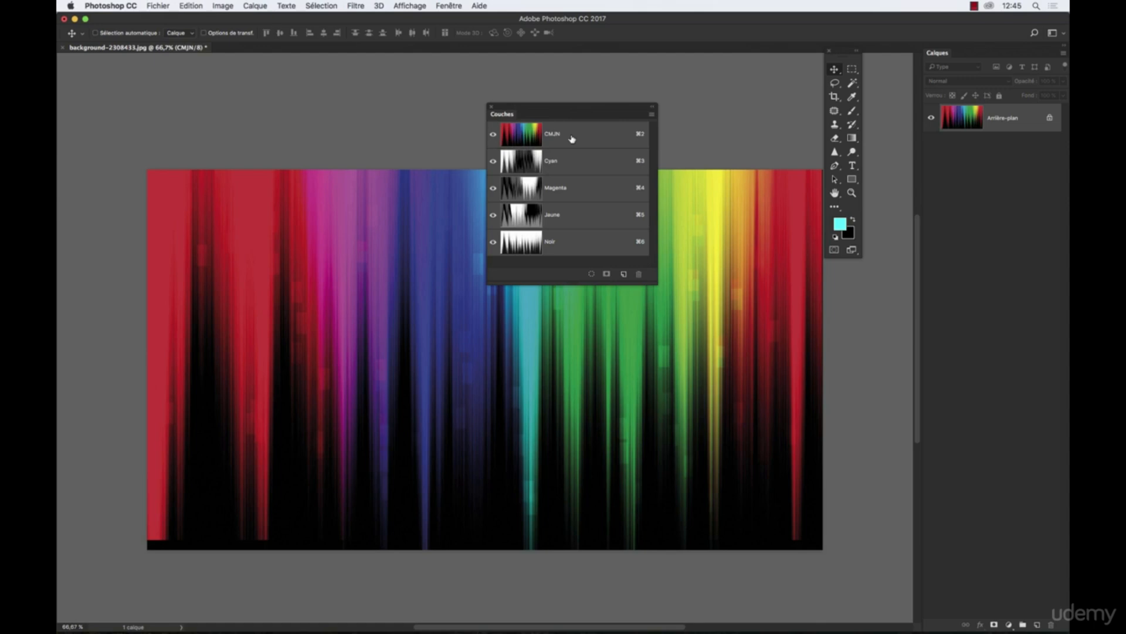
- Move the Couches panel aside and compare the Cyan, Magenta and Jaune channels with the CMJN composite, ending on the composite
drag(583, 111, 281, 107)
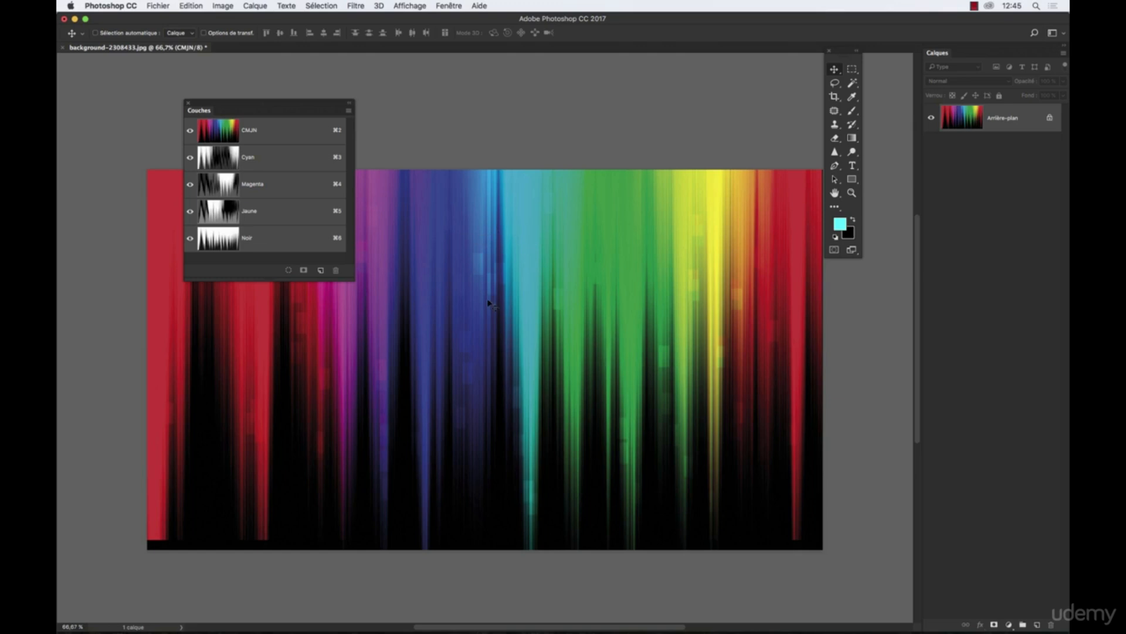
click(223, 163)
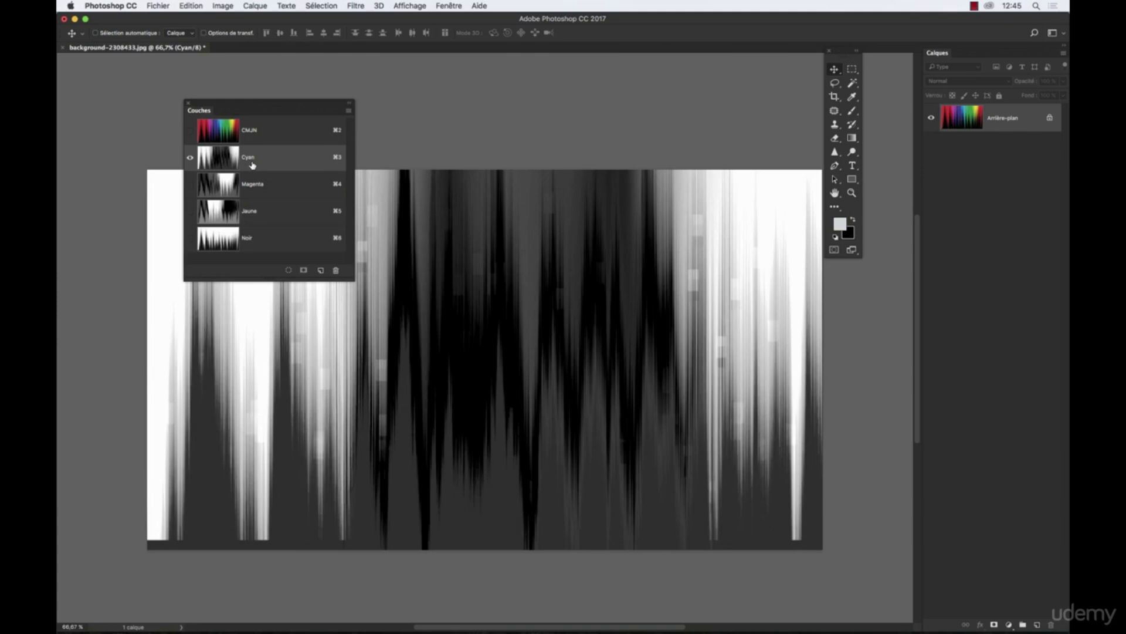
click(251, 132)
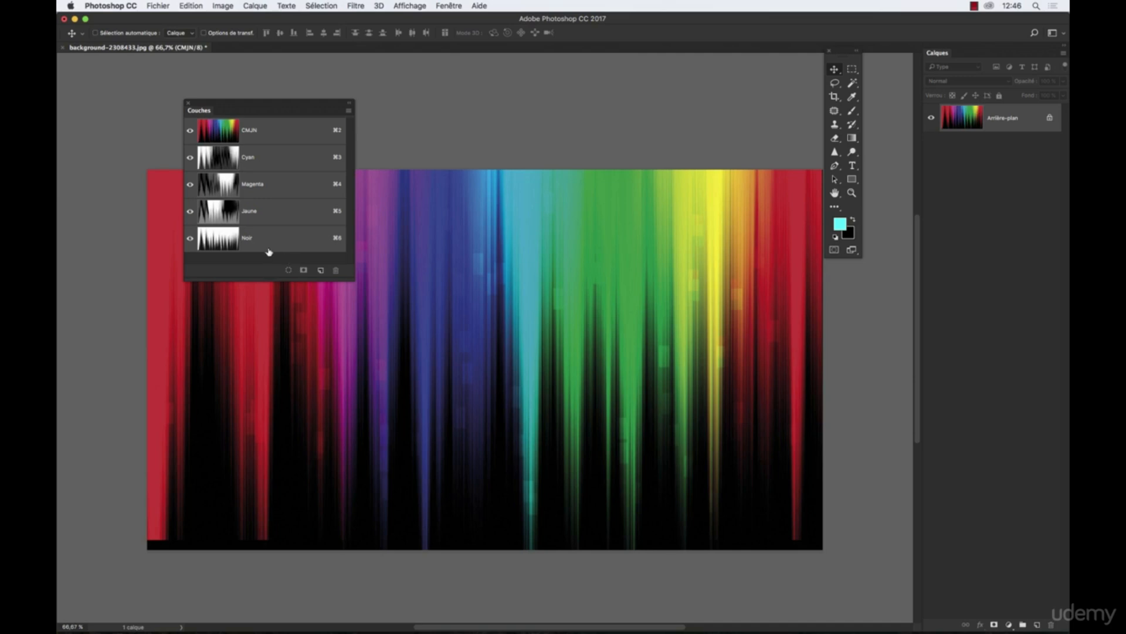
click(259, 186)
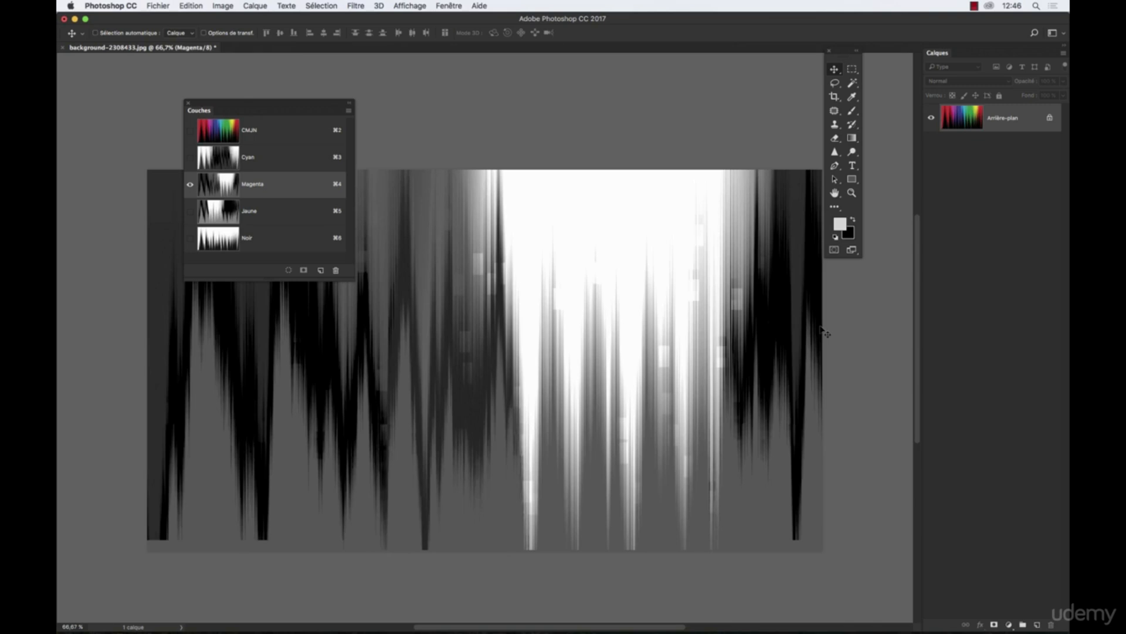
drag(279, 105, 434, 80)
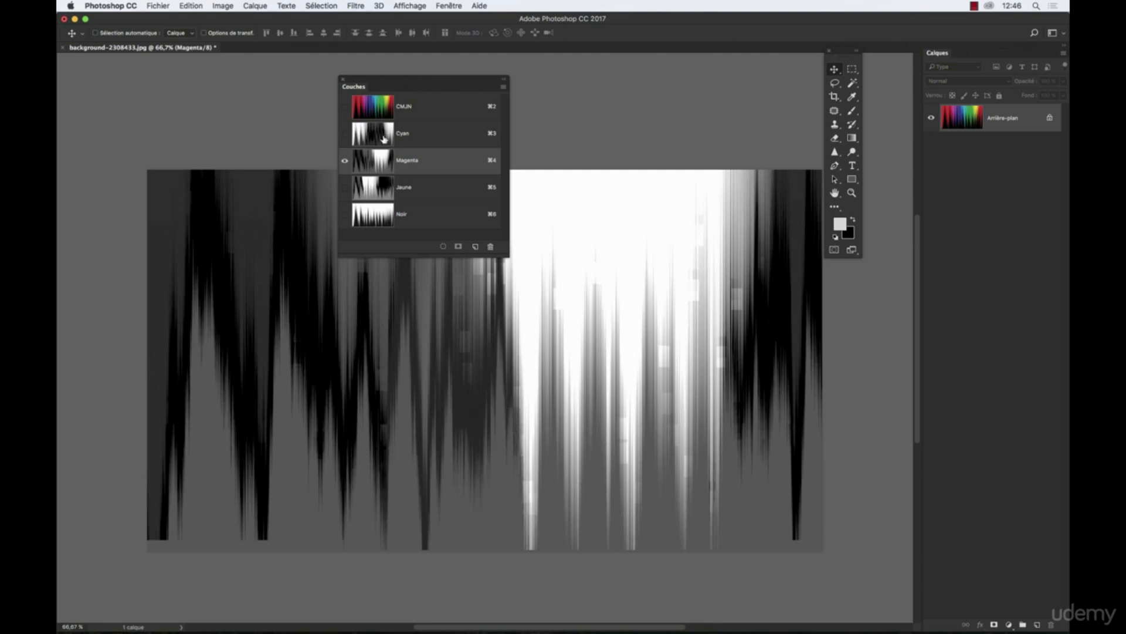
click(409, 190)
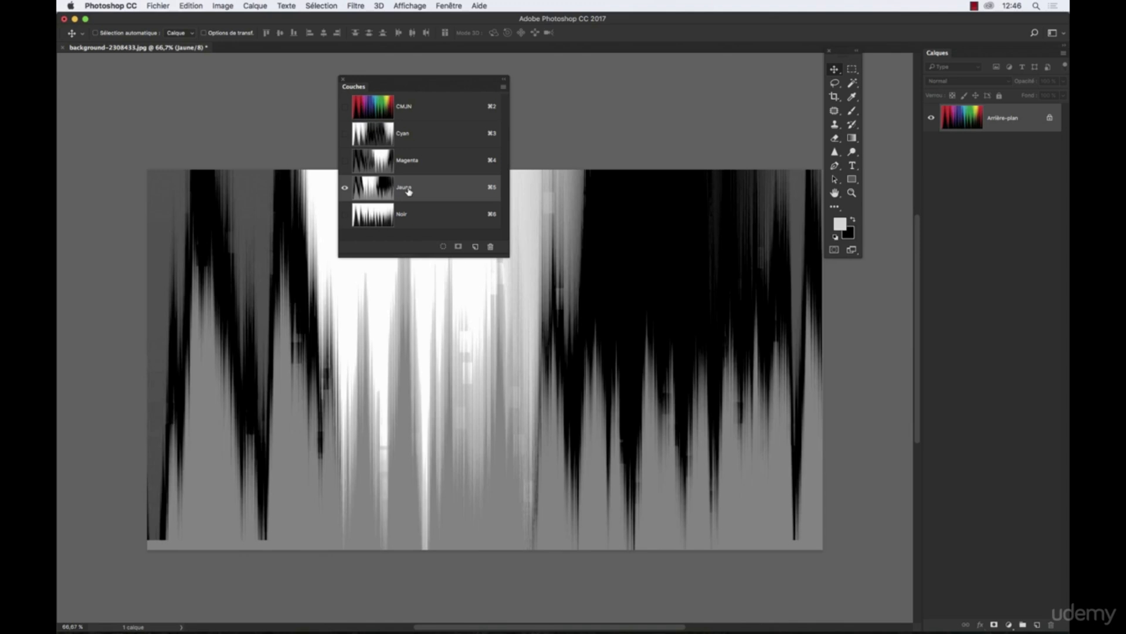
click(404, 106)
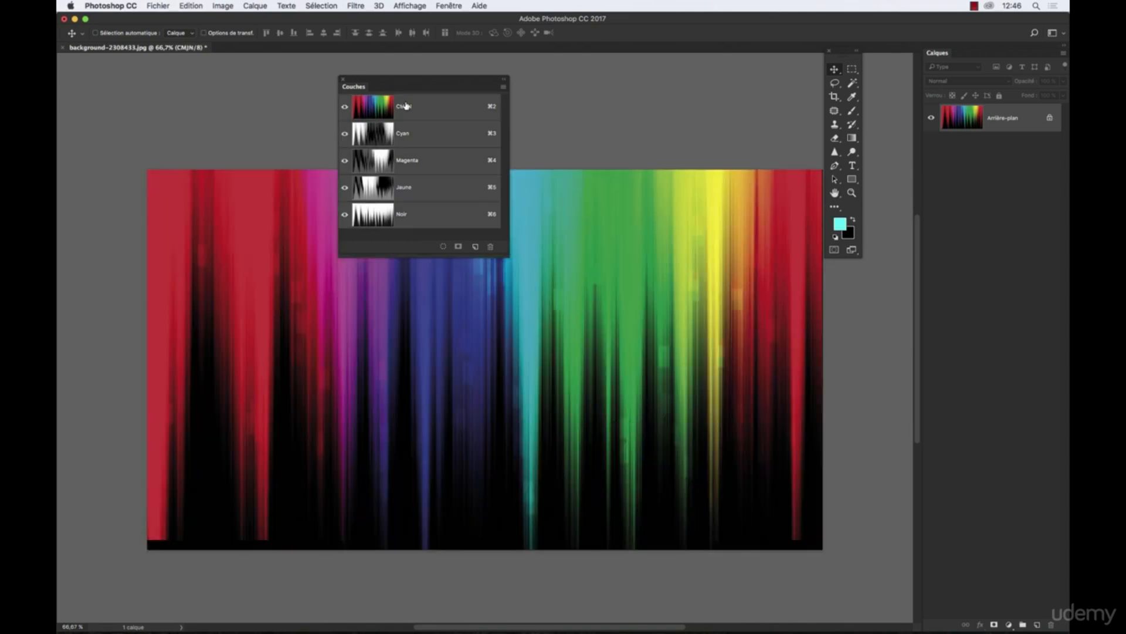
- Convert the background image from CMYK back to RGB (RVB) colour mode
click(229, 5)
mouse_move(234, 18)
click(398, 70)
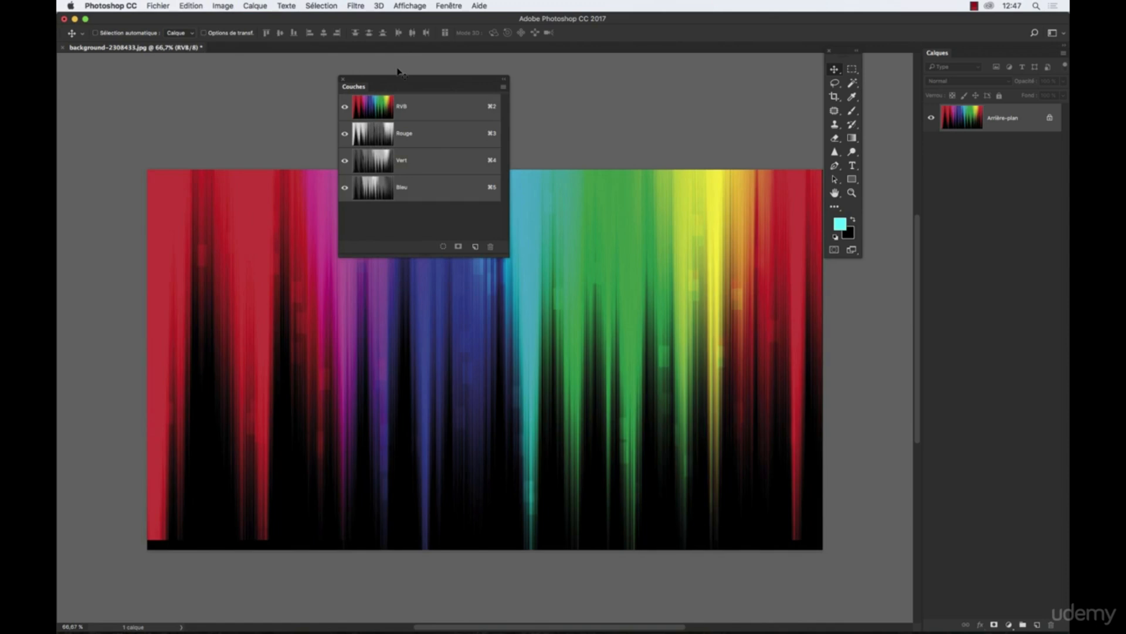
- View the Rouge, Vert and Bleu channels of the striped background image individually and restore the RVB composite
click(406, 136)
click(408, 164)
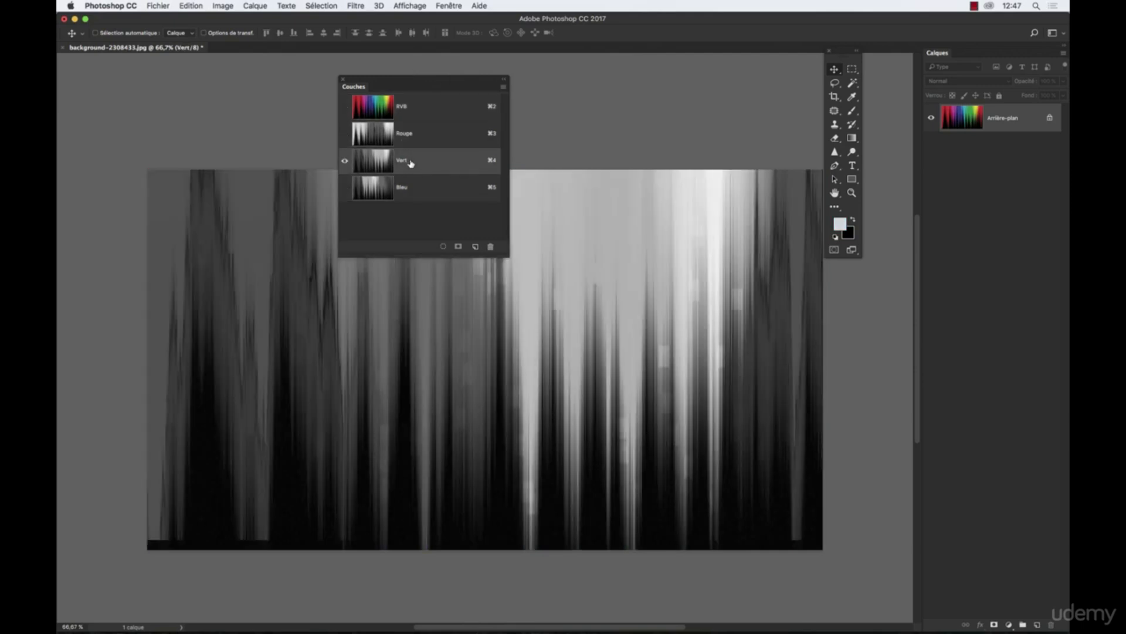
click(414, 187)
click(414, 165)
click(419, 135)
click(415, 160)
click(416, 189)
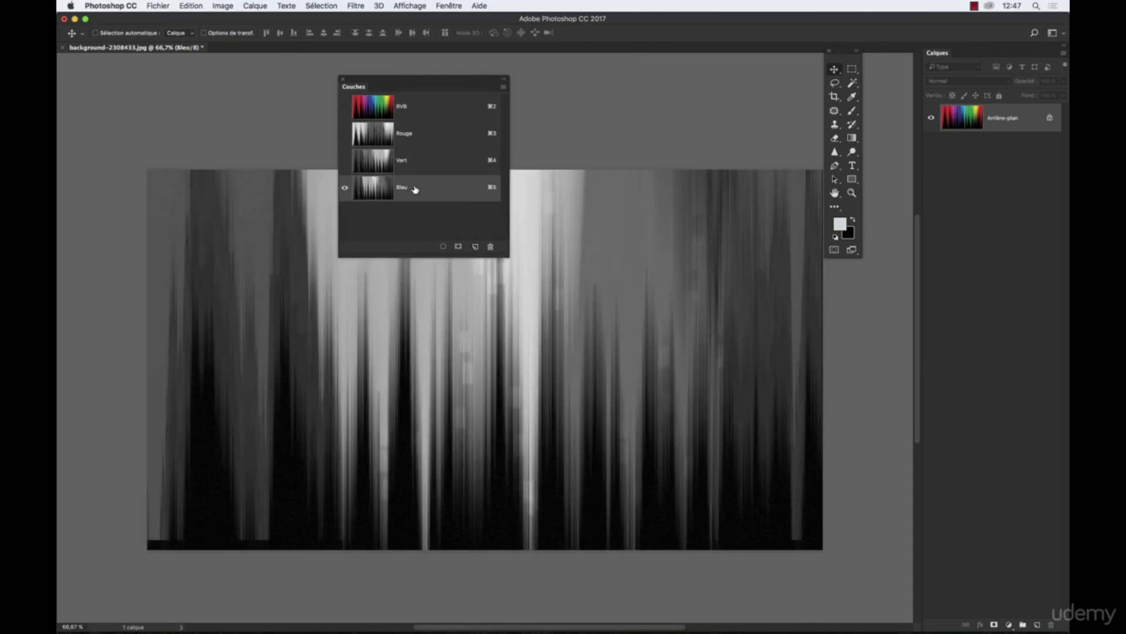
click(421, 136)
key(super+2)
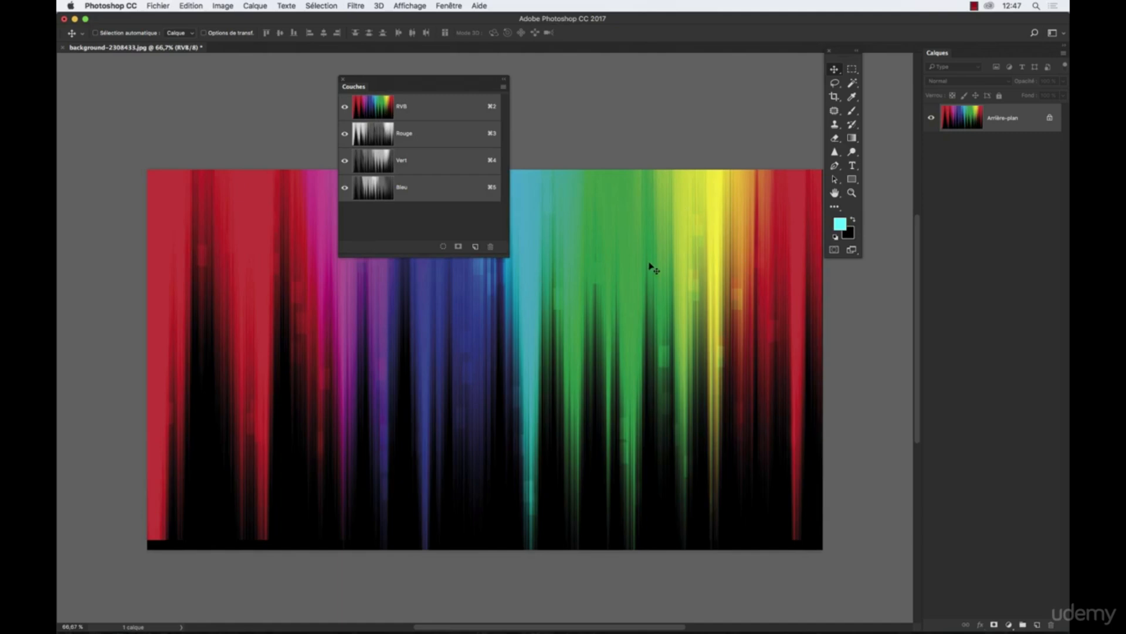
- Switch to Adobe Bridge and open snail-405384.jpg in Photoshop, assigning the Adobe RGB (1998) working profile
mouse_move(529, 617)
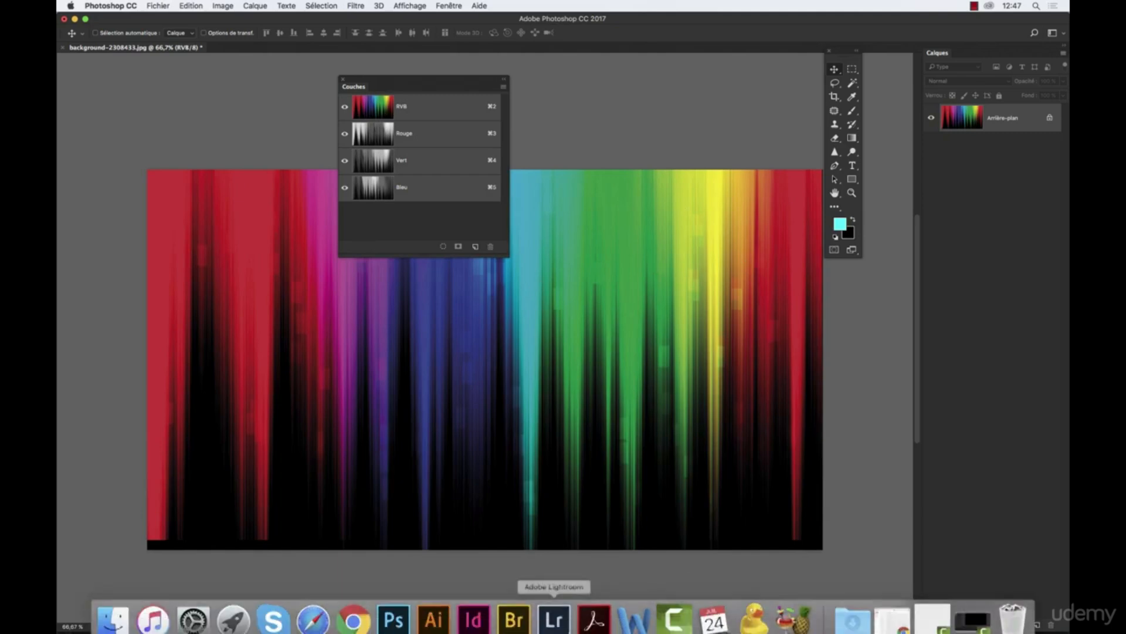
click(530, 617)
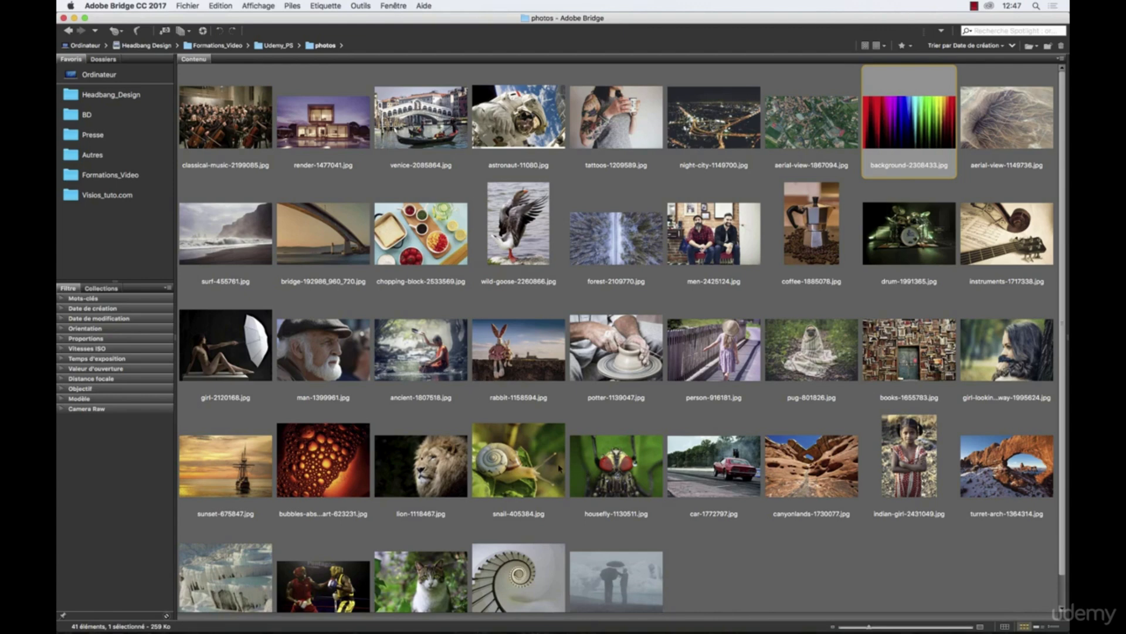
double_click(516, 463)
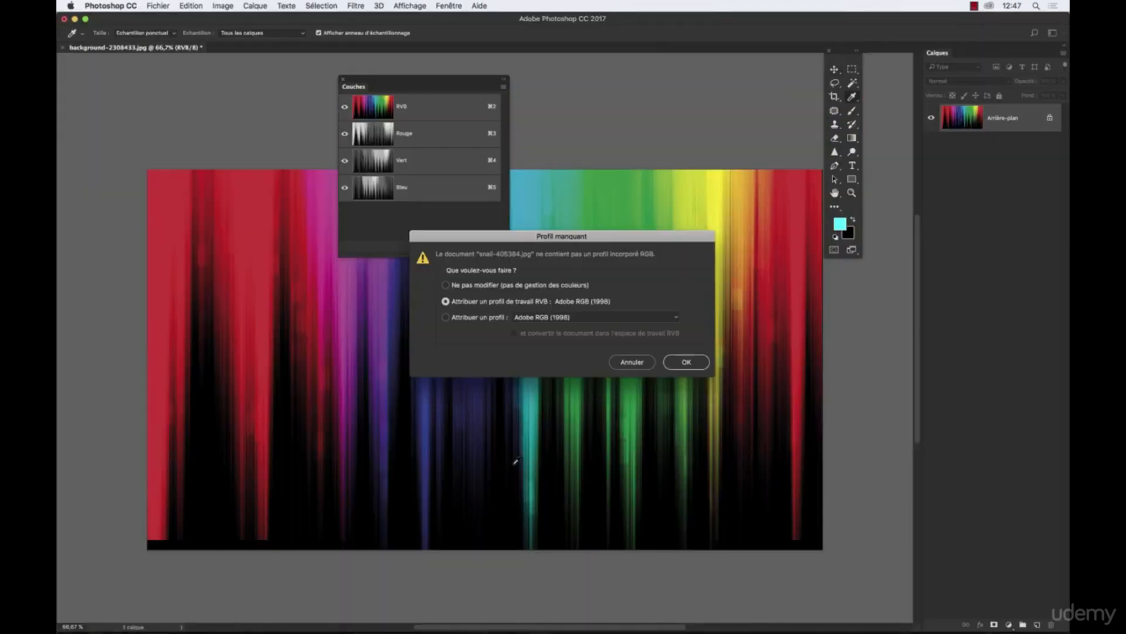
click(685, 361)
- Enlarge the Couches panel, move it off the snail's shell, and examine the Rouge, Vert and Bleu channels before restoring the RVB composite
drag(394, 80, 577, 110)
drag(678, 278, 738, 419)
click(604, 182)
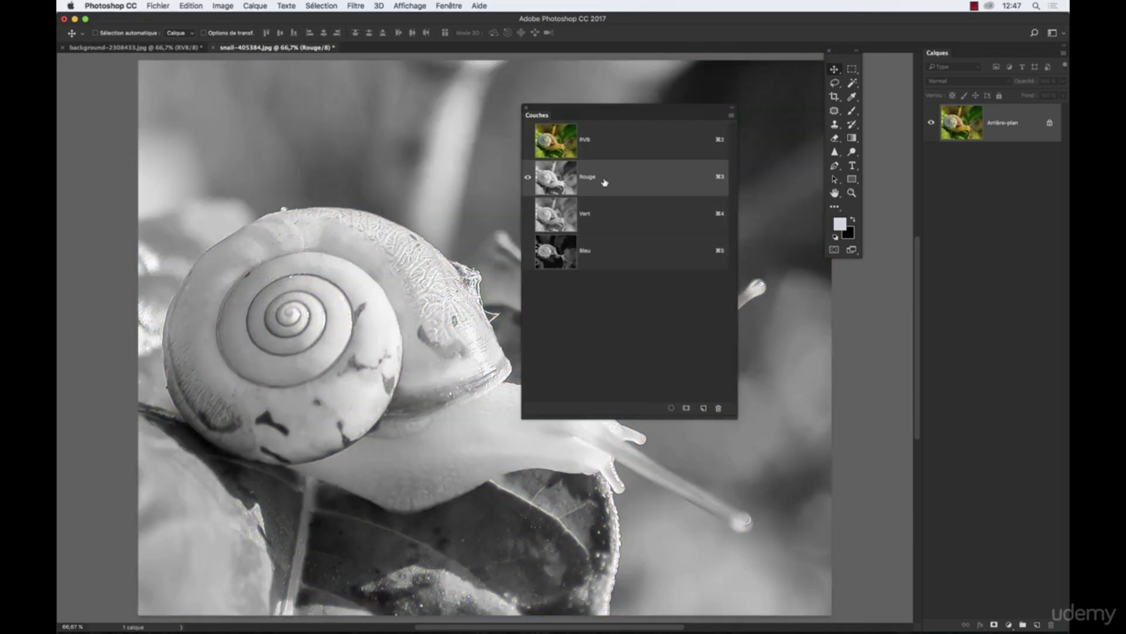
drag(595, 115, 484, 174)
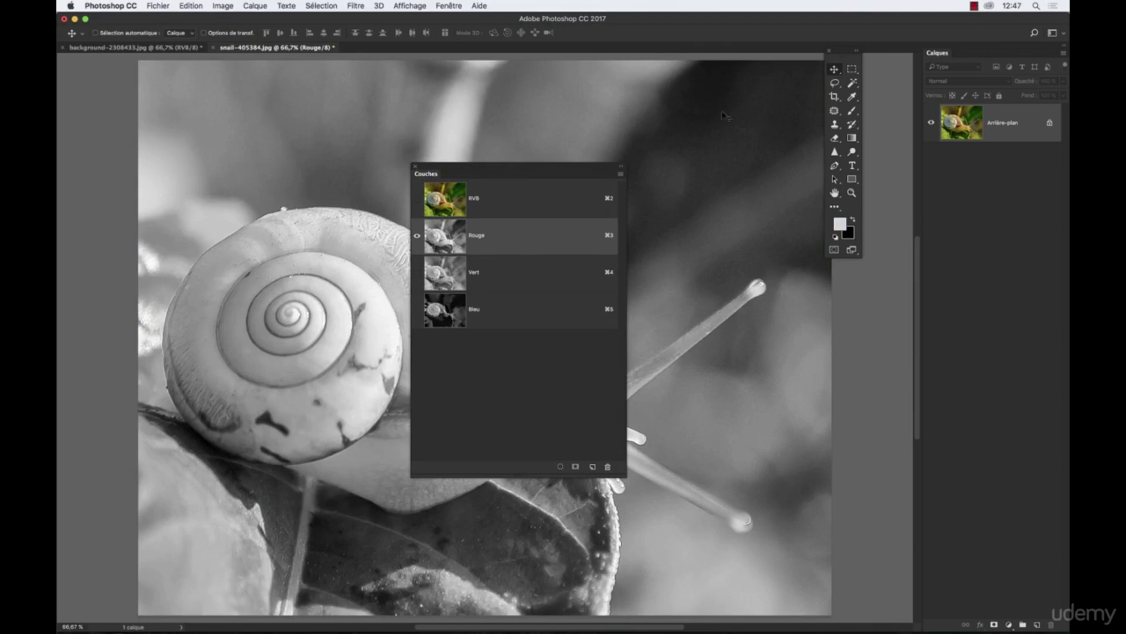
drag(470, 172, 646, 198)
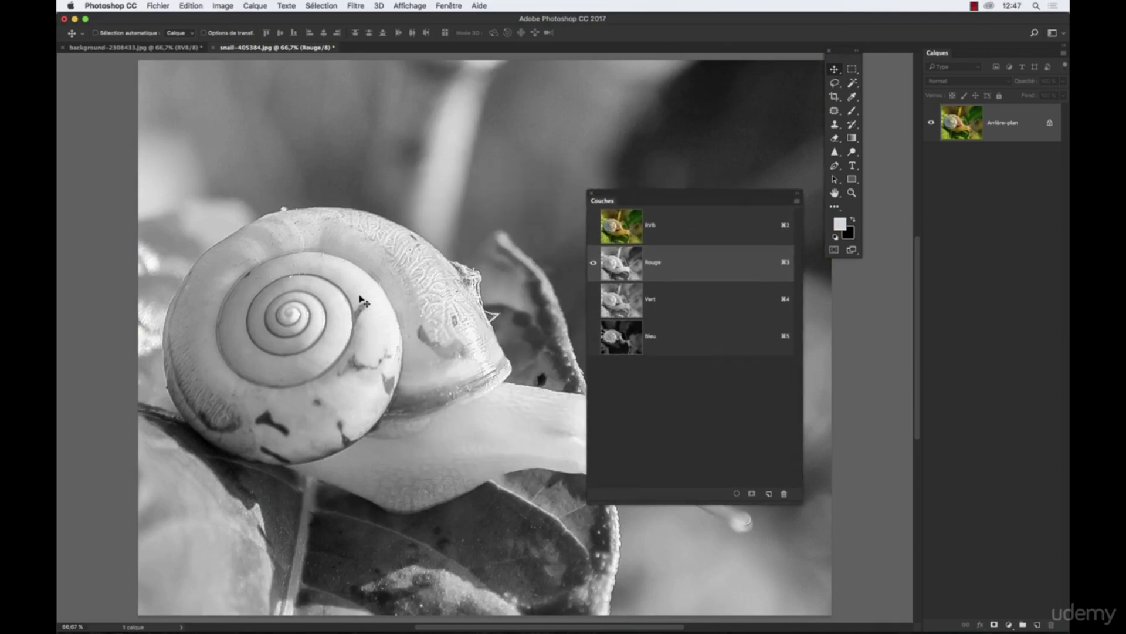
click(620, 313)
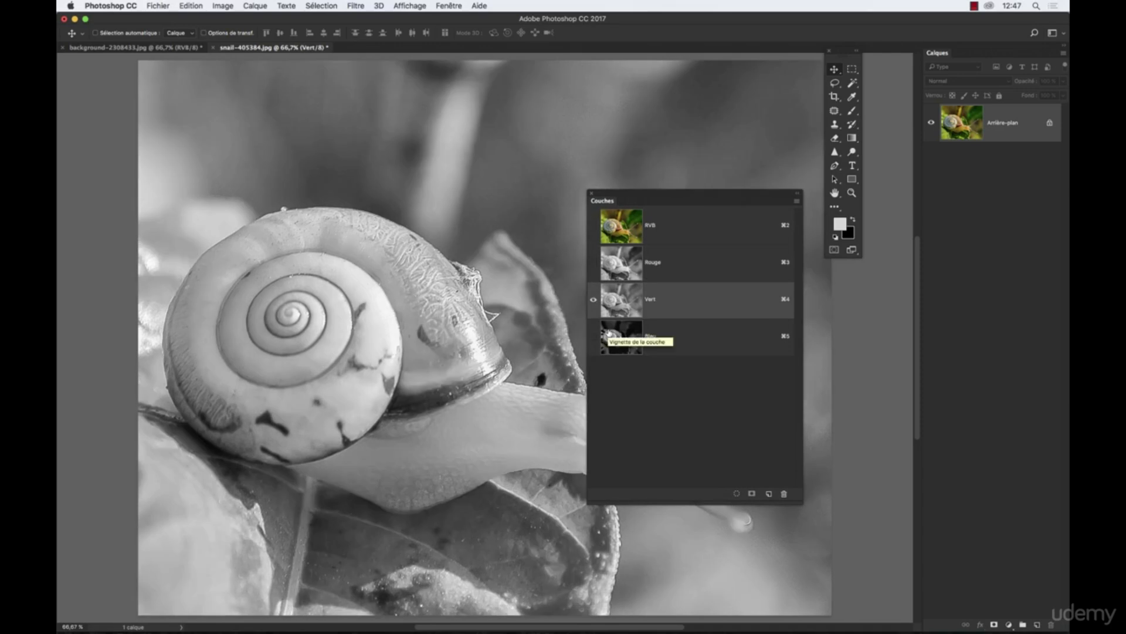
click(618, 339)
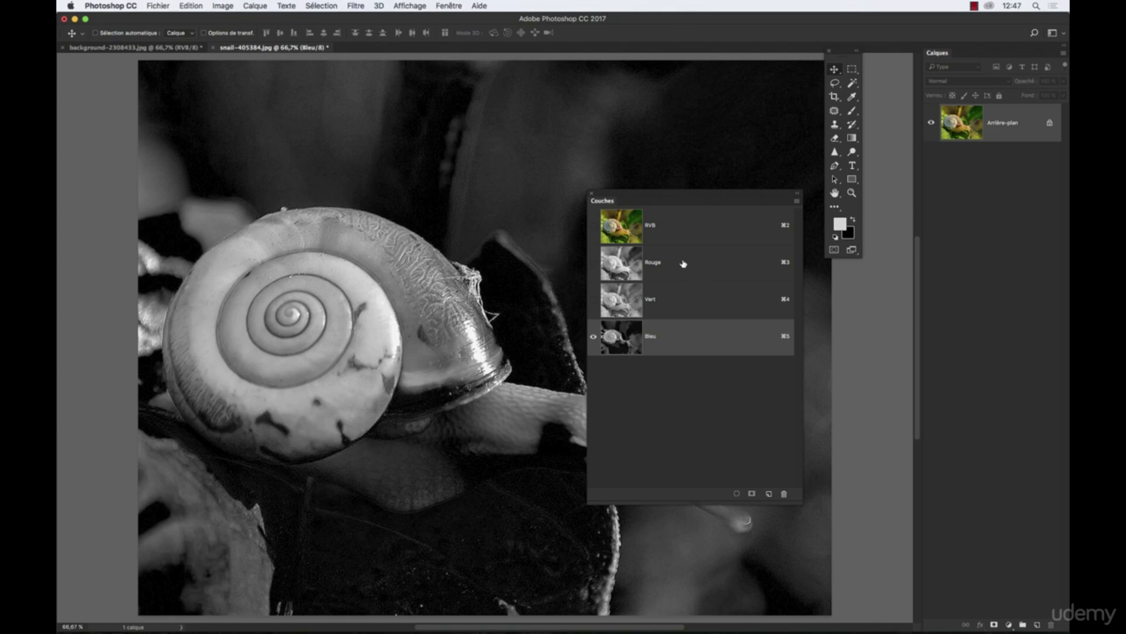
click(666, 234)
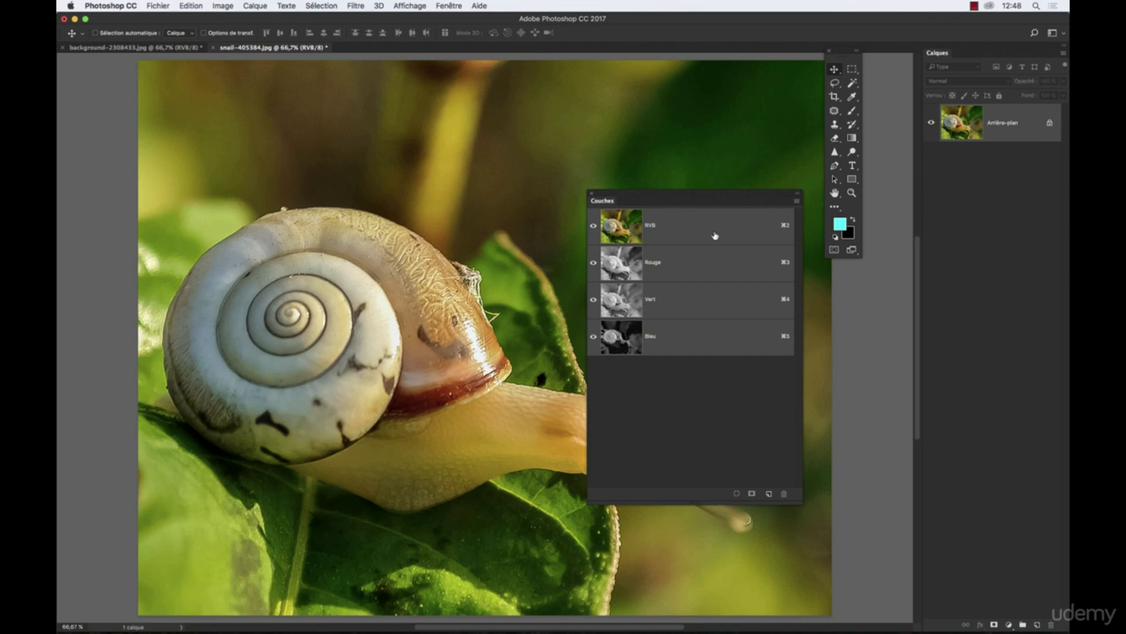
- Move the Couches panel nearer the shell and compare the snail's separate colour channels with the full RVB image, ending on the composite
drag(701, 193, 606, 158)
click(579, 257)
click(578, 202)
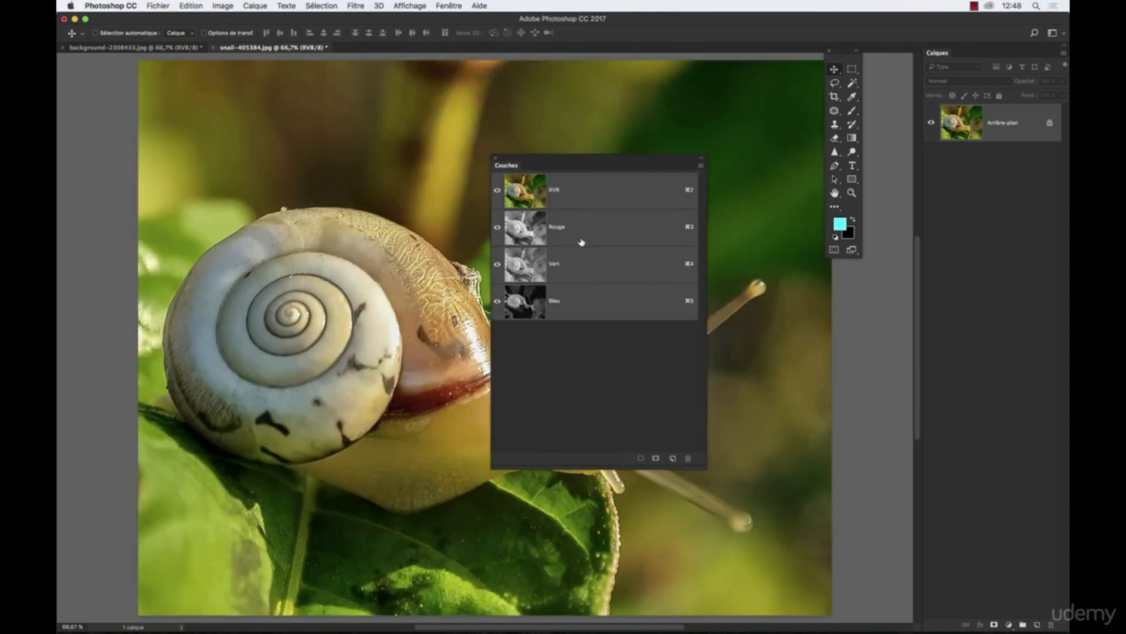
click(581, 242)
click(581, 260)
click(580, 307)
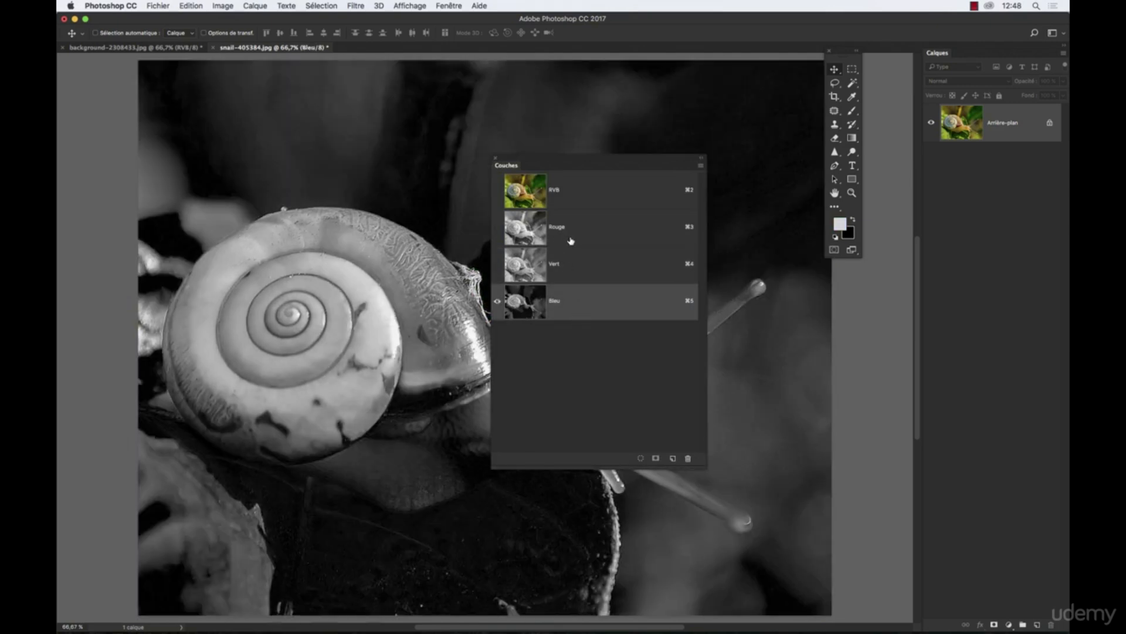
click(571, 241)
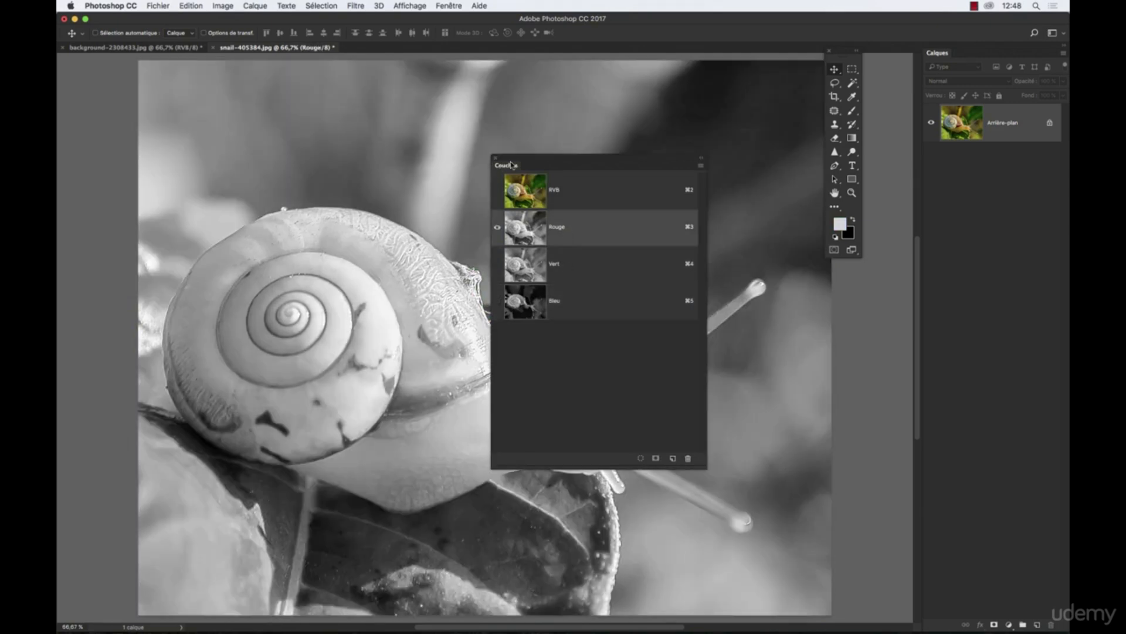
click(594, 190)
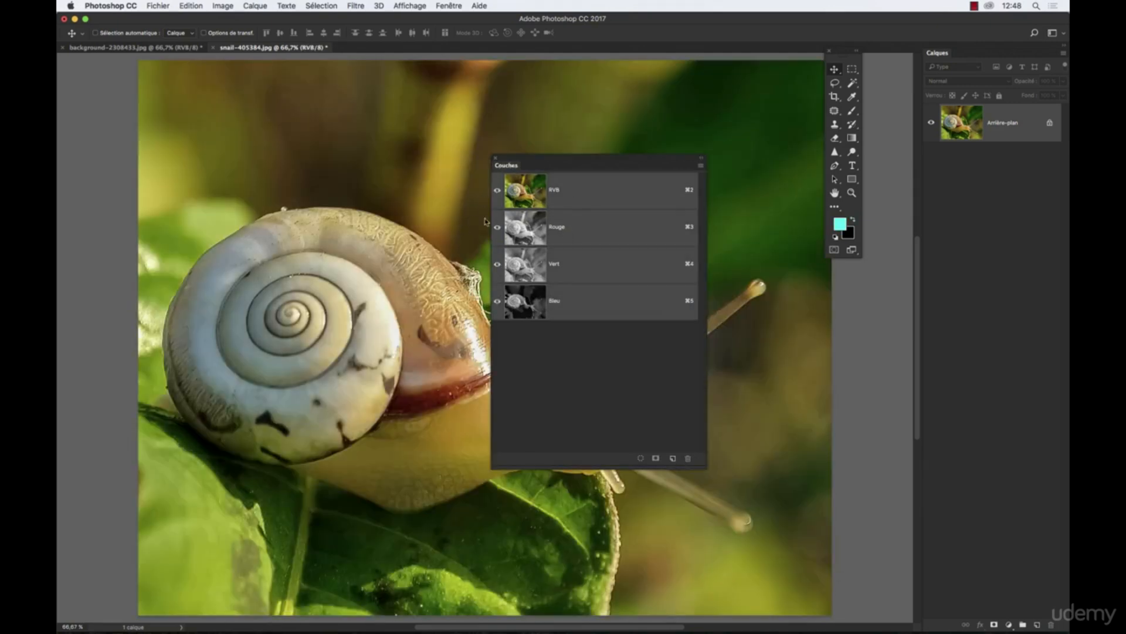
click(577, 226)
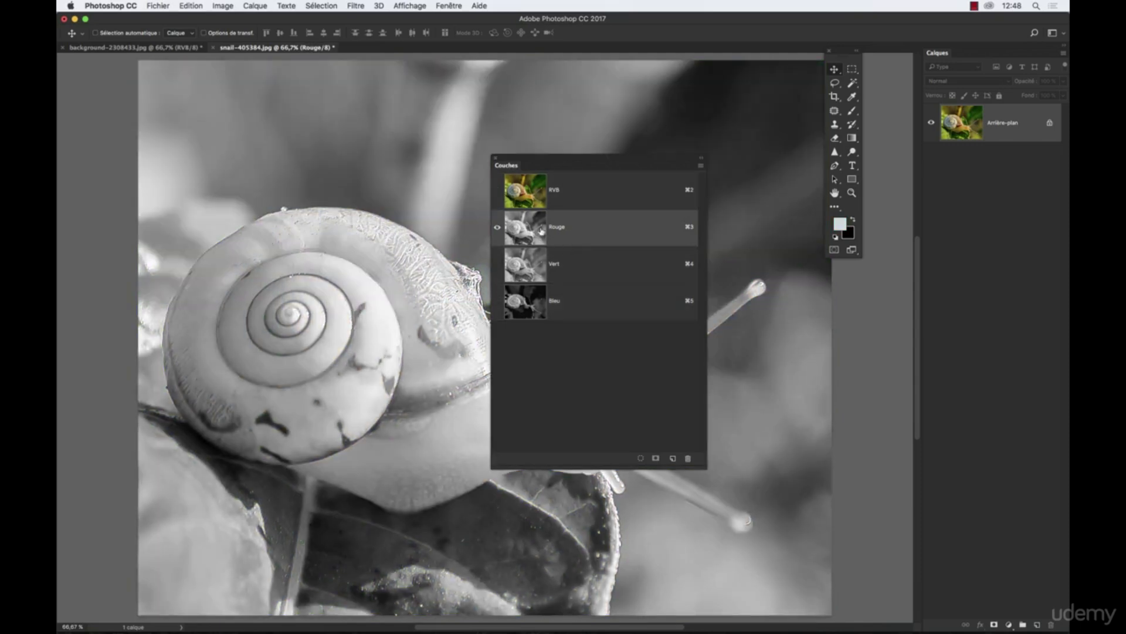
click(560, 190)
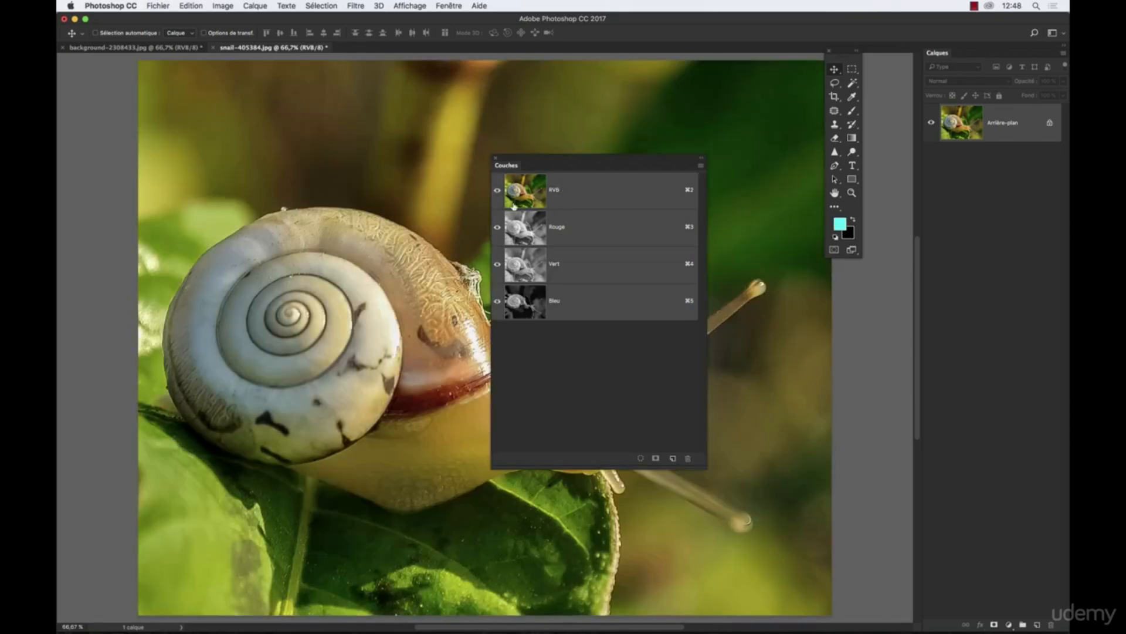
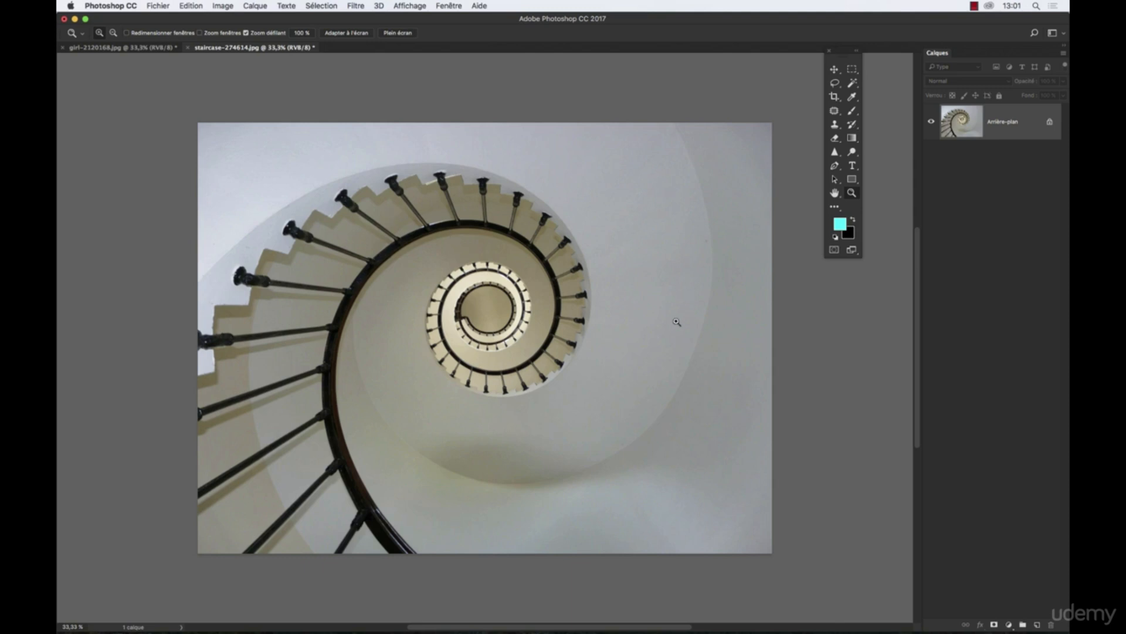
- Compare girl-2120168.jpg with staircase-274614.jpg, examine the staircase photo's histogram in Niveaux, and cancel the adjustment
click(139, 50)
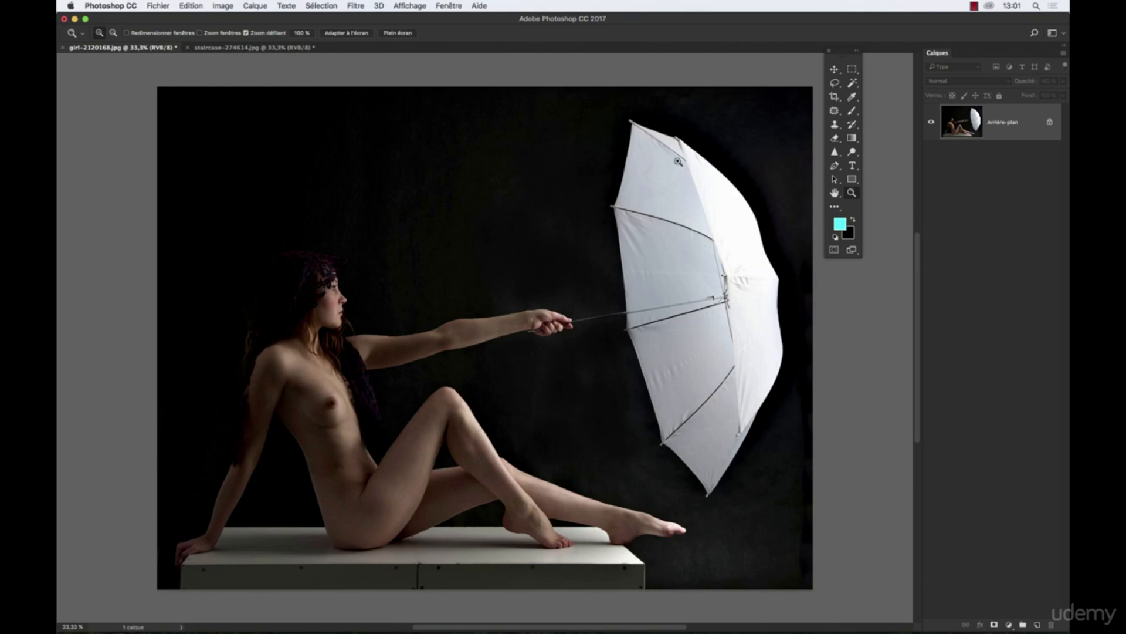
click(230, 48)
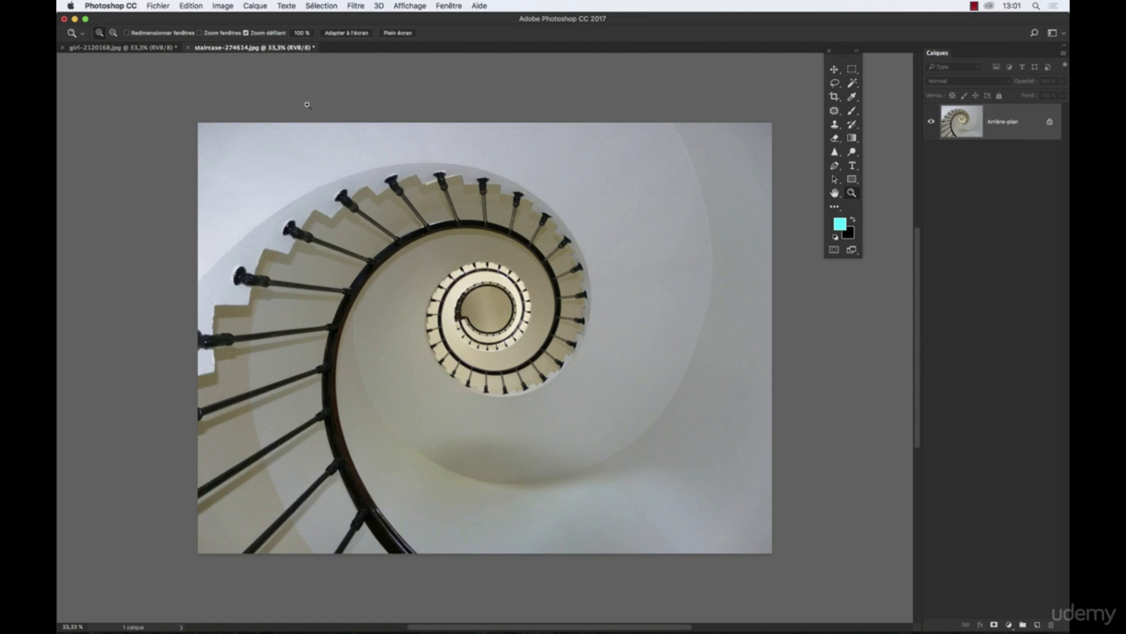
click(223, 6)
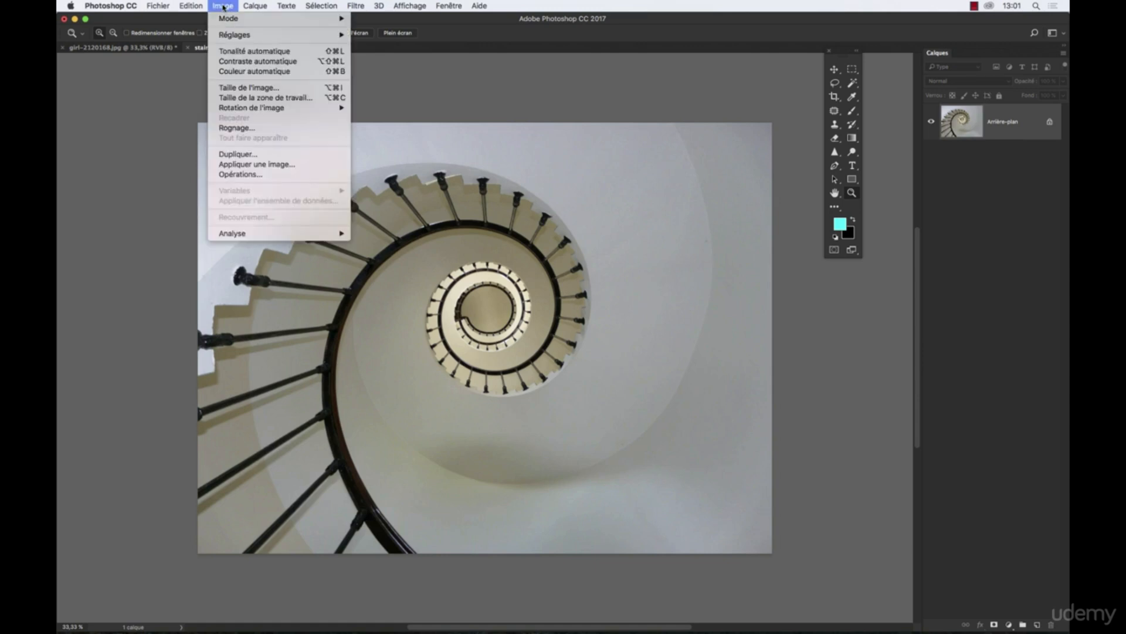
mouse_move(222, 23)
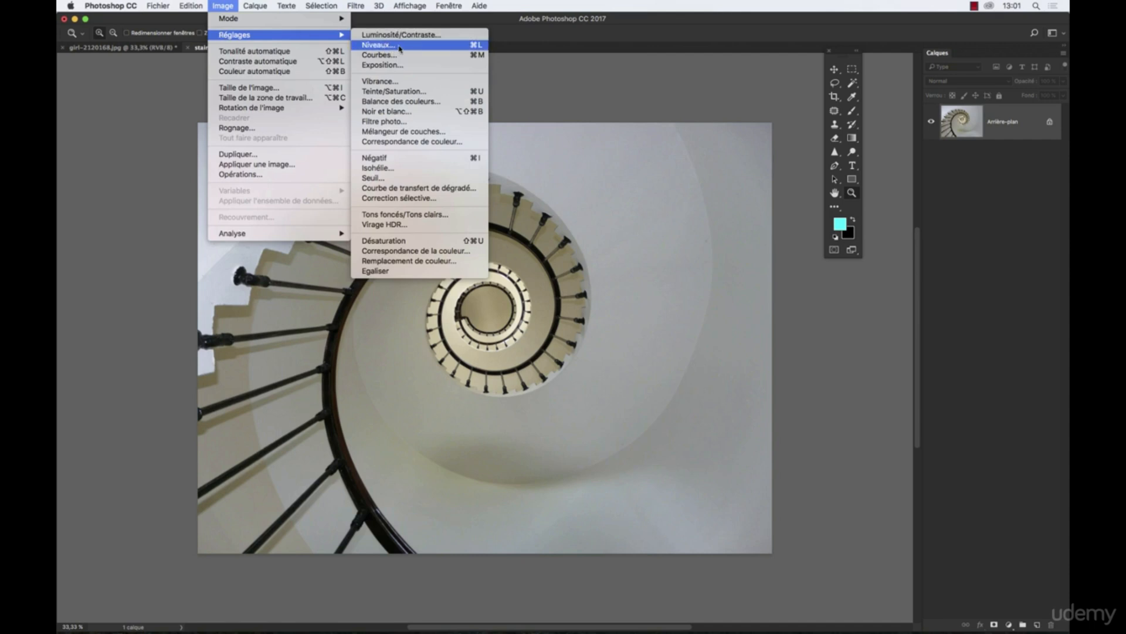
click(400, 48)
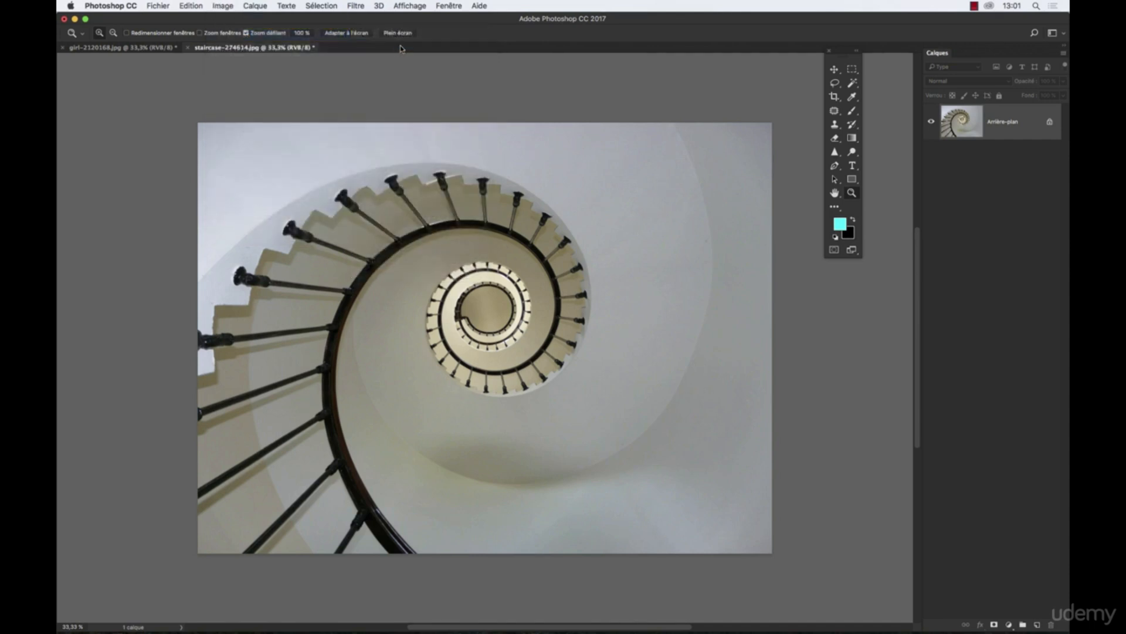
drag(943, 444, 773, 338)
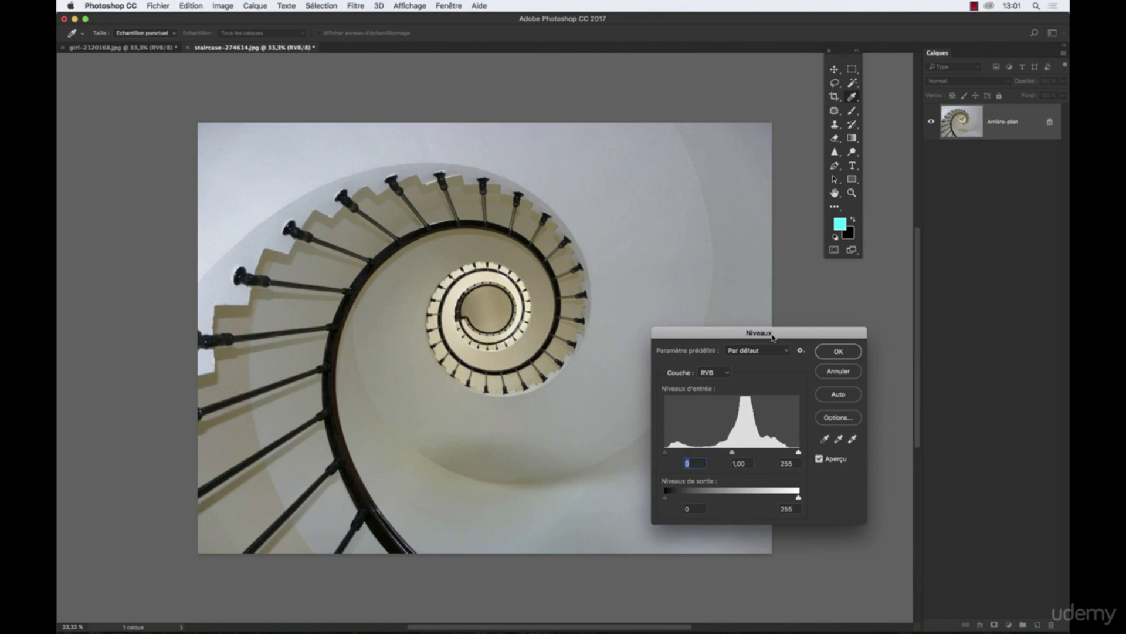
click(840, 372)
key(z)
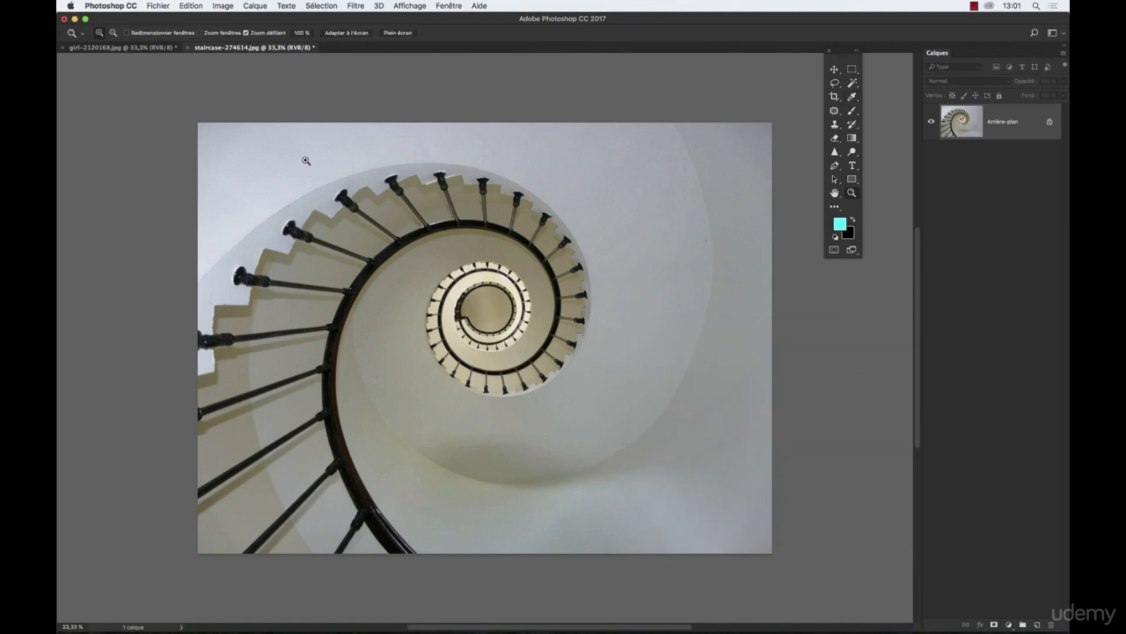
- Examine the histogram of girl-2120168.jpg in Niveaux, moving the dialog clear of the umbrella, and cancel the adjustment
click(134, 49)
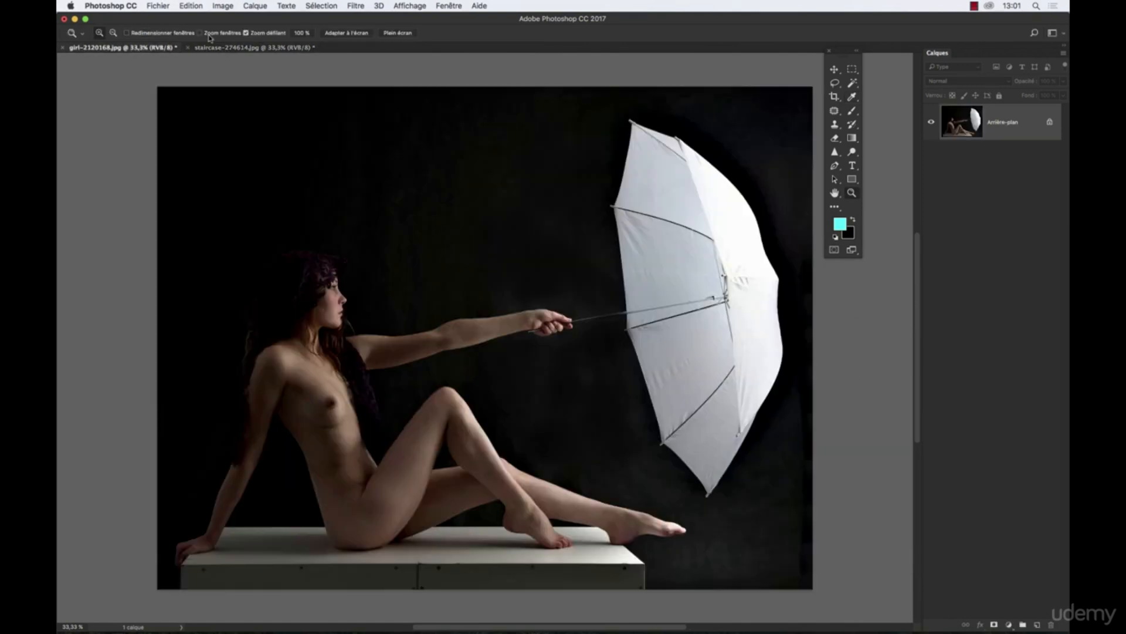
click(222, 6)
mouse_move(320, 36)
click(372, 49)
drag(828, 338, 754, 103)
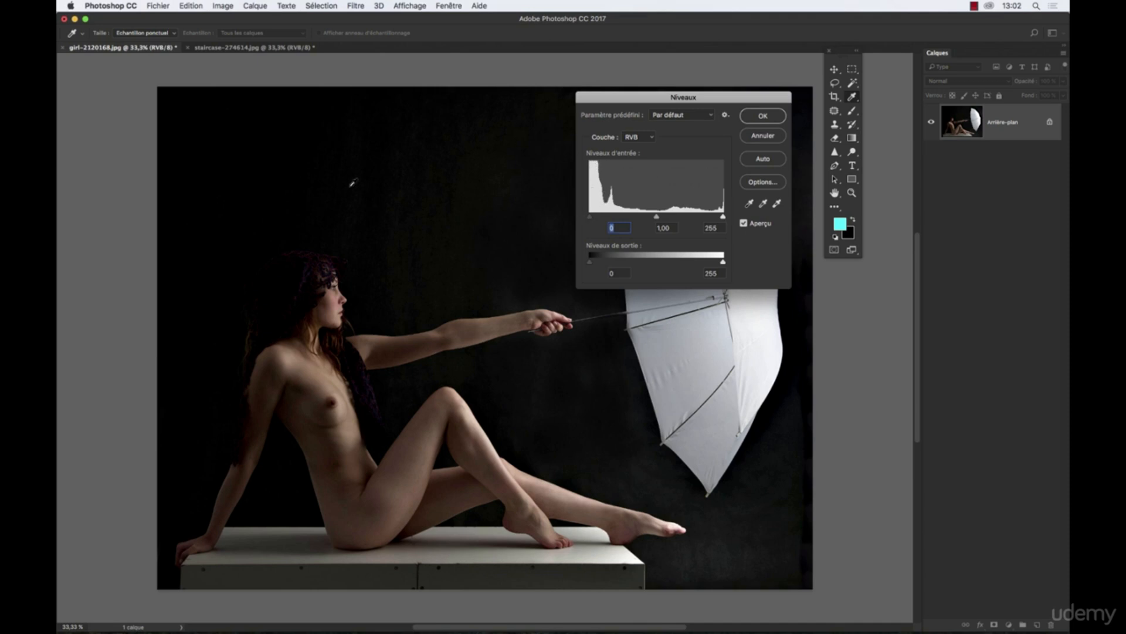
drag(601, 94, 264, 107)
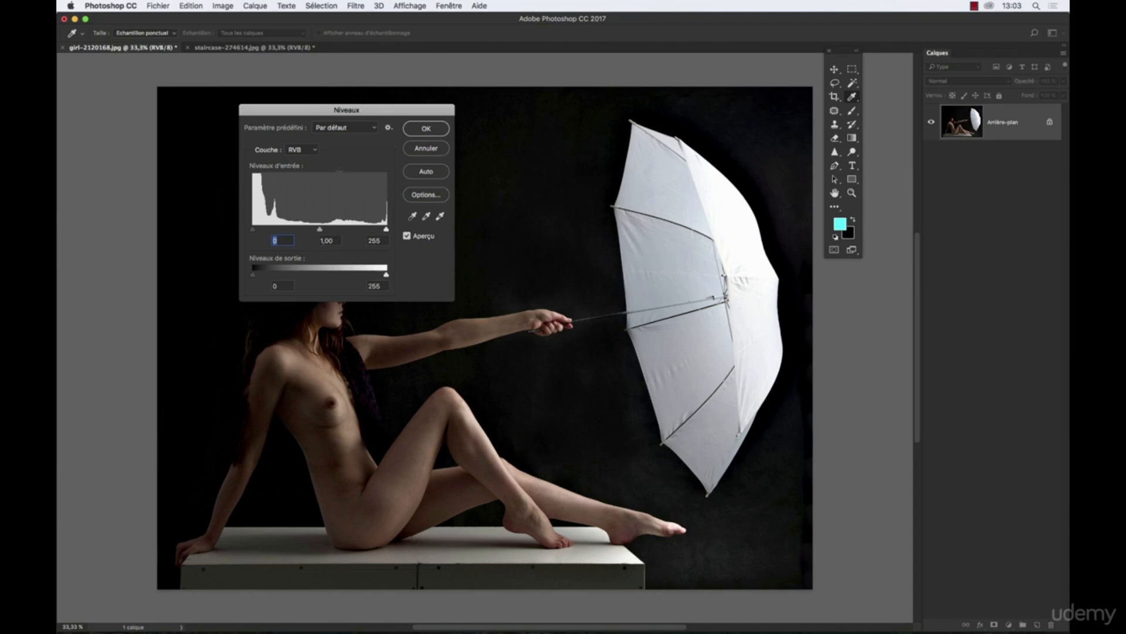
click(427, 149)
- Examine the histogram of staircase-274614.jpg in Niveaux against the stairwell's tones, close it without adjusting, and compare the photo with girl-2120168.jpg
click(286, 49)
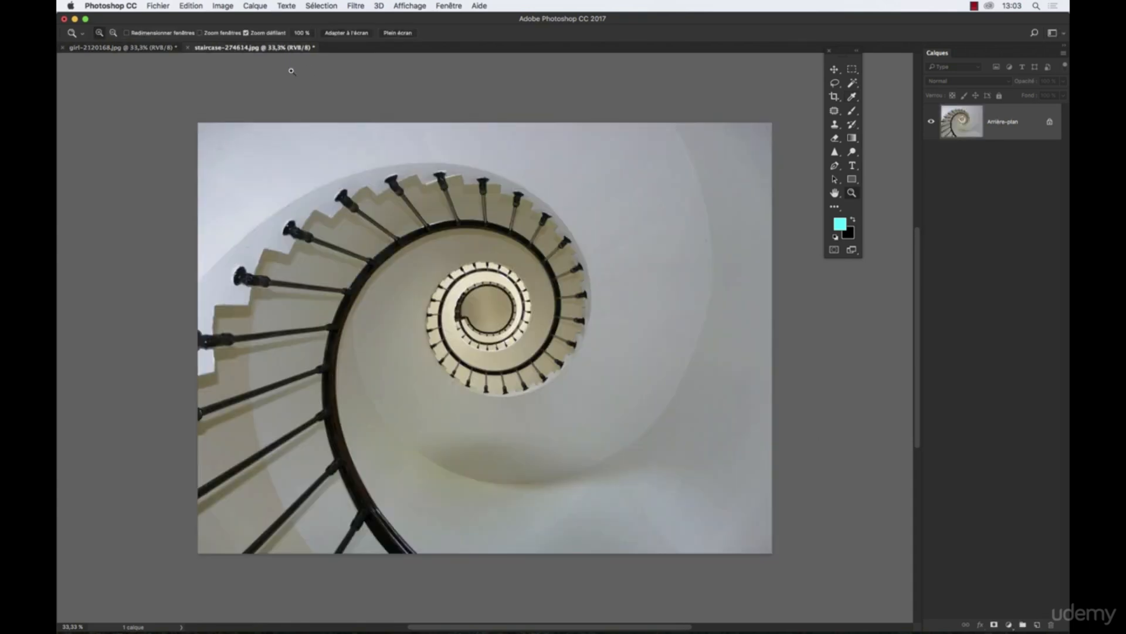
click(214, 6)
mouse_move(276, 34)
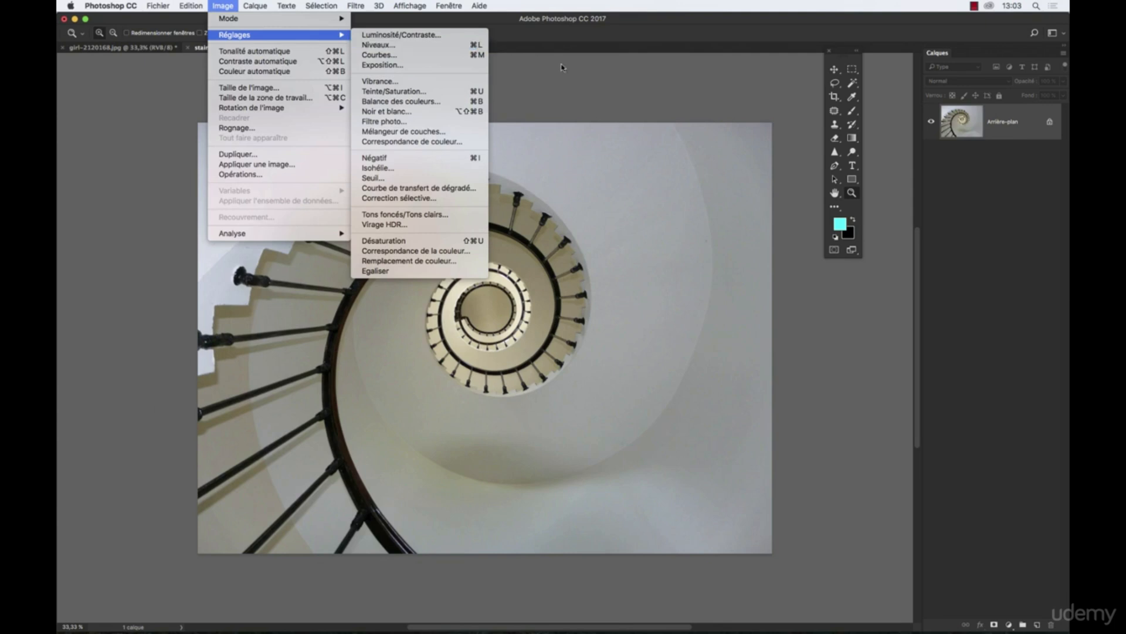
click(634, 76)
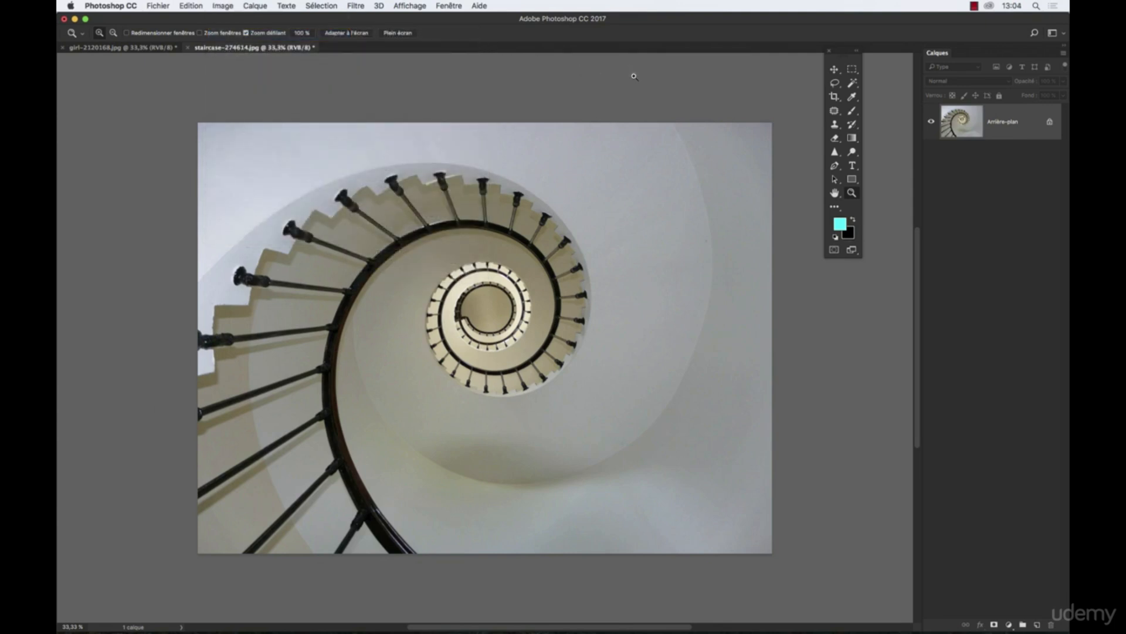
key(super+l)
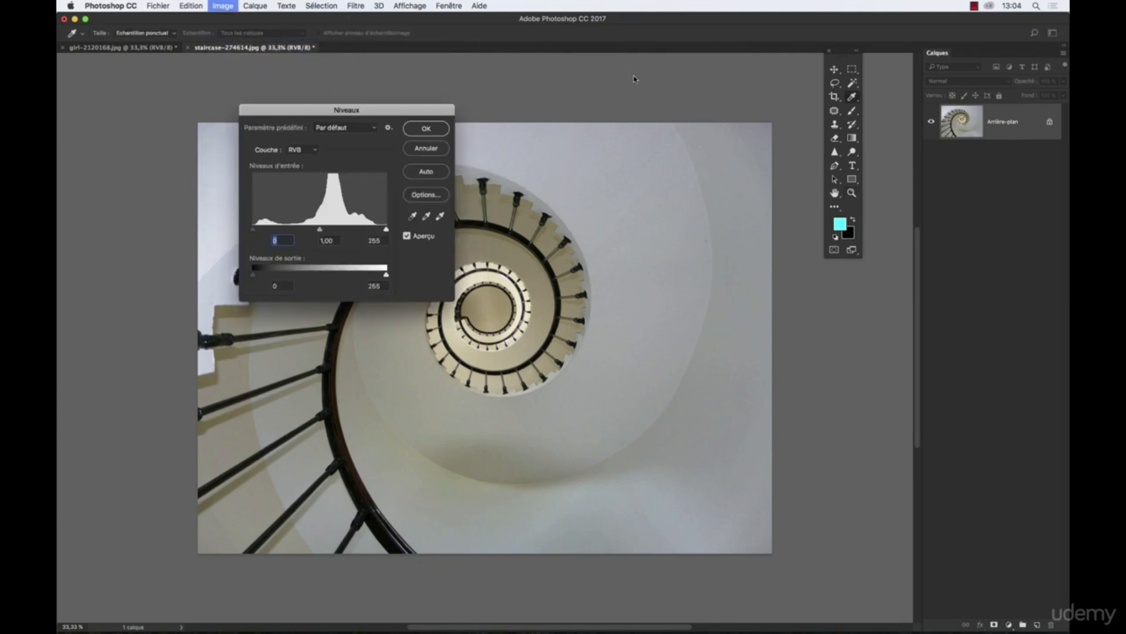
drag(396, 108, 726, 91)
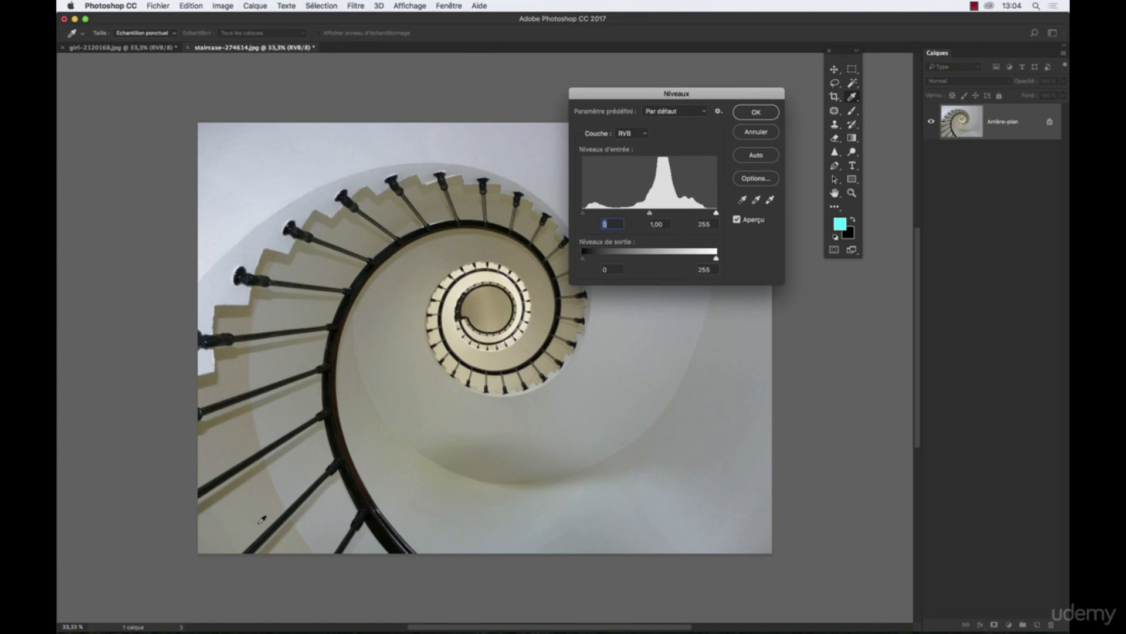
click(737, 220)
drag(694, 95, 181, 182)
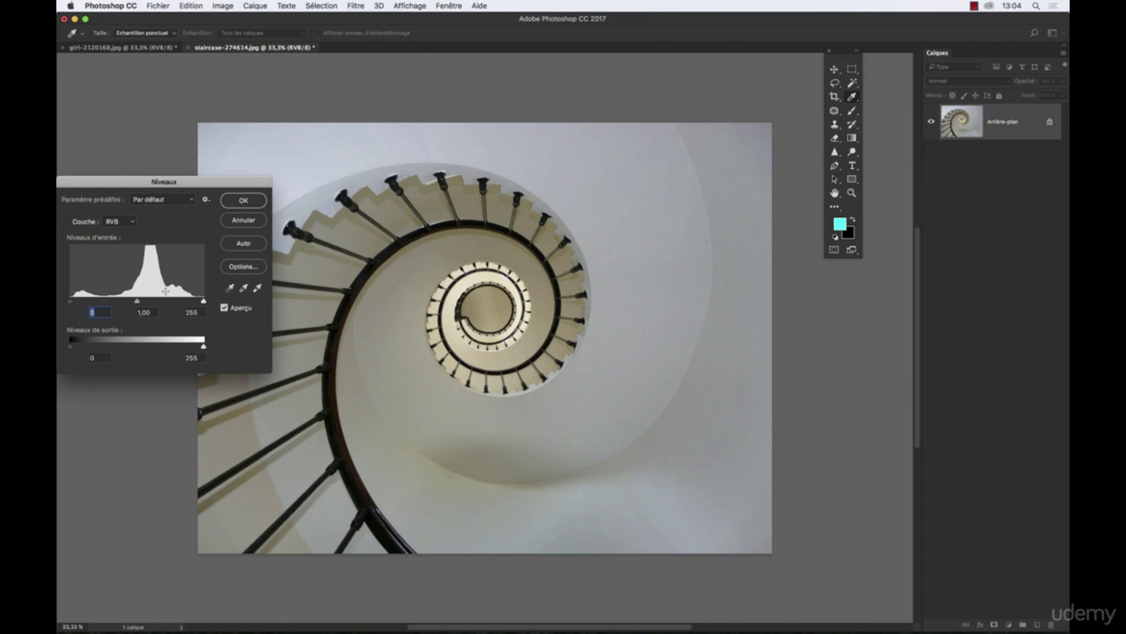
drag(199, 185, 783, 333)
click(825, 363)
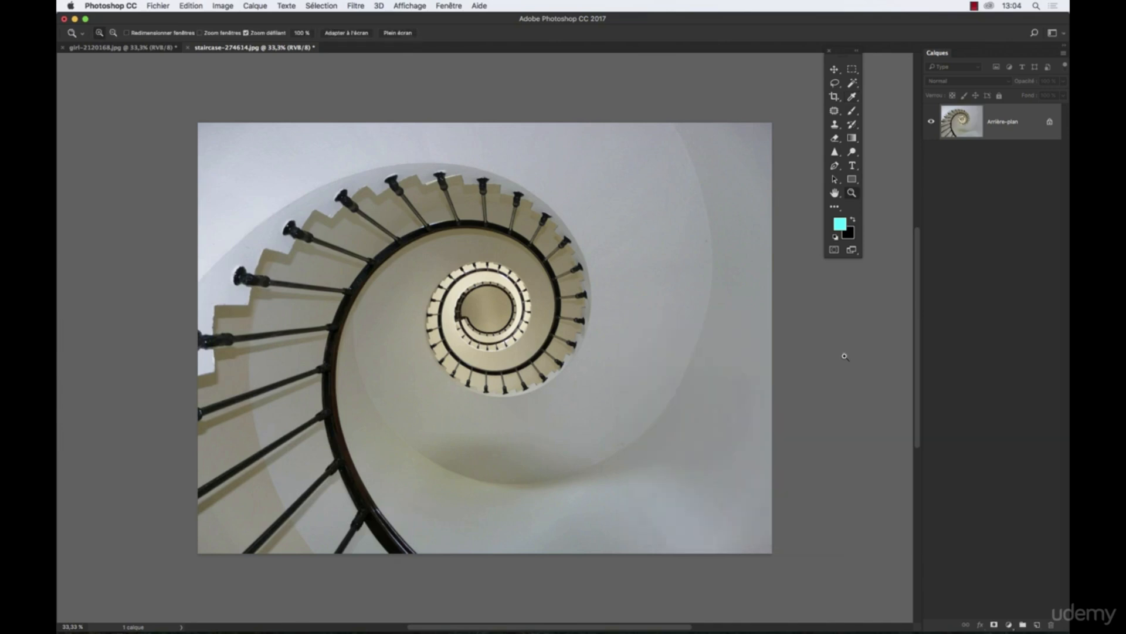
click(152, 50)
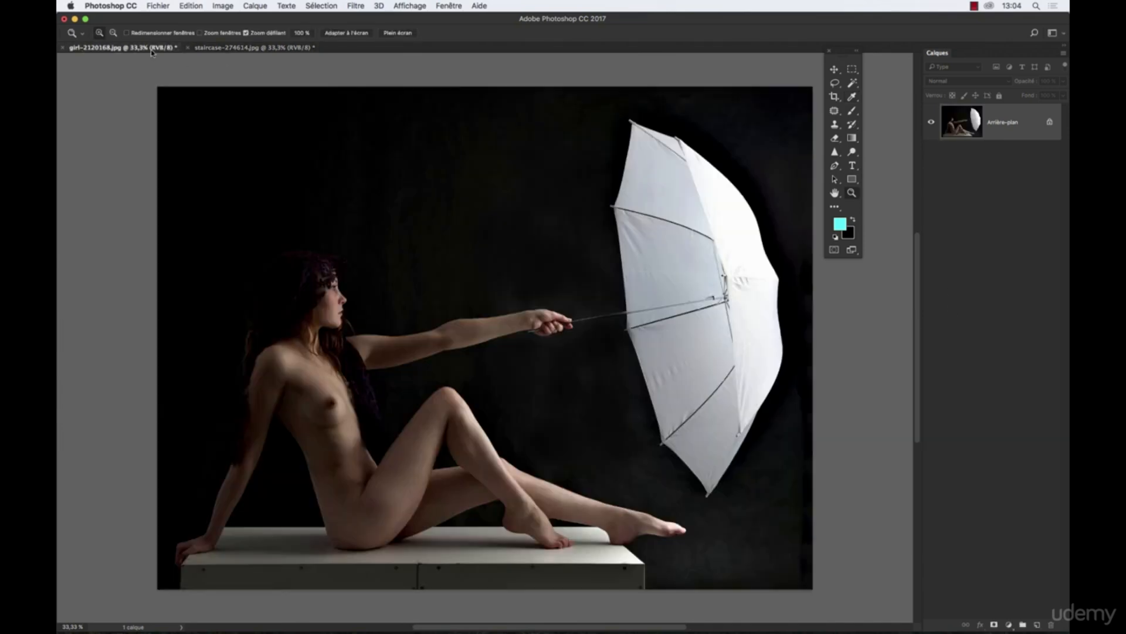
click(233, 52)
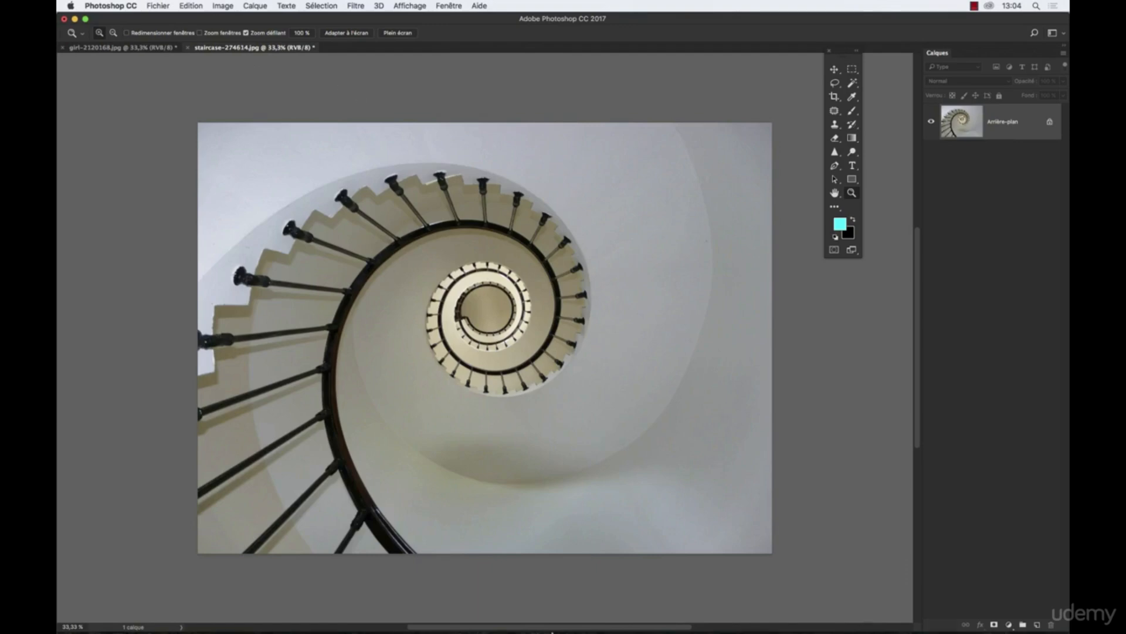
- Switch to Adobe Bridge and open forest-2109770.jpg in Photoshop, assigning the Adobe RGB (1998) working profile
click(503, 610)
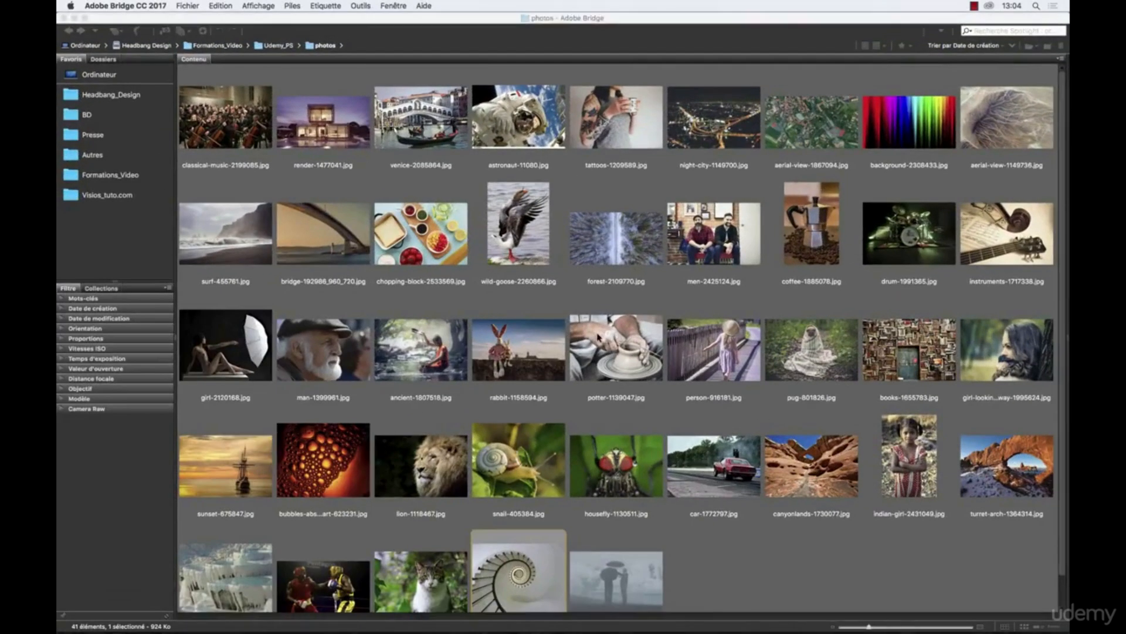
scroll(1061, 228, down, 2)
scroll(1059, 247, down, 2)
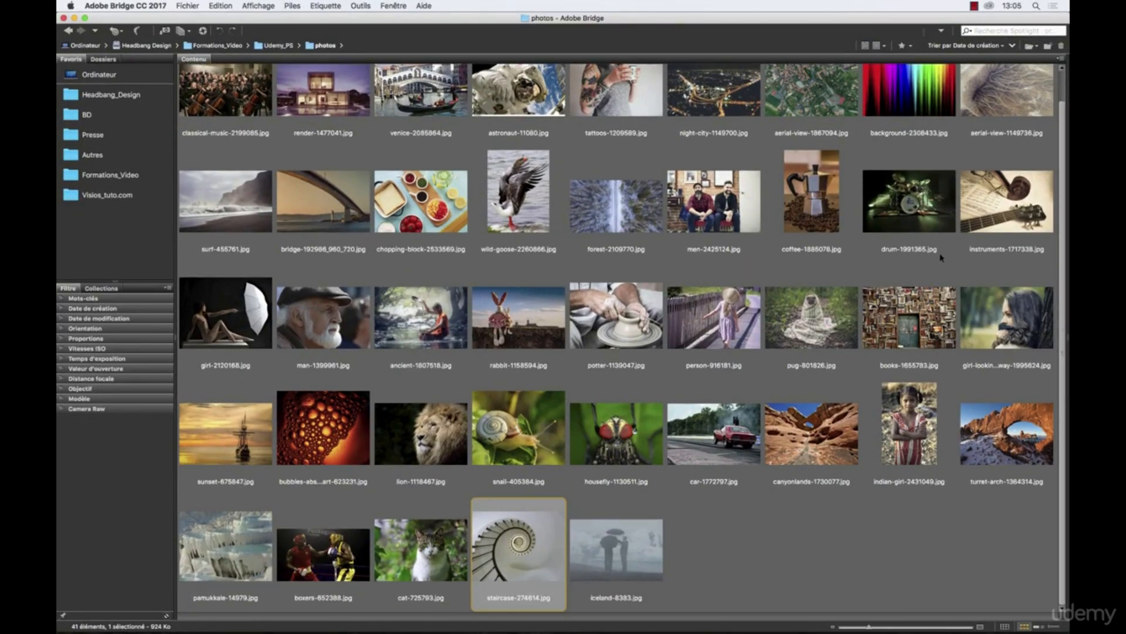
click(639, 207)
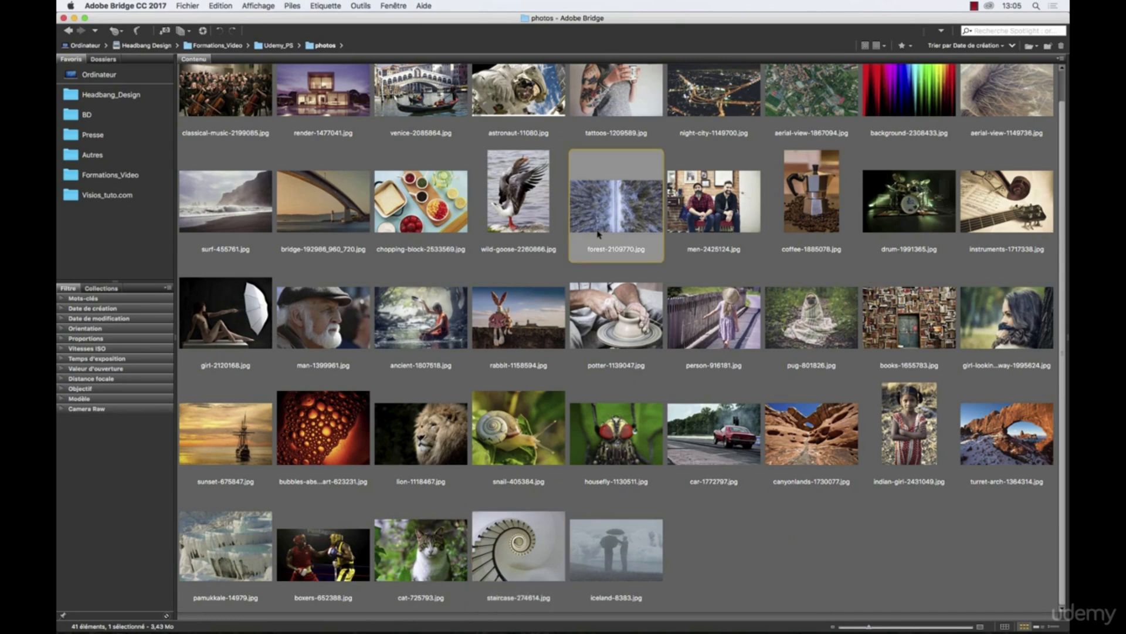
double_click(616, 204)
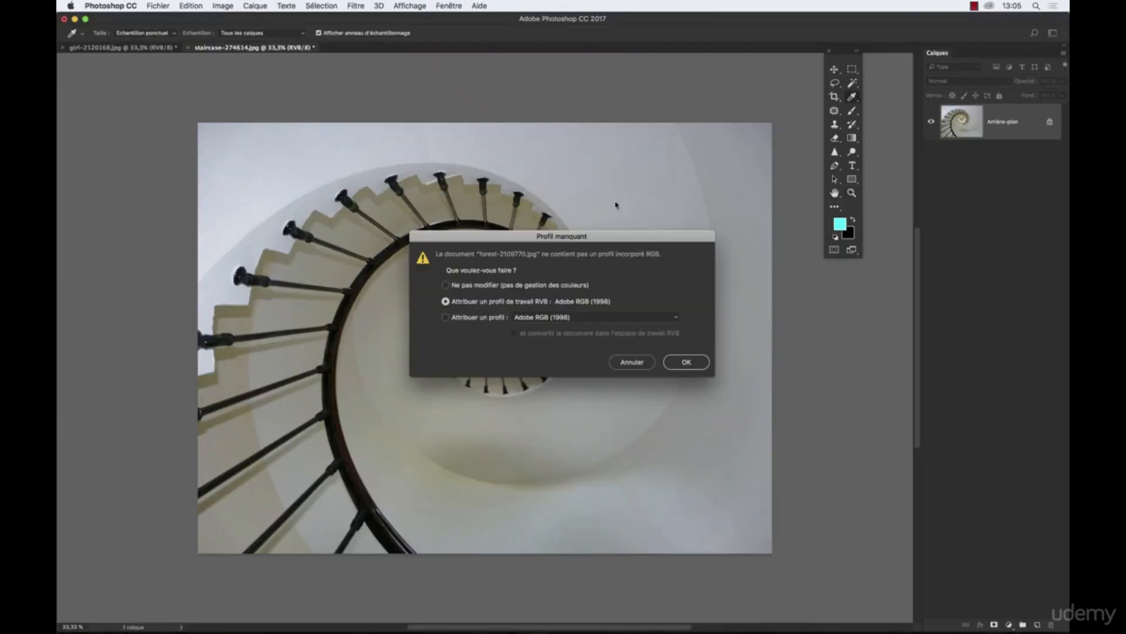
click(690, 362)
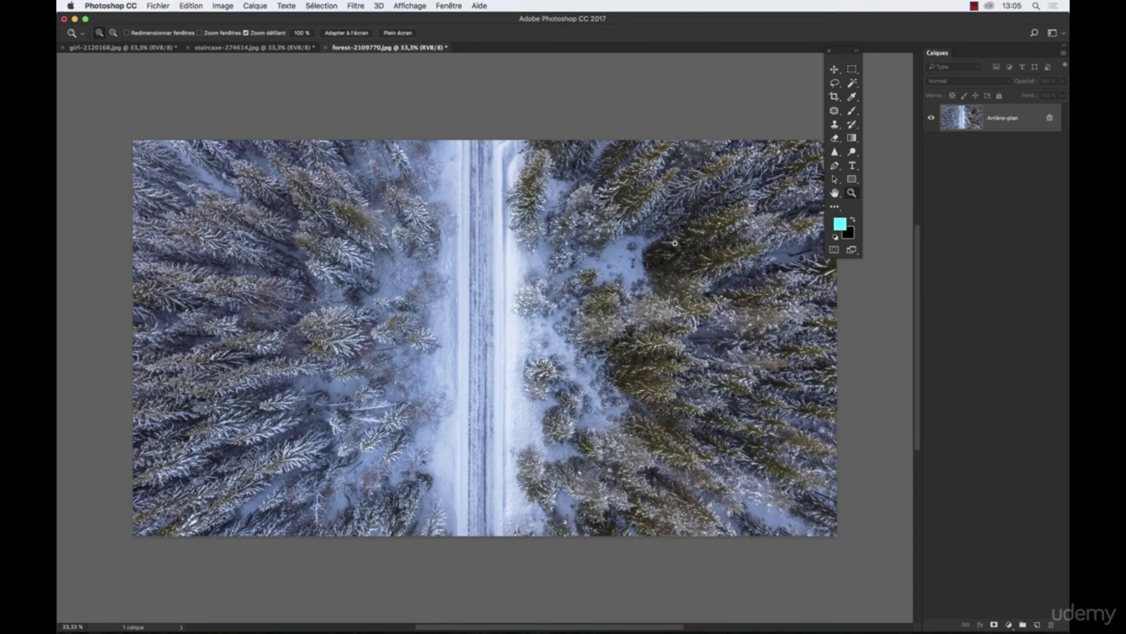
- Examine the forest photo's histogram in Niveaux from shadows to highlights, leaving the levels at their defaults
click(222, 7)
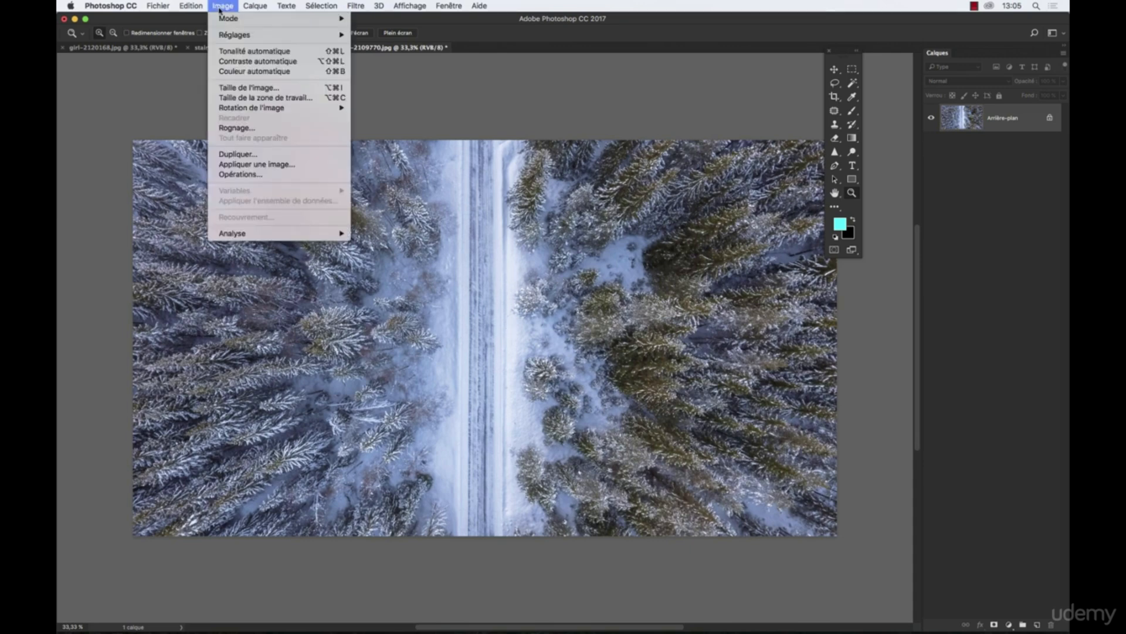
mouse_move(326, 37)
click(384, 46)
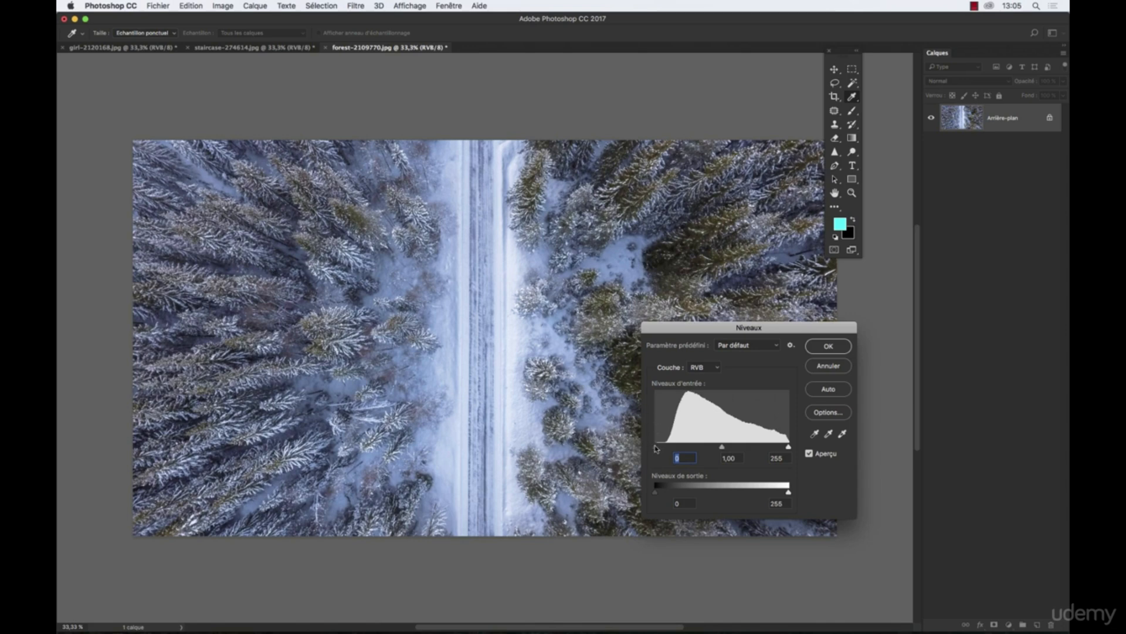
click(819, 345)
key(z)
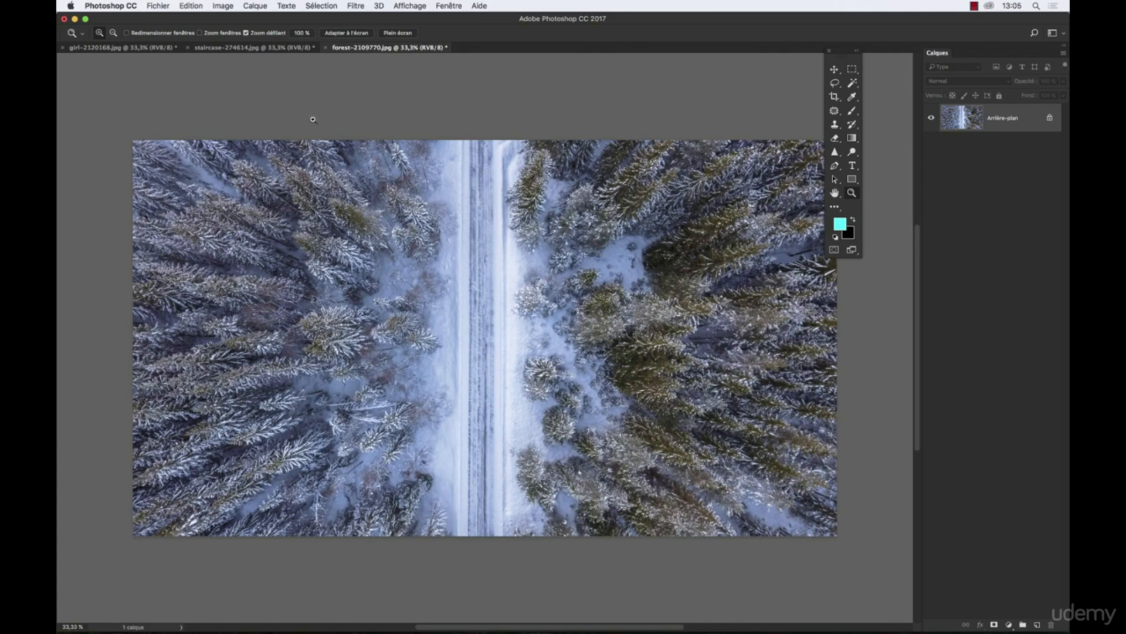
click(223, 6)
mouse_move(232, 36)
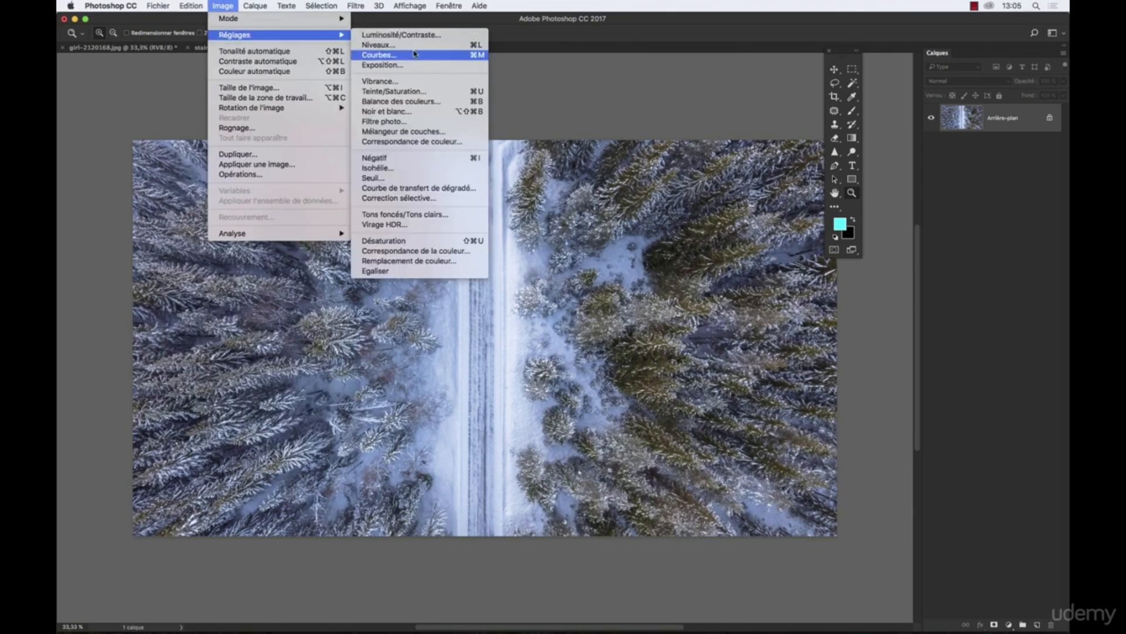
click(414, 45)
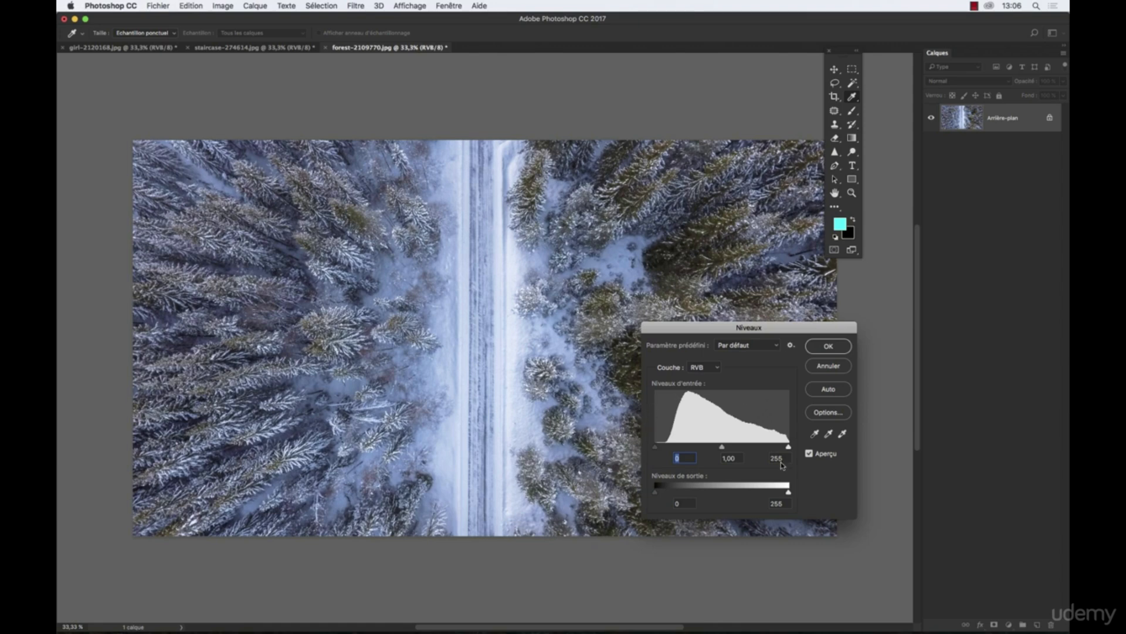
click(824, 369)
key(z)
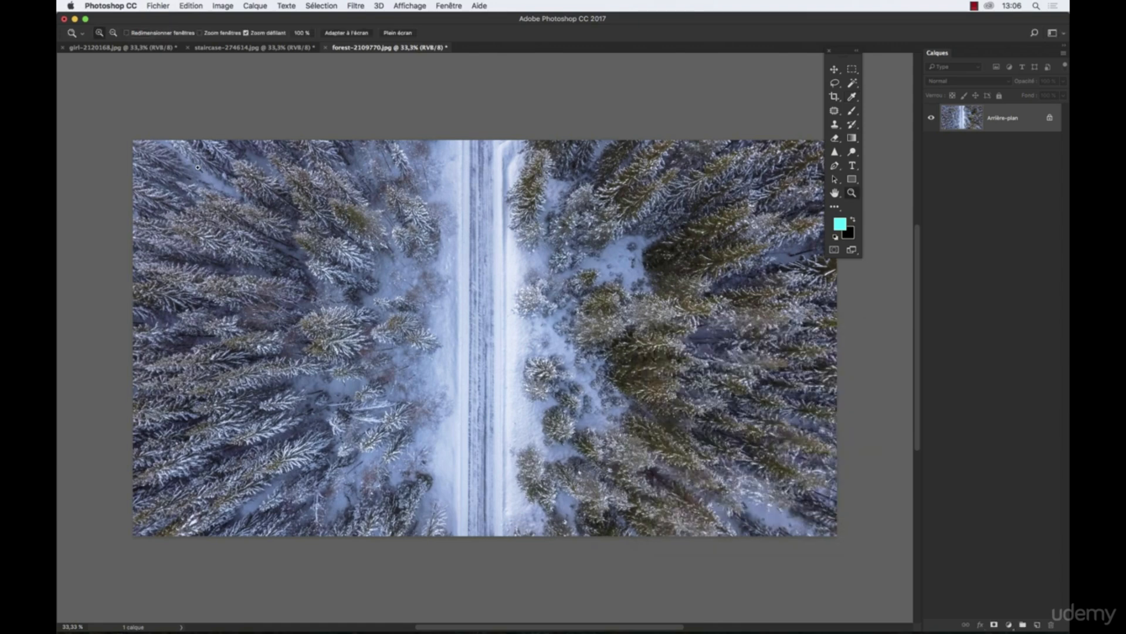
- Return to girl-2120168.jpg and call up Niveaux for the photo
click(137, 48)
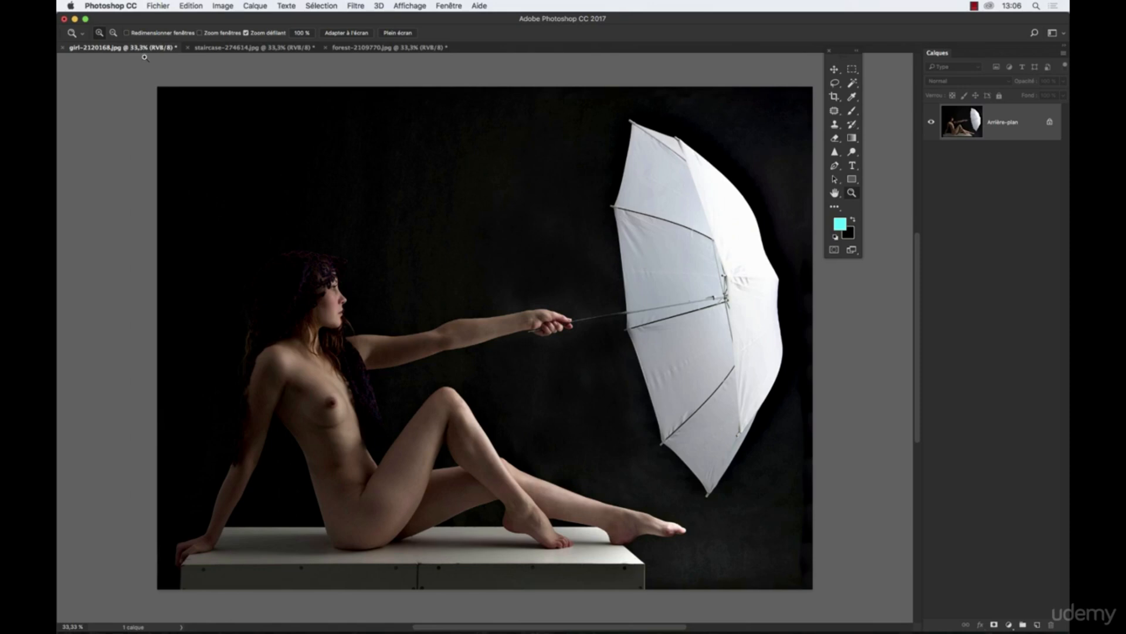
scroll(342, 427, up, 2)
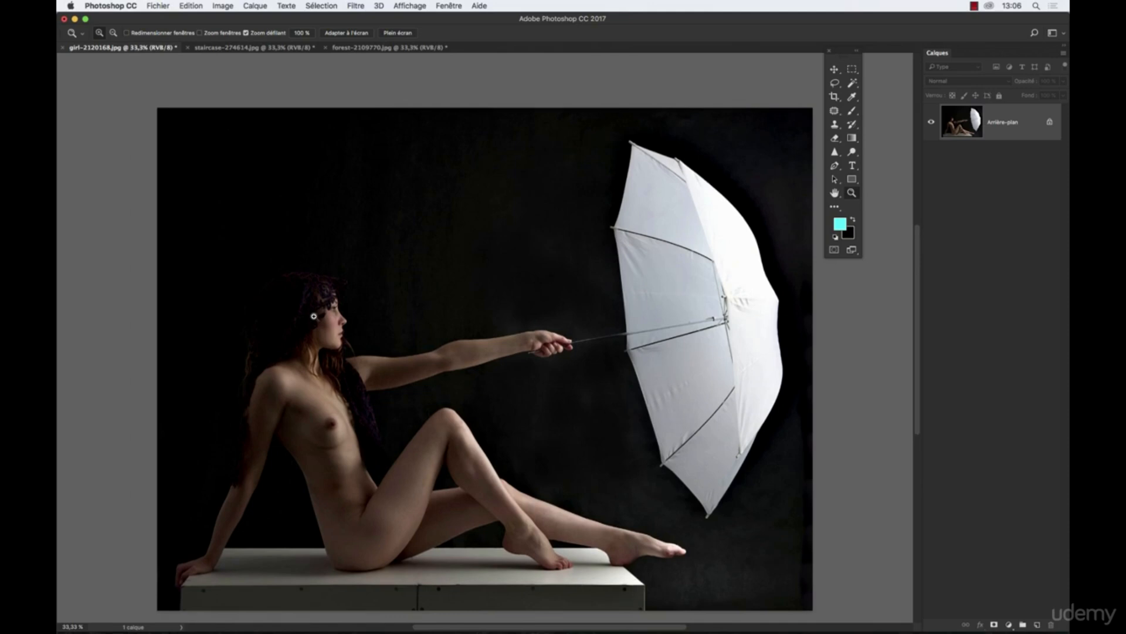
key(super+l)
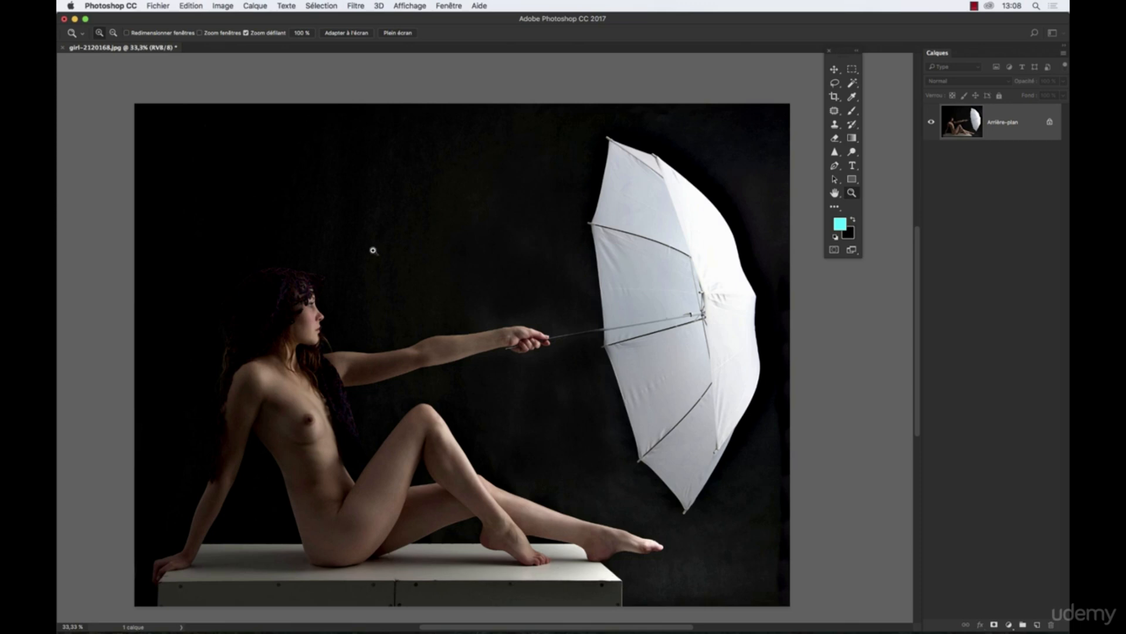
- Place three colour samplers with Outil Echantillonnage de couleur: on the dark background, the white umbrella and the model's knee
click(855, 103)
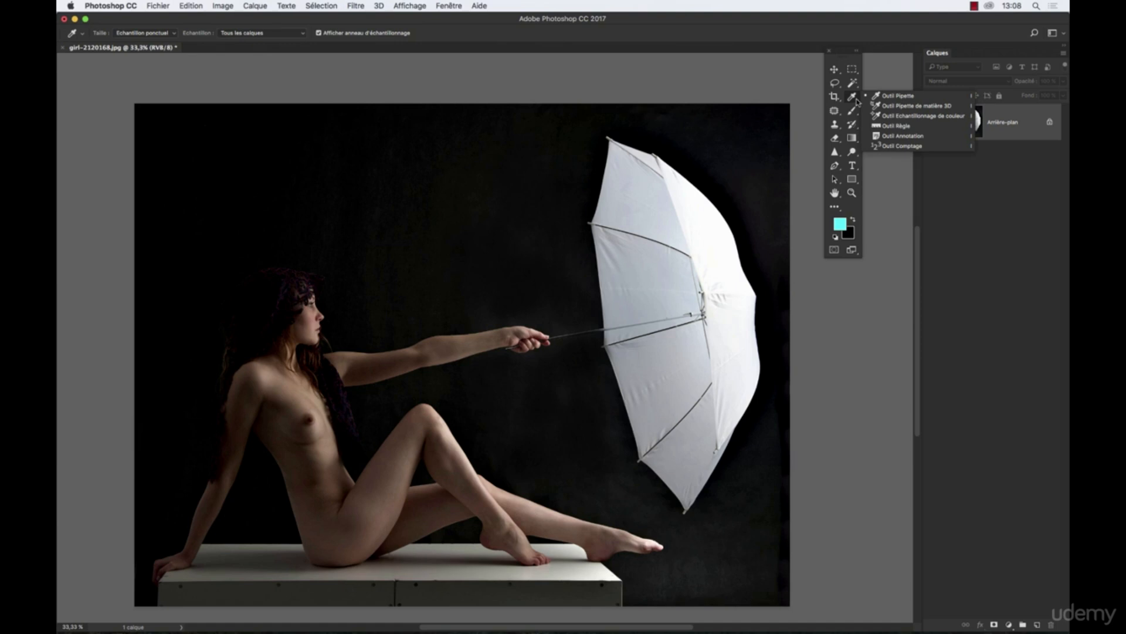
click(907, 116)
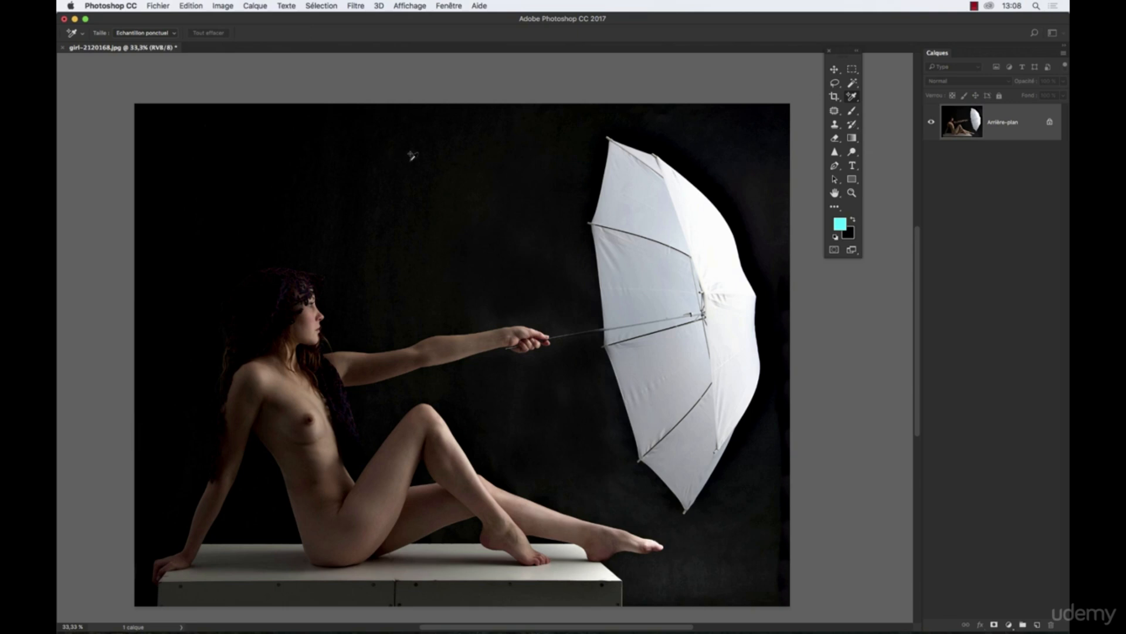
click(485, 153)
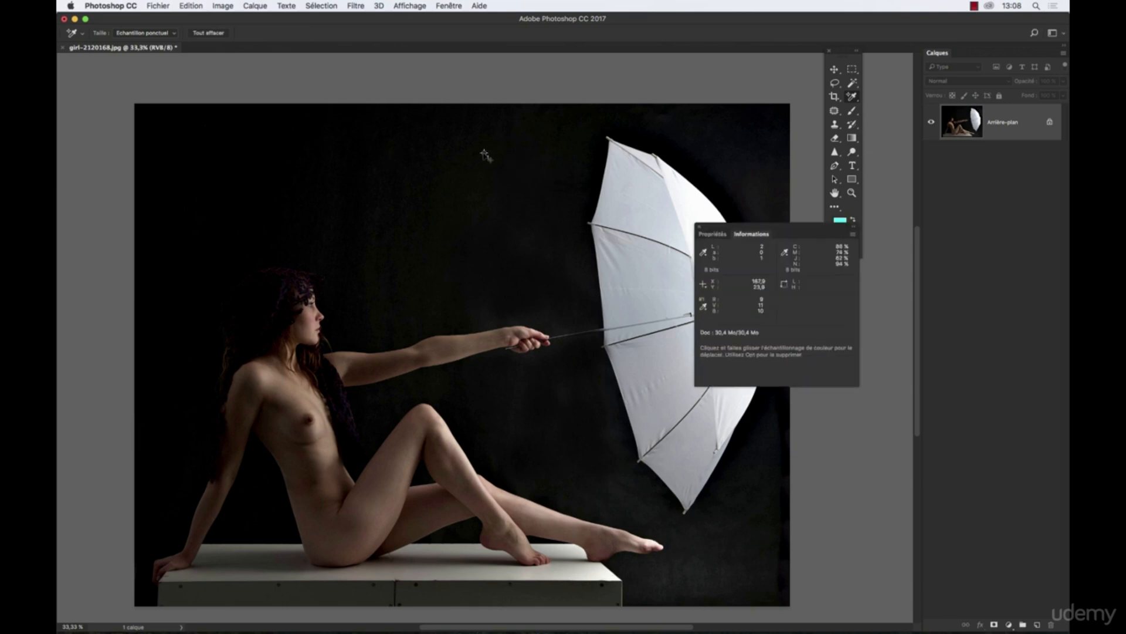
click(692, 207)
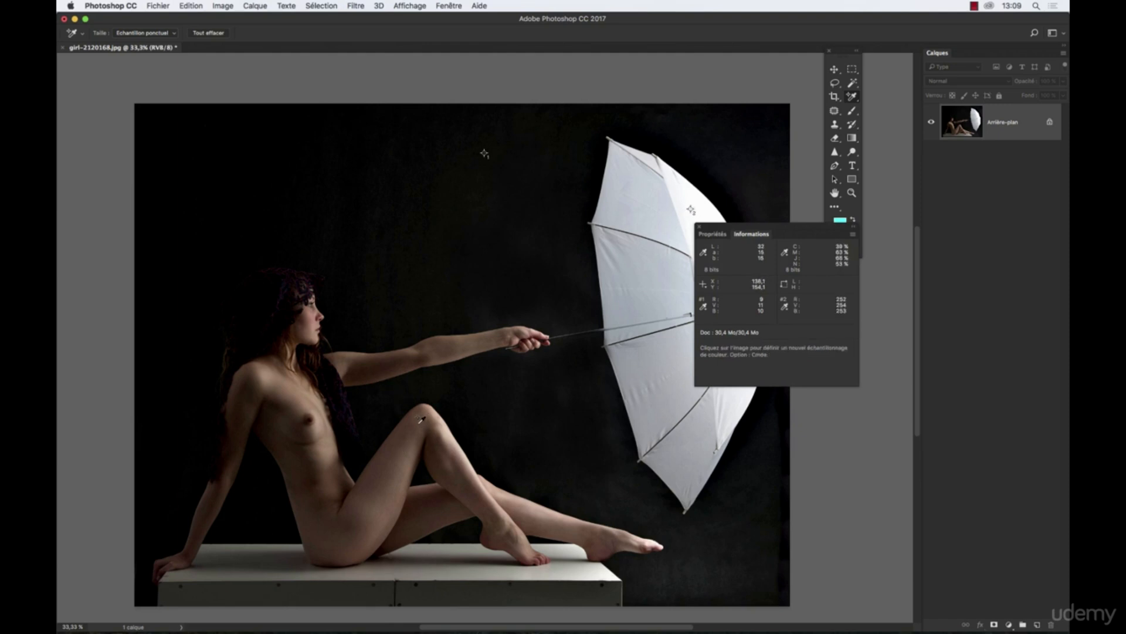
click(419, 423)
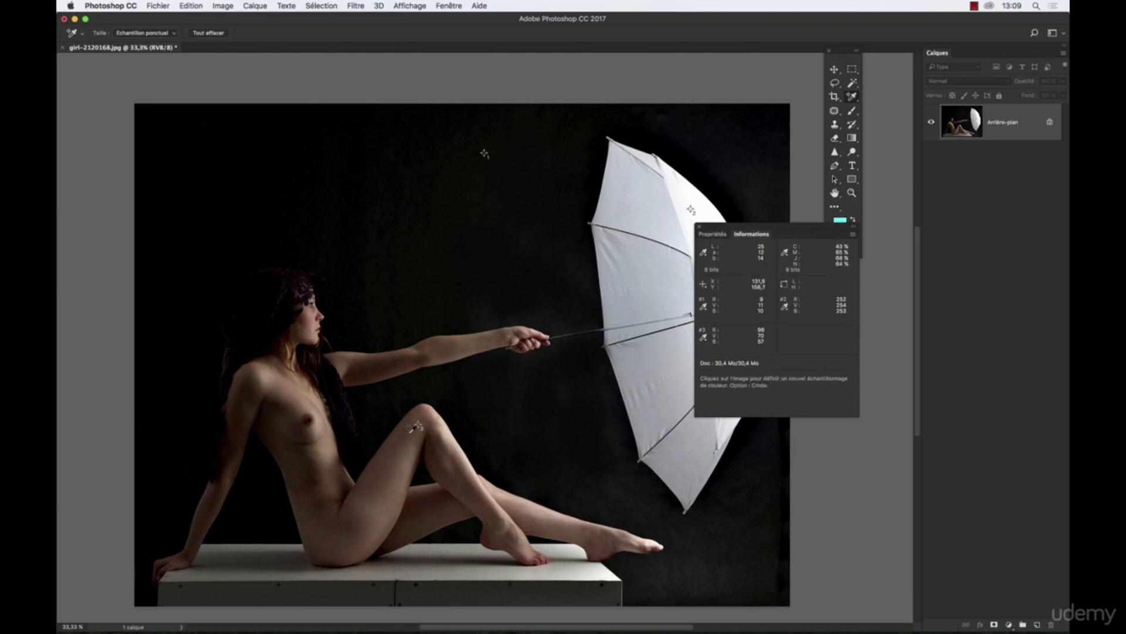
- Move the Informations panel over the umbrella's lower half, clear of the samplers, and examine the RVB values of the three sampled points
drag(796, 224, 790, 326)
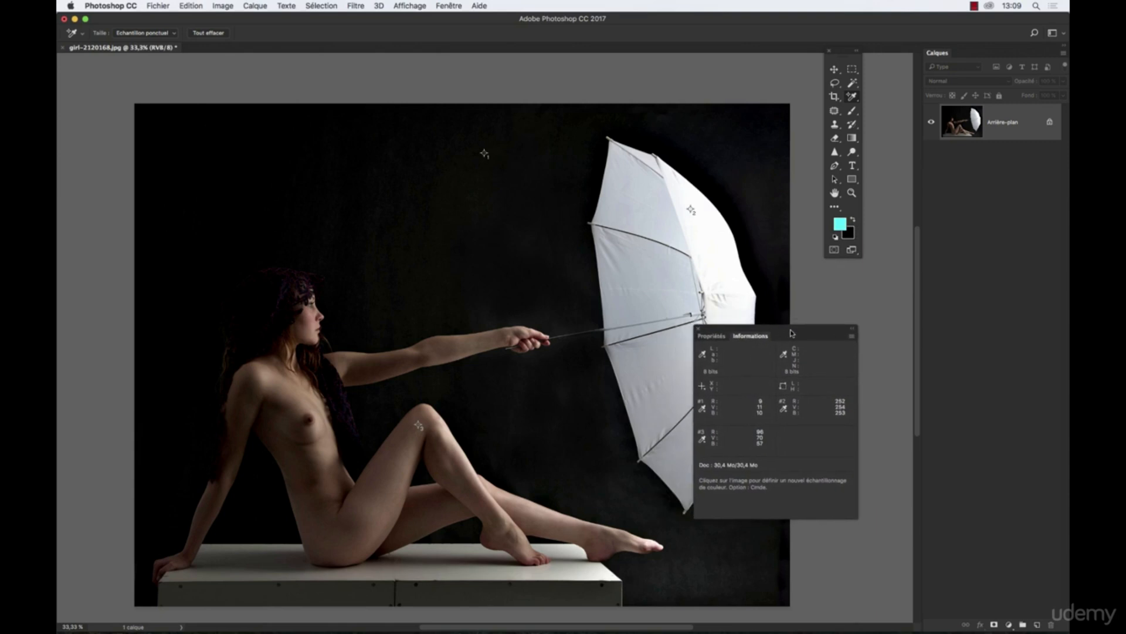
click(448, 6)
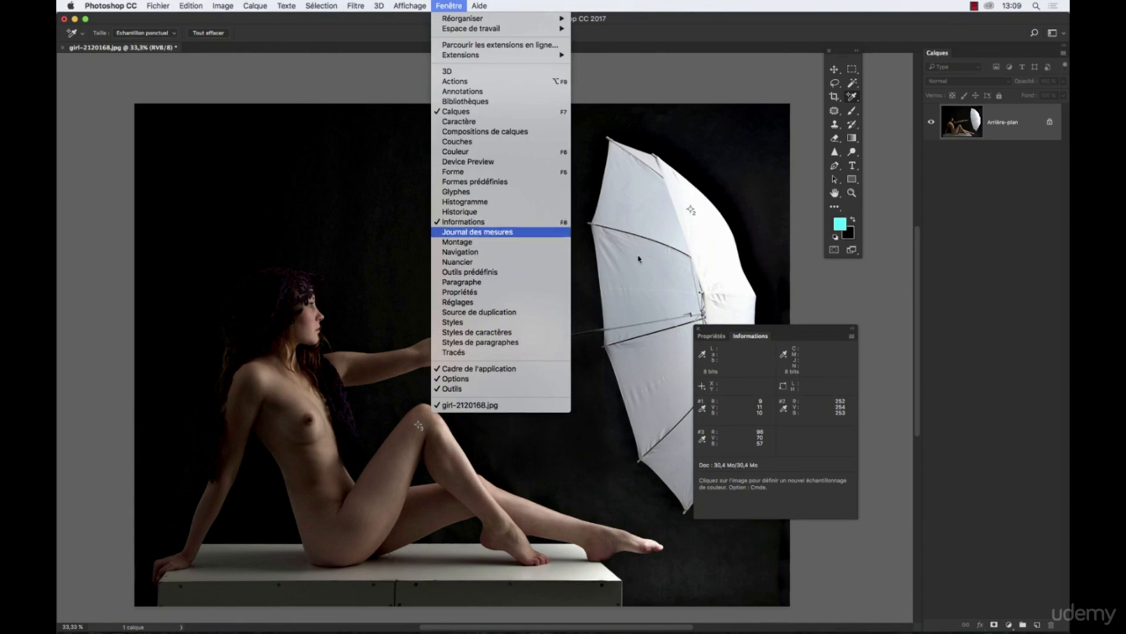
click(822, 328)
mouse_move(822, 326)
mouse_down()
mouse_move(721, 374)
mouse_move(814, 441)
mouse_move(734, 371)
mouse_move(746, 413)
mouse_move(673, 364)
mouse_move(784, 368)
mouse_move(803, 322)
mouse_up()
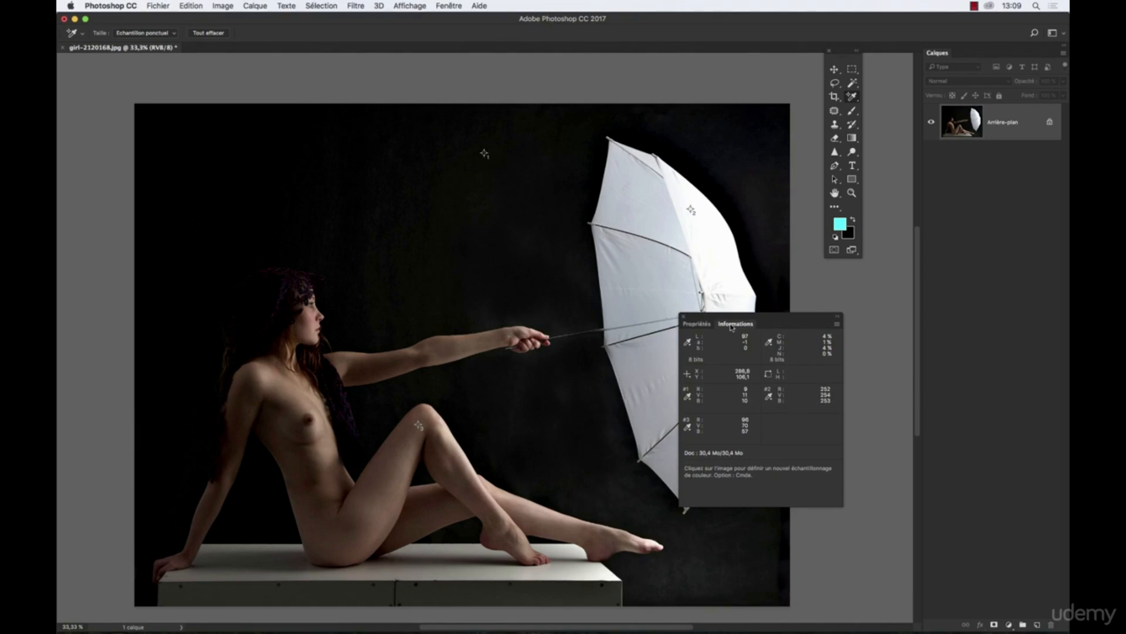
drag(800, 317, 765, 320)
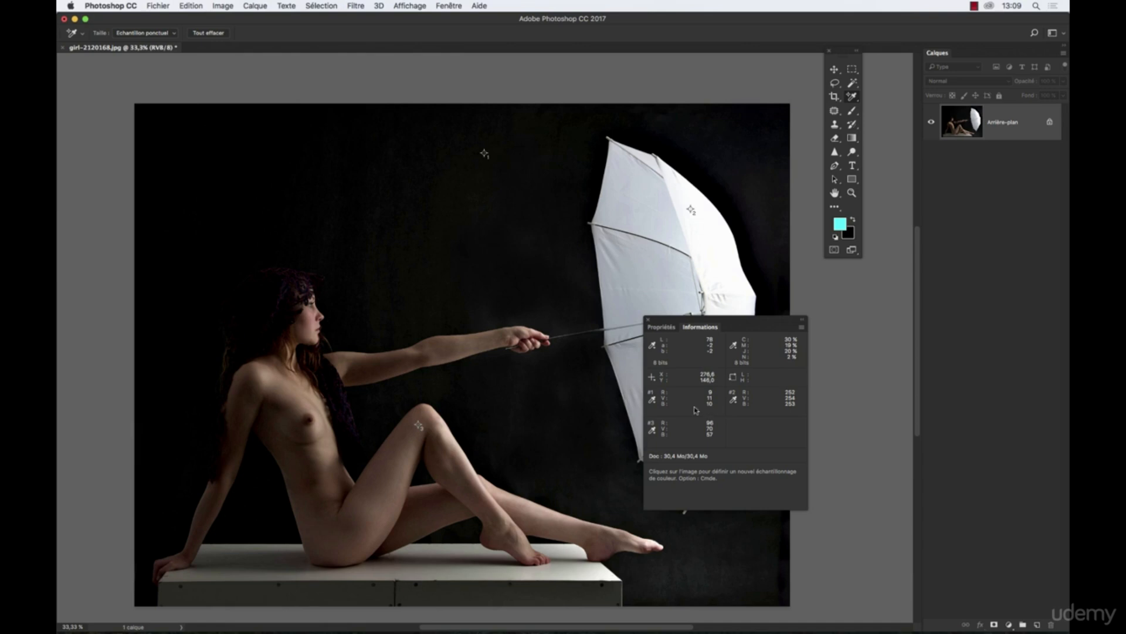
- Switch the Informations readouts of colour samplers 1, 2 and 3 to Niveaux de gris
click(652, 401)
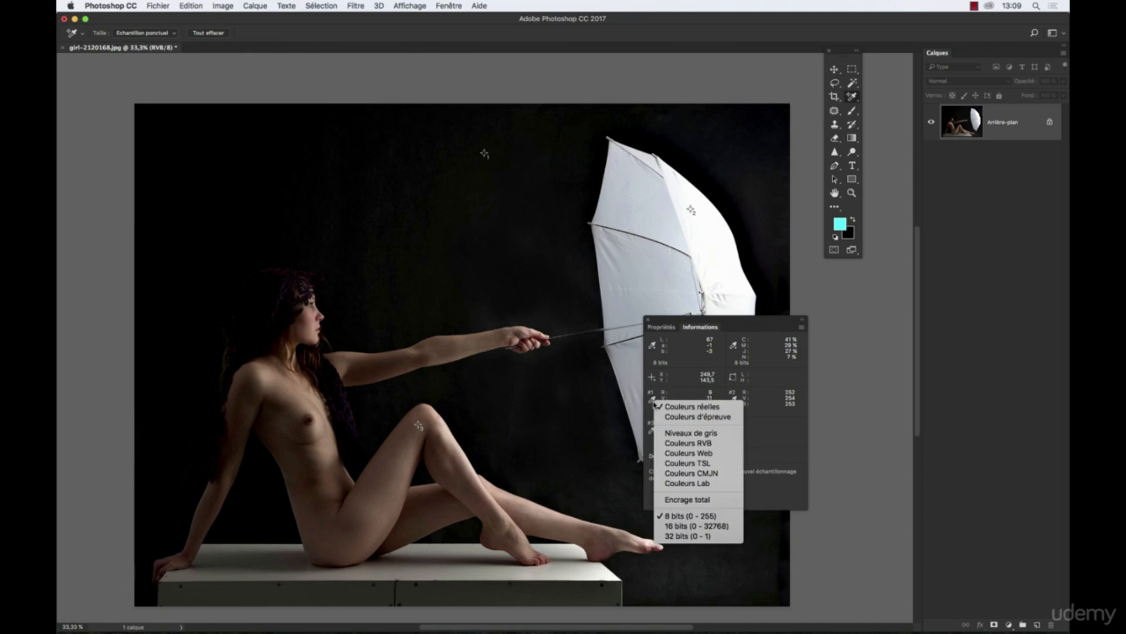
click(683, 435)
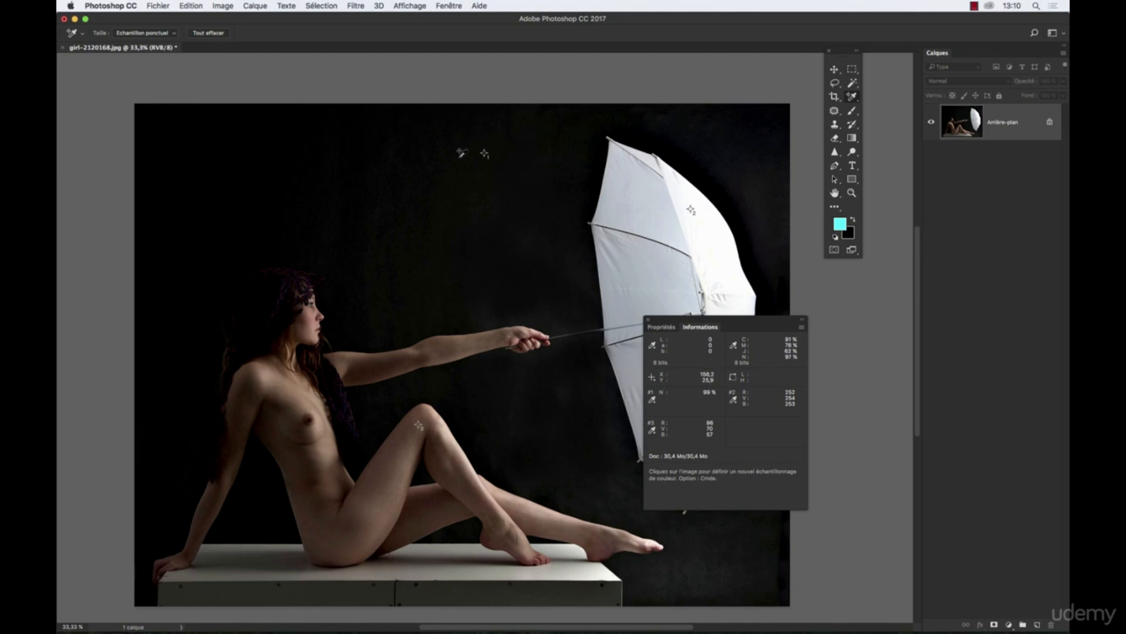
click(735, 400)
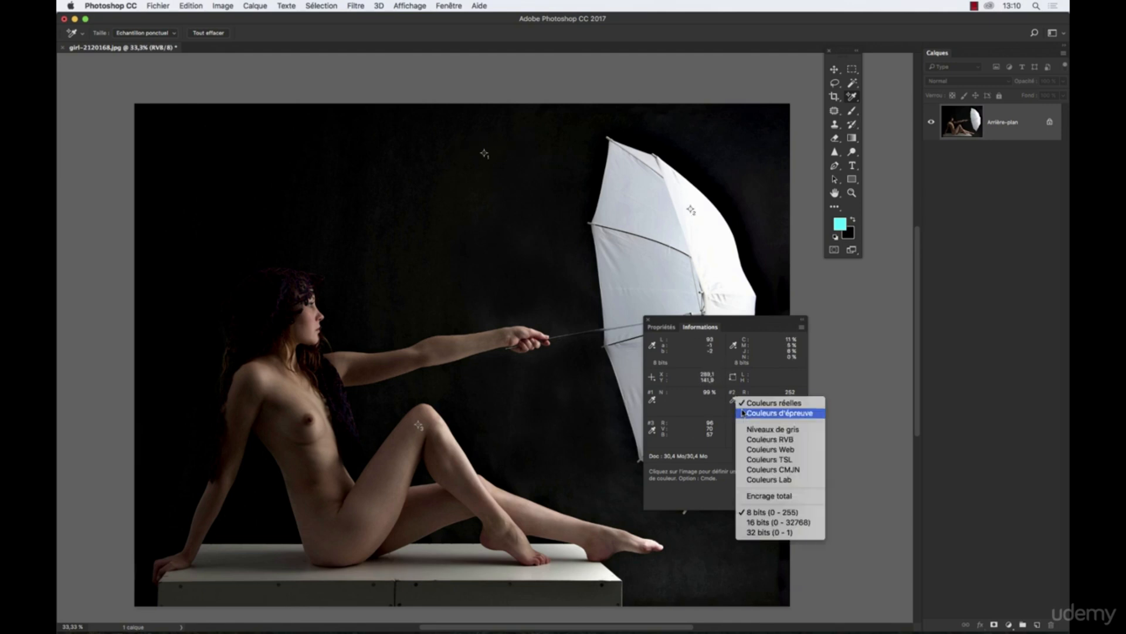
click(769, 431)
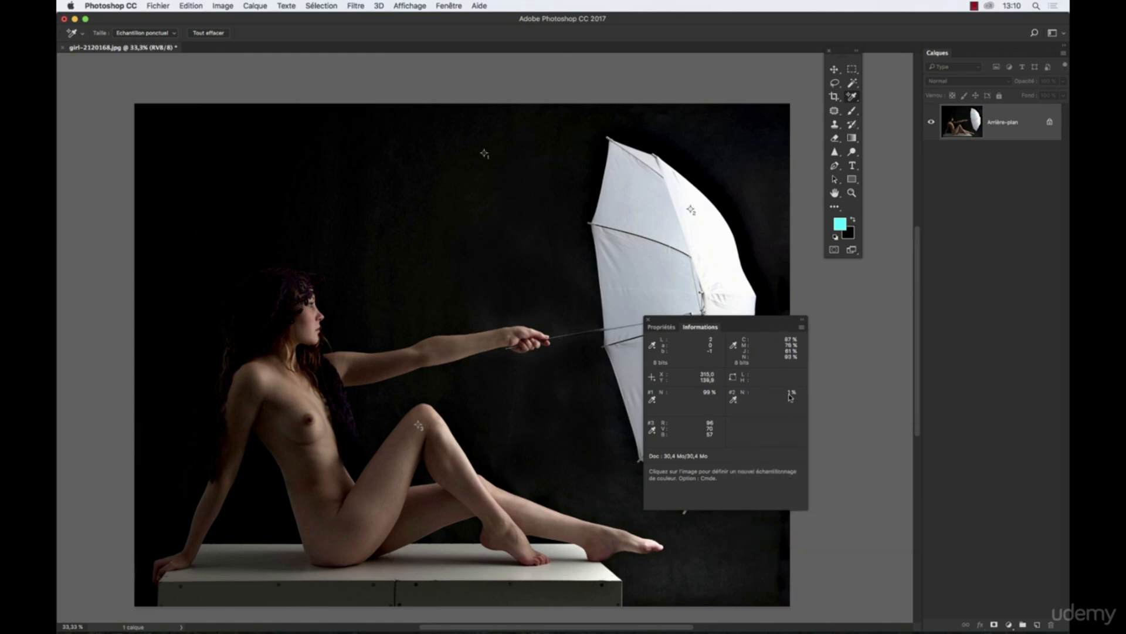
click(655, 436)
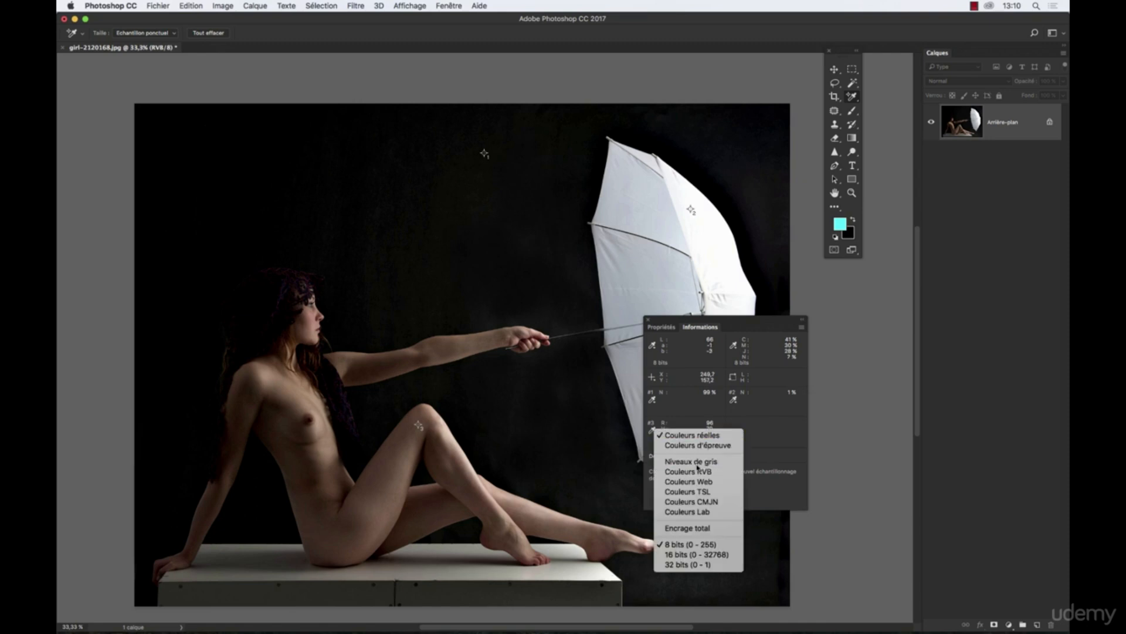
click(696, 462)
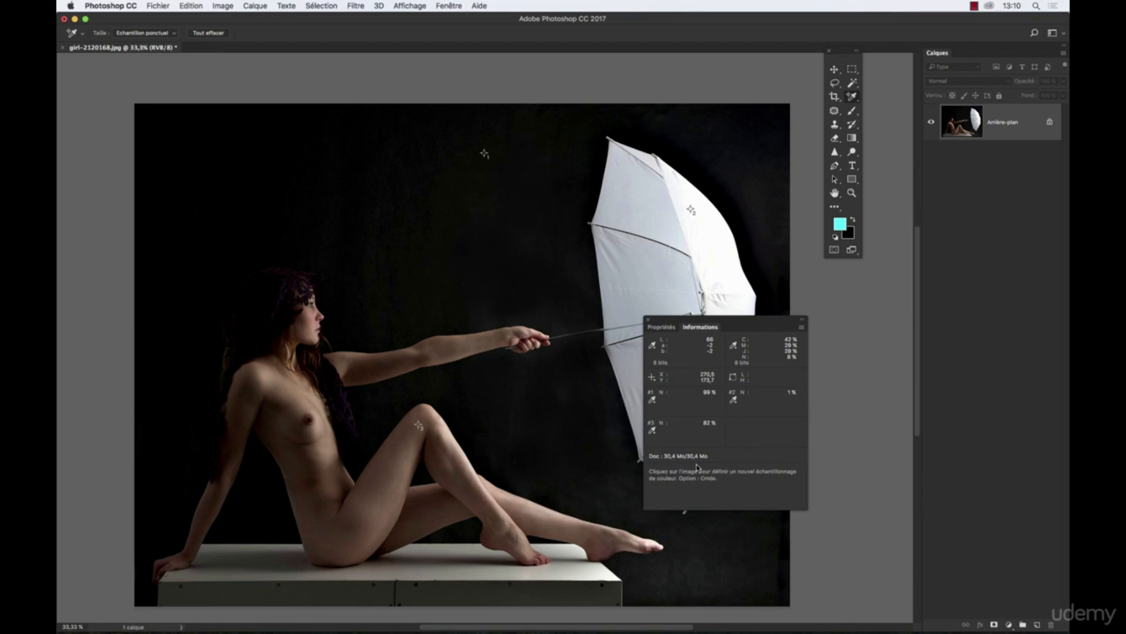
- Switch the readouts of all three colour samplers to Couleurs Lab
click(652, 401)
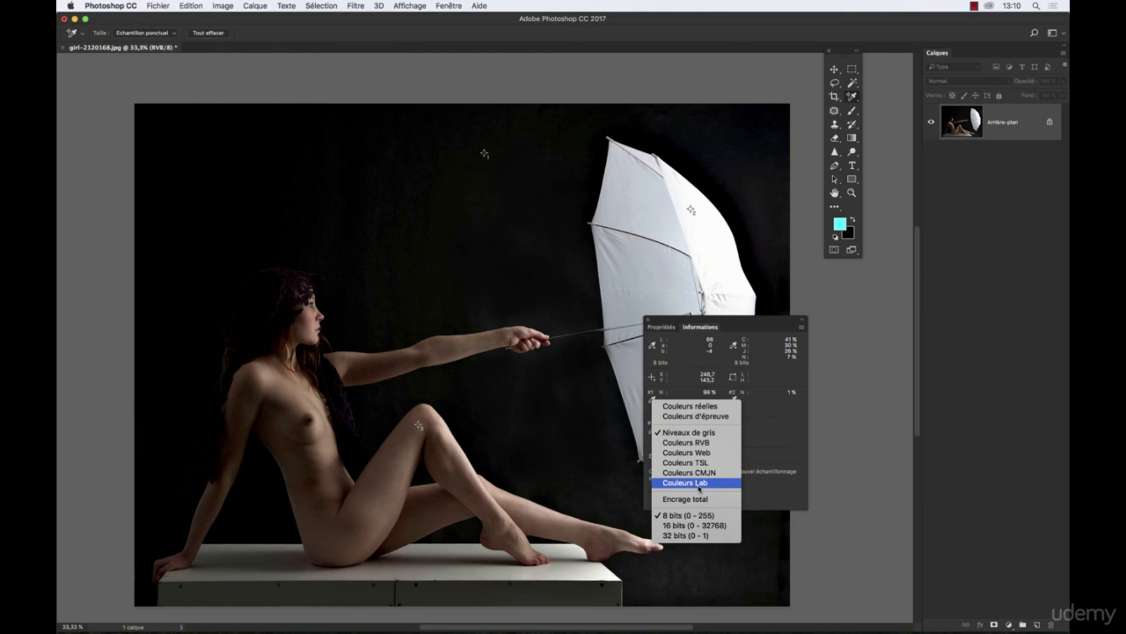
click(698, 488)
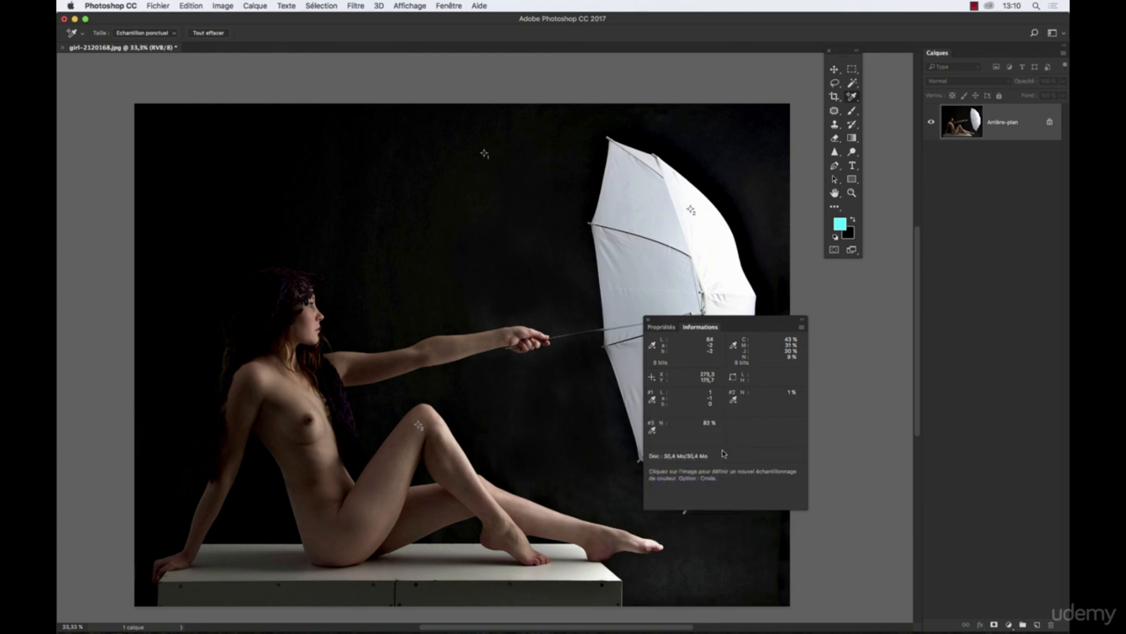
click(734, 401)
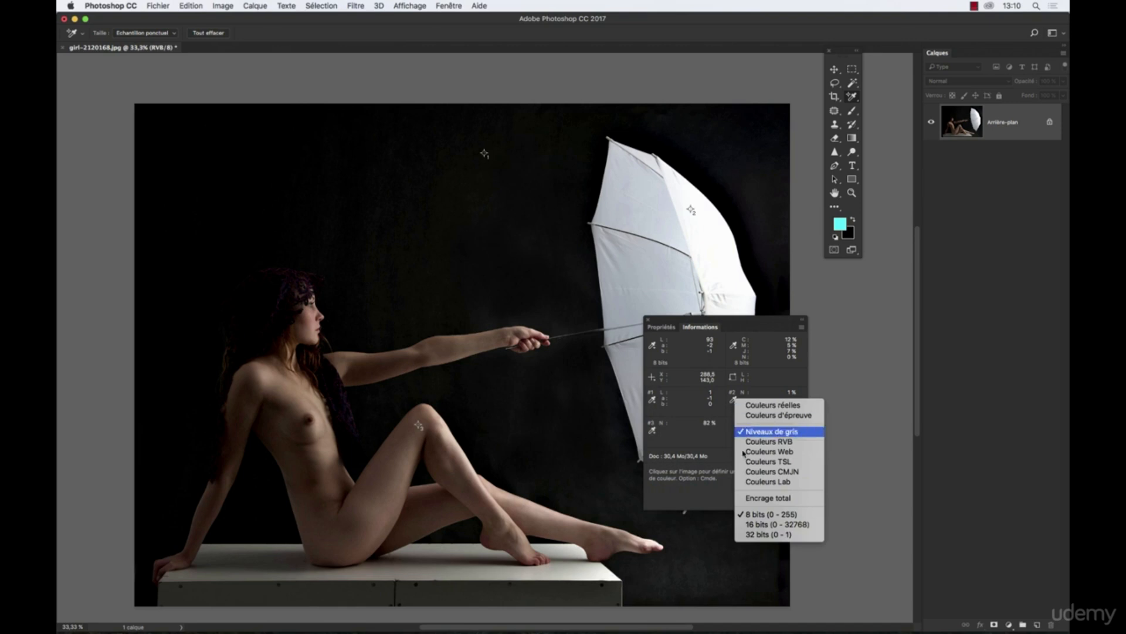
click(766, 482)
click(653, 433)
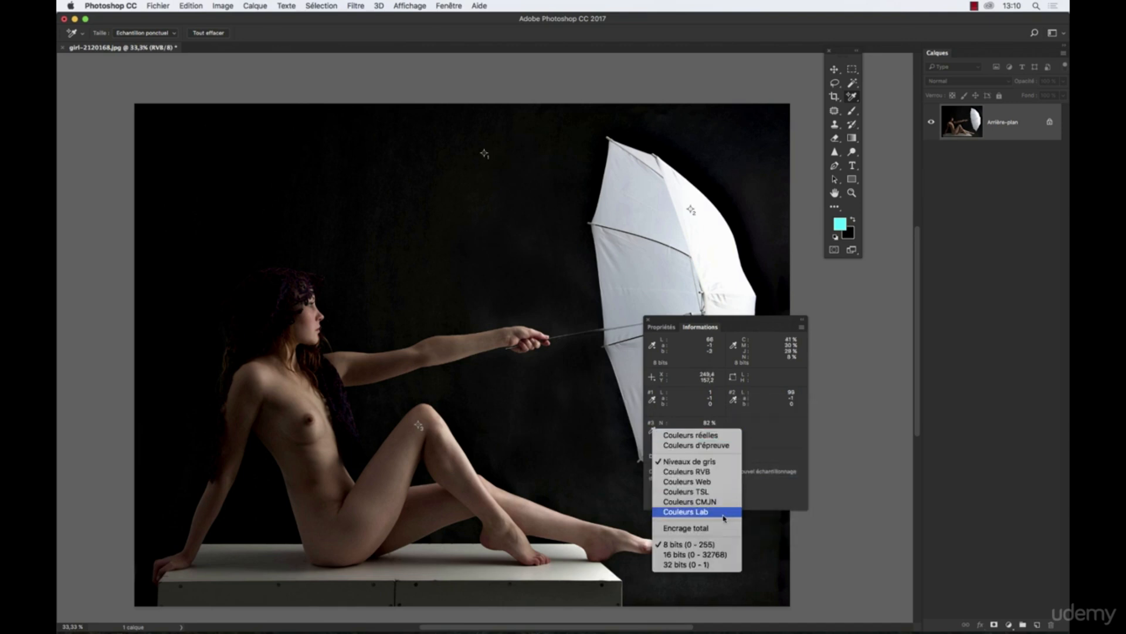
click(725, 508)
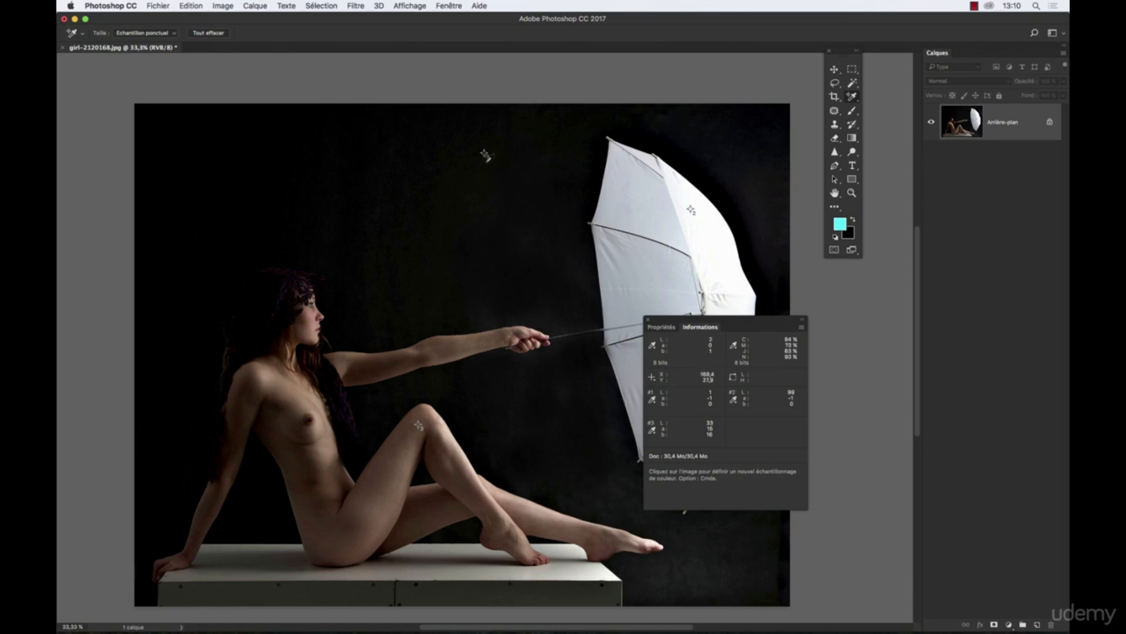
- Shift the Informations panel off the umbrella's shaft and place four more colour samplers on the dark background around the model's outstretched arm
click(652, 400)
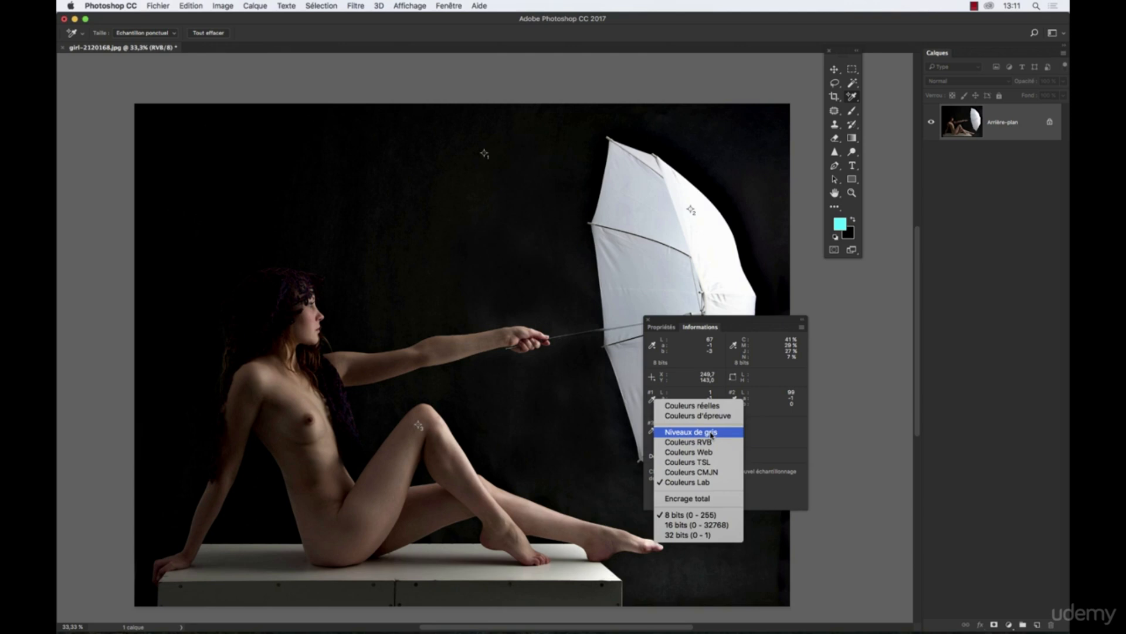
click(772, 322)
drag(772, 322, 849, 343)
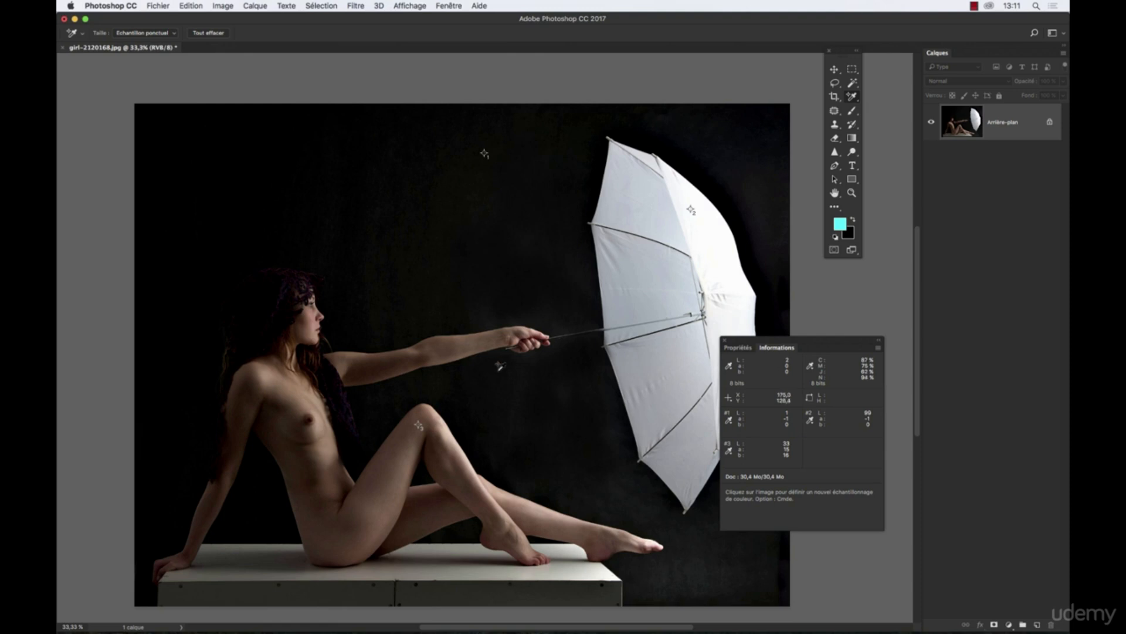
click(554, 307)
click(382, 283)
click(581, 405)
click(485, 387)
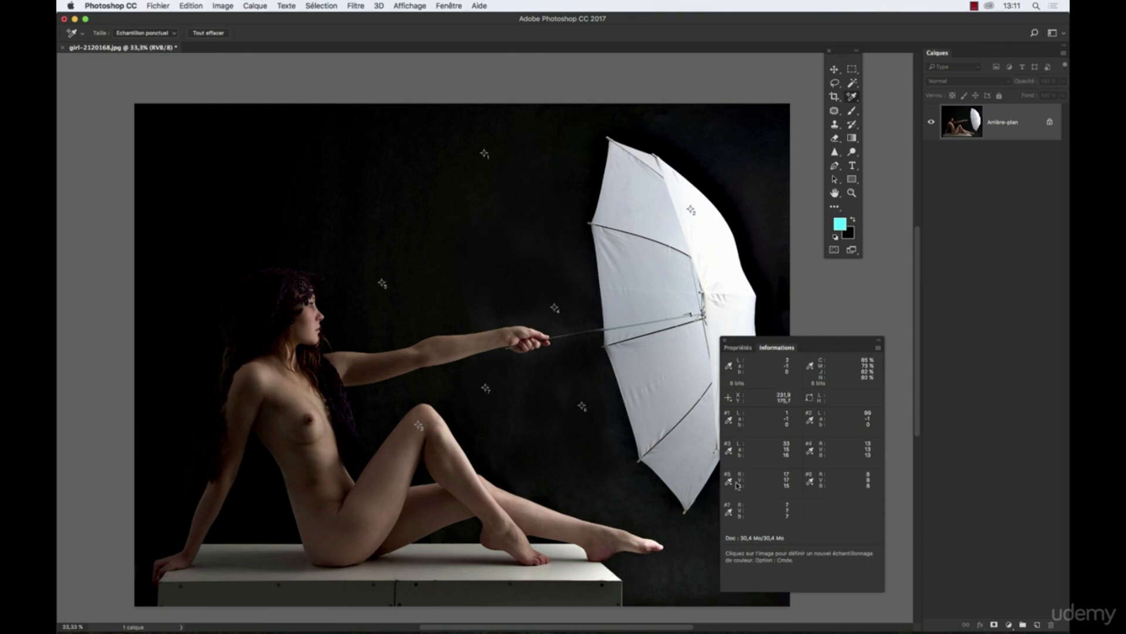
click(810, 481)
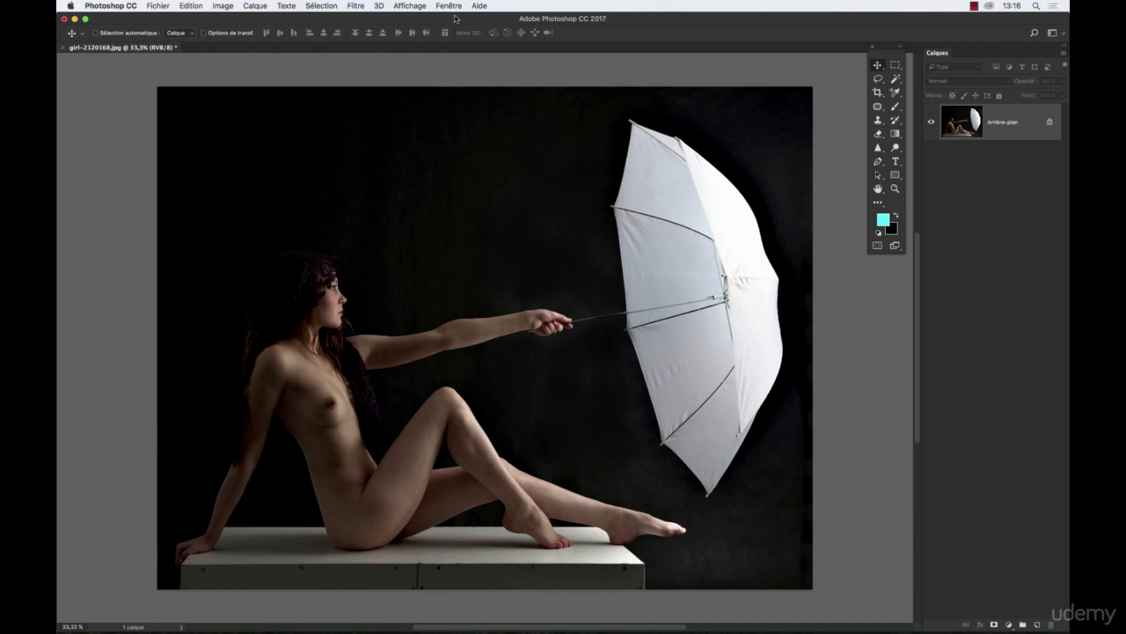
- Display the file information of girl-2120168.jpg and examine the Simple metadata, including author, description, creation and modification dates
click(160, 7)
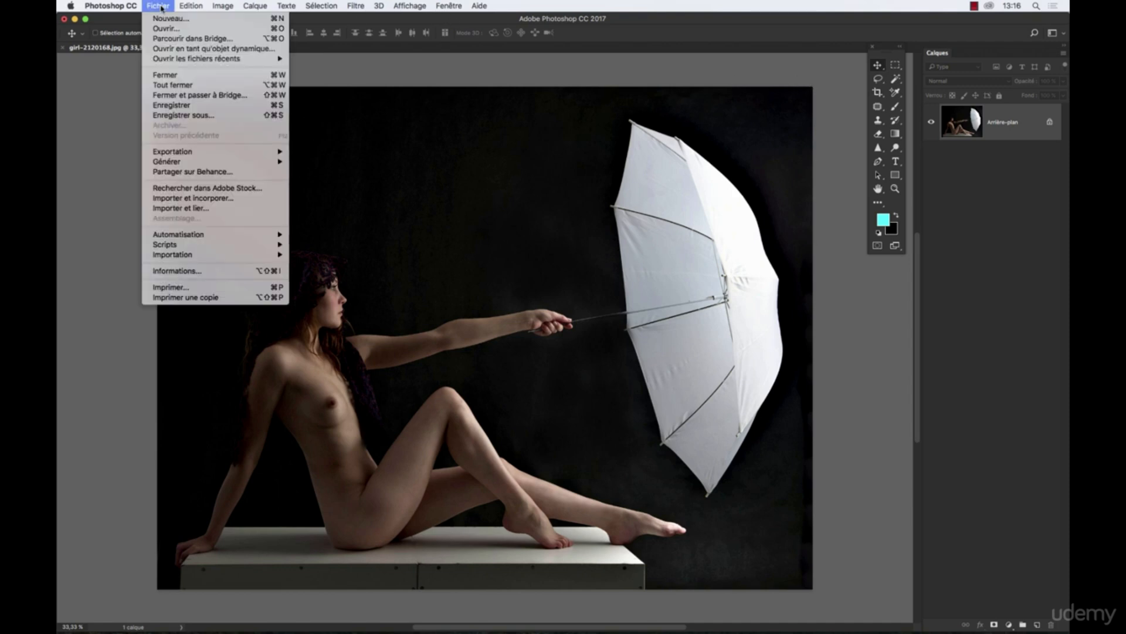
click(217, 273)
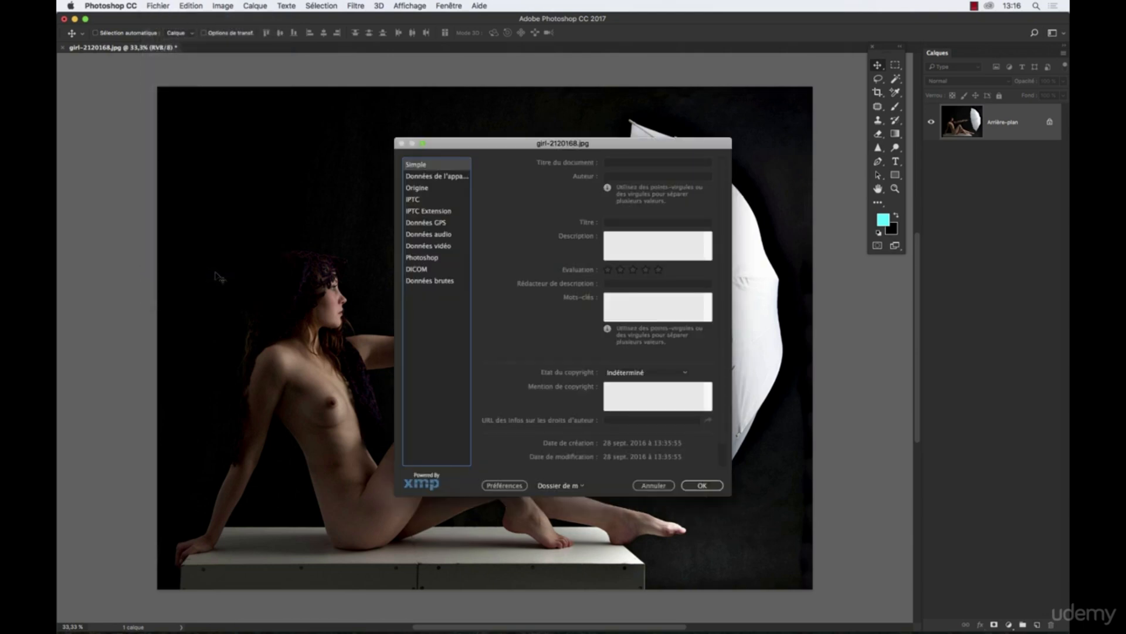
drag(505, 145, 603, 190)
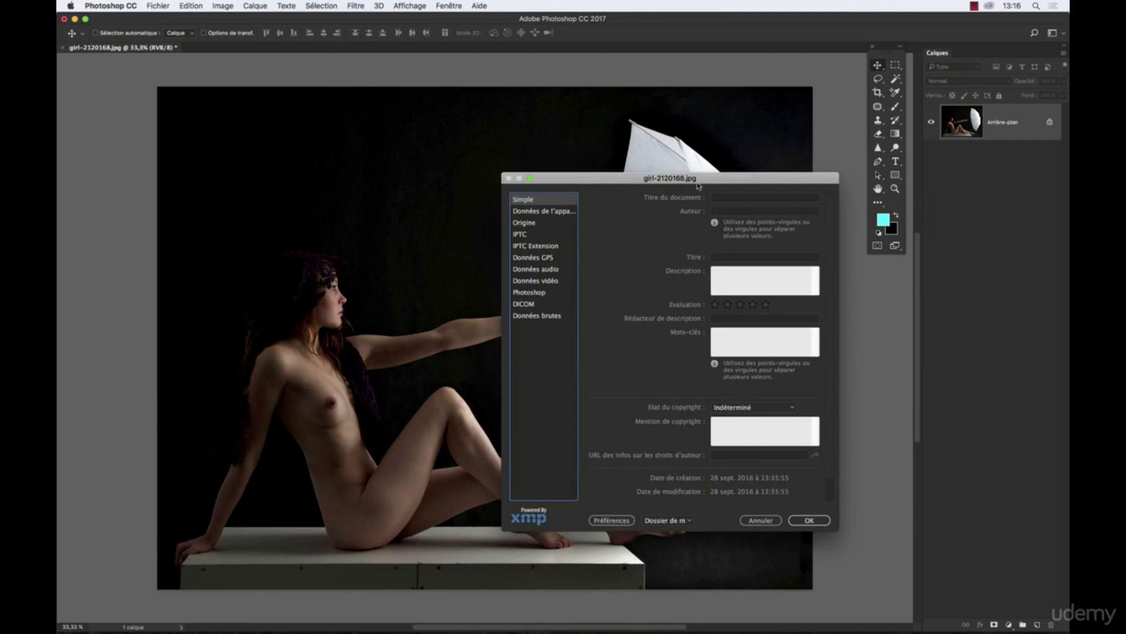
click(724, 212)
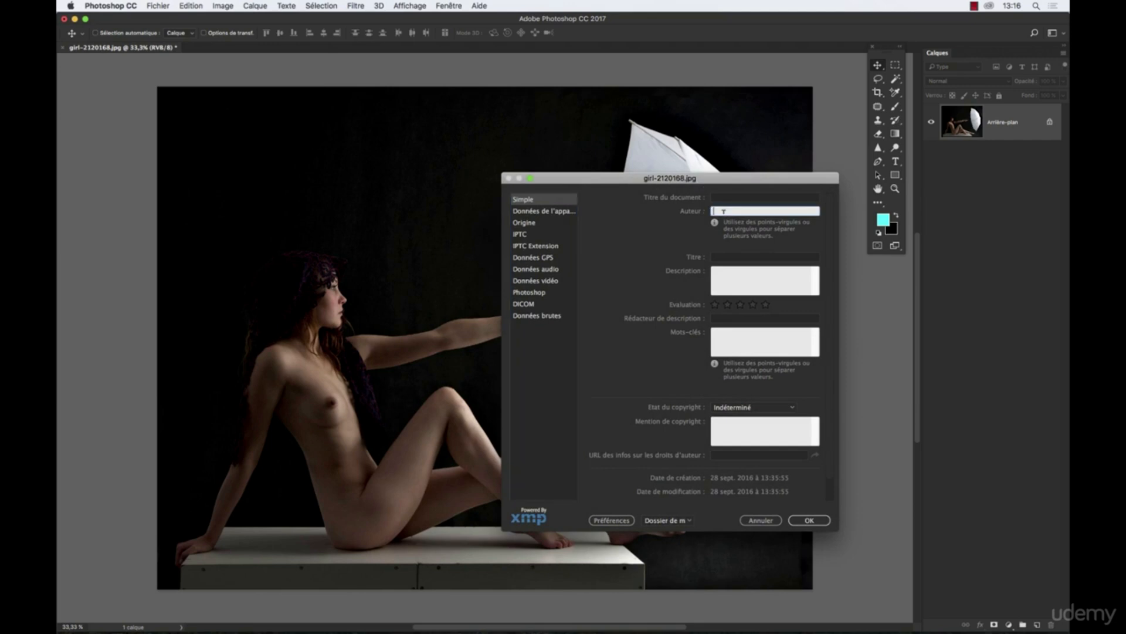
click(728, 277)
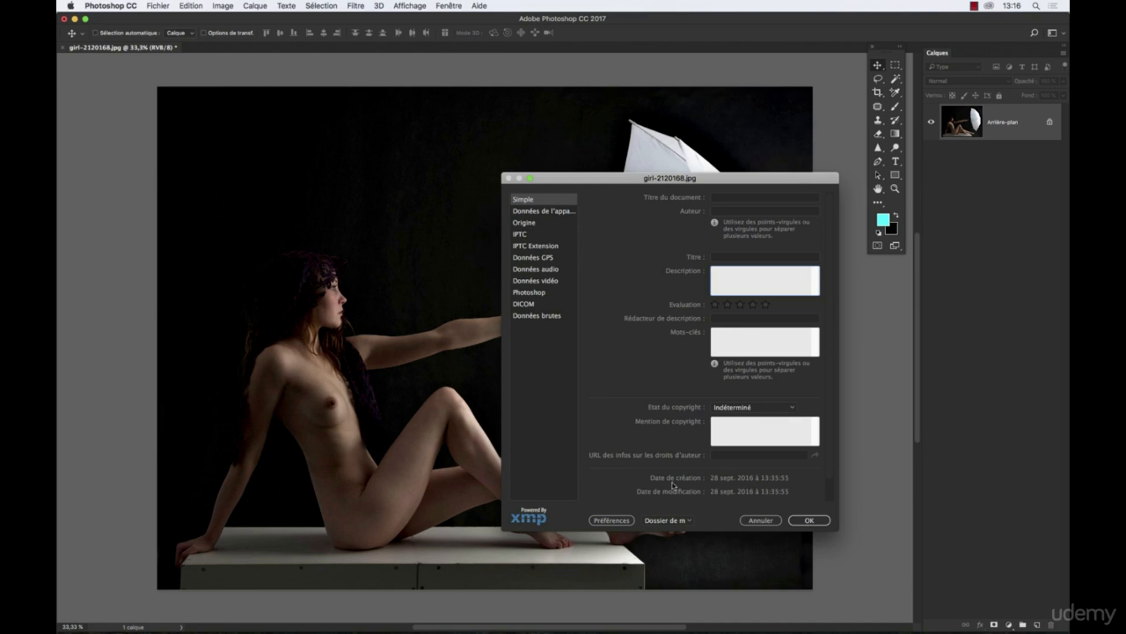
click(749, 479)
- Examine the photo's camera data: make and model, focal length, exposure, image size and resolution
click(536, 212)
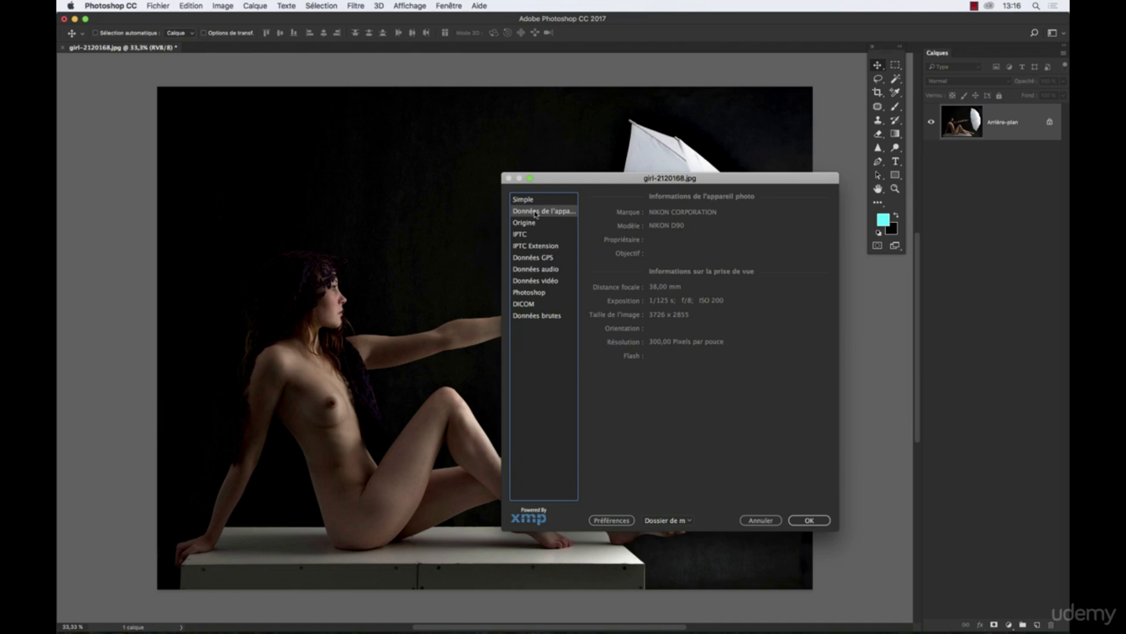
drag(549, 181, 538, 196)
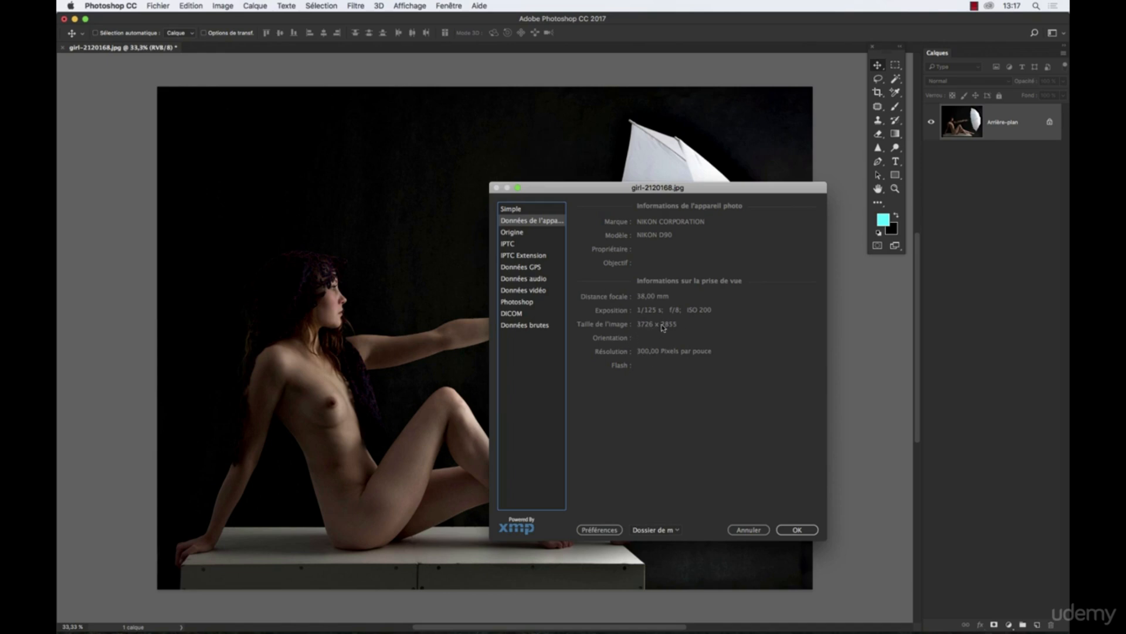
drag(550, 193, 610, 276)
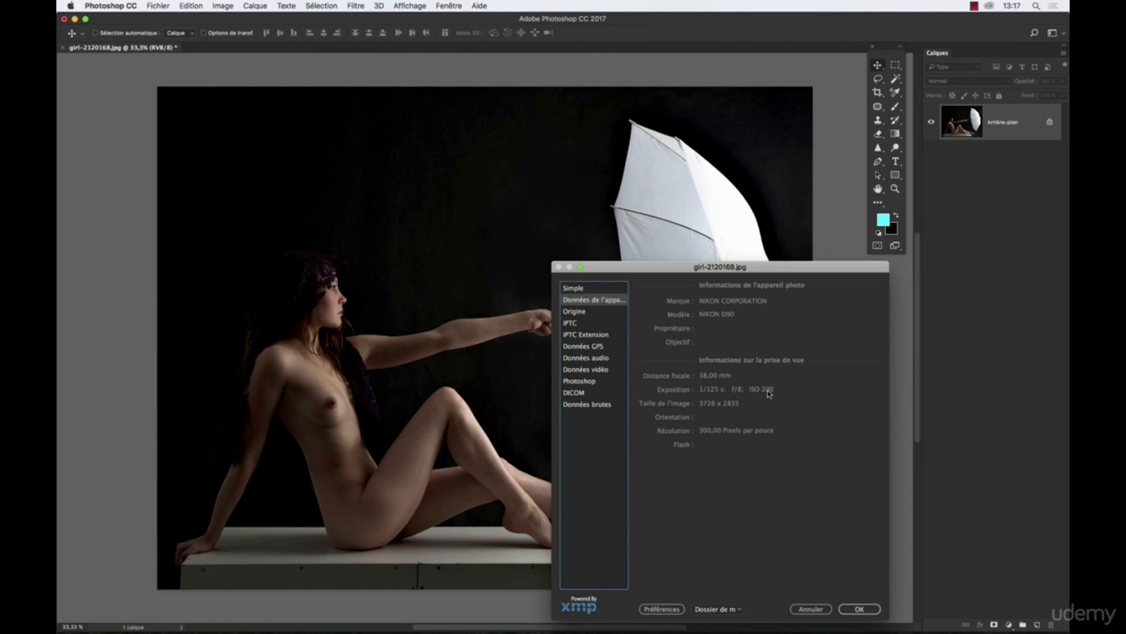
- Go through the photo's Origine, IPTC, Données GPS, Données audio and Données vidéo metadata categories
click(578, 312)
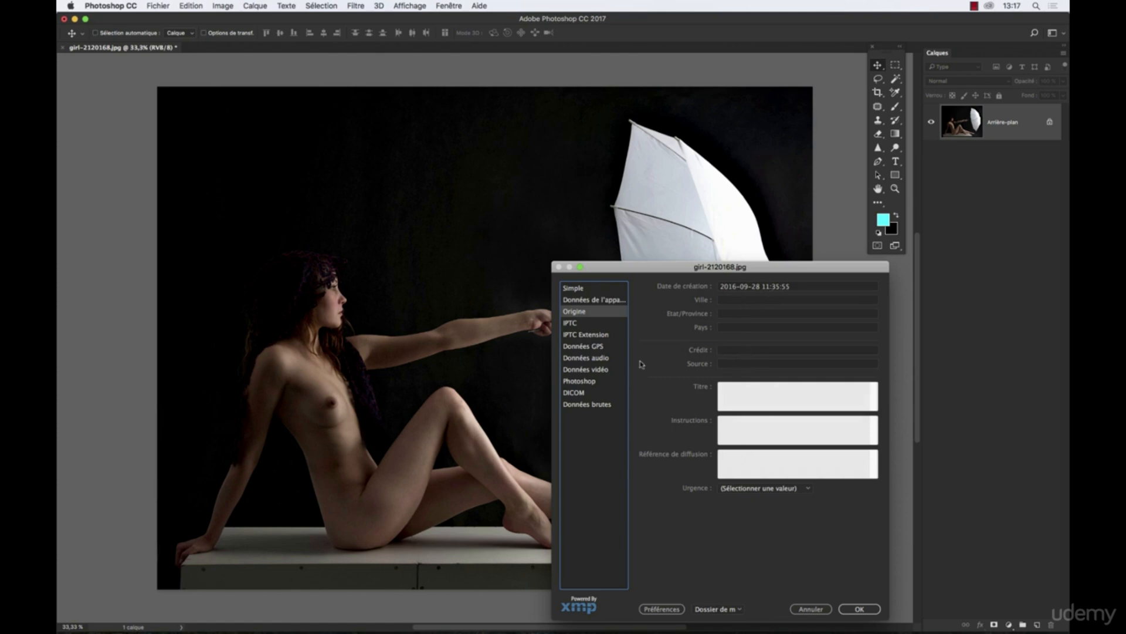
click(588, 324)
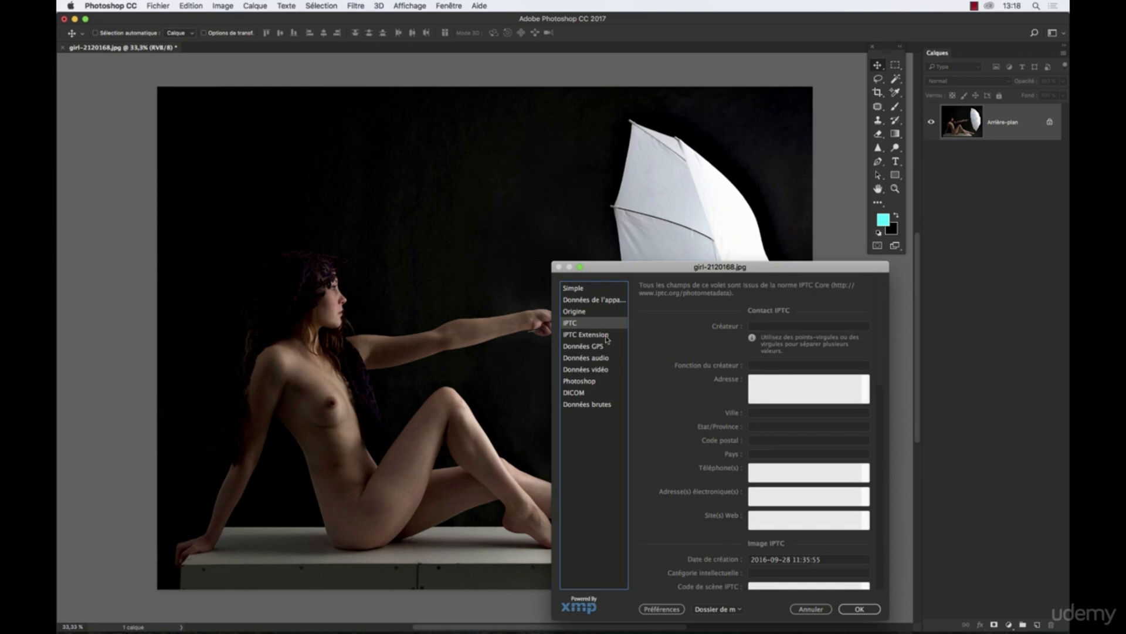
click(590, 346)
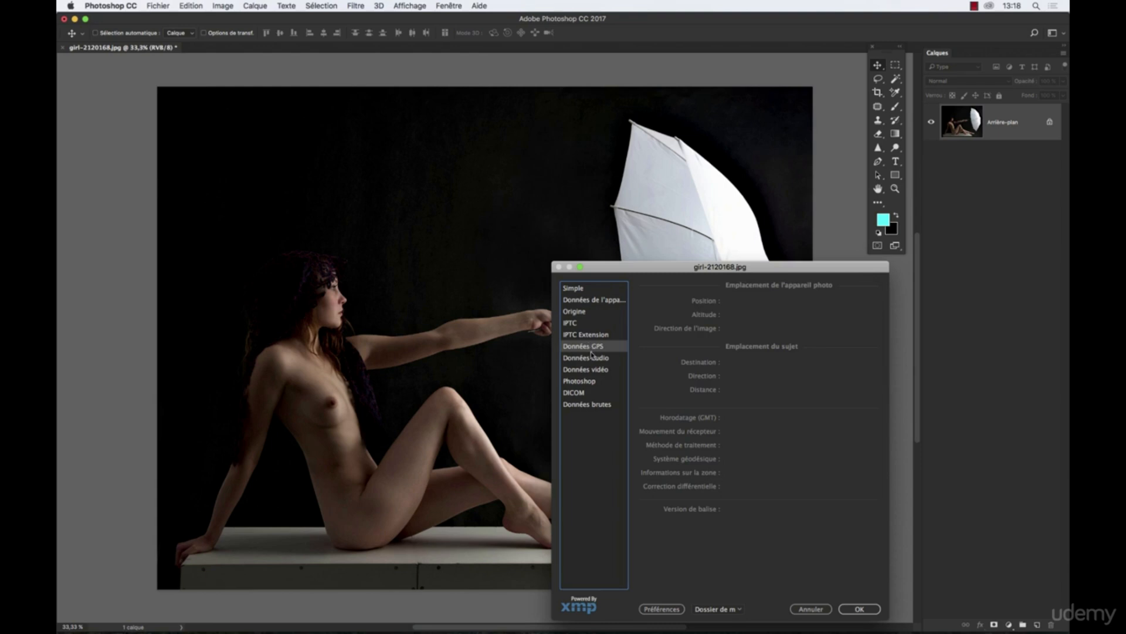
click(586, 357)
click(587, 370)
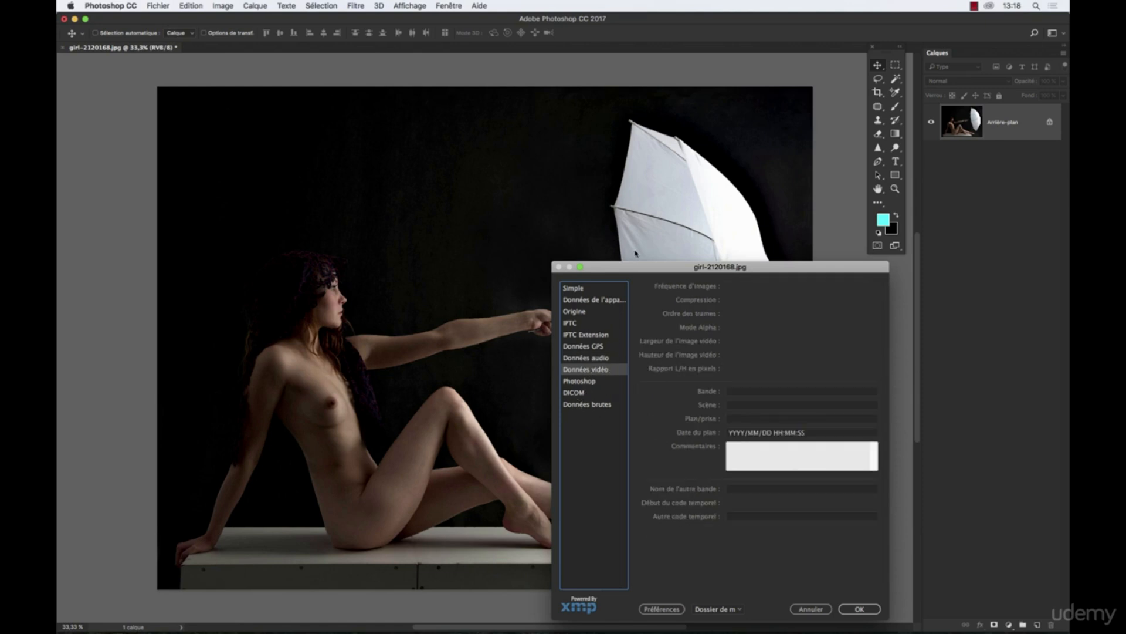
- Return to the Simple metadata, enter the test text gbfgn as the document title, and erase it again
drag(778, 274, 618, 215)
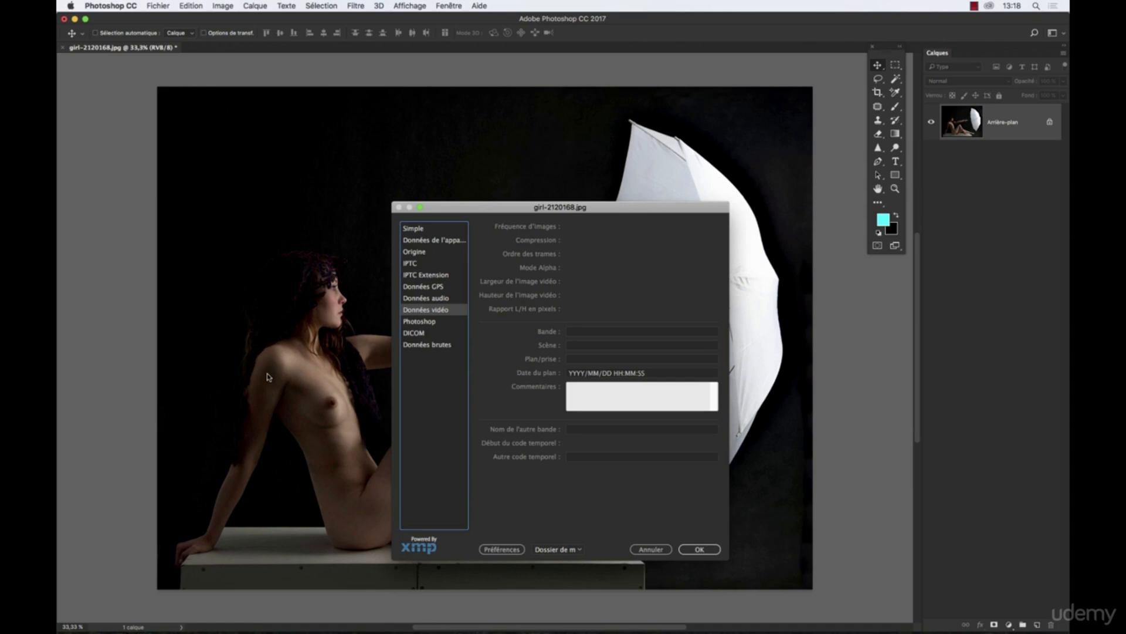
click(423, 229)
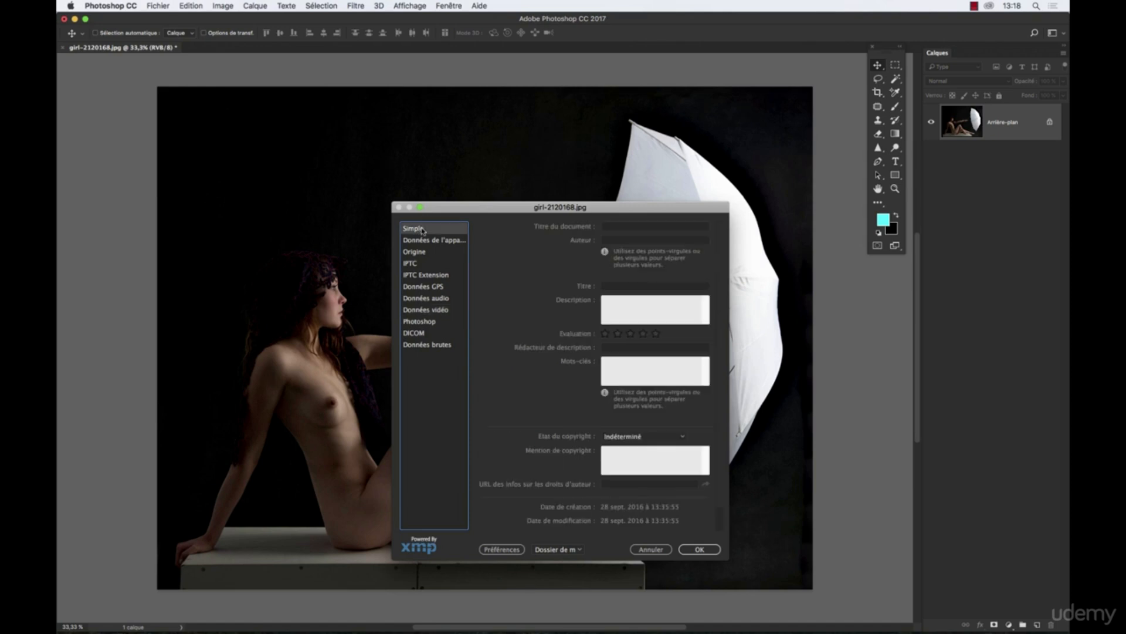
click(616, 226)
text(gbfgn)
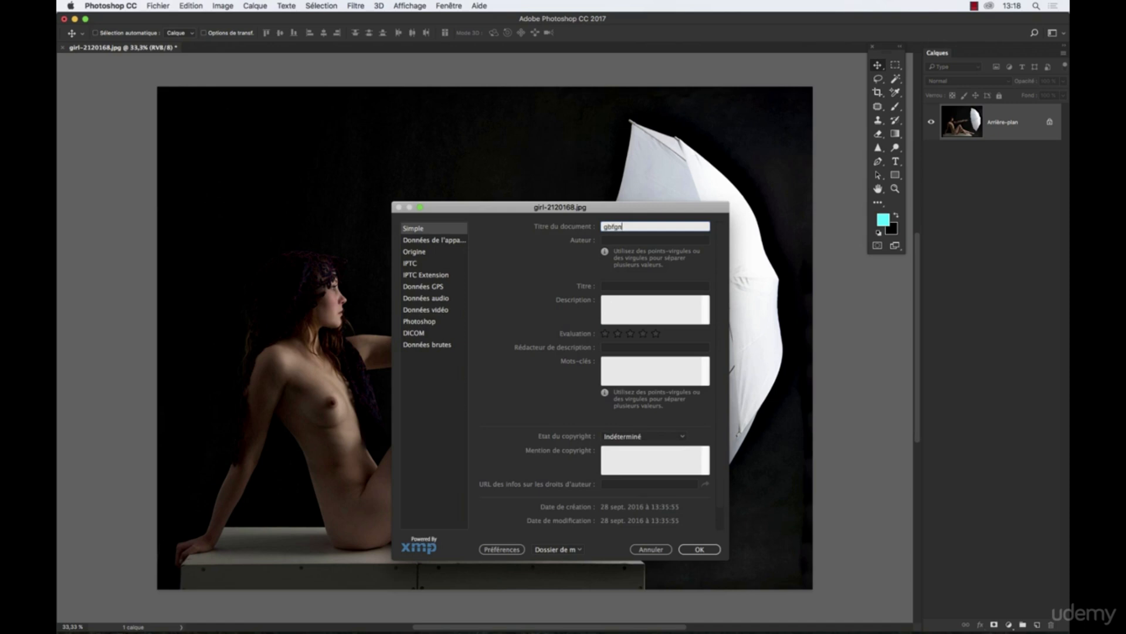
key(BackSpace)
key(BackSpace)
key(BackSpace)
key(BackSpace)
key(BackSpace)
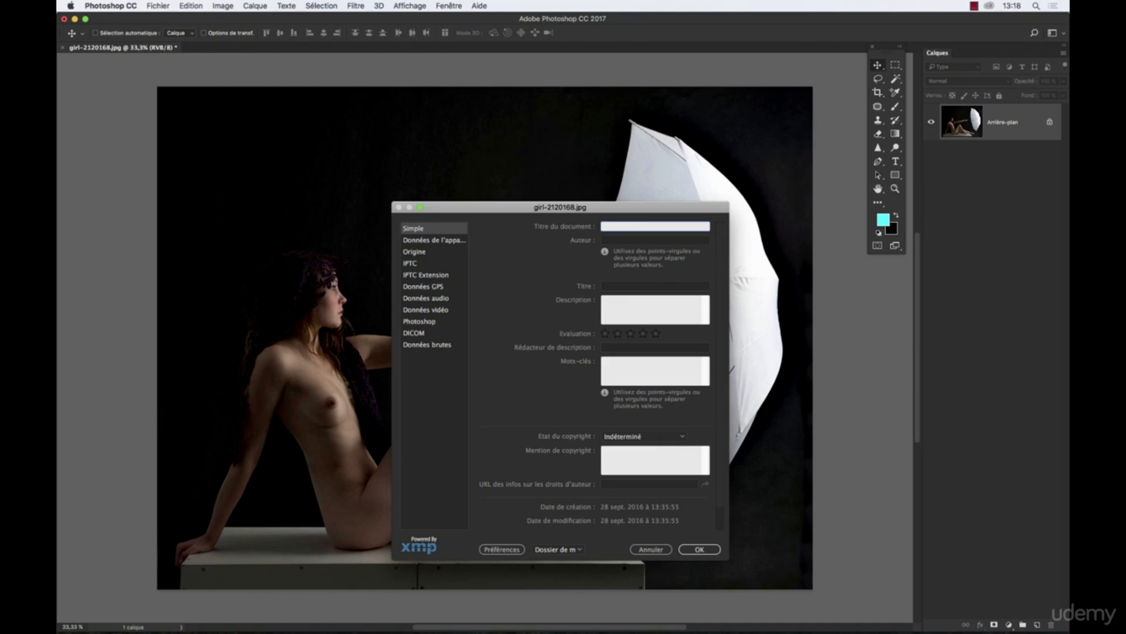